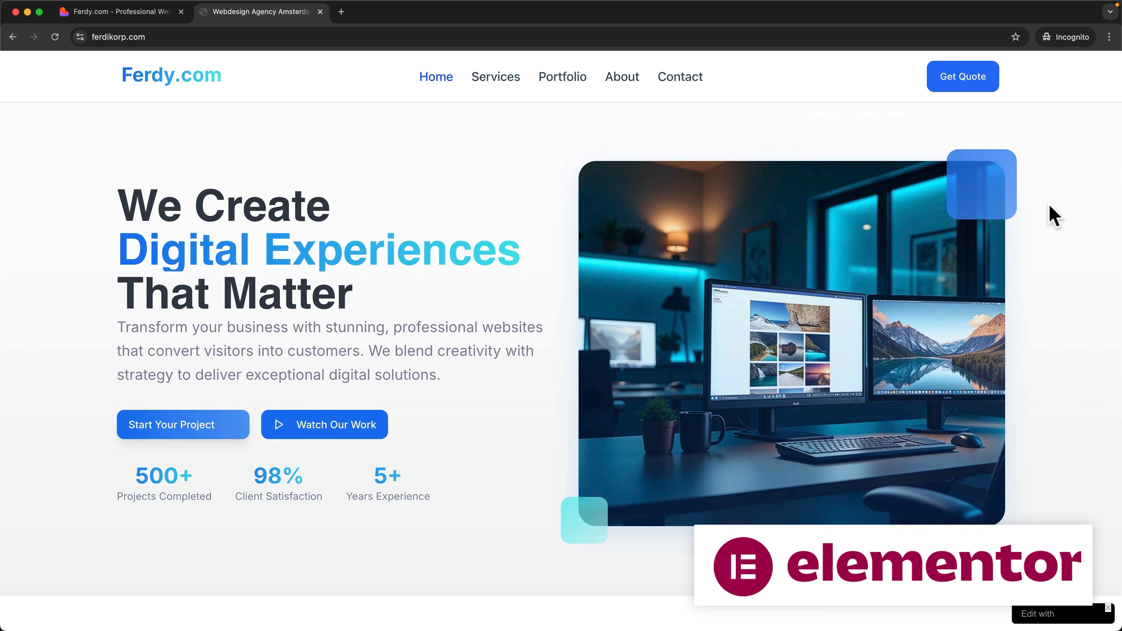
Compare the Elementor and Lovable versions of the Ferdy.com homepage across the hero, services and portfolio sections.
scroll(1054, 216, down, 8)
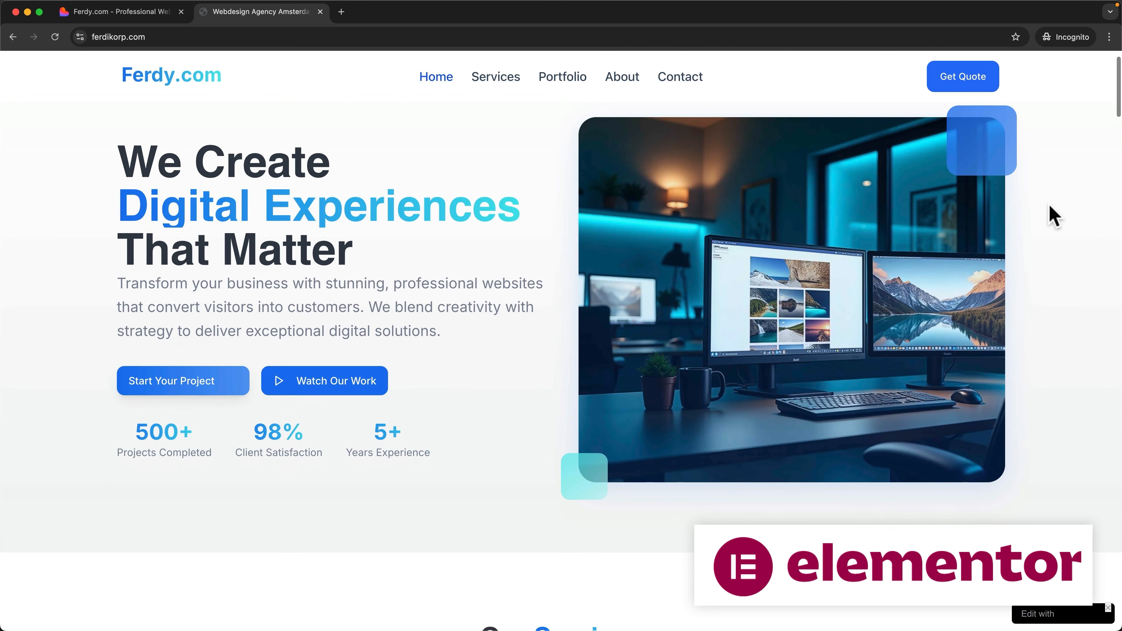
scroll(1054, 216, down, 7)
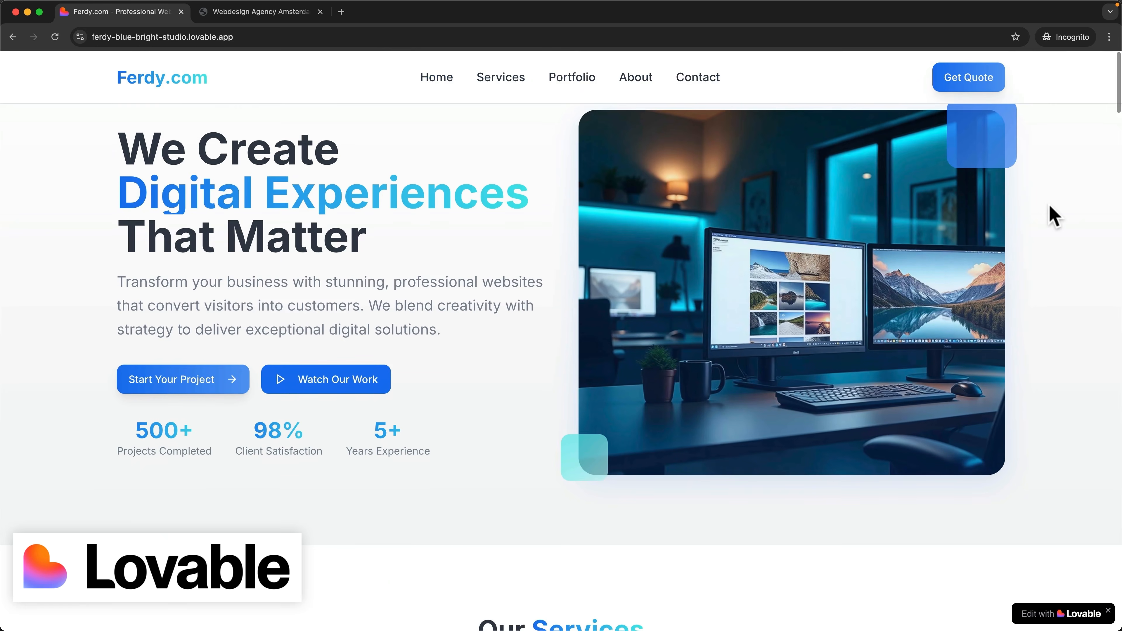
scroll(1054, 216, down, 5)
scroll(1054, 216, down, 7)
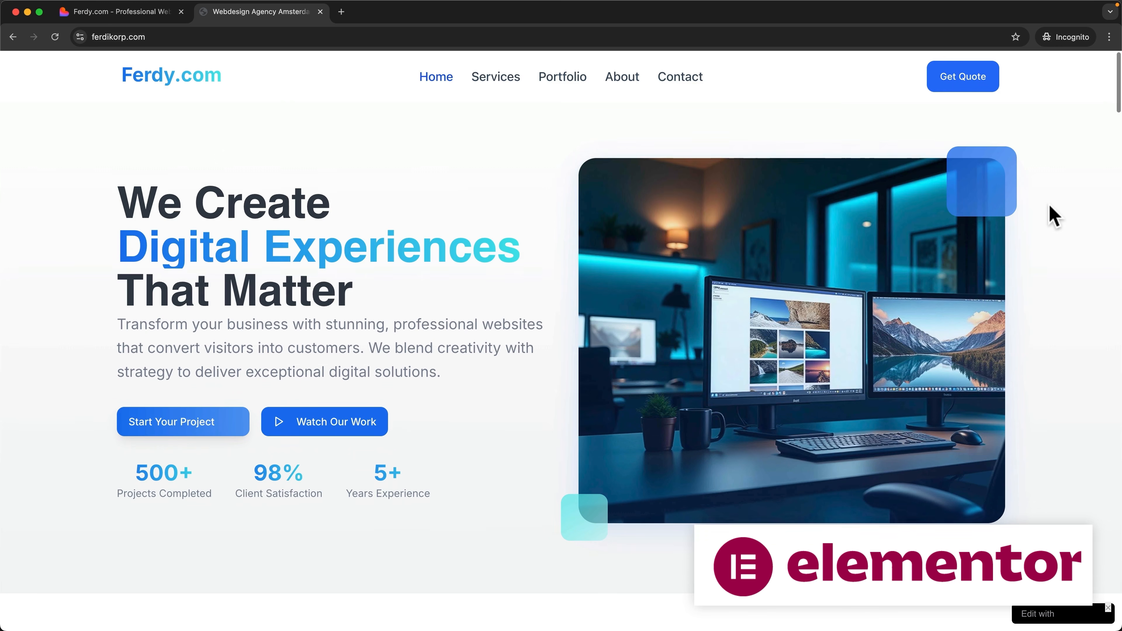
scroll(1054, 216, down, 8)
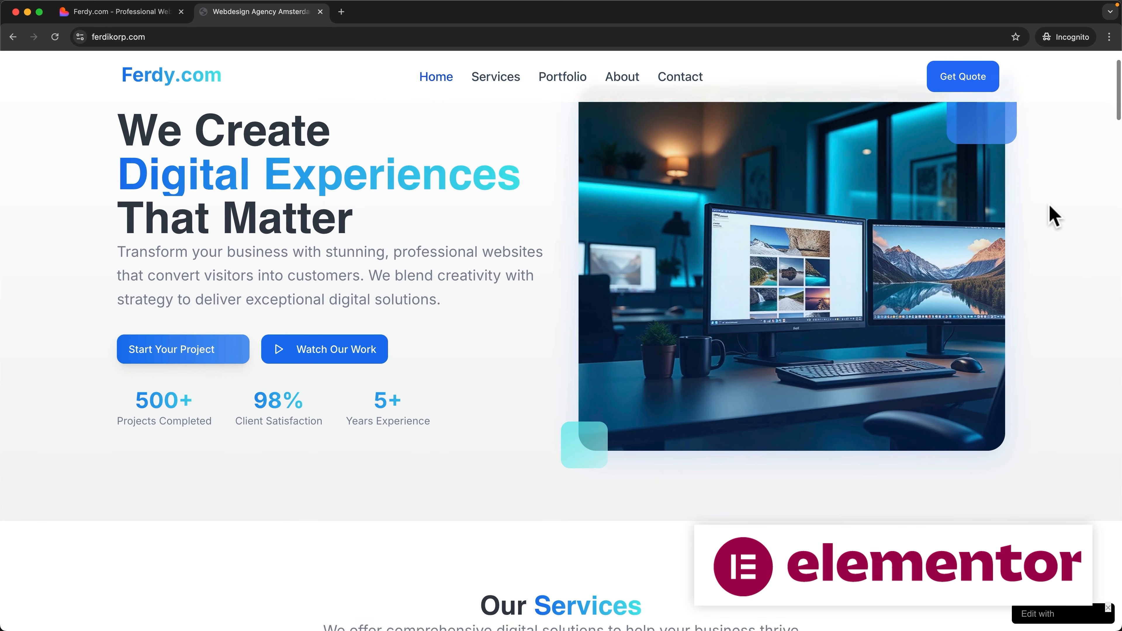
scroll(1054, 216, down, 2)
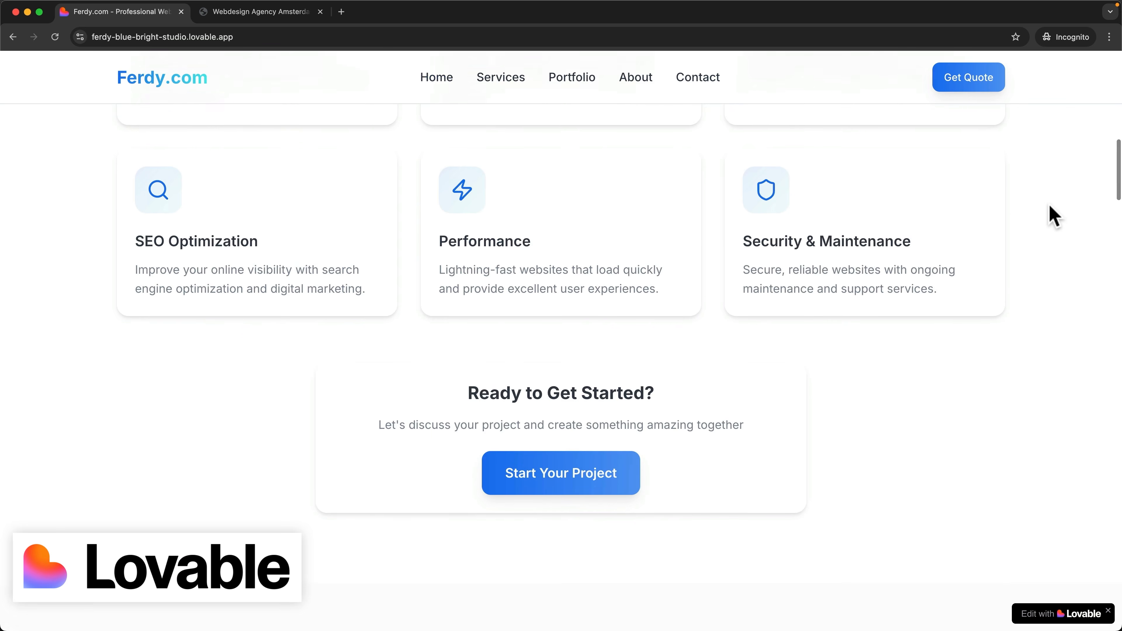
scroll(1054, 215, down, 10)
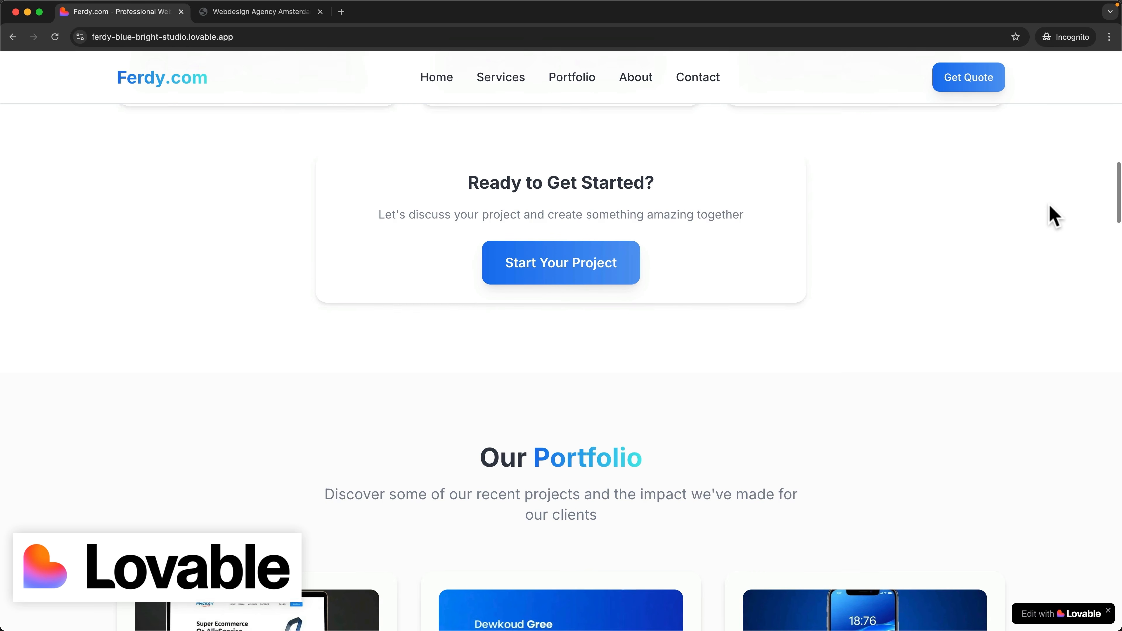
scroll(1054, 216, down, 2)
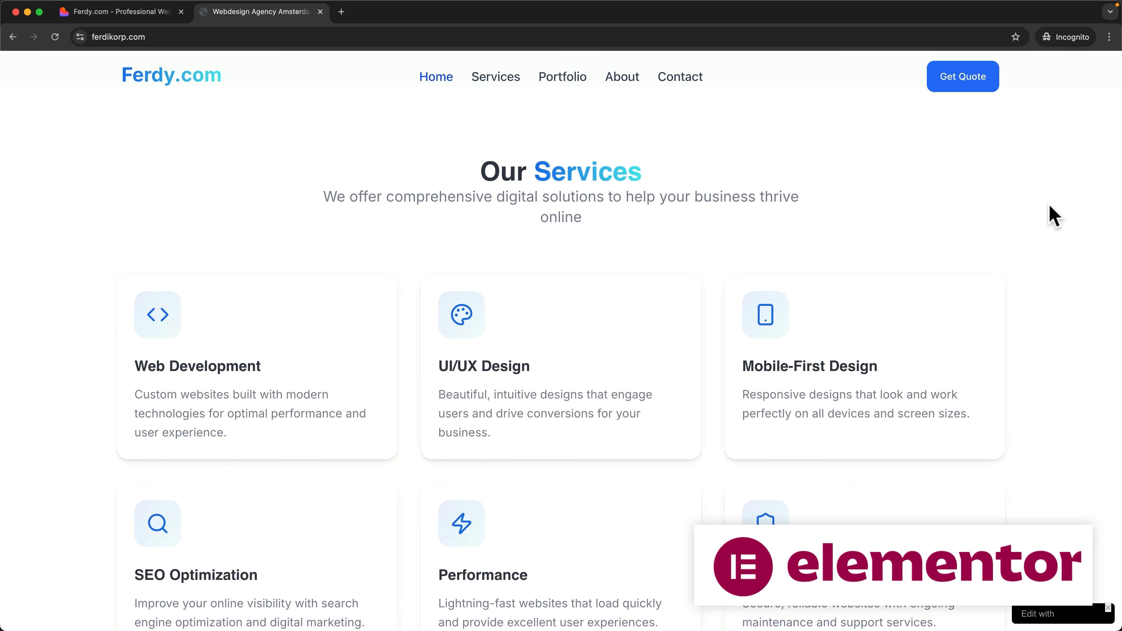
scroll(1054, 215, down, 1)
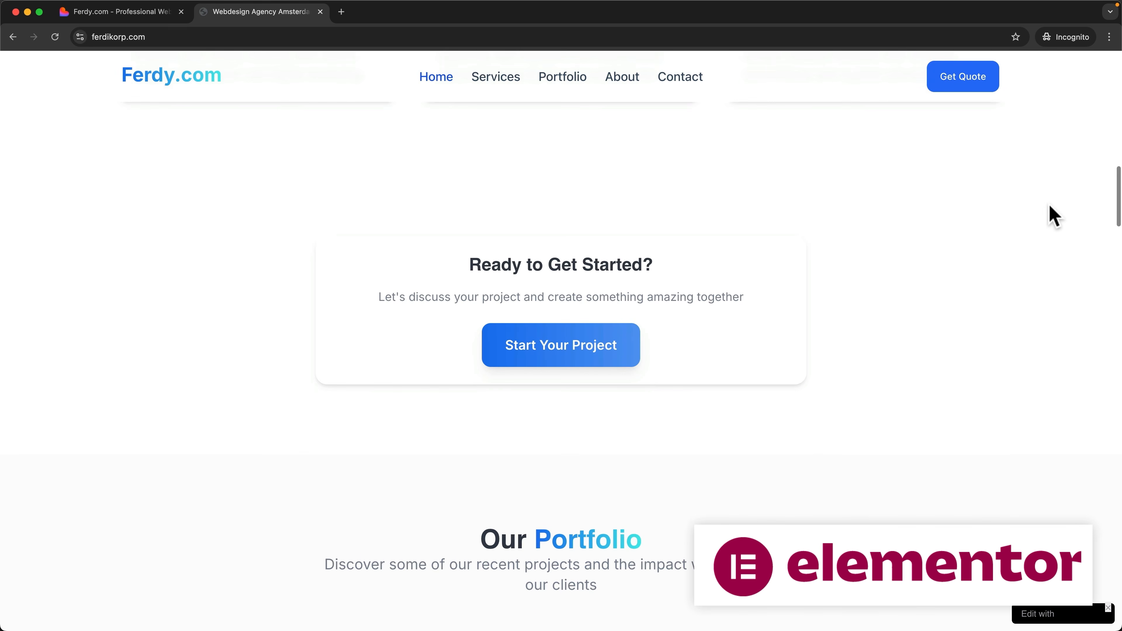
scroll(1054, 216, down, 9)
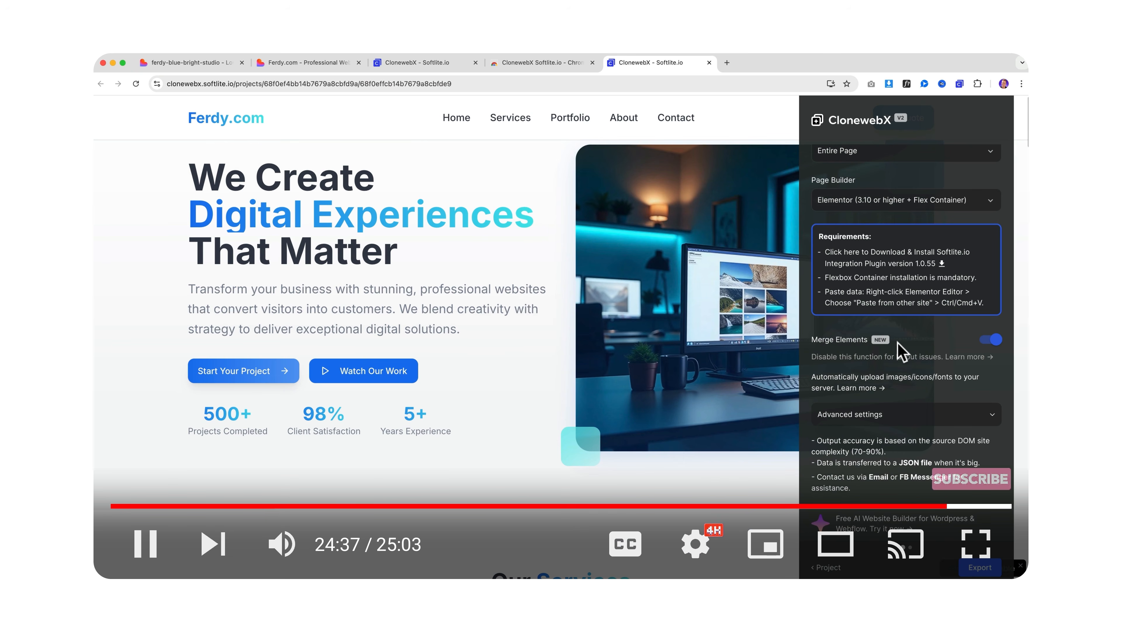
key(Left)
key(Left)
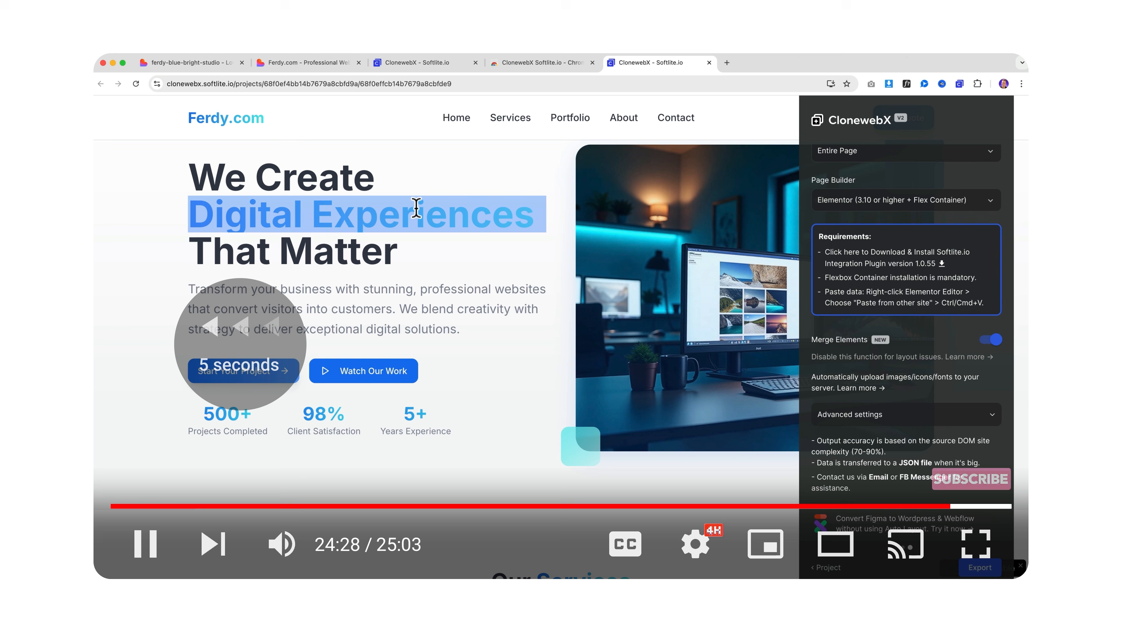
key(Left)
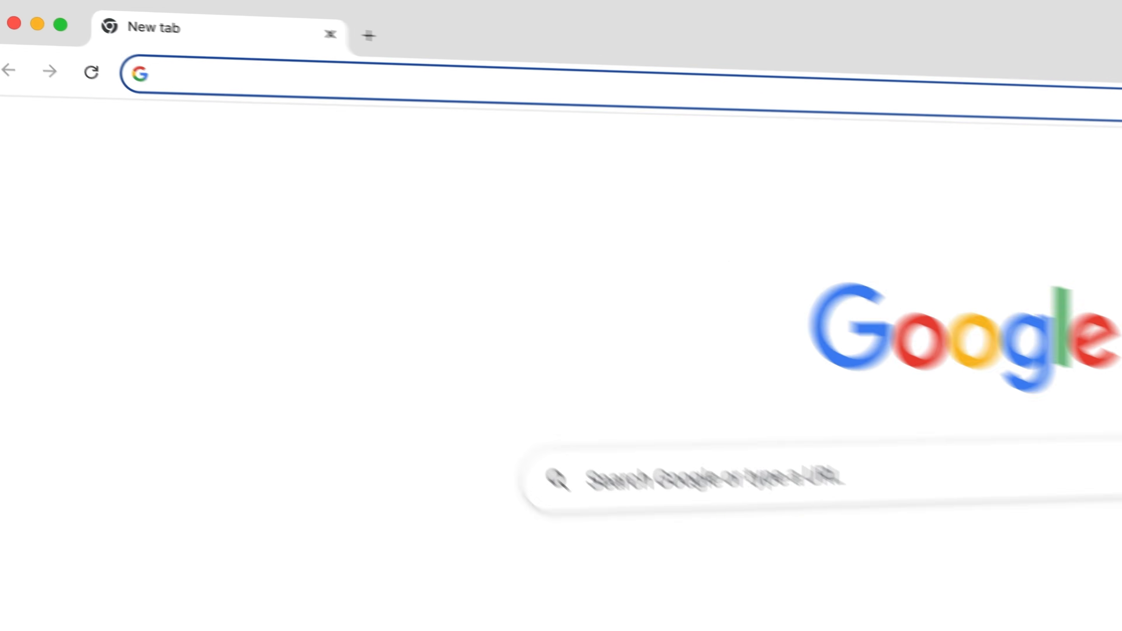
Go to the Lovable website through the address ferdy.com/lovable.
text(ferdy.com)
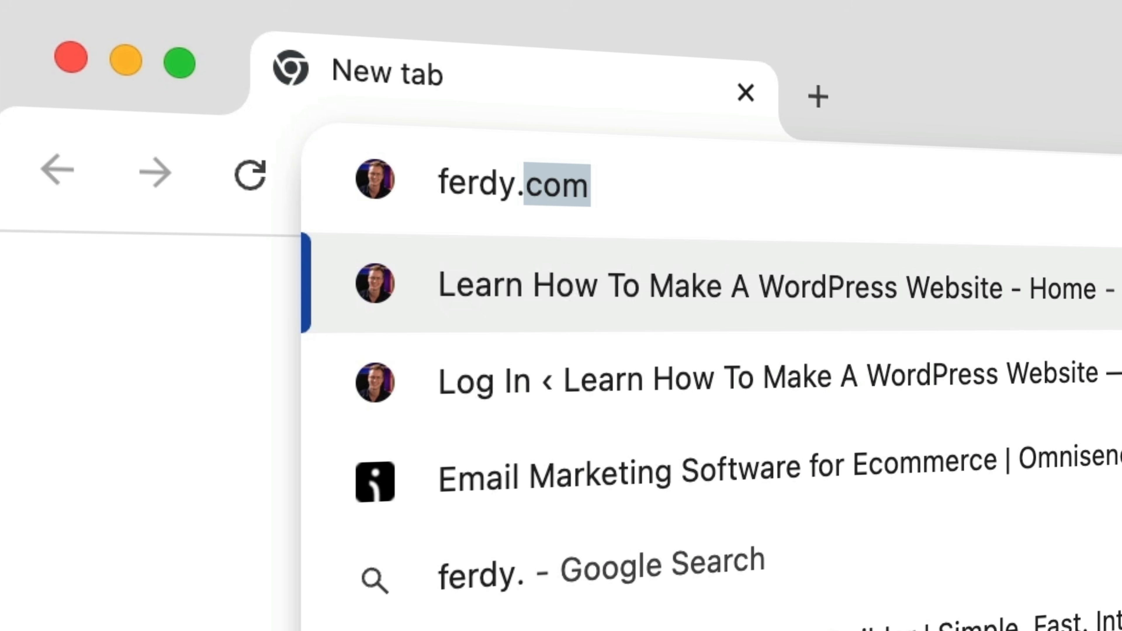
text(/lovab)
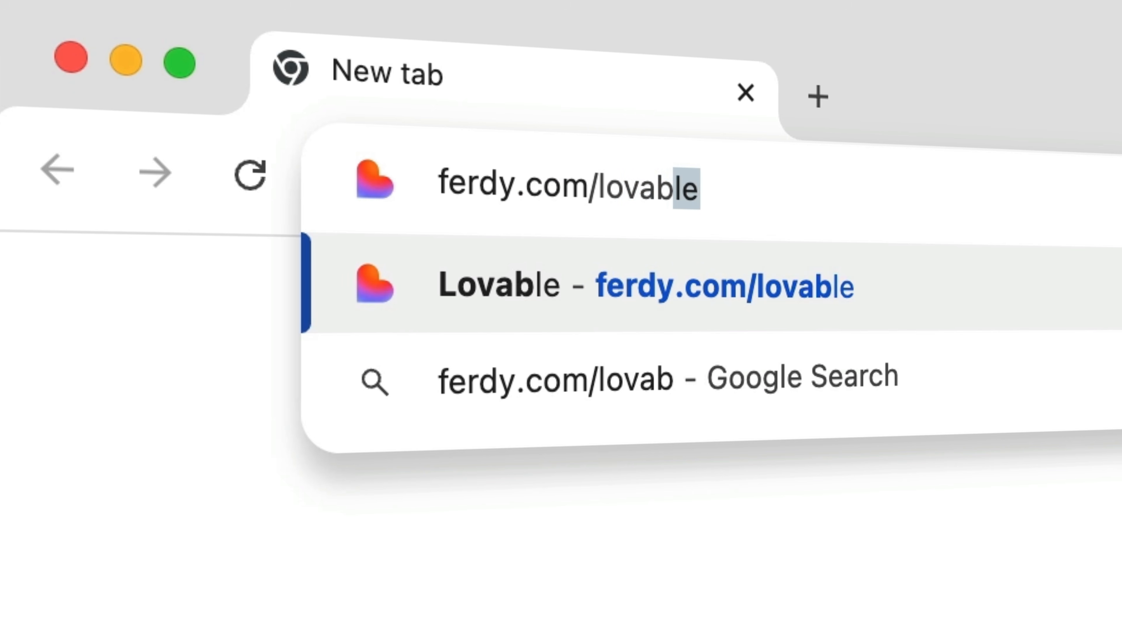
key(Return)
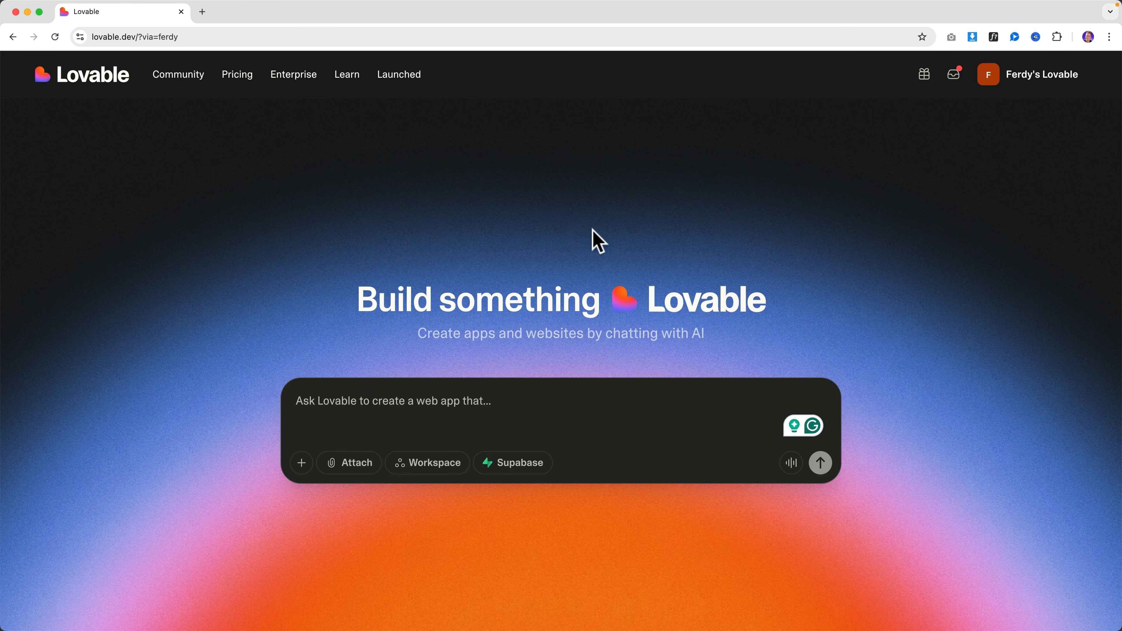
Open the ferdy-blue-bright-studio project from the workspace and look through its website preview.
scroll(597, 241, down, 10)
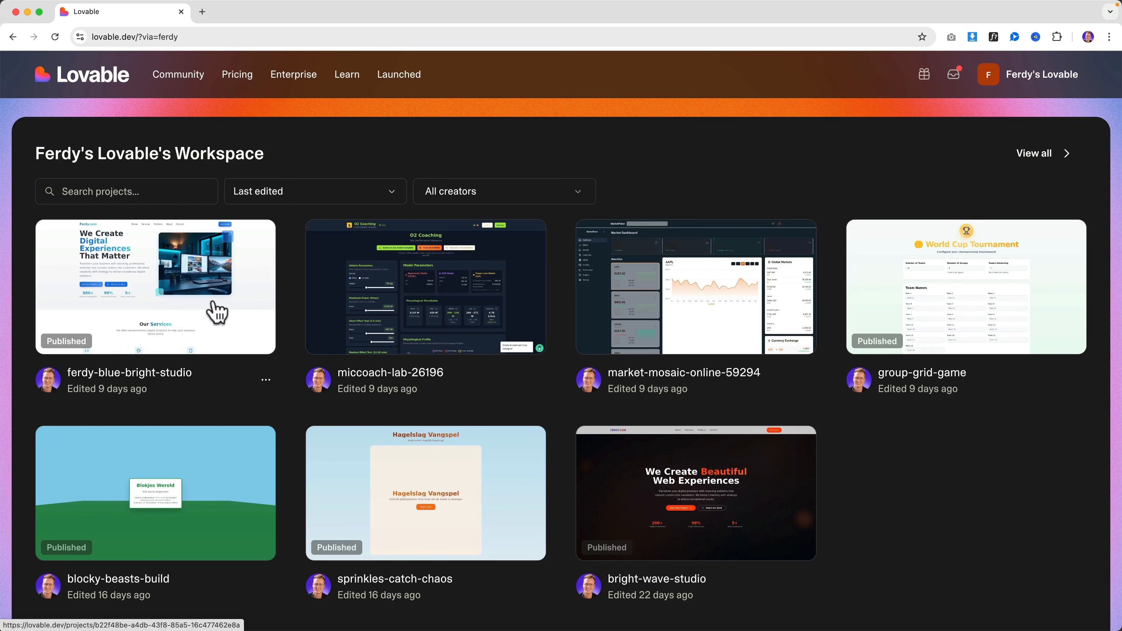
scroll(294, 301, down, 15)
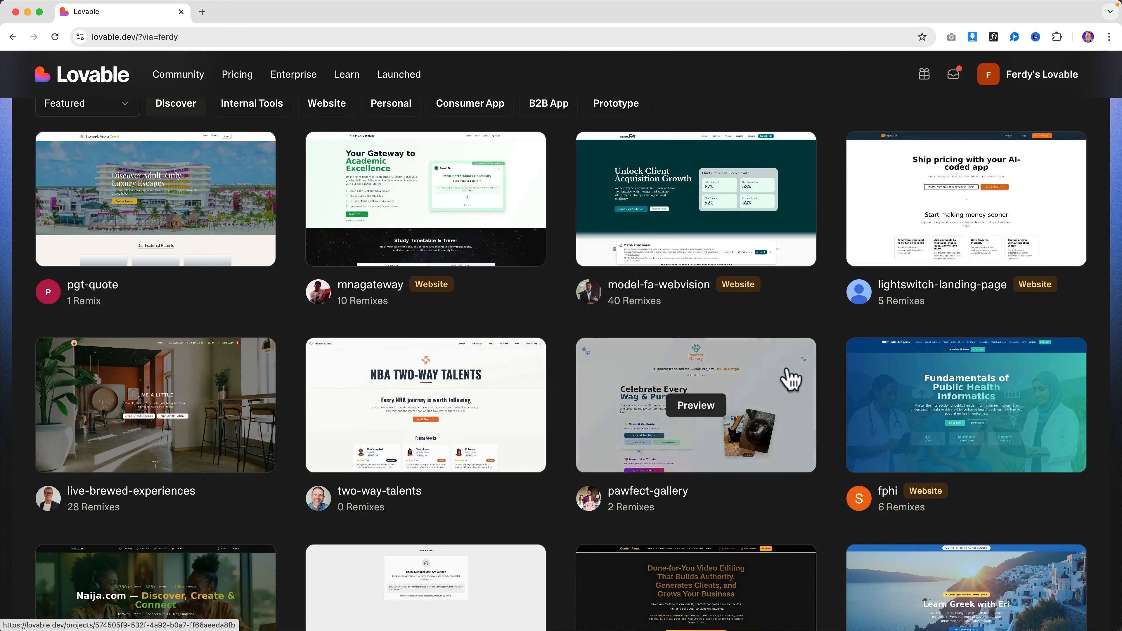
scroll(751, 374, down, 1)
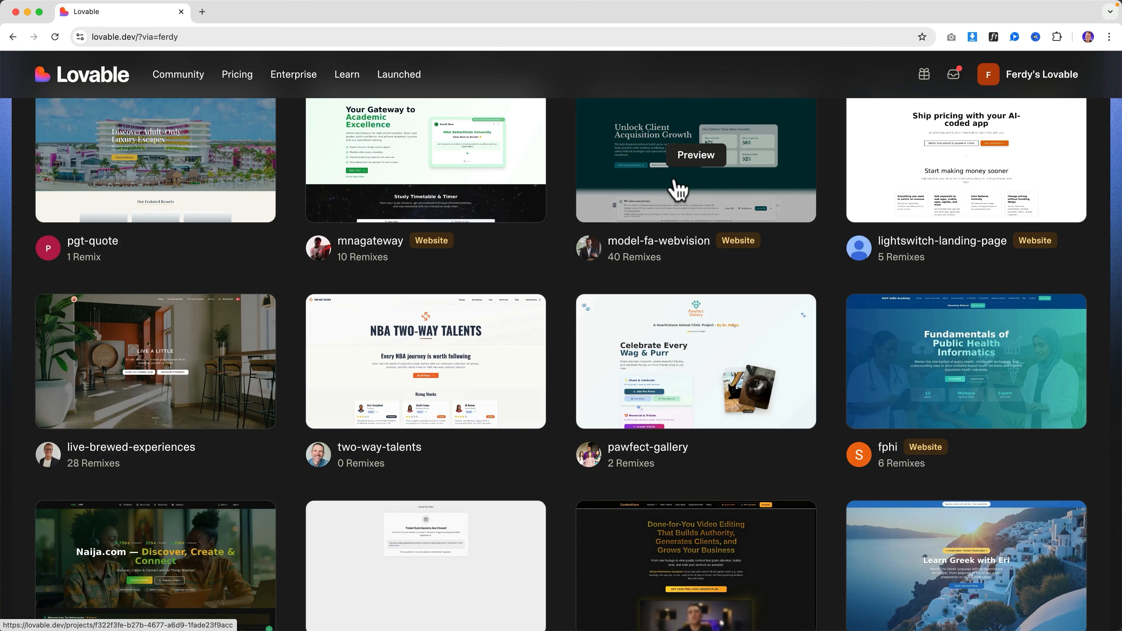
scroll(678, 190, up, 1)
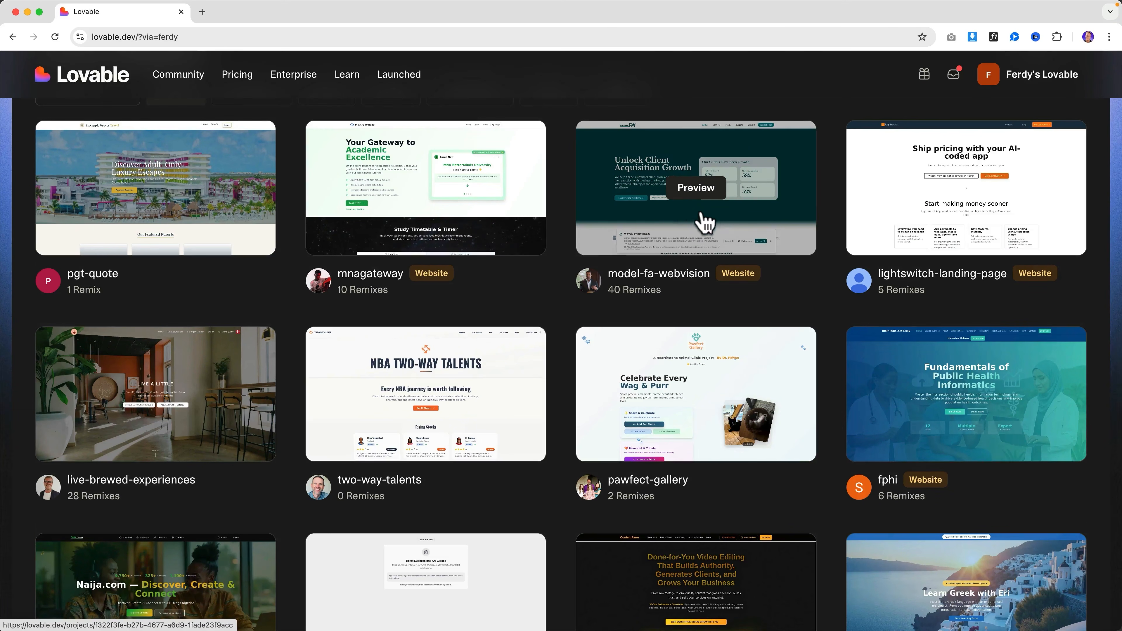
scroll(421, 261, up, 20)
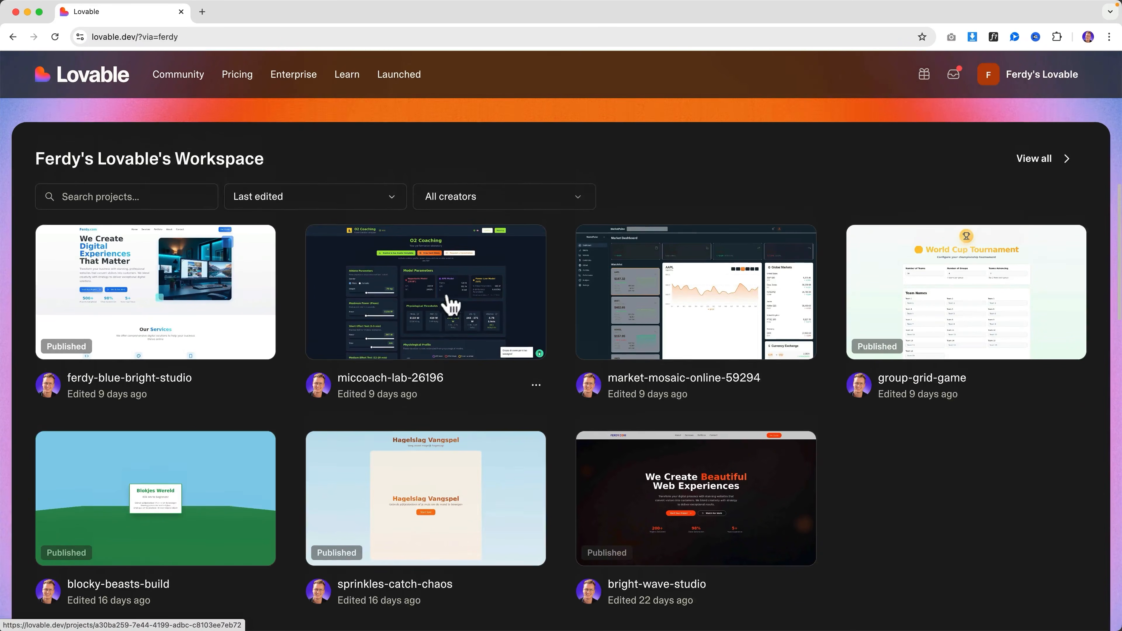
click(144, 297)
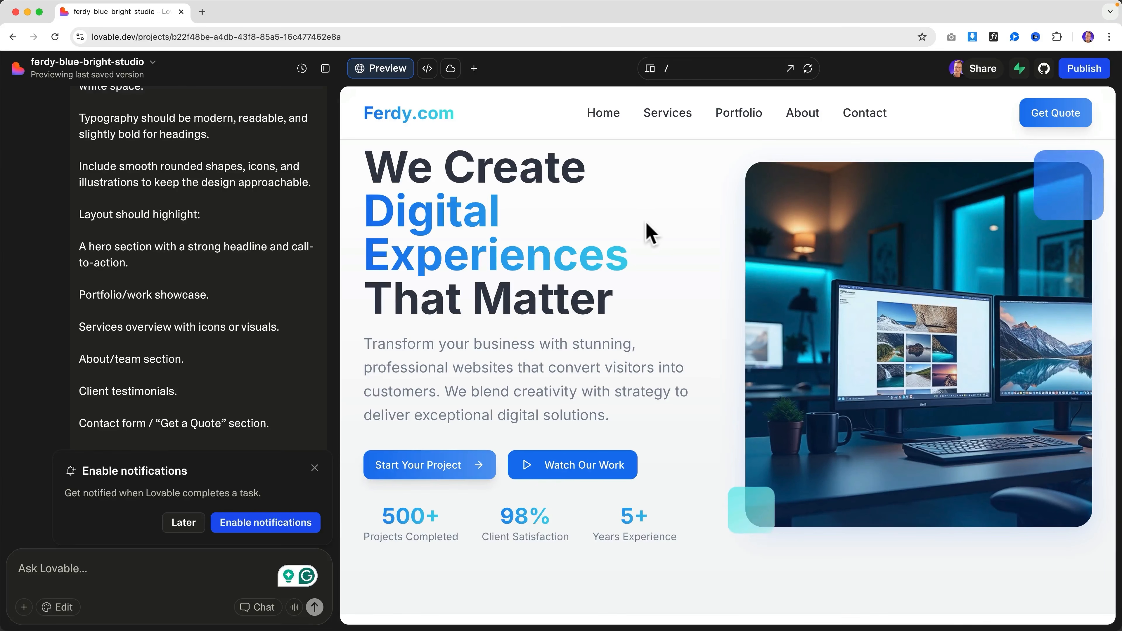
scroll(666, 223, down, 20)
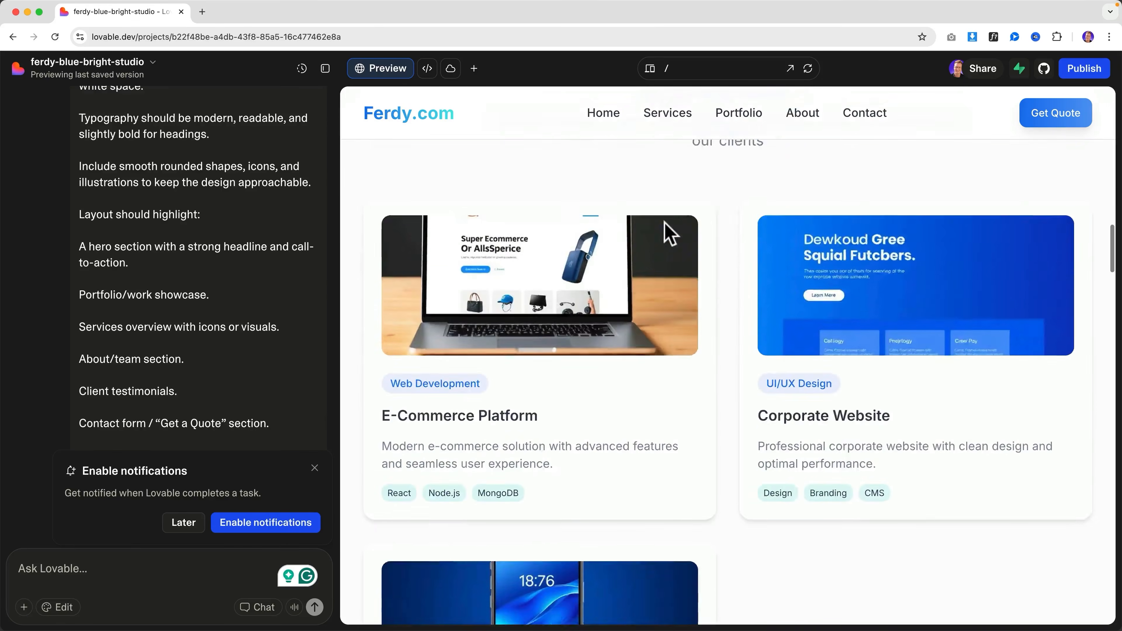
scroll(665, 224, down, 10)
scroll(668, 226, up, 15)
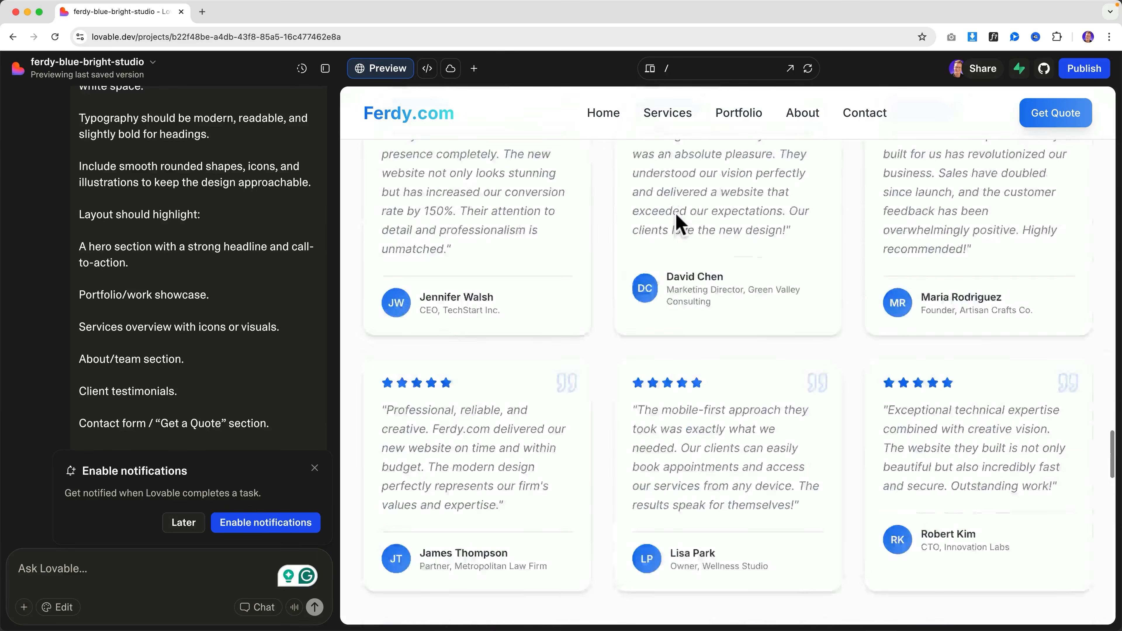
scroll(674, 224, up, 10)
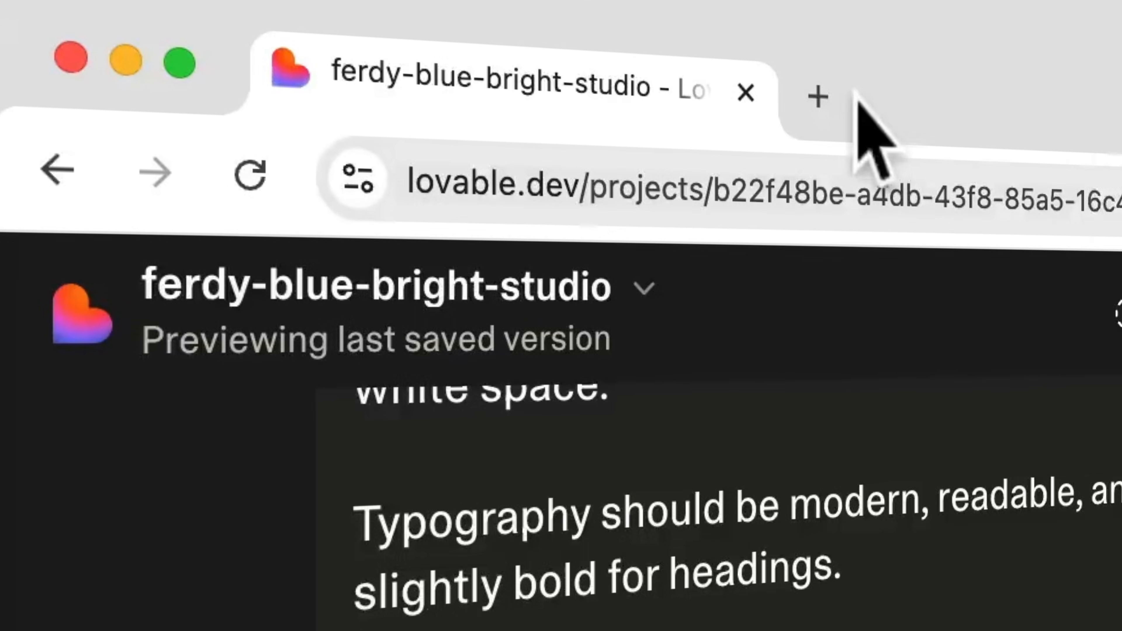
Open ferdy.com/cwx in a new browser tab to reach the ClonewebX website.
click(818, 96)
text(f)
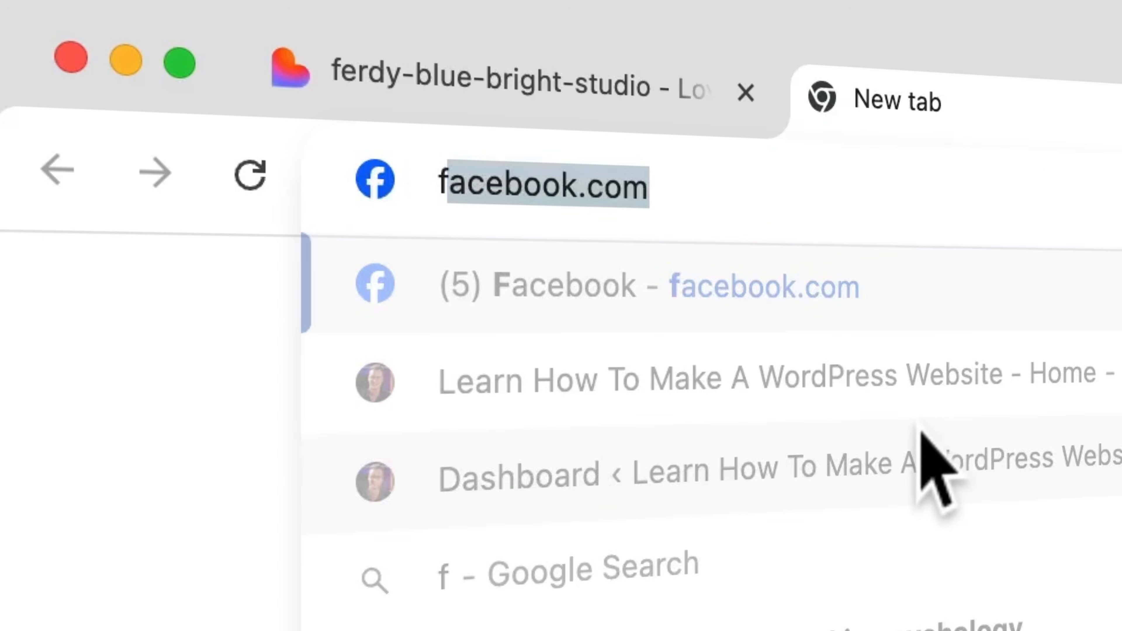
text(erdy.com/)
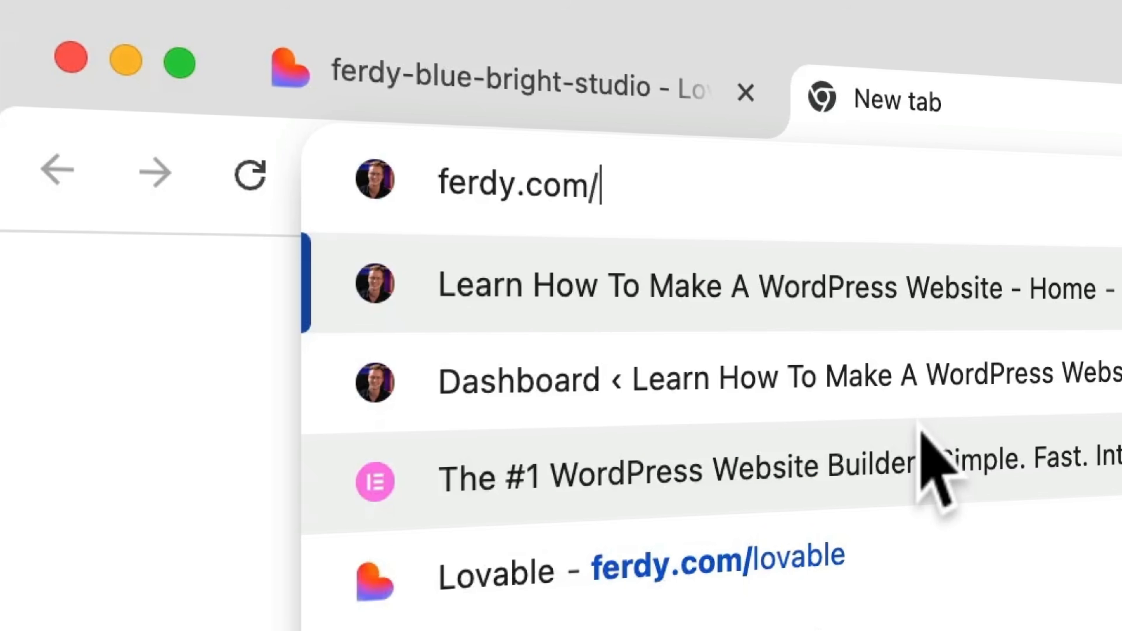
text(cwx)
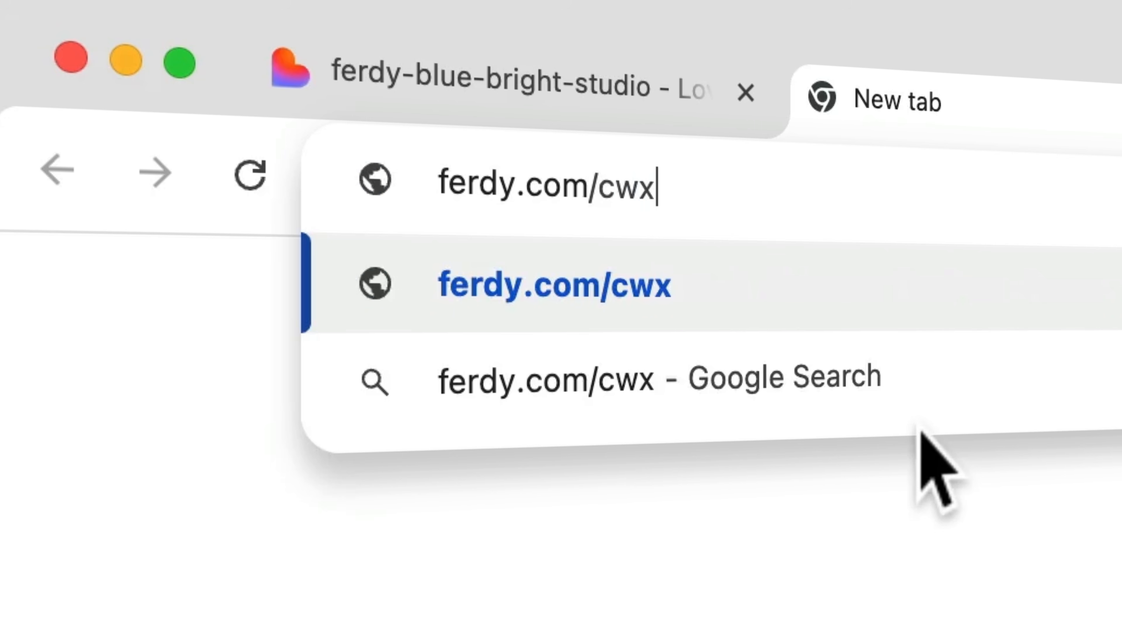
key(Return)
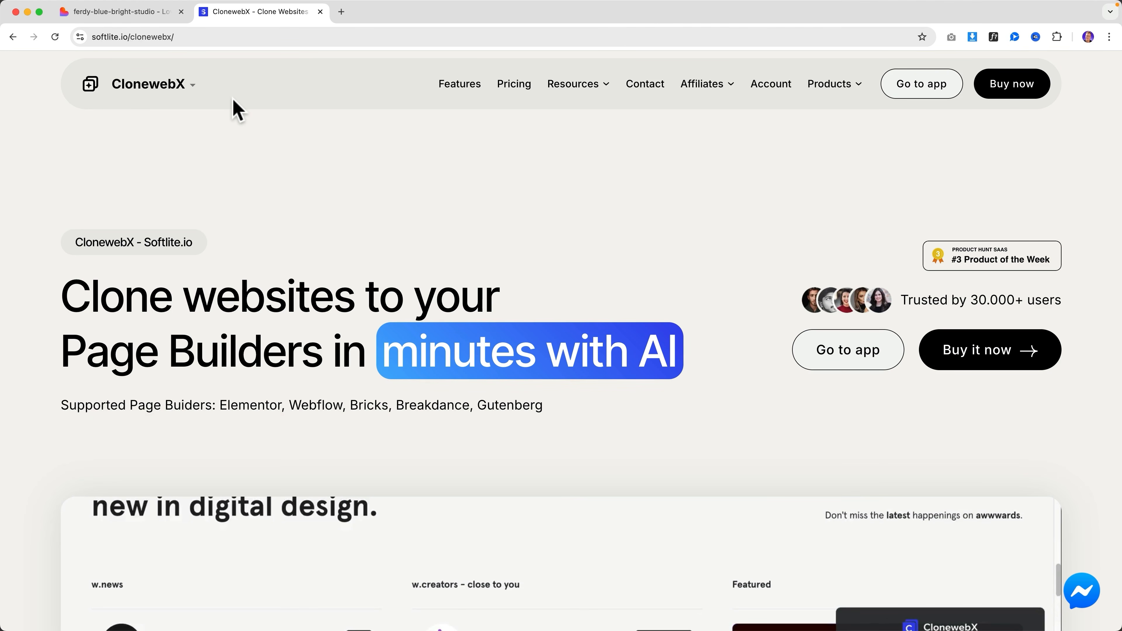
Look through the ClonewebX landing page and go to its pricing plans.
scroll(431, 238, down, 5)
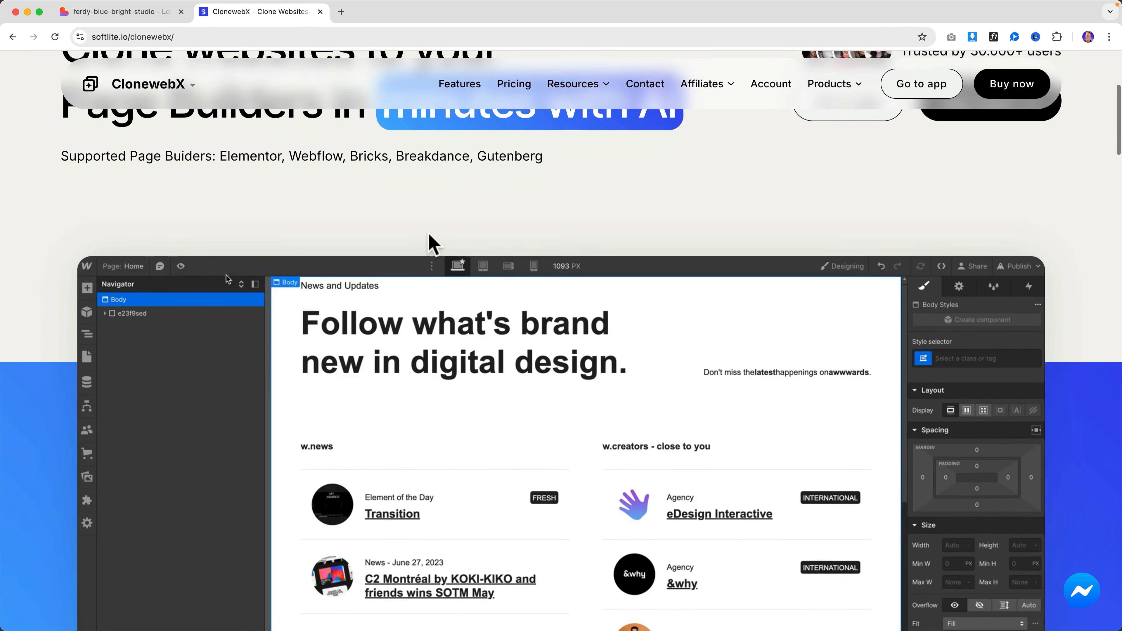
scroll(430, 235, down, 10)
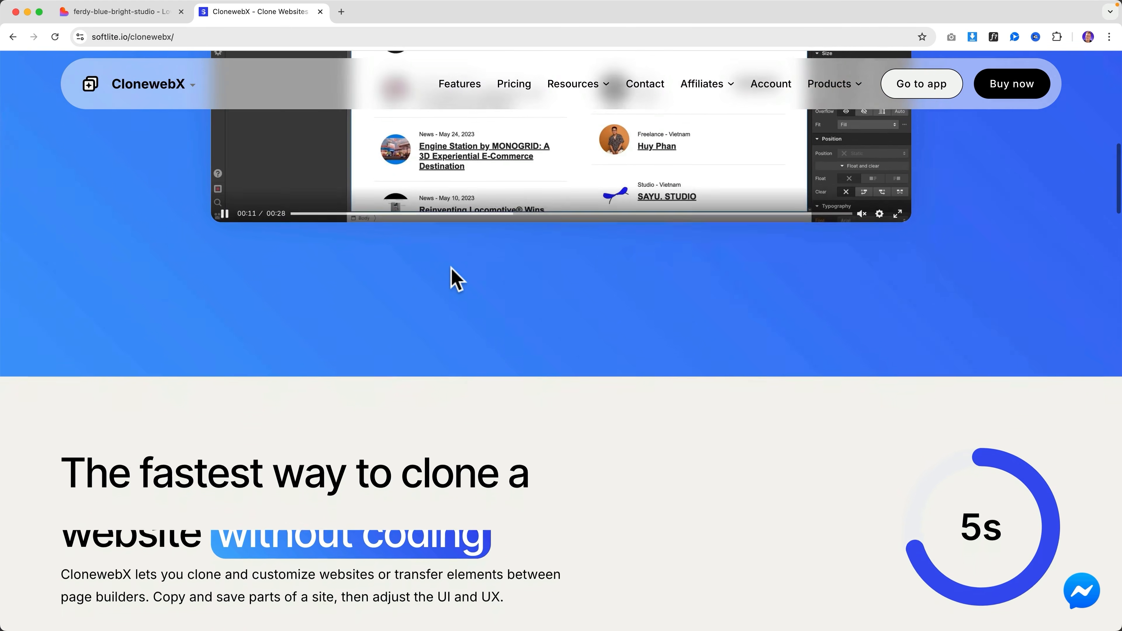
scroll(451, 269, down, 10)
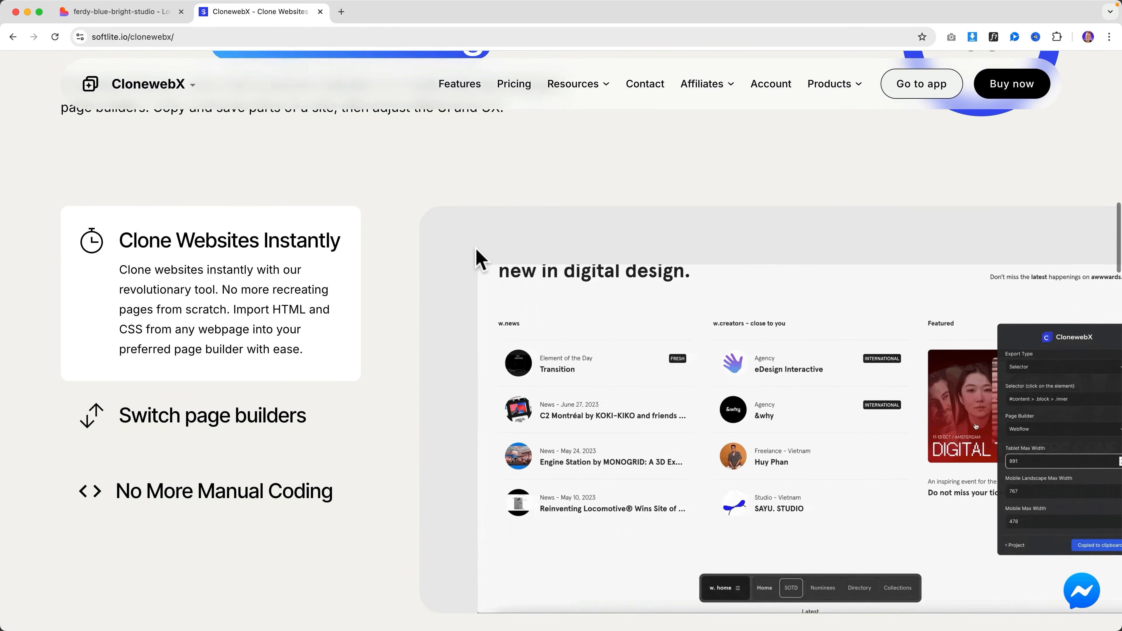
scroll(477, 259, up, 15)
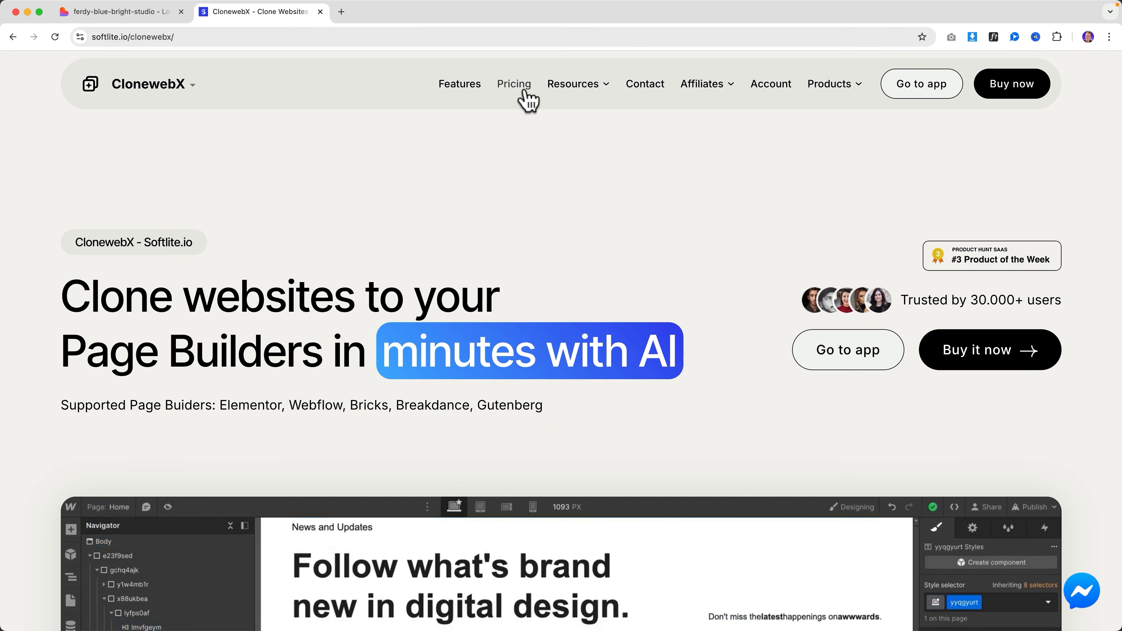
click(526, 94)
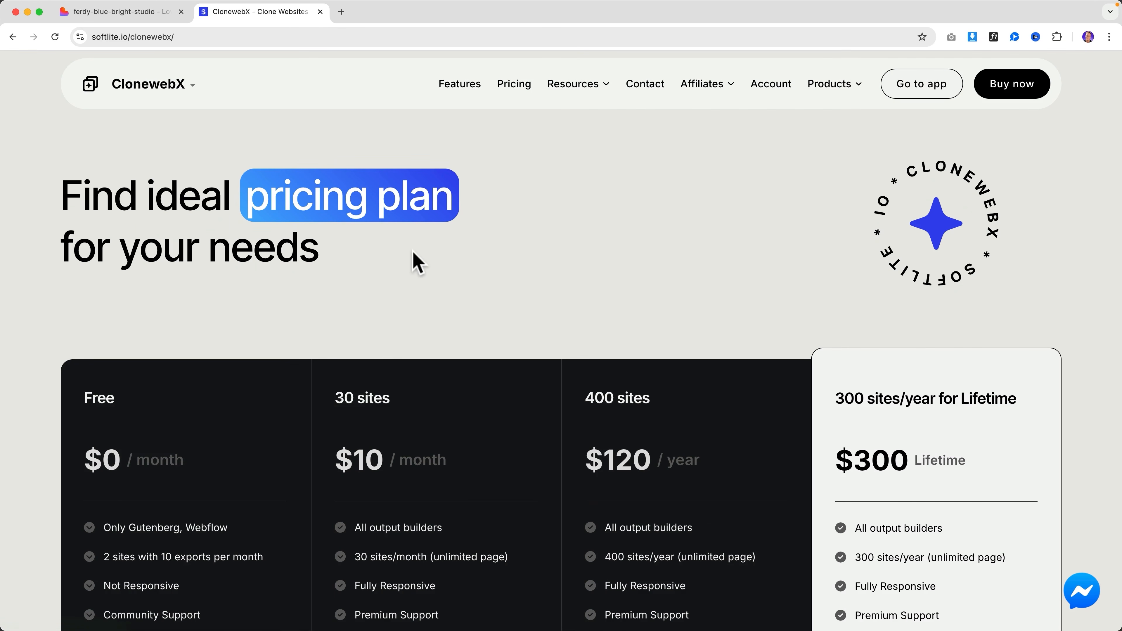
Review the ClonewebX plans and proceed to checkout with the 30 sites plan at $10 per month.
scroll(453, 267, down, 5)
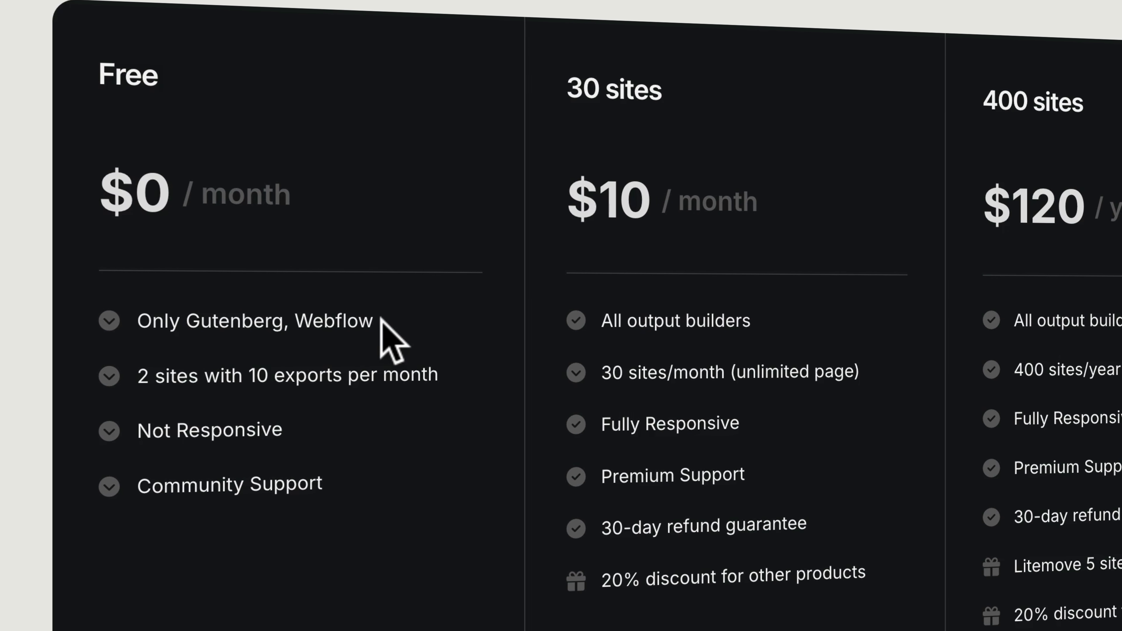
drag(565, 72, 823, 599)
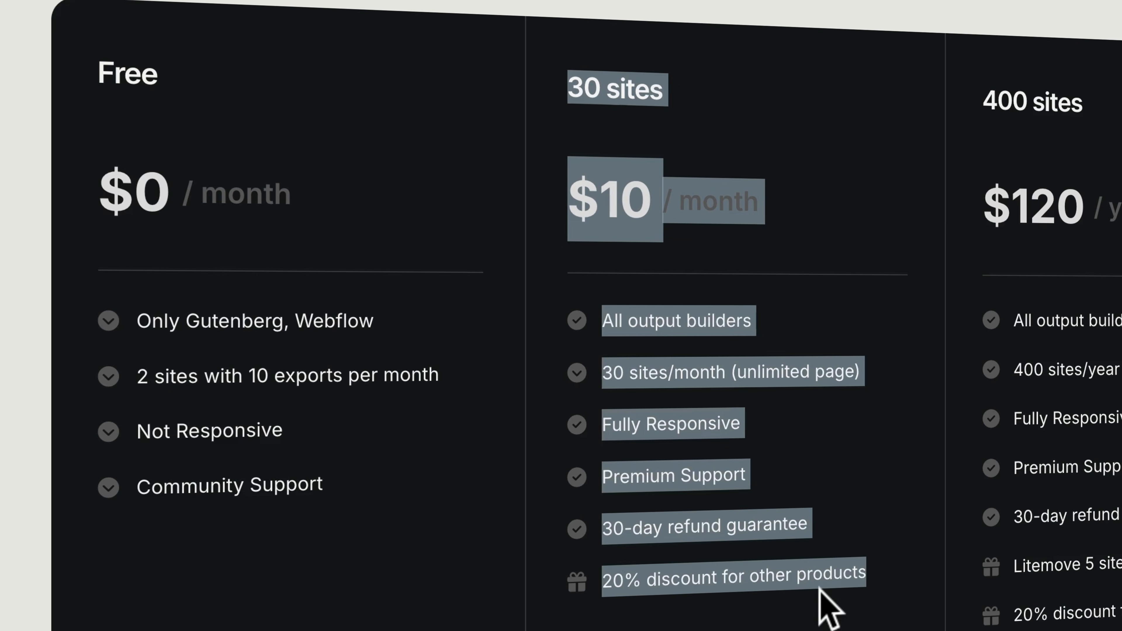
click(823, 599)
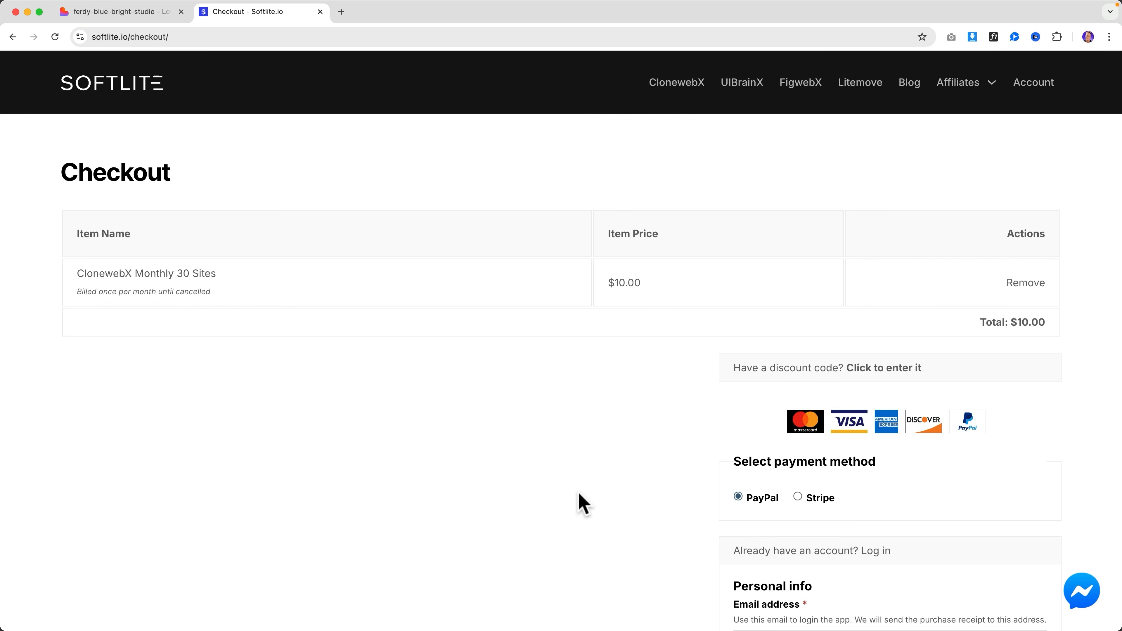
Complete the ClonewebX Monthly 30 Sites purchase with PayPal and open the ClonewebX app from the confirmation page.
scroll(756, 479, down, 10)
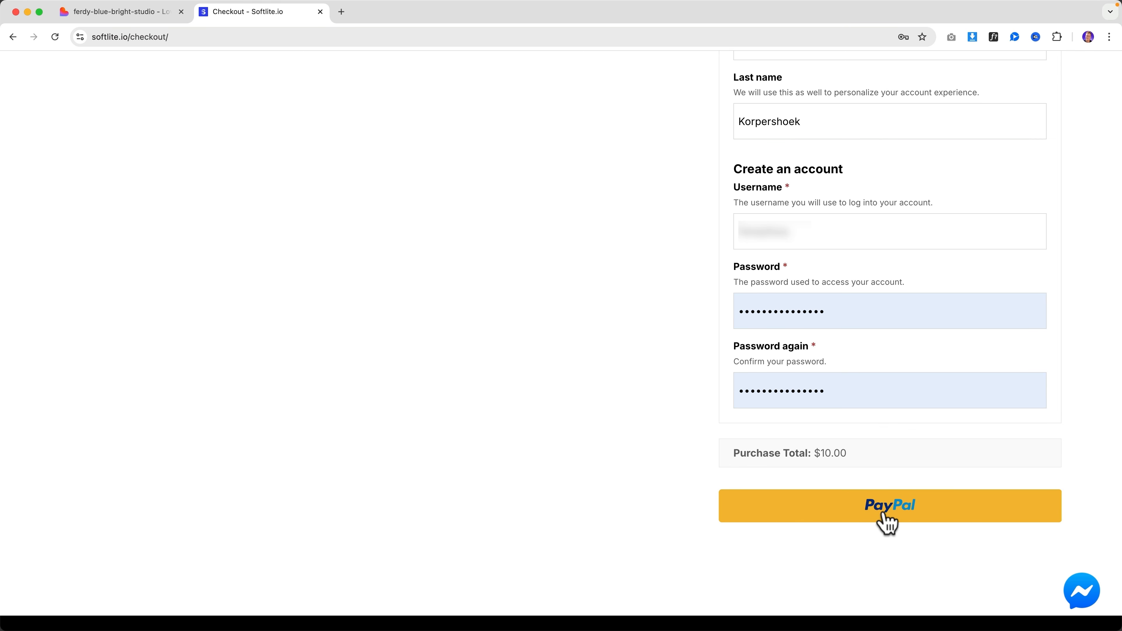
click(885, 514)
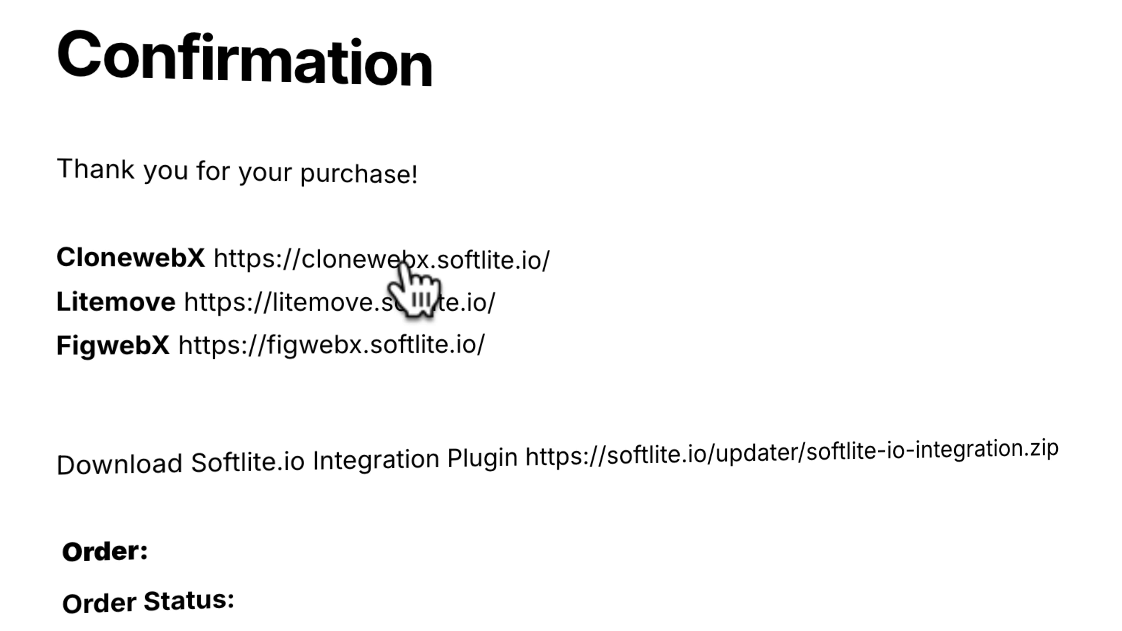
click(403, 265)
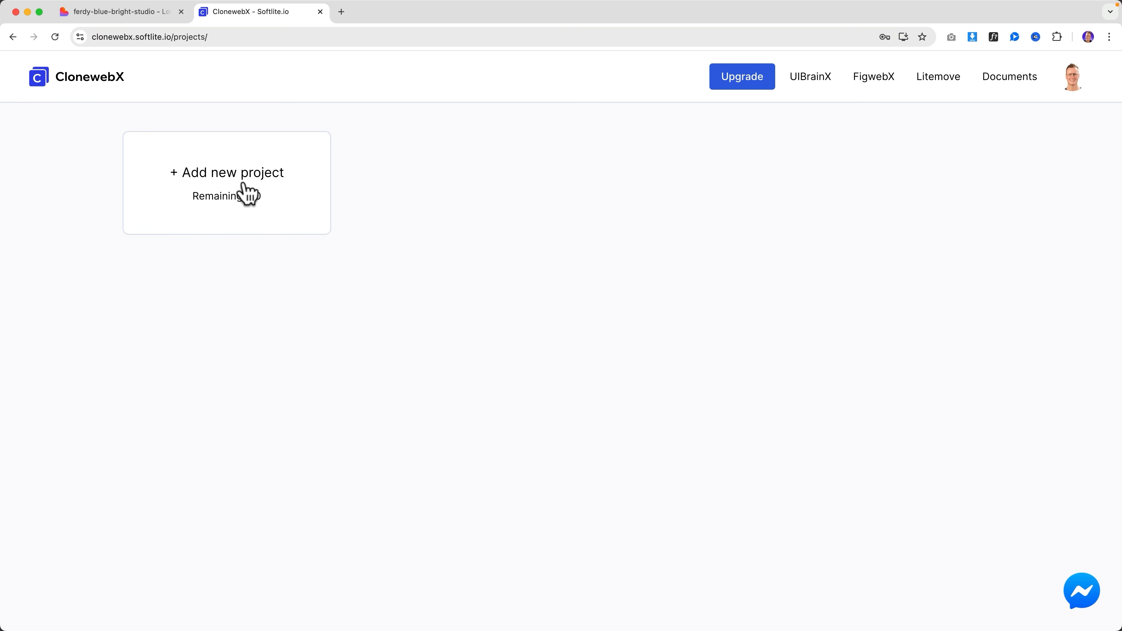
Start a new ClonewebX project and name it "Ferdy.Com Lovable".
click(225, 188)
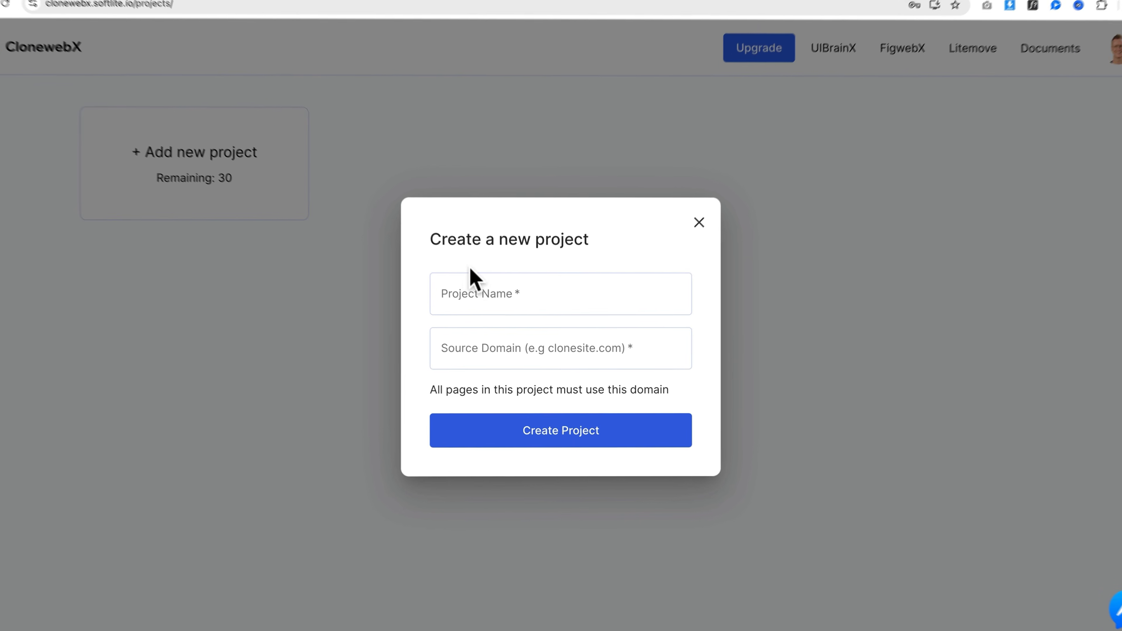
click(516, 304)
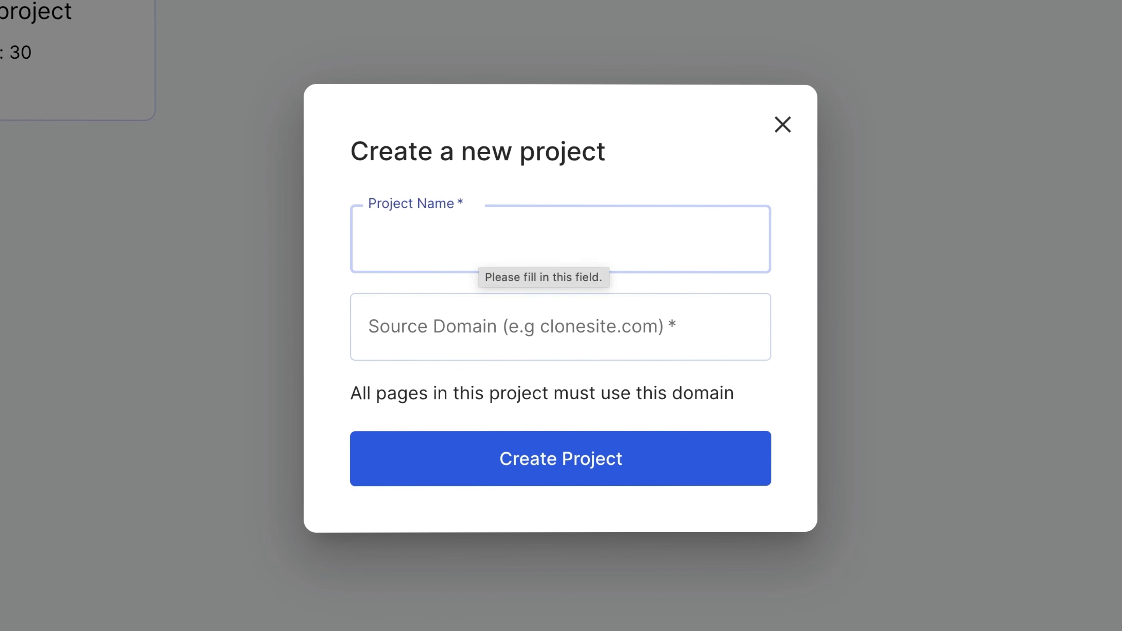
text(Ferdy.Com Lovable)
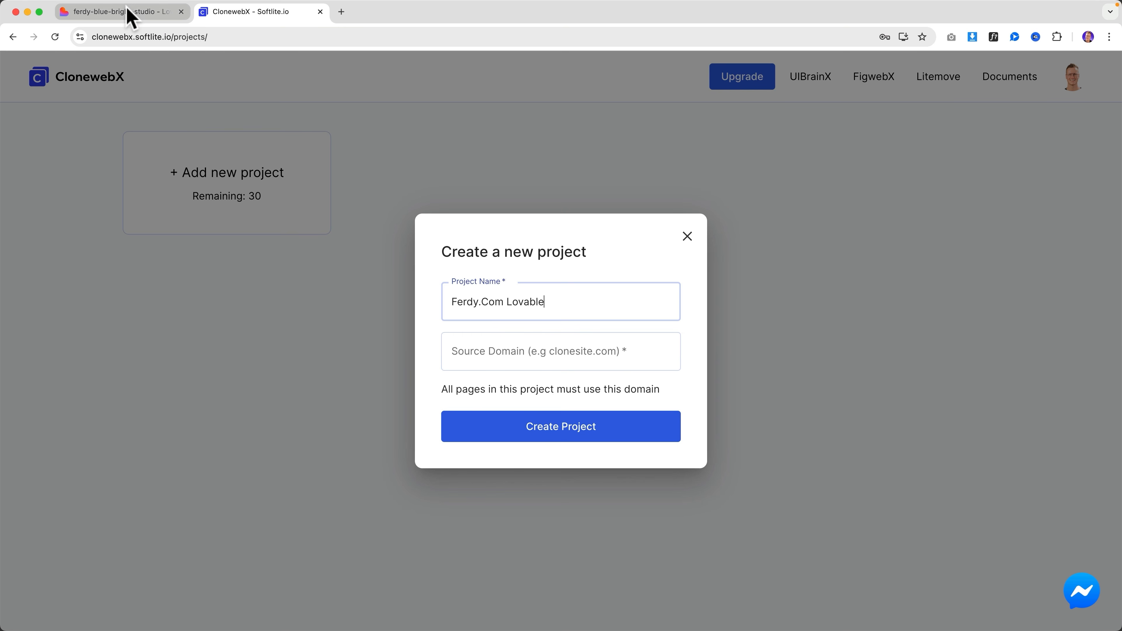
Open the live site ferdy-blue-bright-studio.lovable.app from the Lovable project's publish details and copy its address.
click(130, 13)
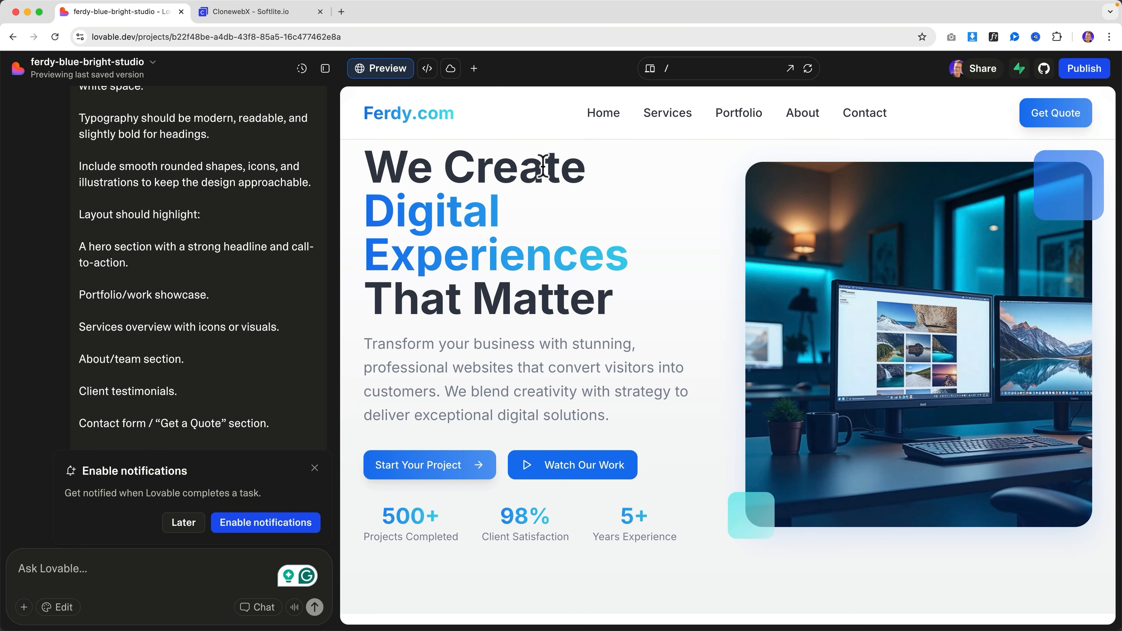
scroll(771, 230, down, 10)
scroll(767, 226, up, 10)
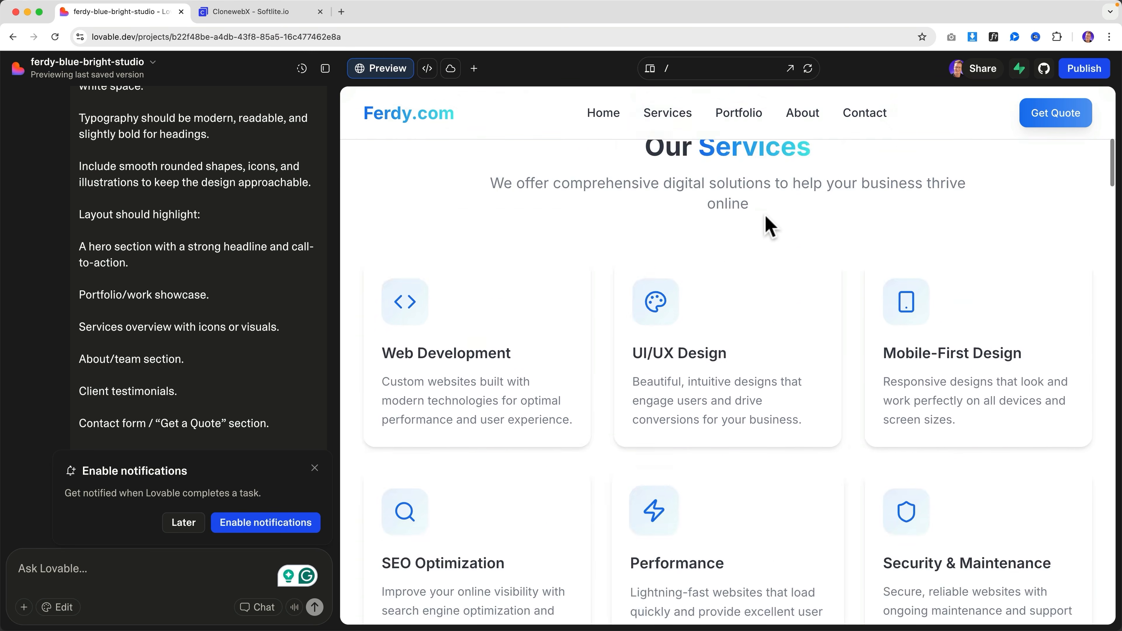
click(1100, 78)
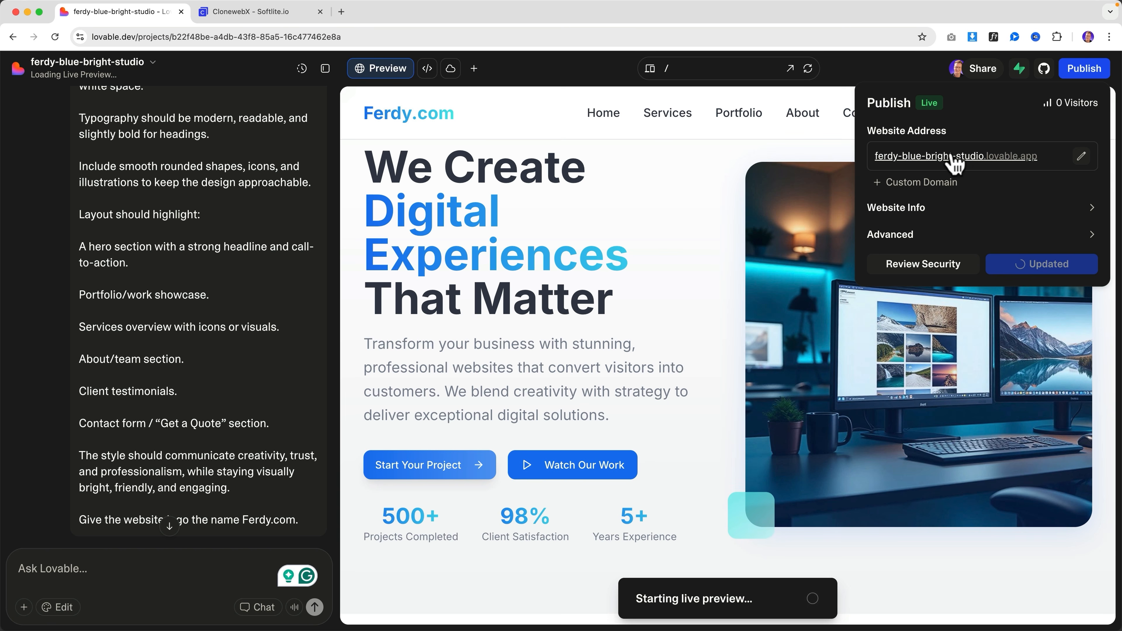
click(974, 157)
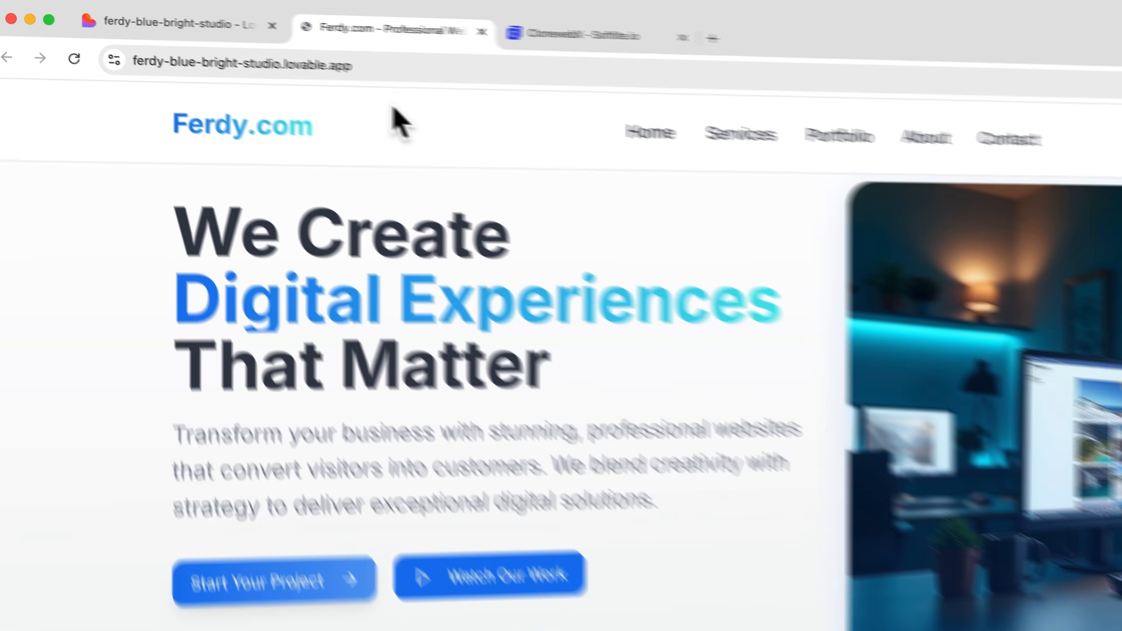
click(245, 38)
key(ctrl+c)
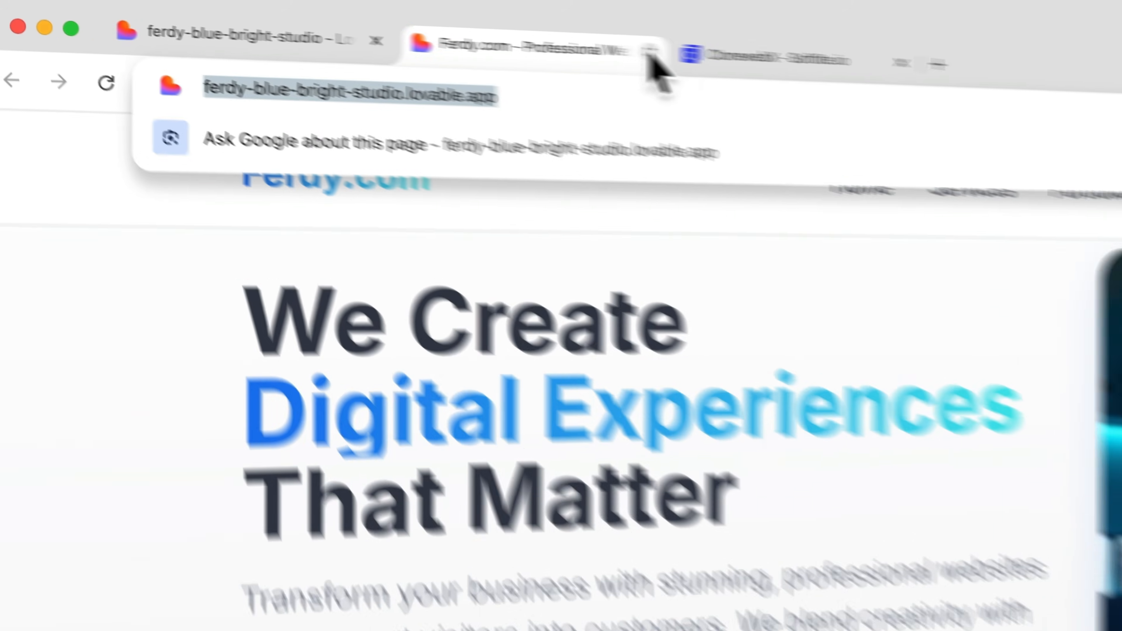
click(648, 54)
click(268, 18)
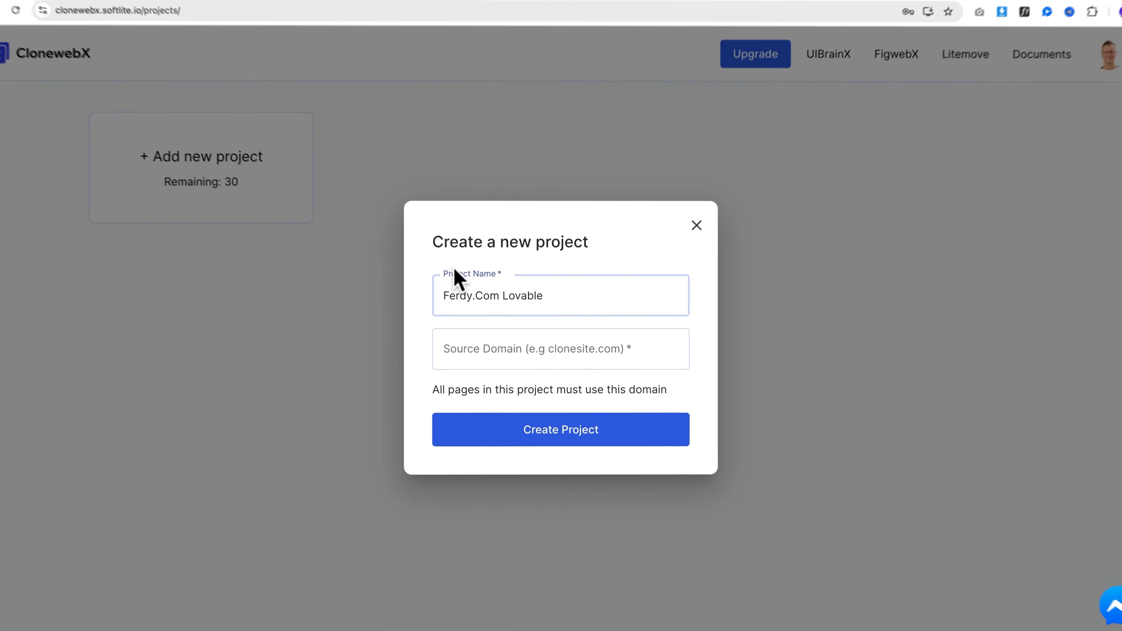
click(491, 351)
key(ctrl+v)
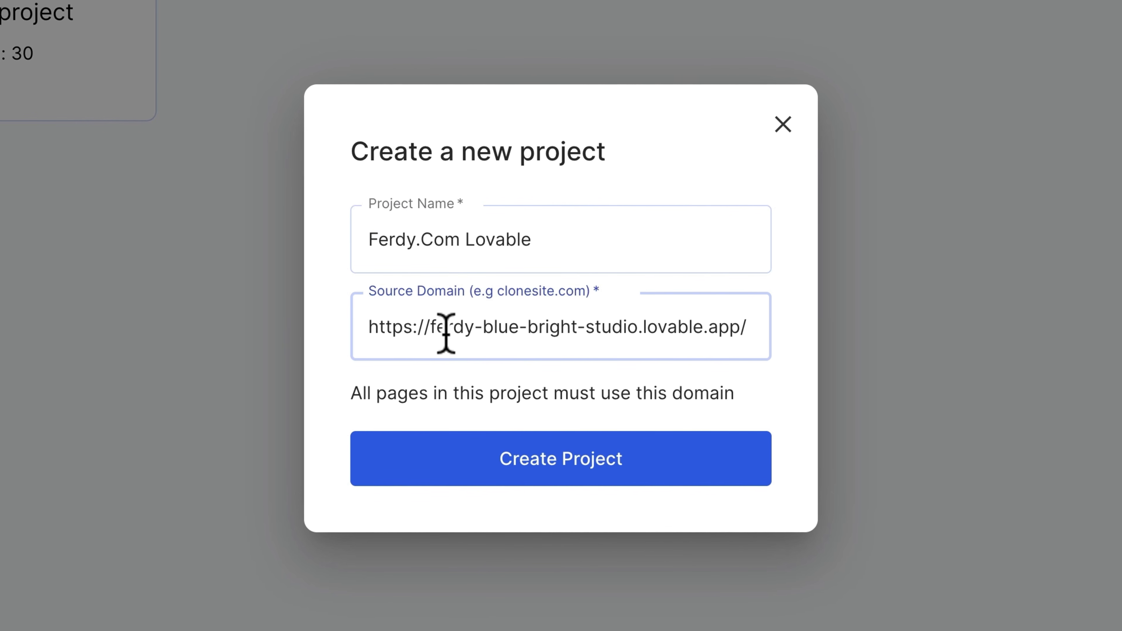
click(564, 476)
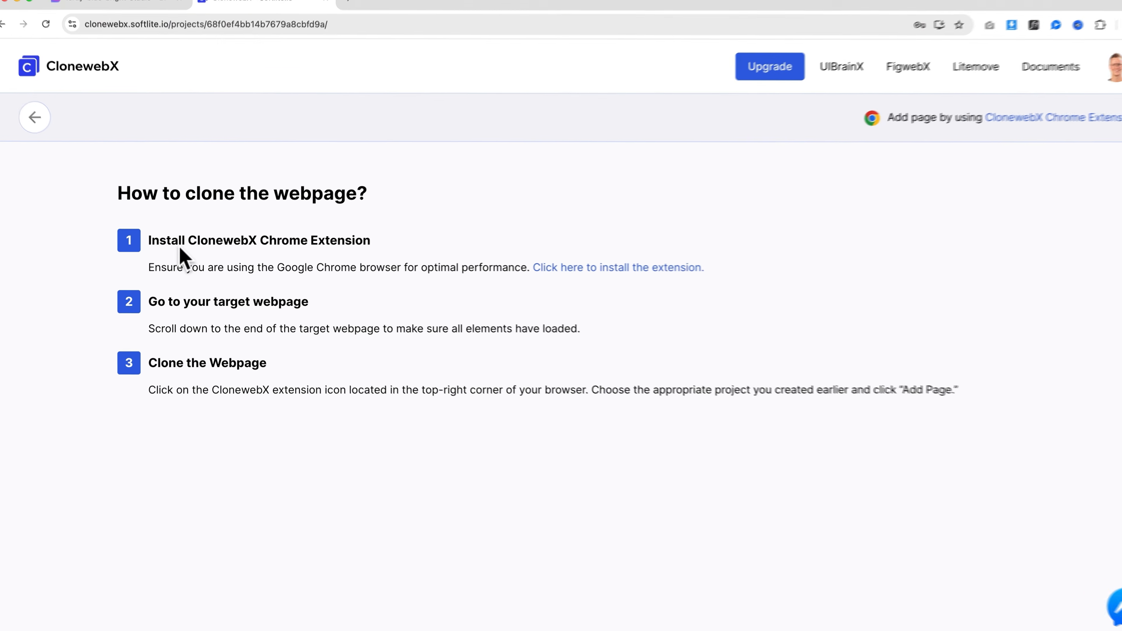
Install the ClonewebX Softlite.io Chrome extension through the project's setup instructions and dismiss the installation notice.
drag(170, 241, 232, 241)
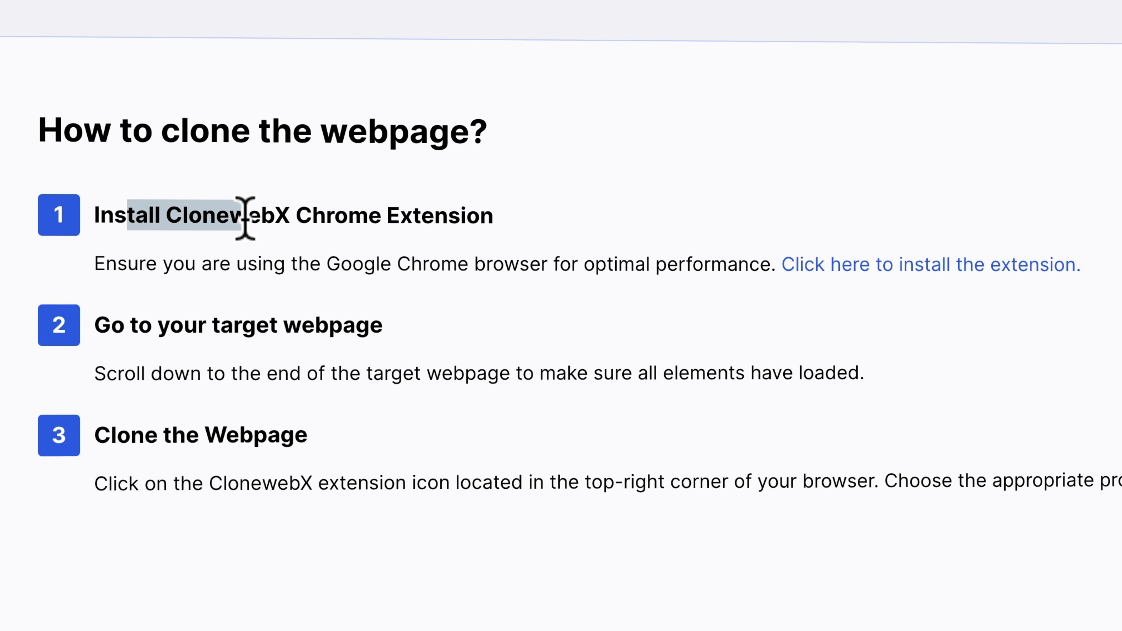
click(309, 215)
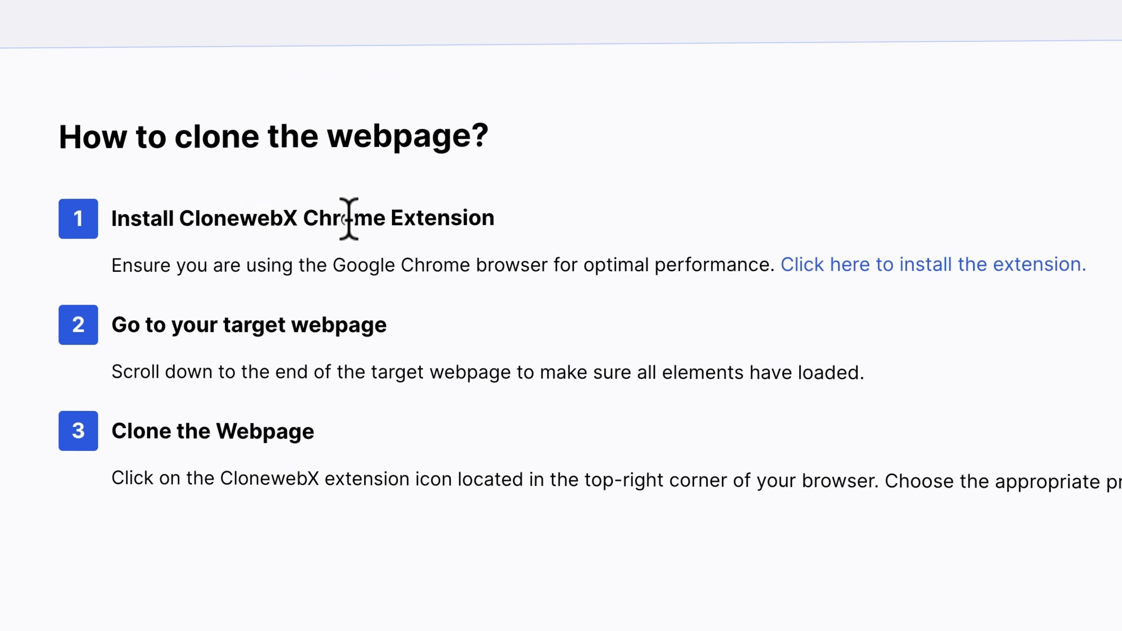
click(957, 259)
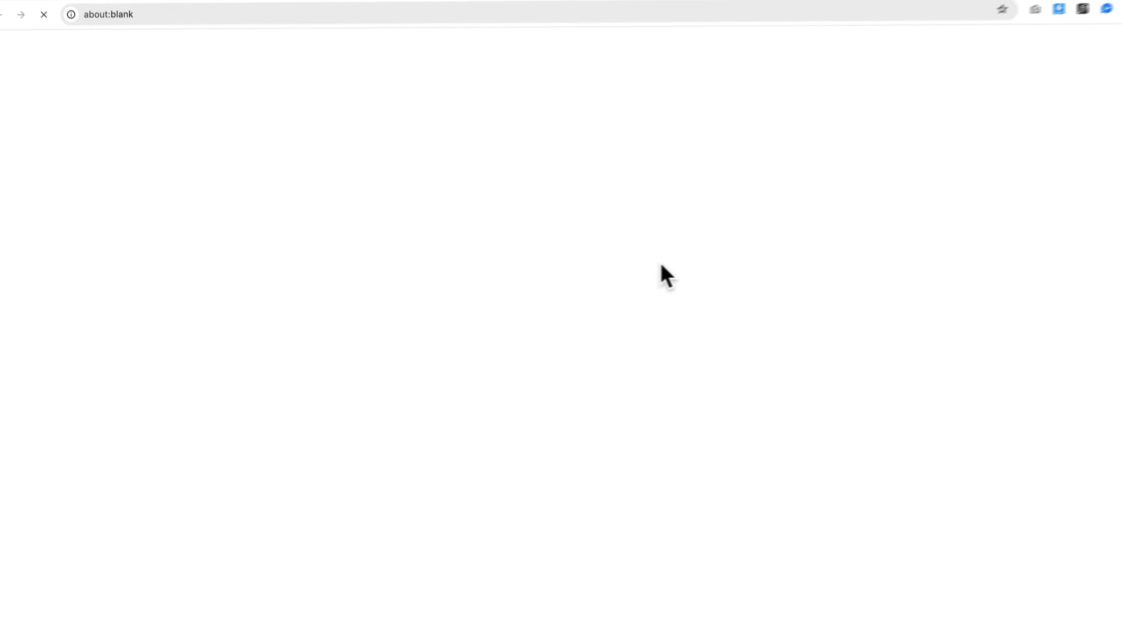
click(882, 175)
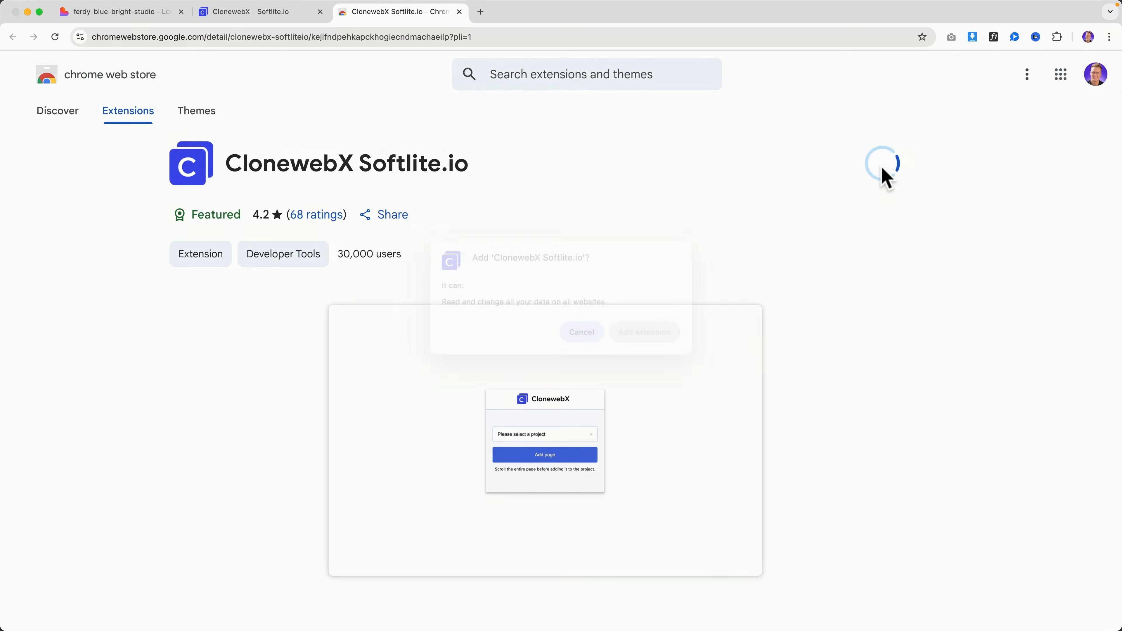
click(655, 352)
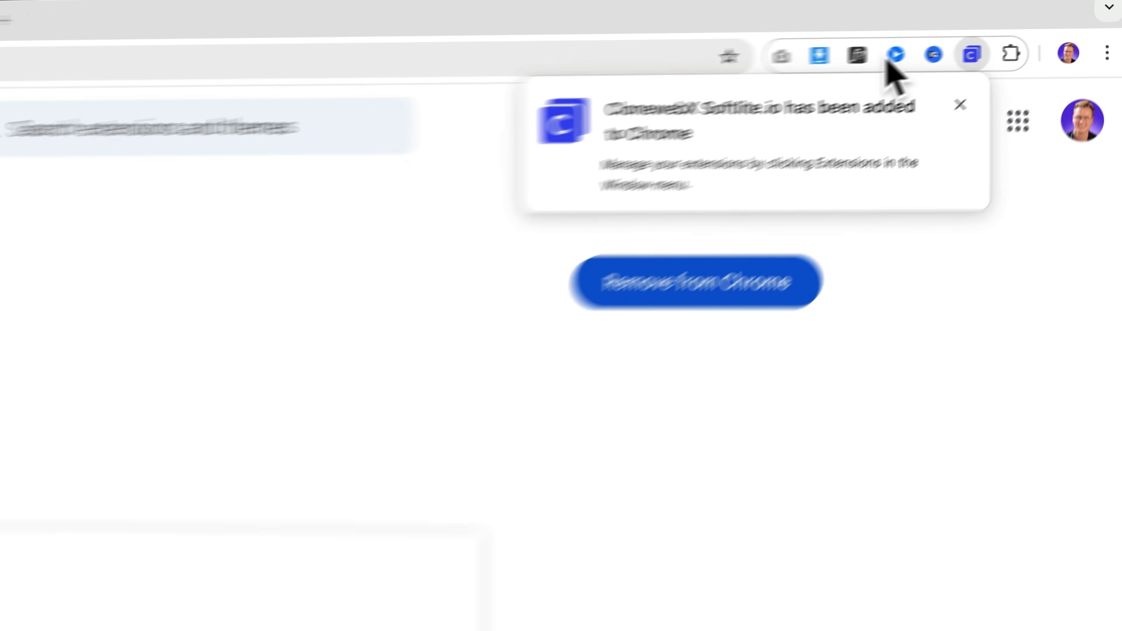
click(960, 105)
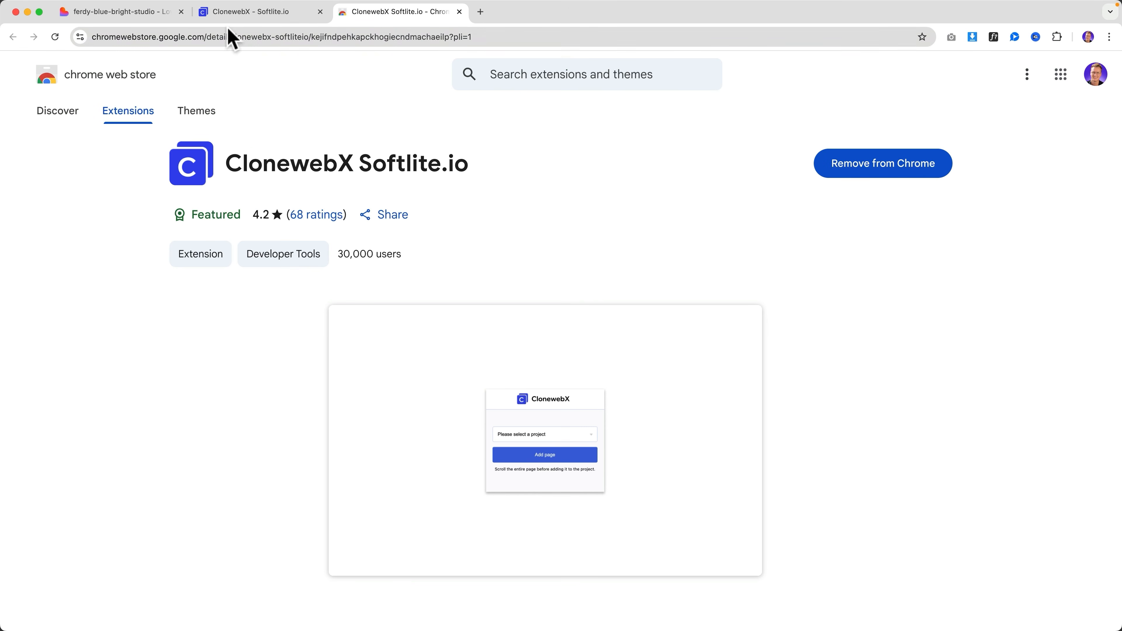
Reopen the live site from the Lovable project and go through the whole page to its footer so all elements load.
click(135, 25)
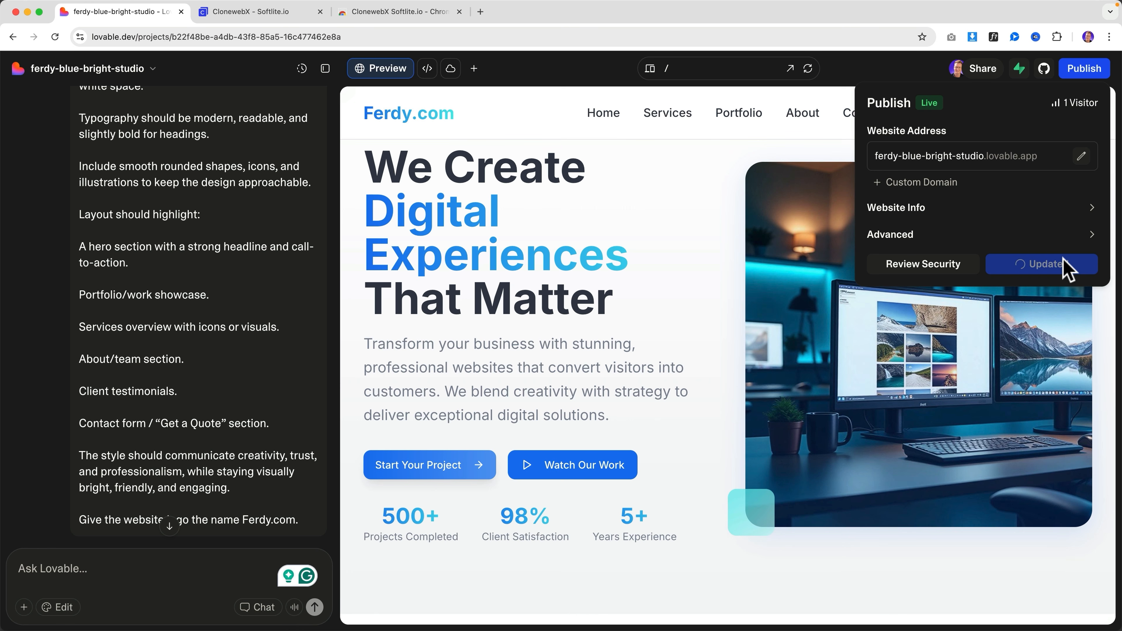
click(968, 156)
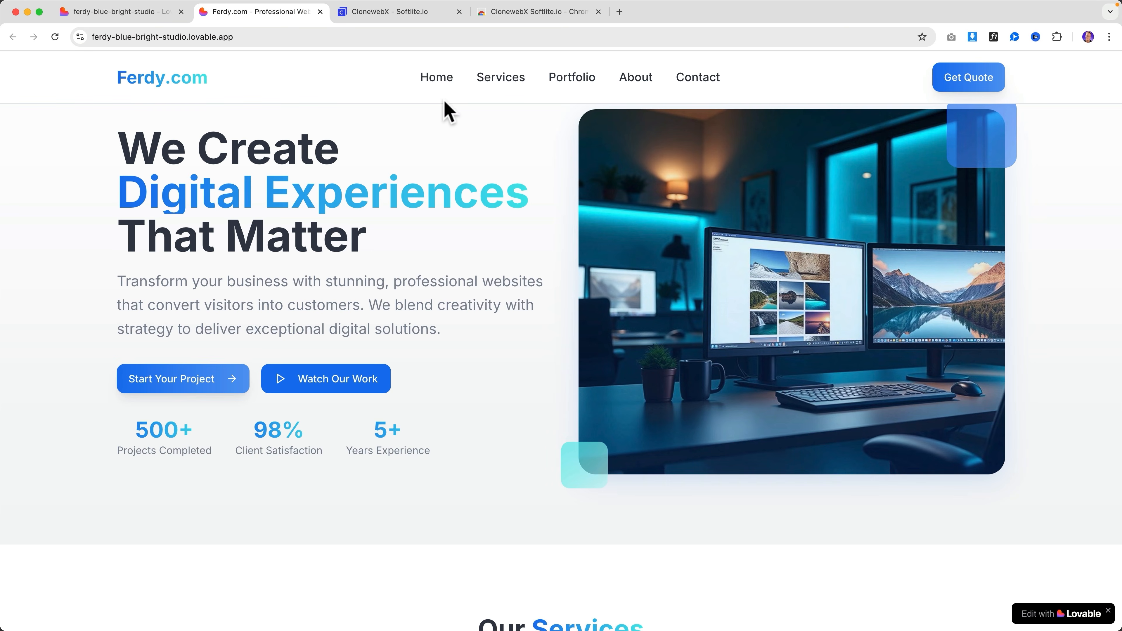
scroll(504, 155, down, 15)
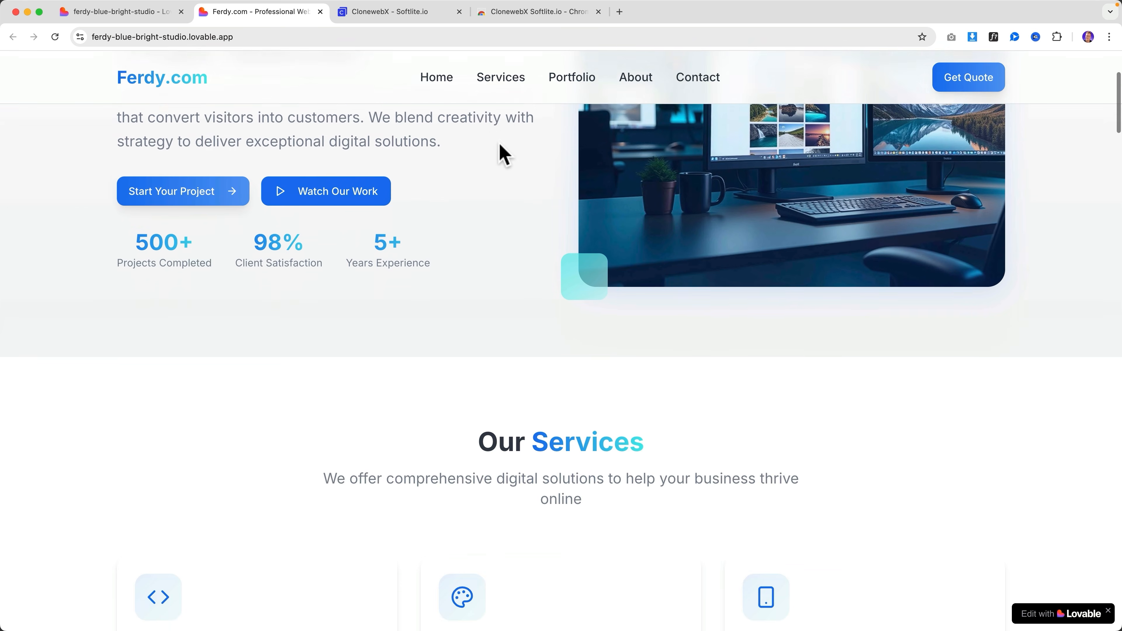
scroll(504, 153, down, 20)
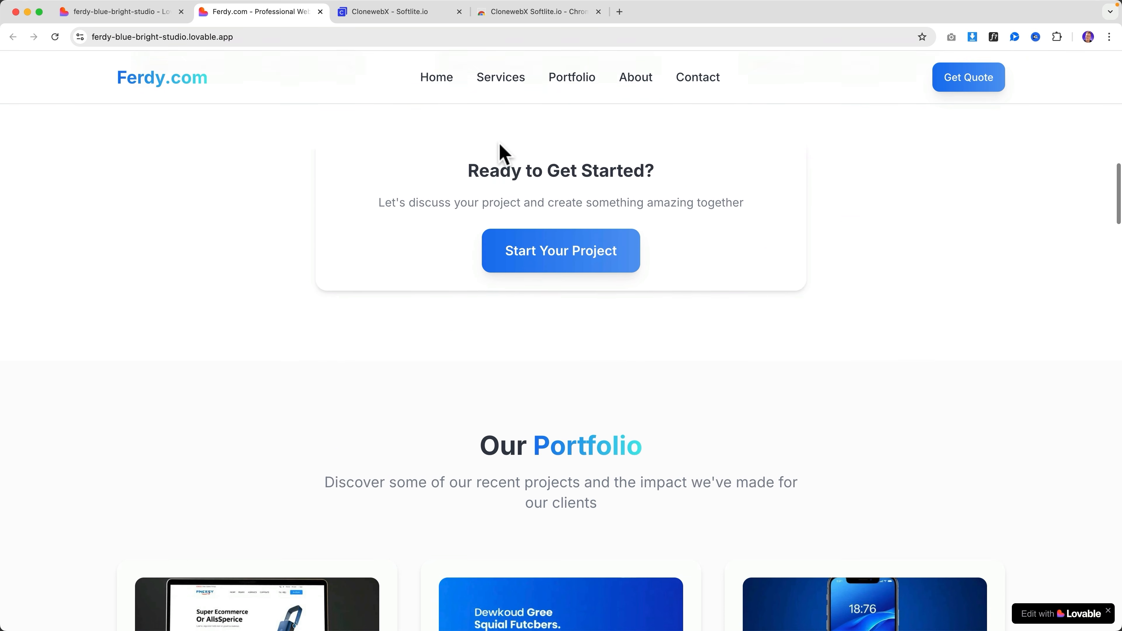
scroll(517, 155, down, 20)
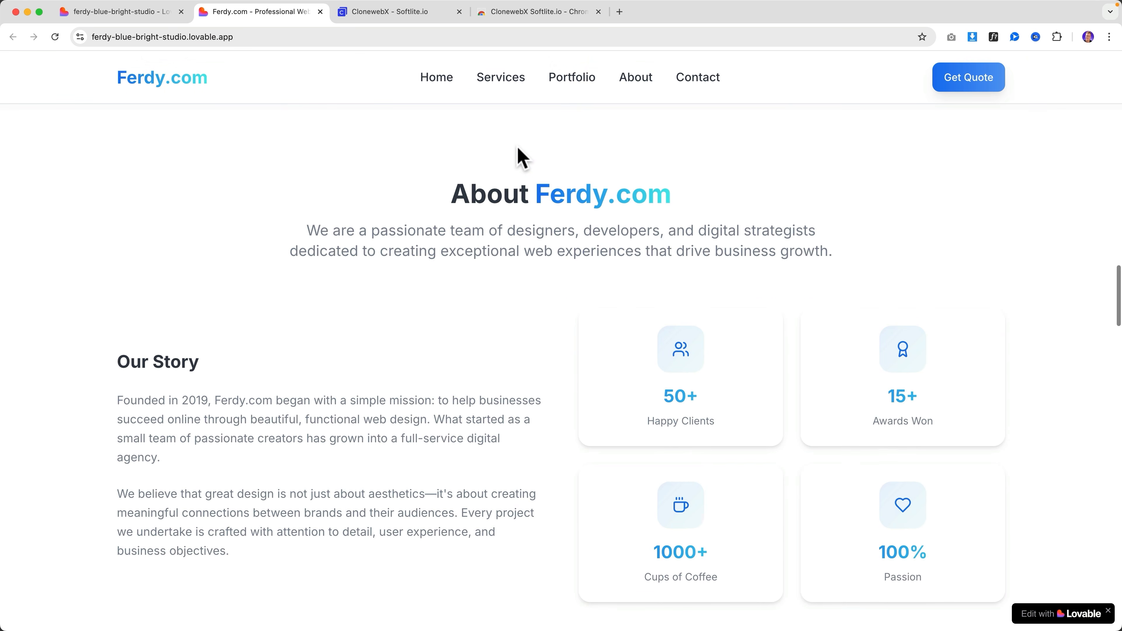
scroll(523, 158, down, 20)
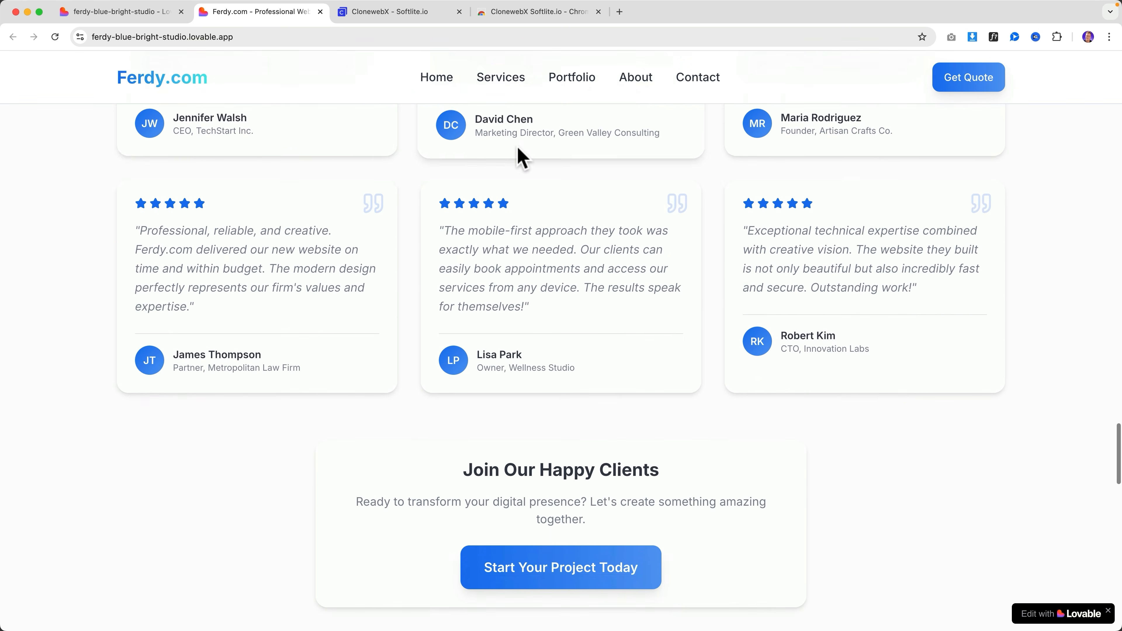
scroll(521, 157, down, 5)
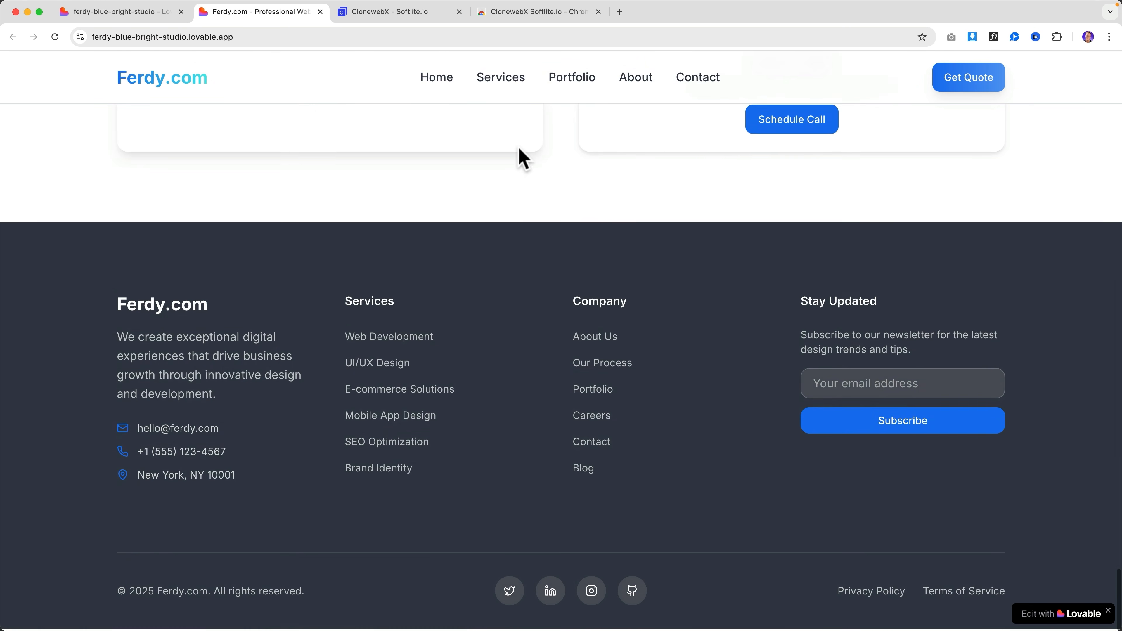
scroll(569, 201, up, 15)
scroll(580, 207, up, 20)
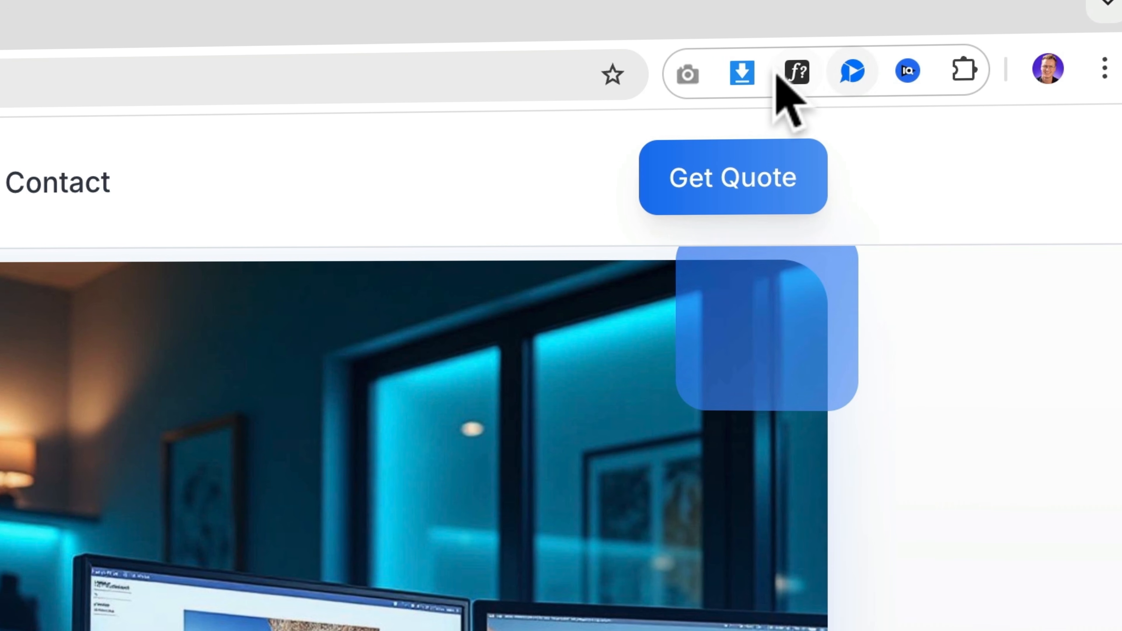
Pin the ClonewebX Softlite.io extension to the browser toolbar.
click(961, 71)
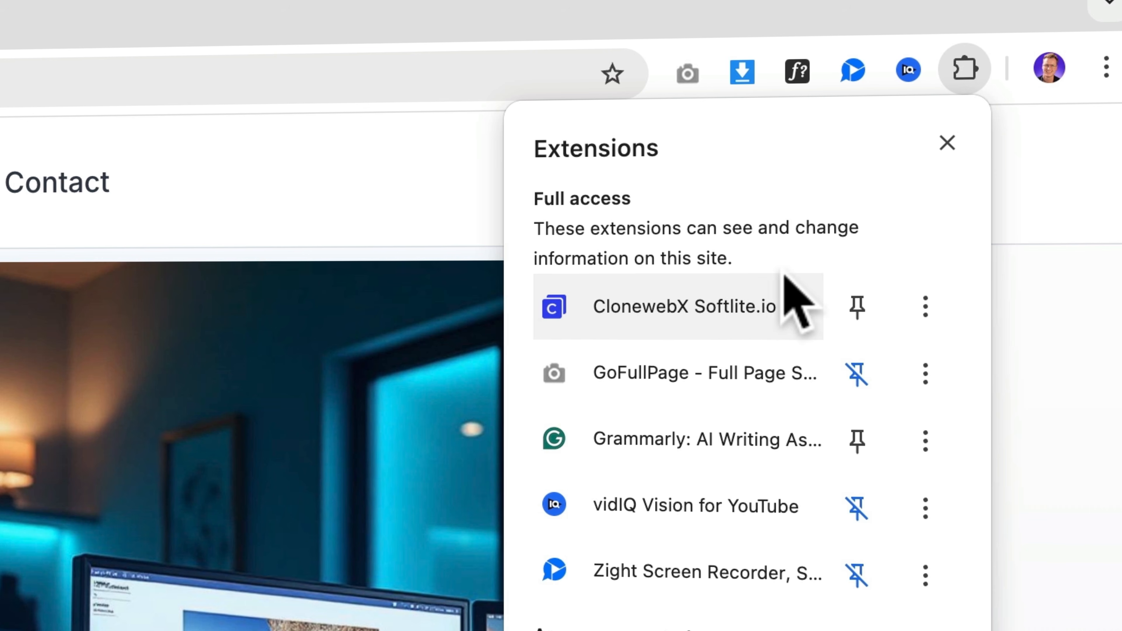
click(859, 308)
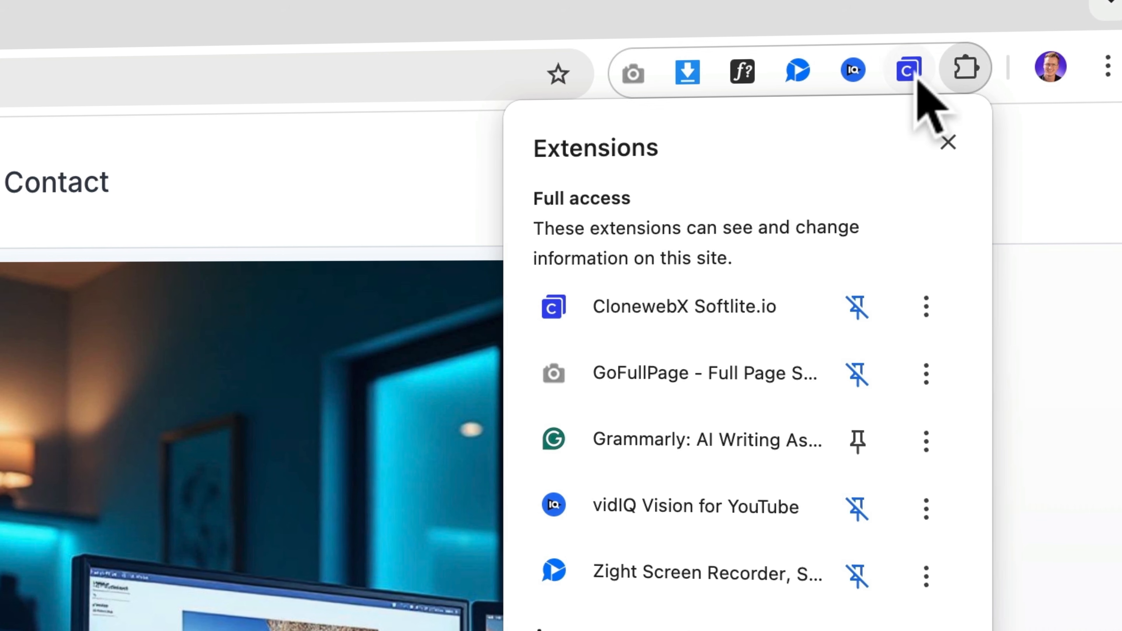
click(1048, 243)
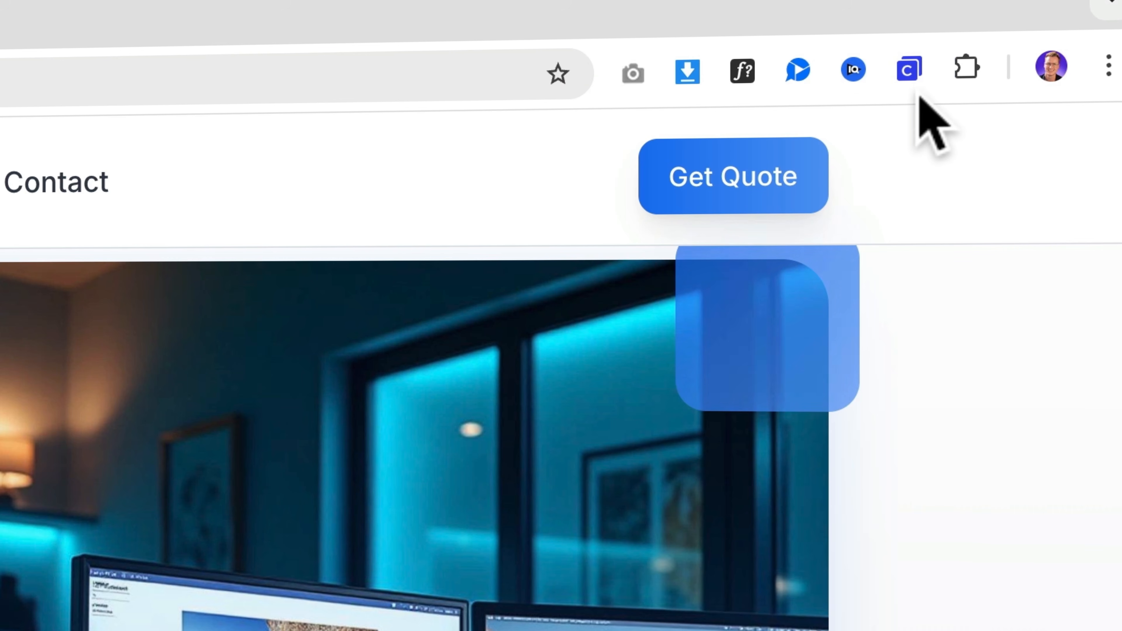
Add the live Ferdy.com page to the Ferdy.Com Lovable project with the ClonewebX extension.
click(910, 70)
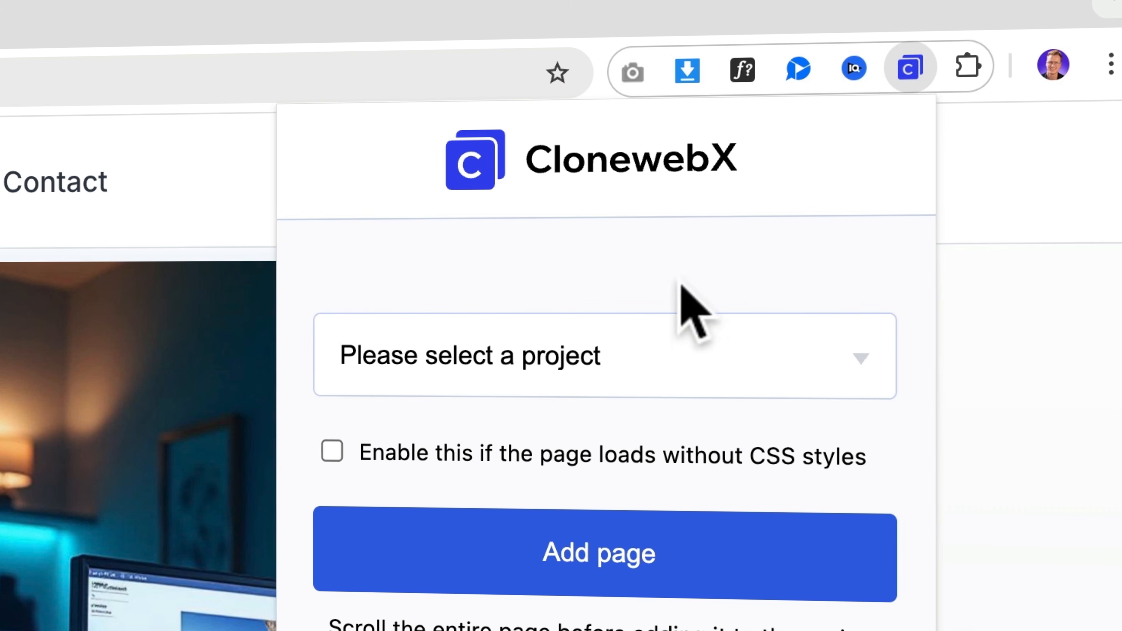
click(573, 360)
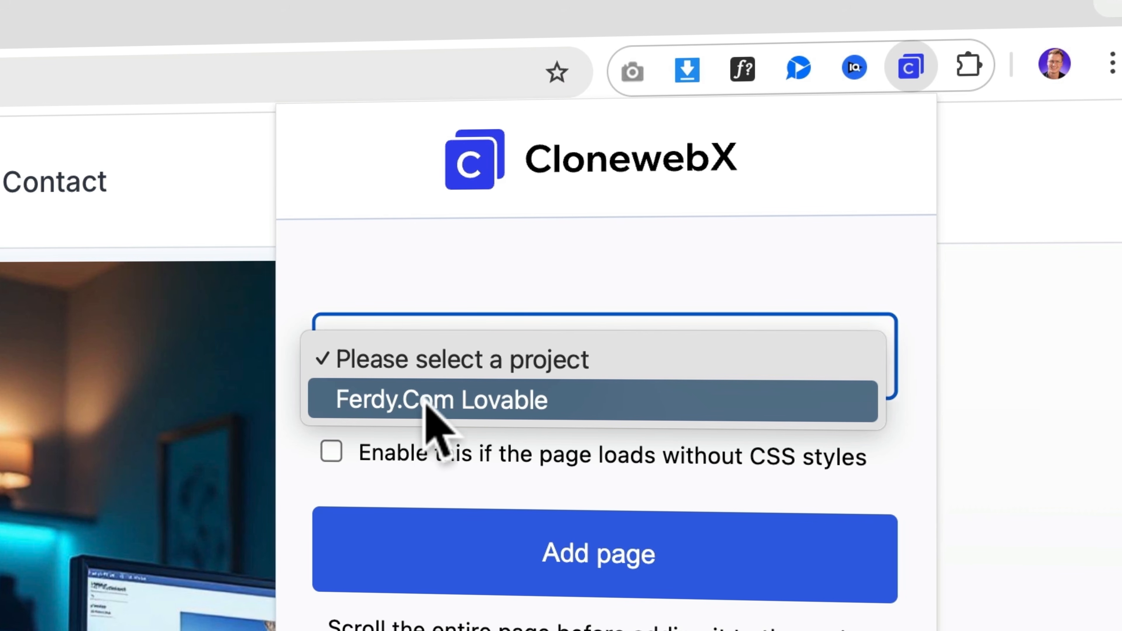
click(466, 400)
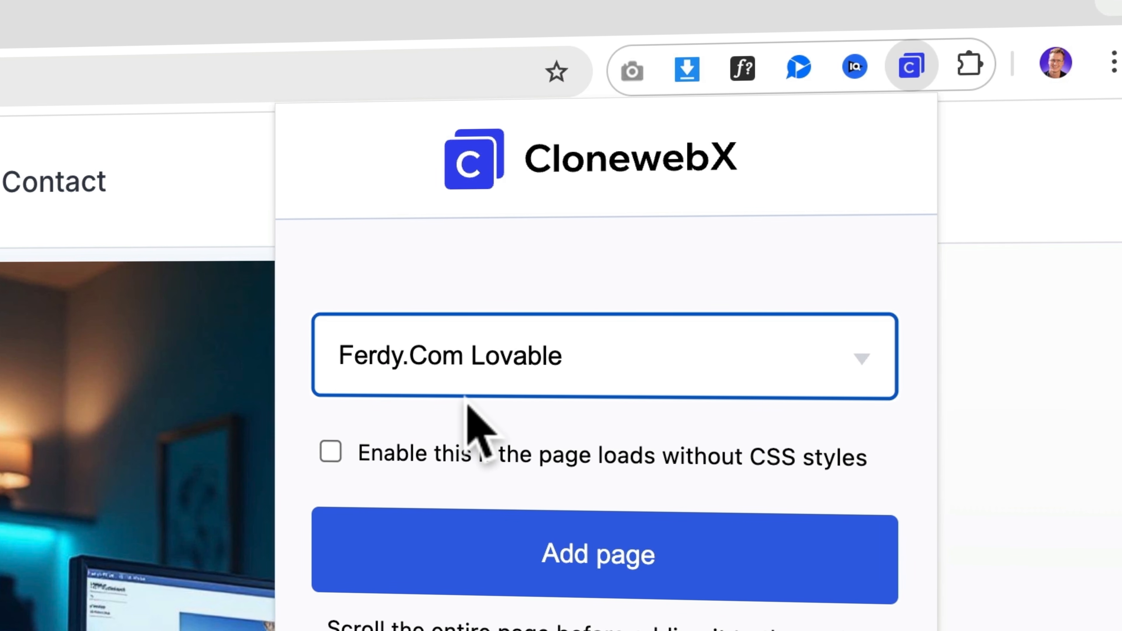
click(586, 570)
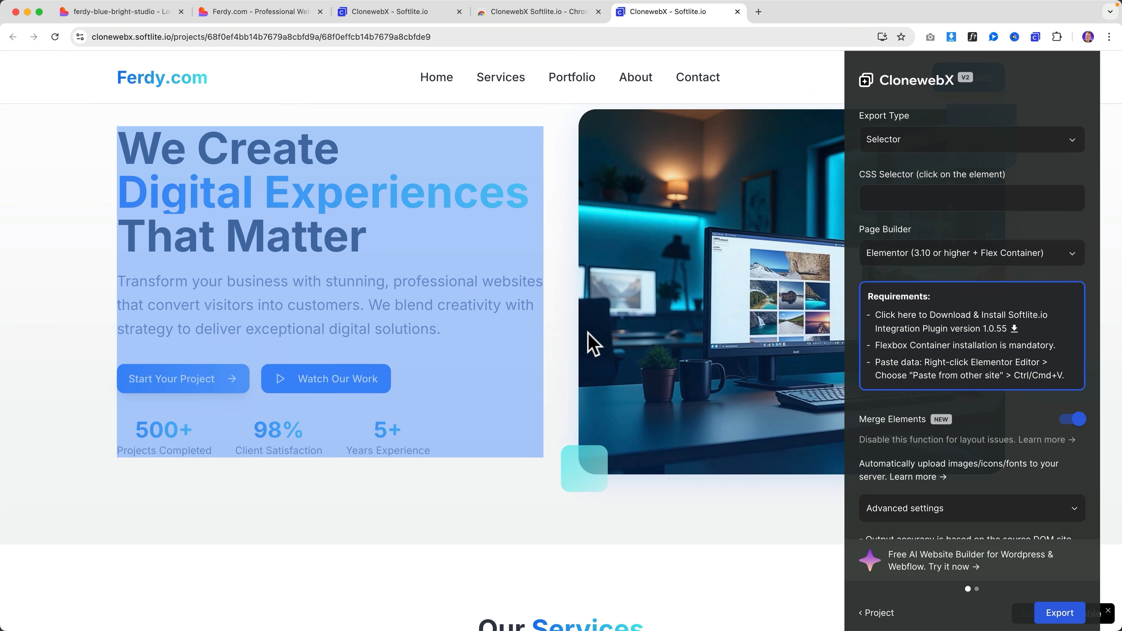
Set the ClonewebX export type to Entire Page and the page builder to Elementor (3.10 or higher + Flex Container).
scroll(646, 338, down, 15)
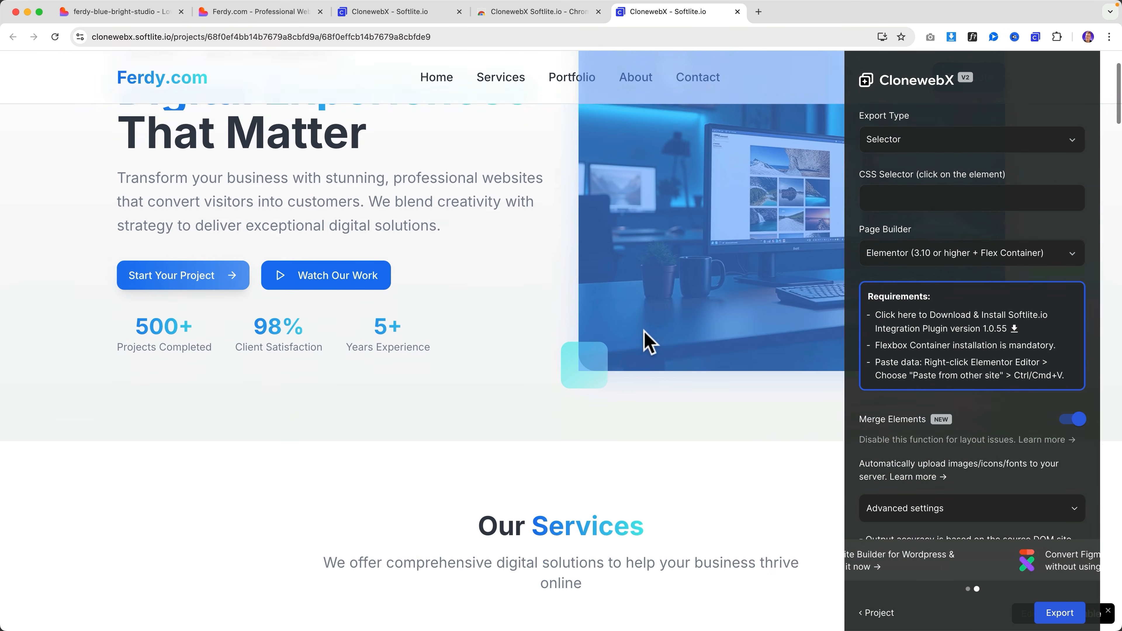
scroll(645, 332, down, 15)
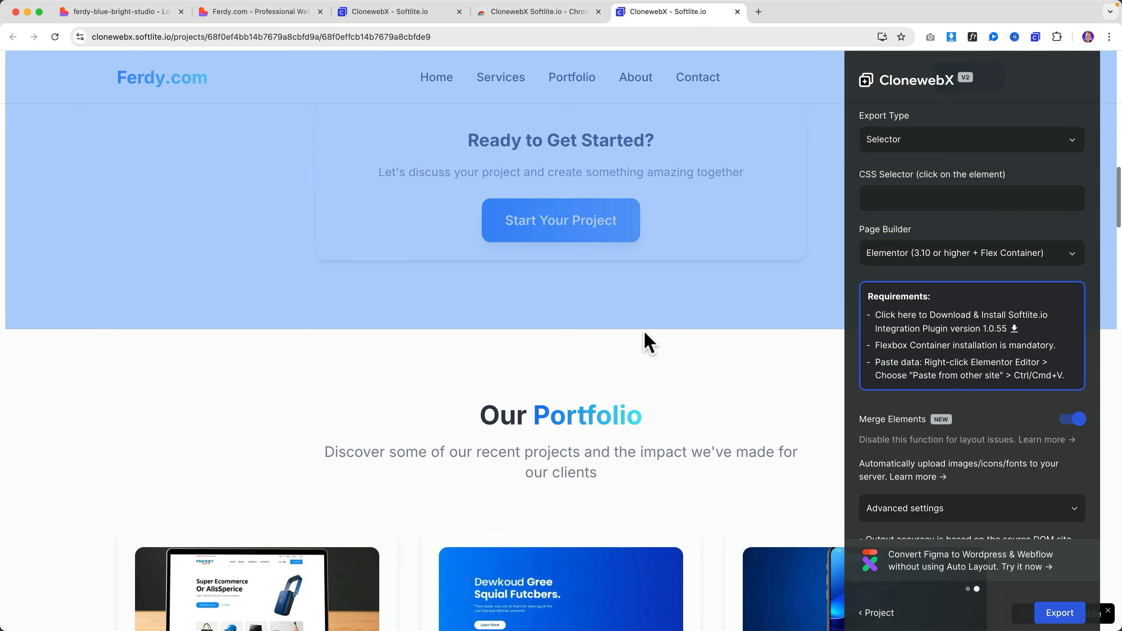
scroll(599, 293, up, 20)
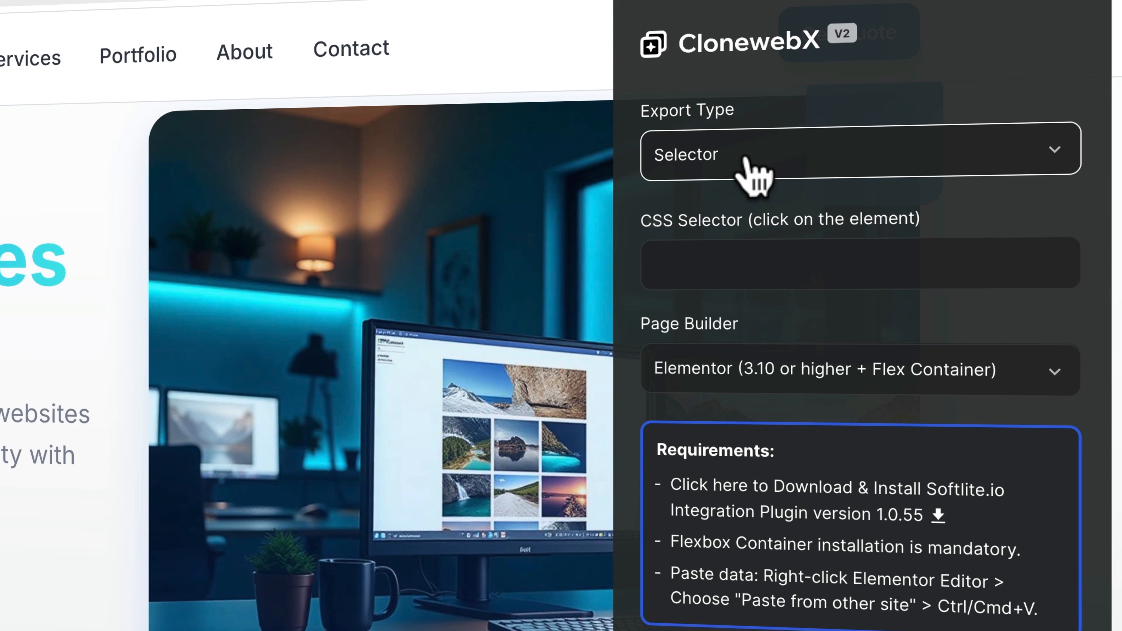
click(745, 158)
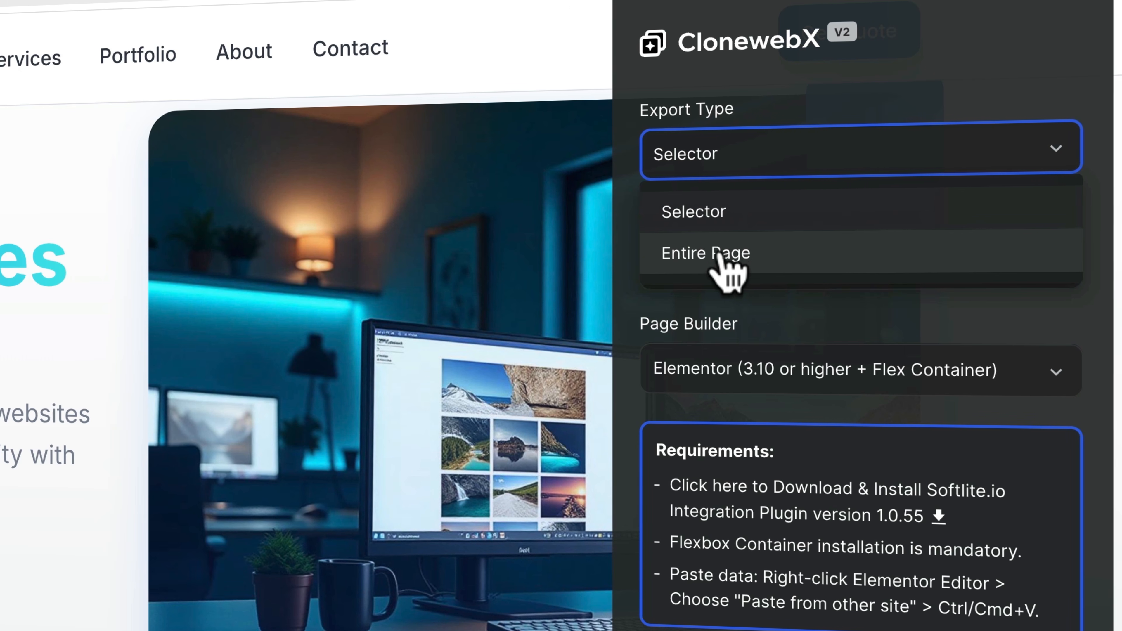
click(725, 256)
click(768, 272)
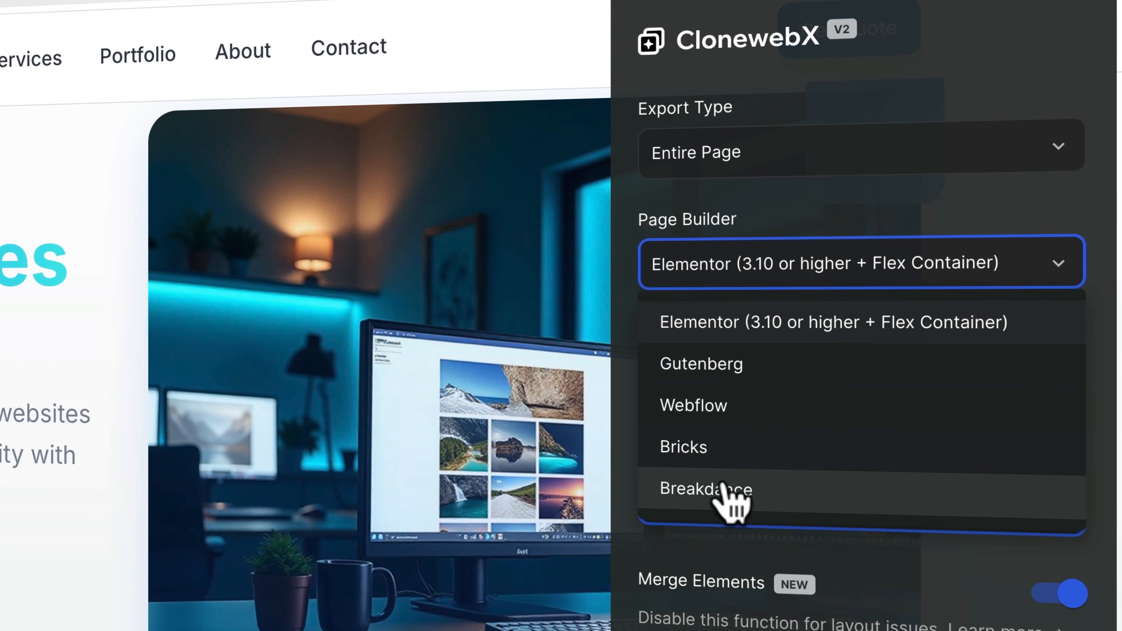
click(710, 331)
scroll(862, 383, down, 1)
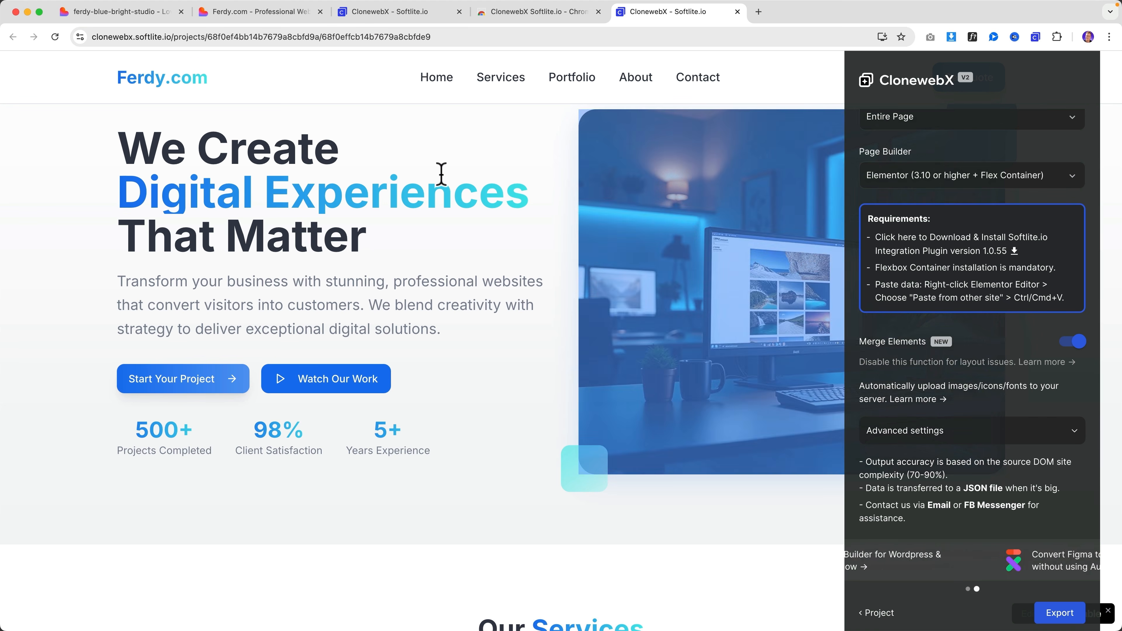
Export the entire page to the clipboard, allowing clipboard access, and download the Softlite.io Integration Plugin version 1.0.55.
triple_click(442, 173)
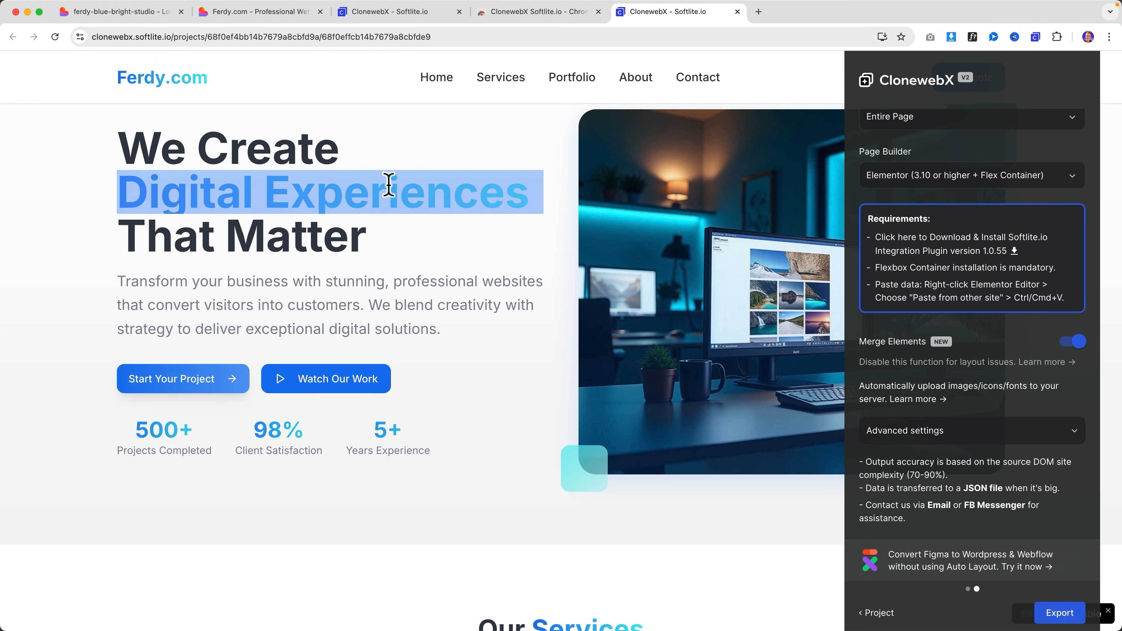
click(808, 299)
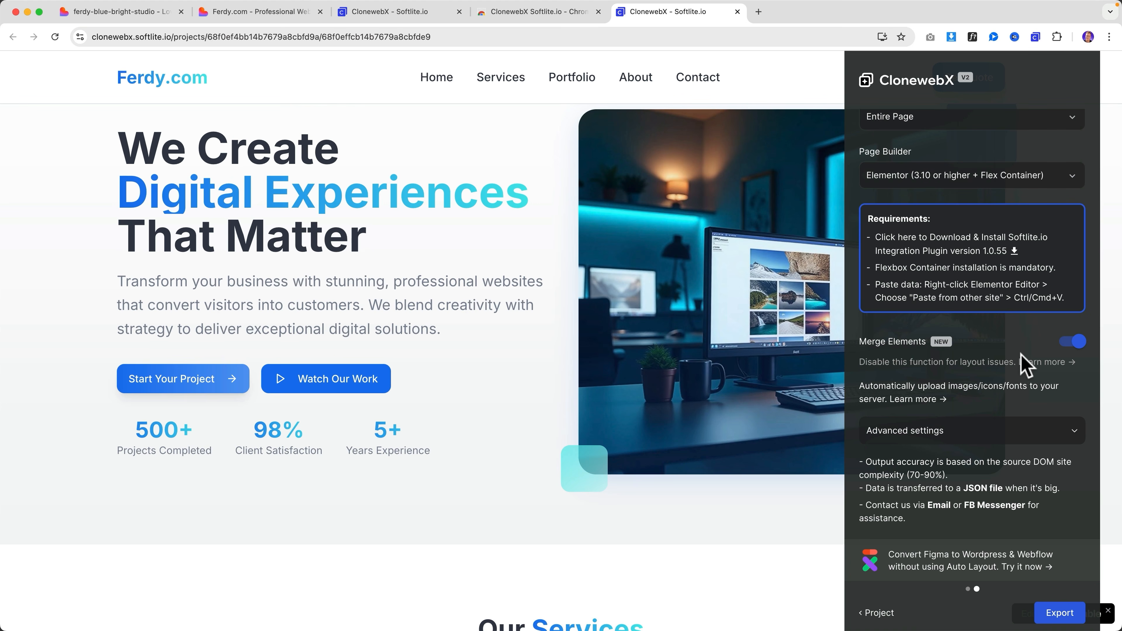
scroll(652, 332, down, 10)
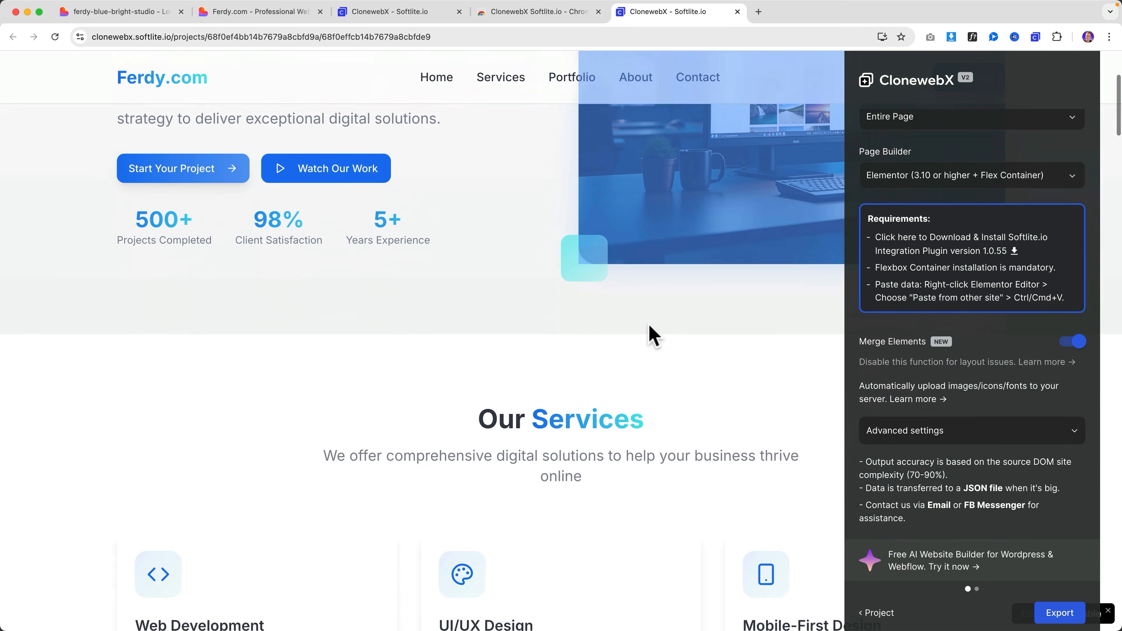
scroll(650, 325, up, 10)
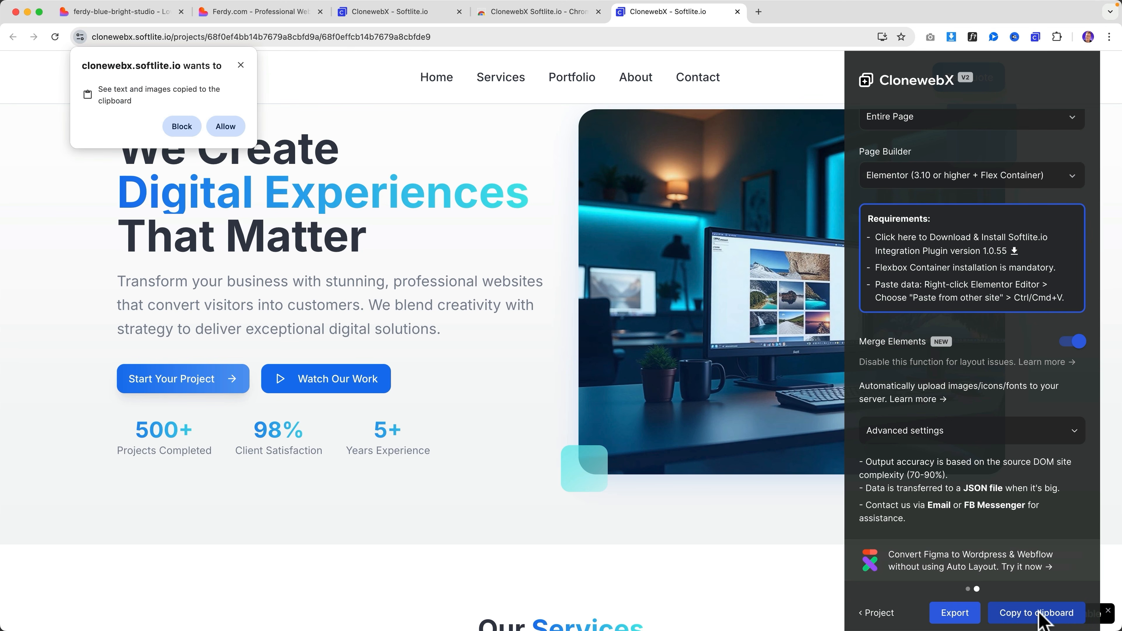
click(223, 128)
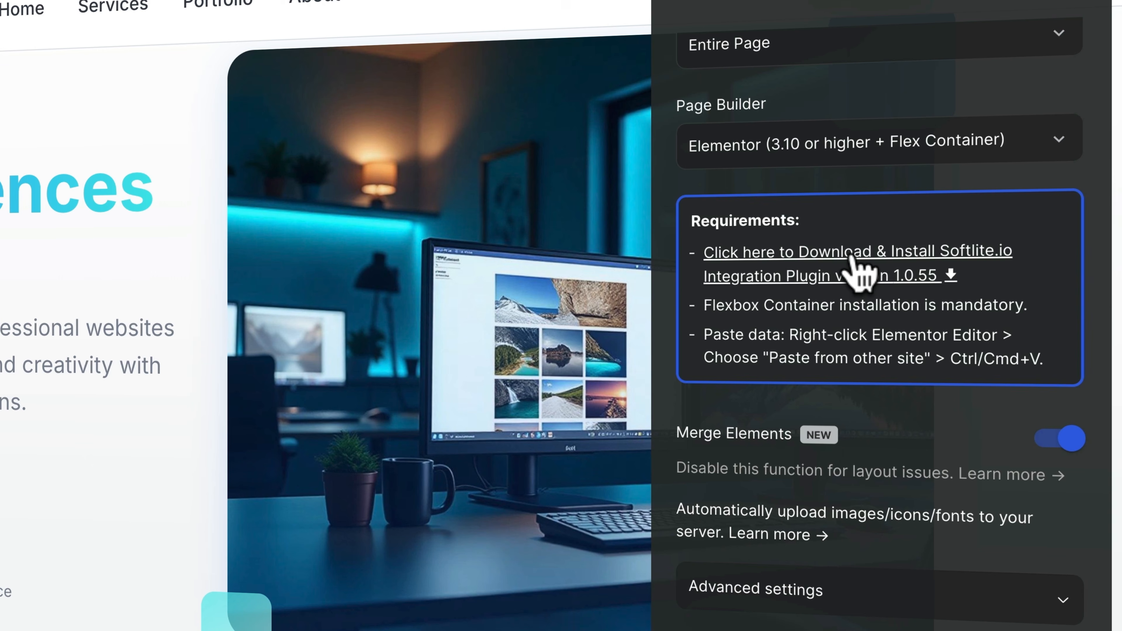
click(729, 262)
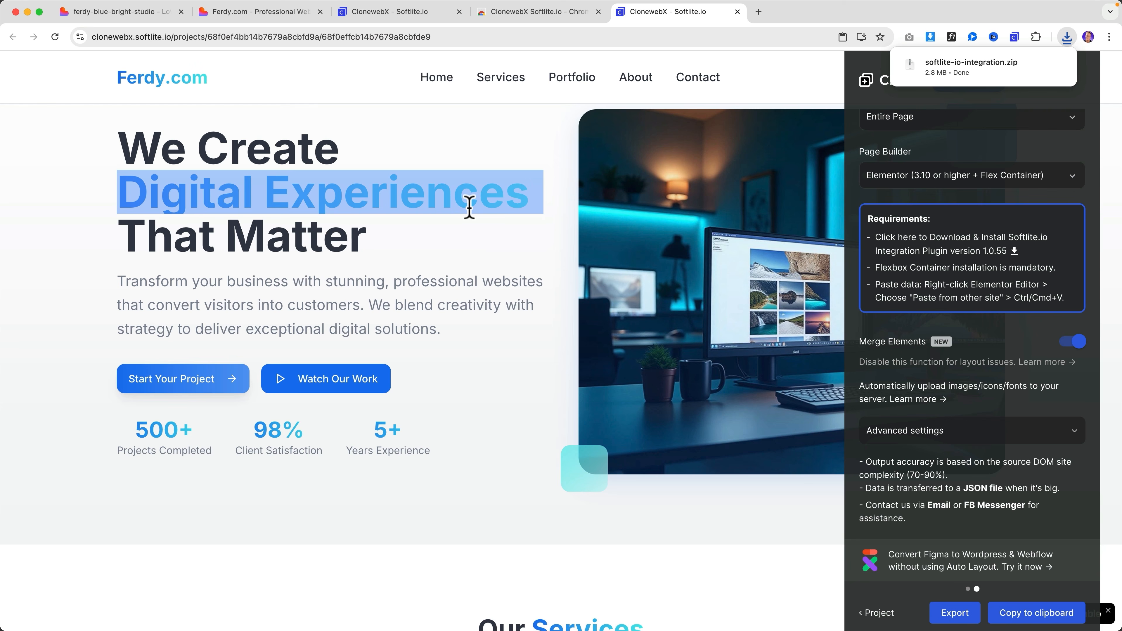
Open webhosting76.com in a new browser tab.
click(759, 13)
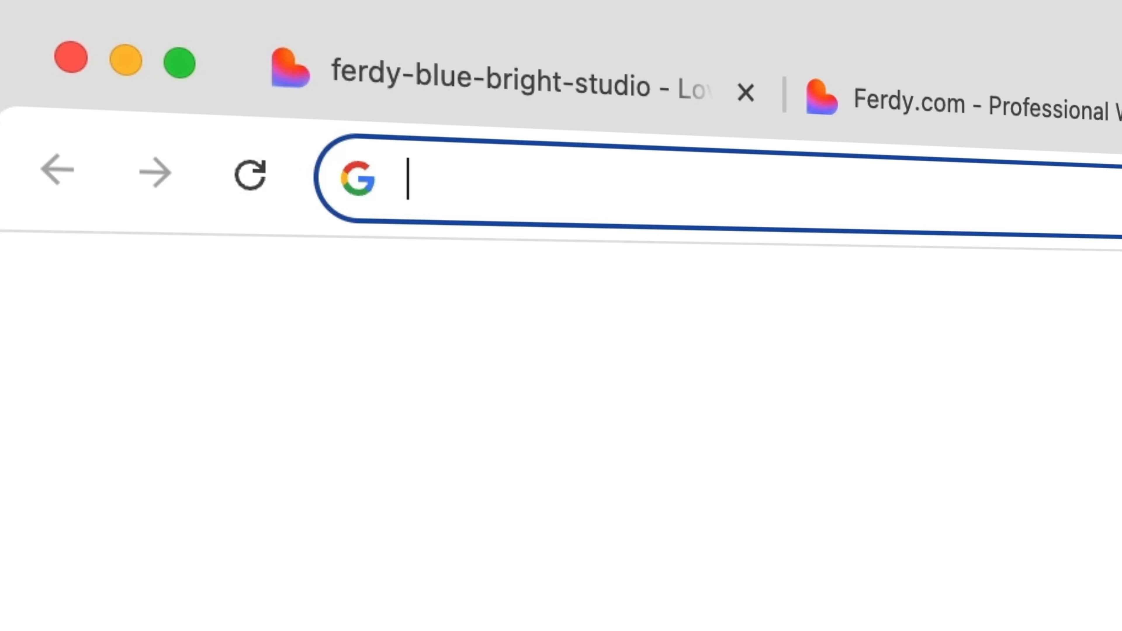
text(webhosting7)
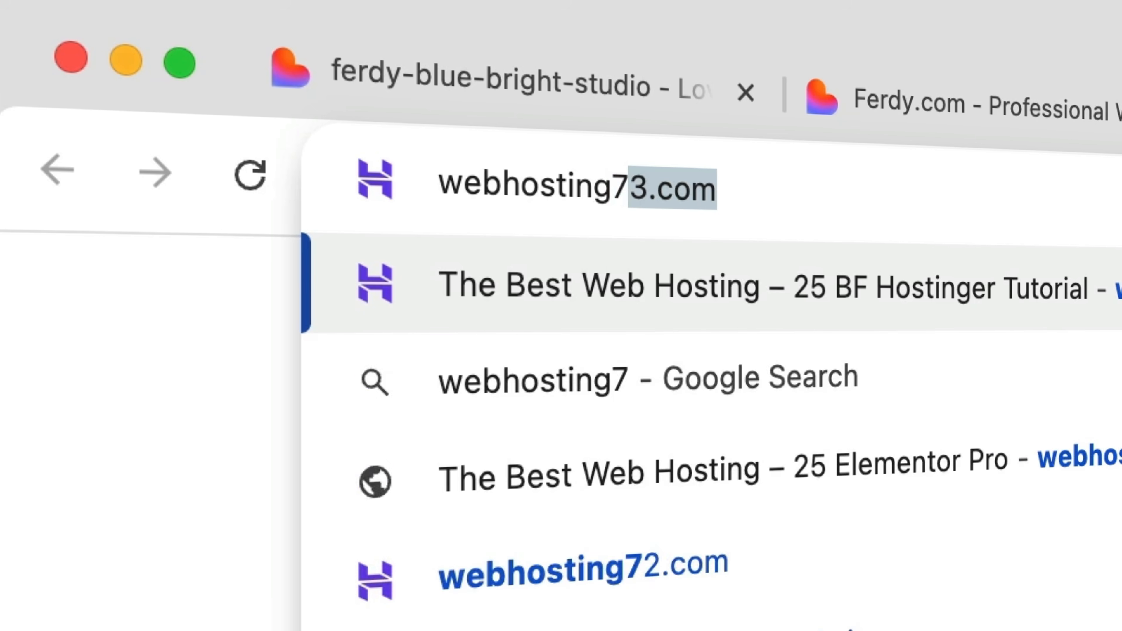
text(6.com)
key(Return)
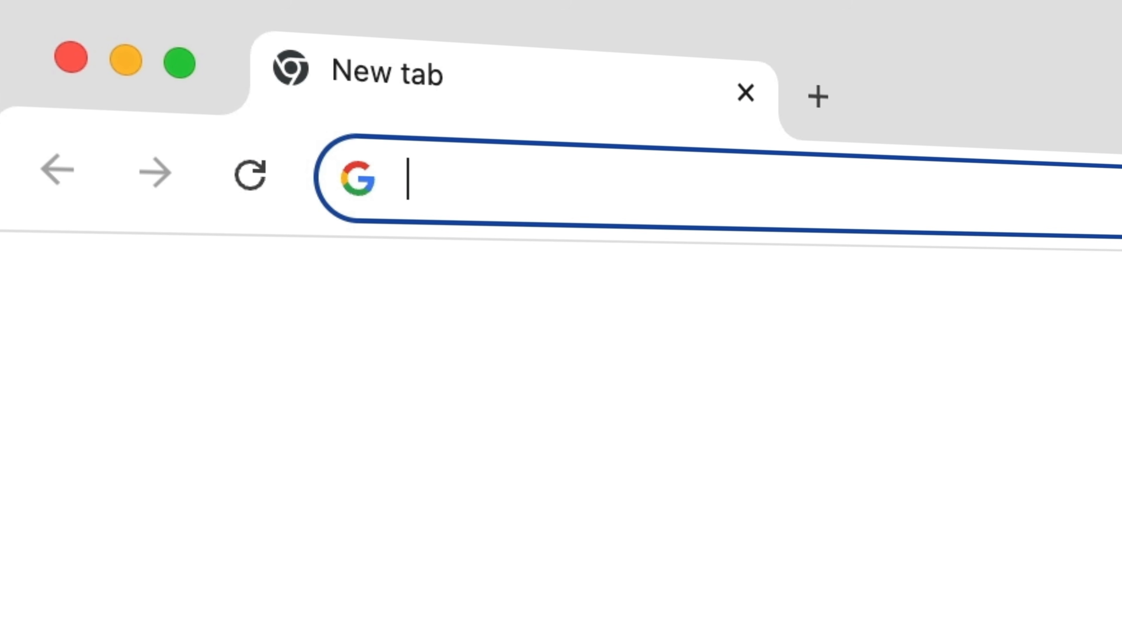
Open ferdy.com, search the site for "hostinger" and start the video on the Hostinger Tutorial page.
text(ferdy.com)
key(Return)
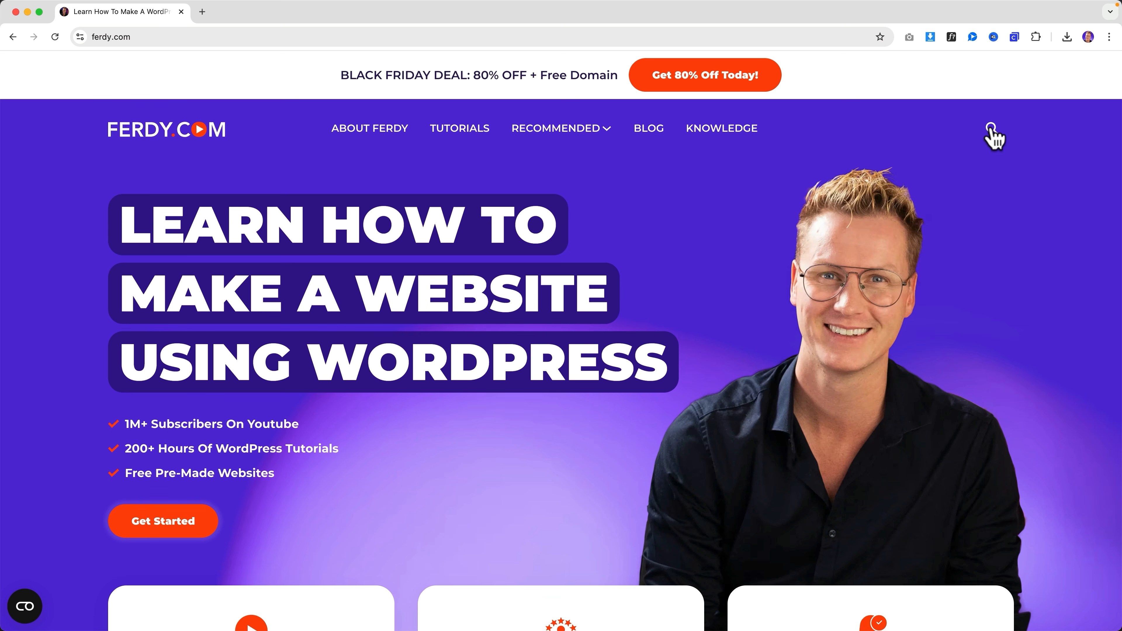
click(991, 129)
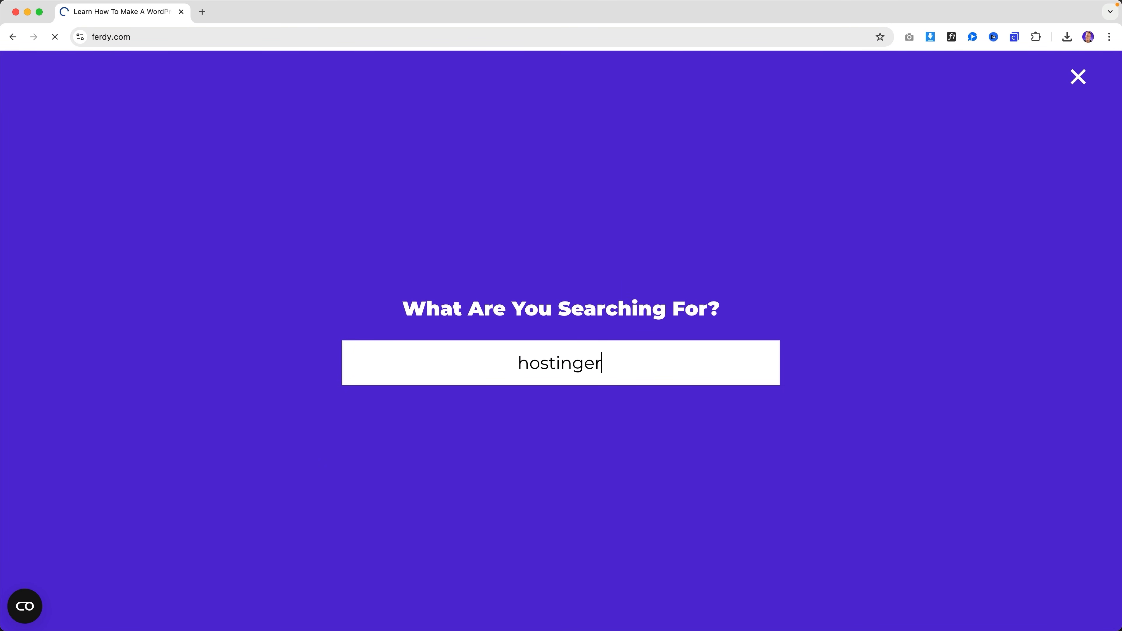
scroll(556, 315, down, 5)
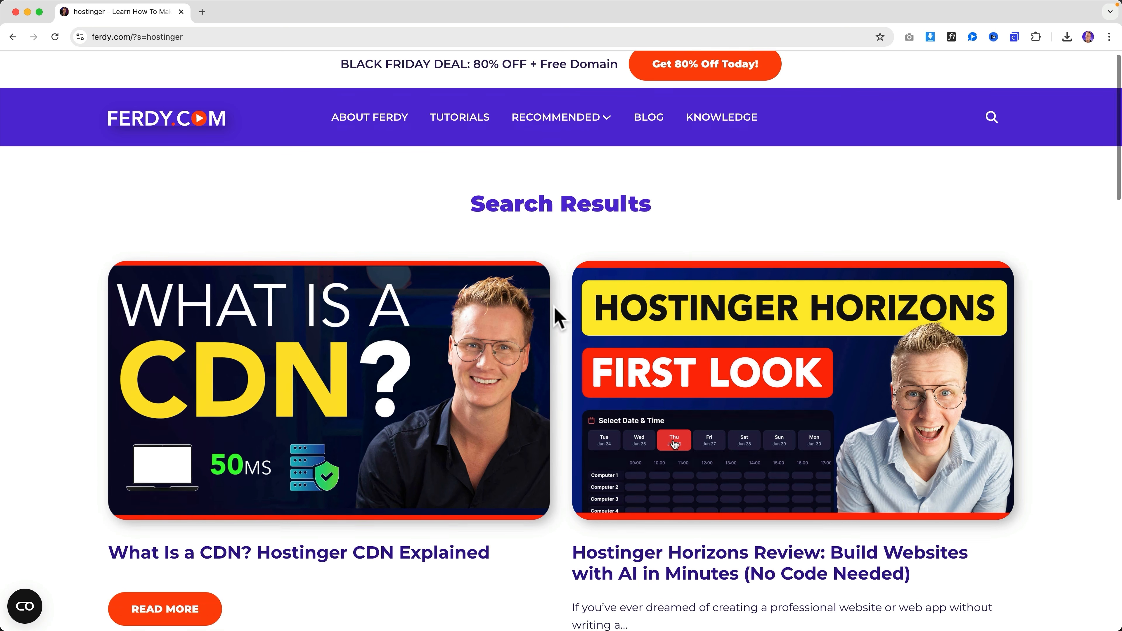
scroll(558, 318, down, 4)
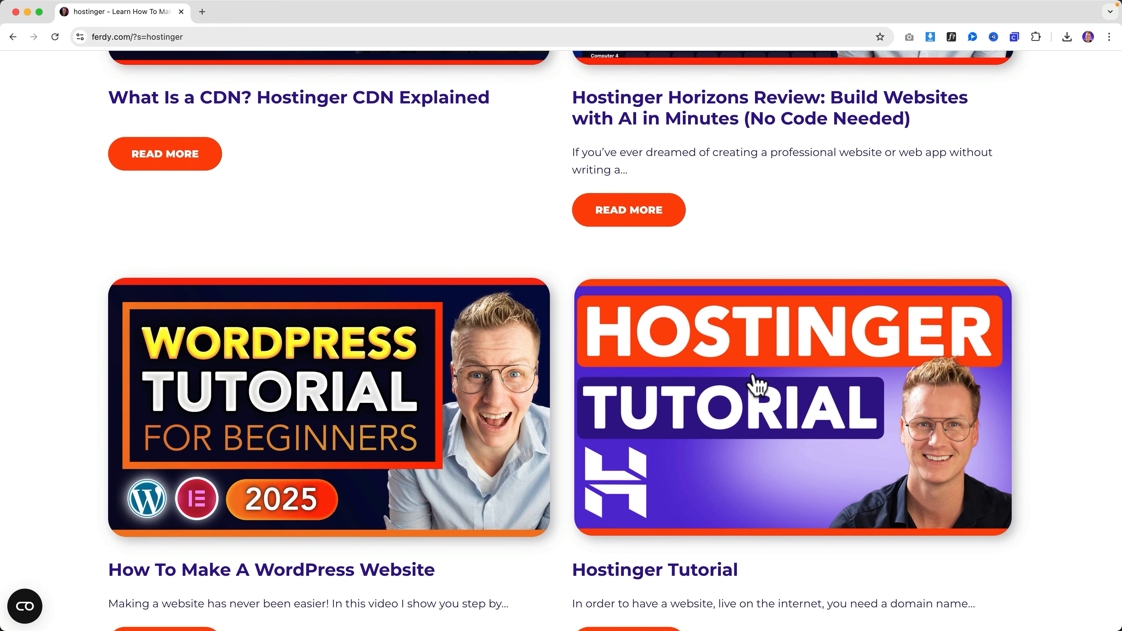
click(757, 385)
scroll(707, 372, down, 3)
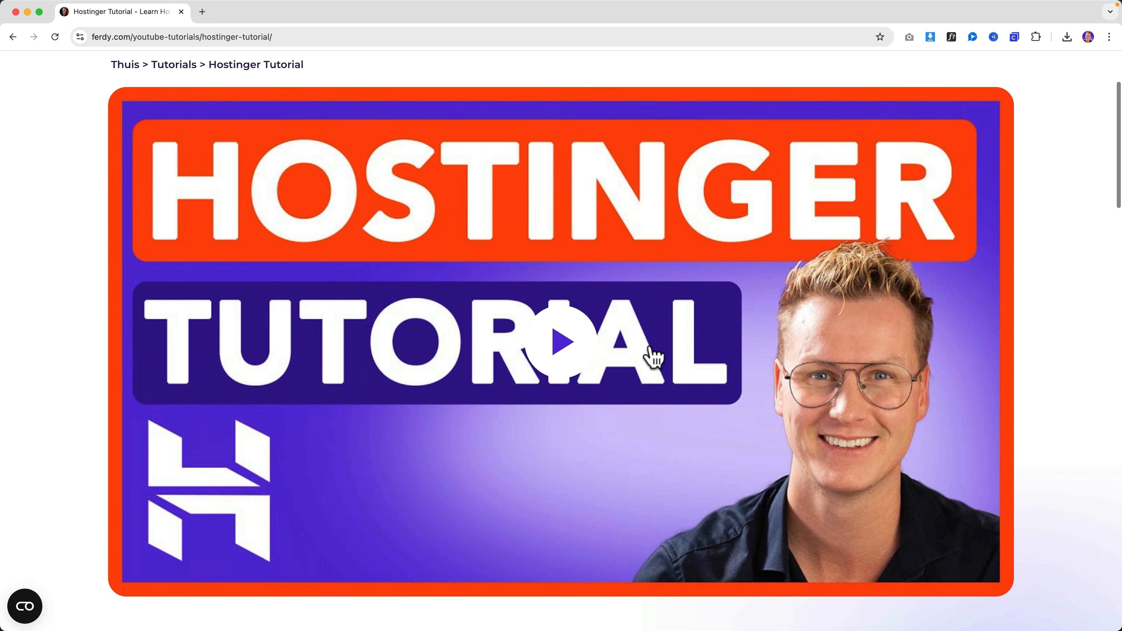
click(602, 338)
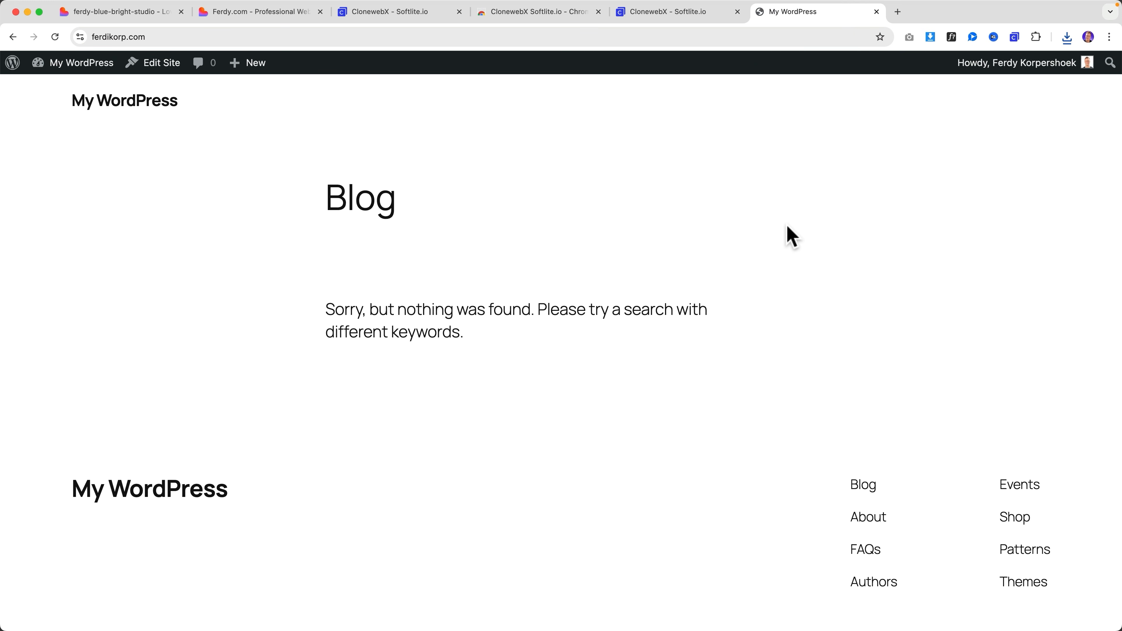
Upload, install and activate the softlite-io-integration.zip plugin on the My WordPress site.
click(89, 68)
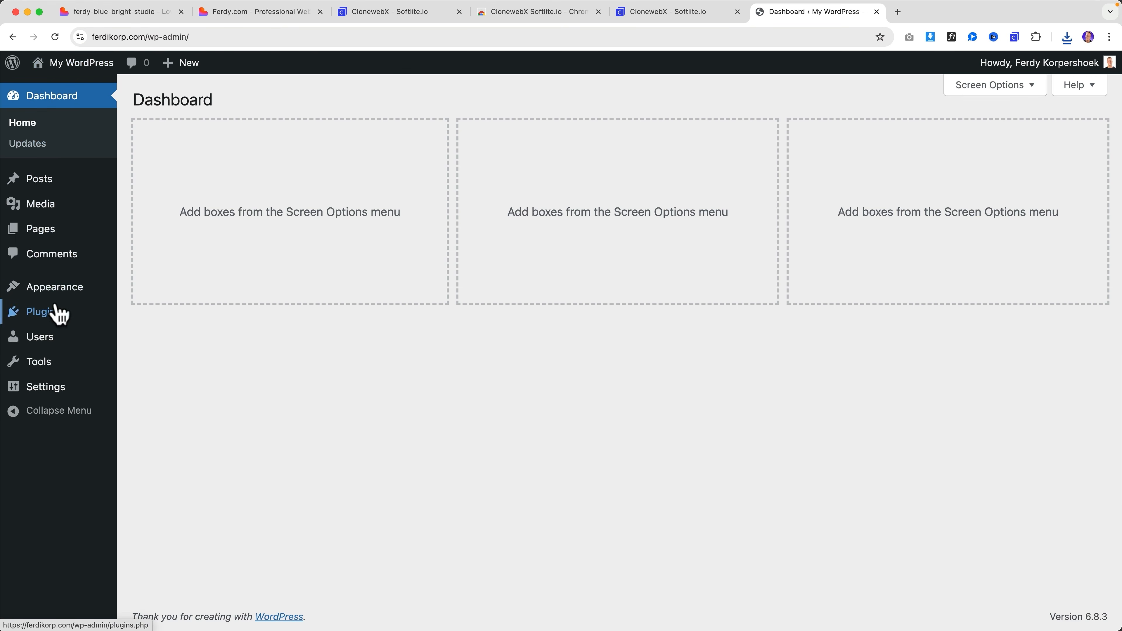
mouse_move(60, 316)
click(152, 340)
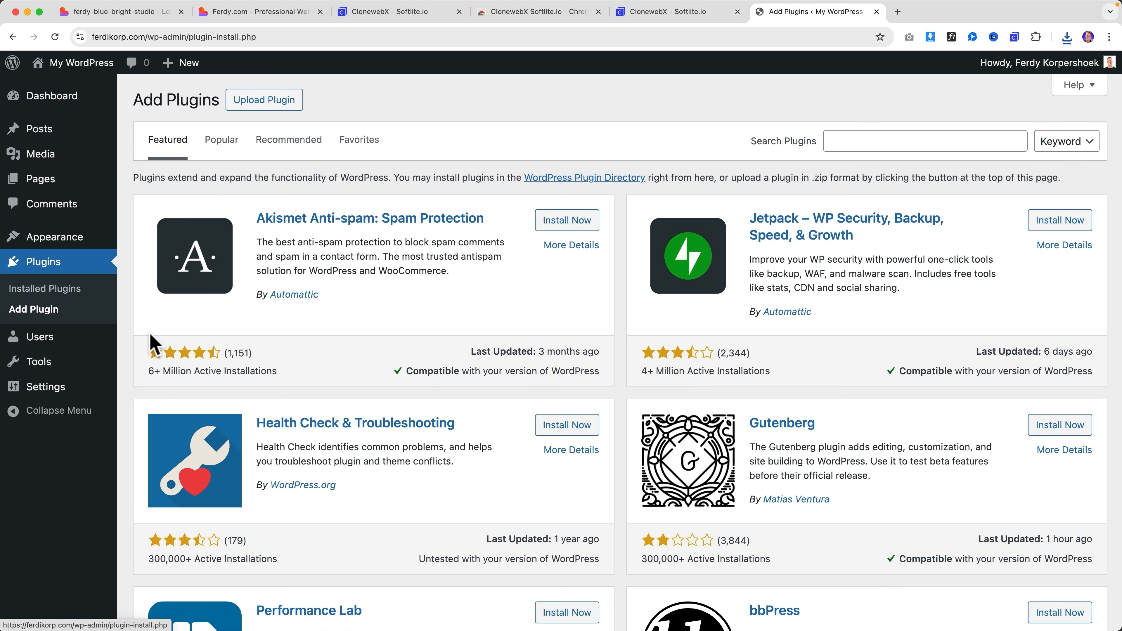
click(278, 106)
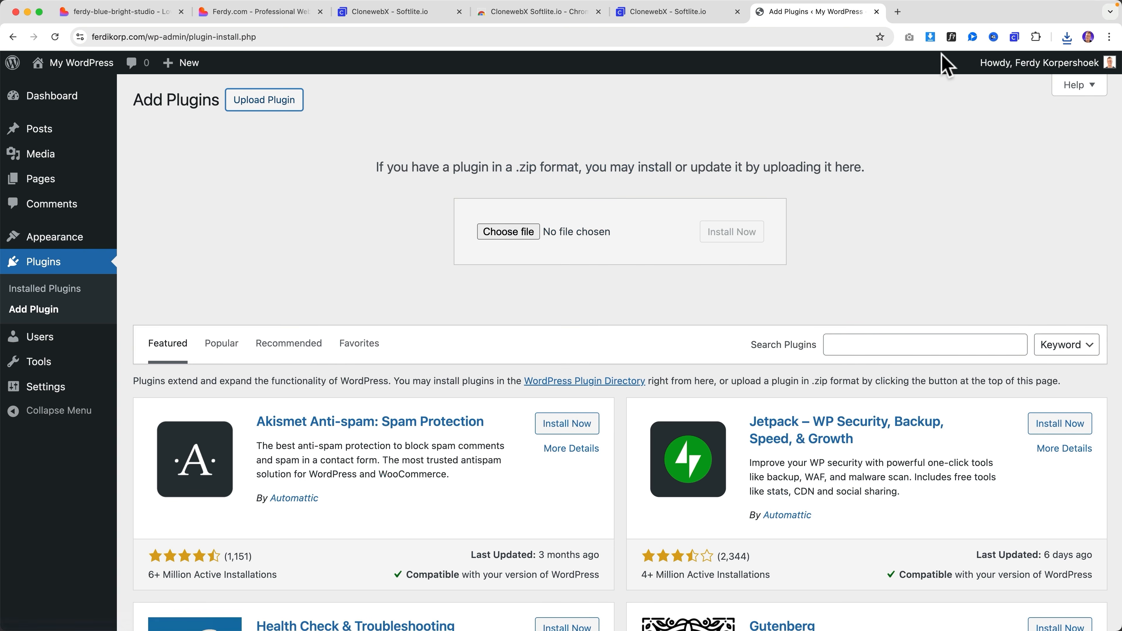
click(1067, 37)
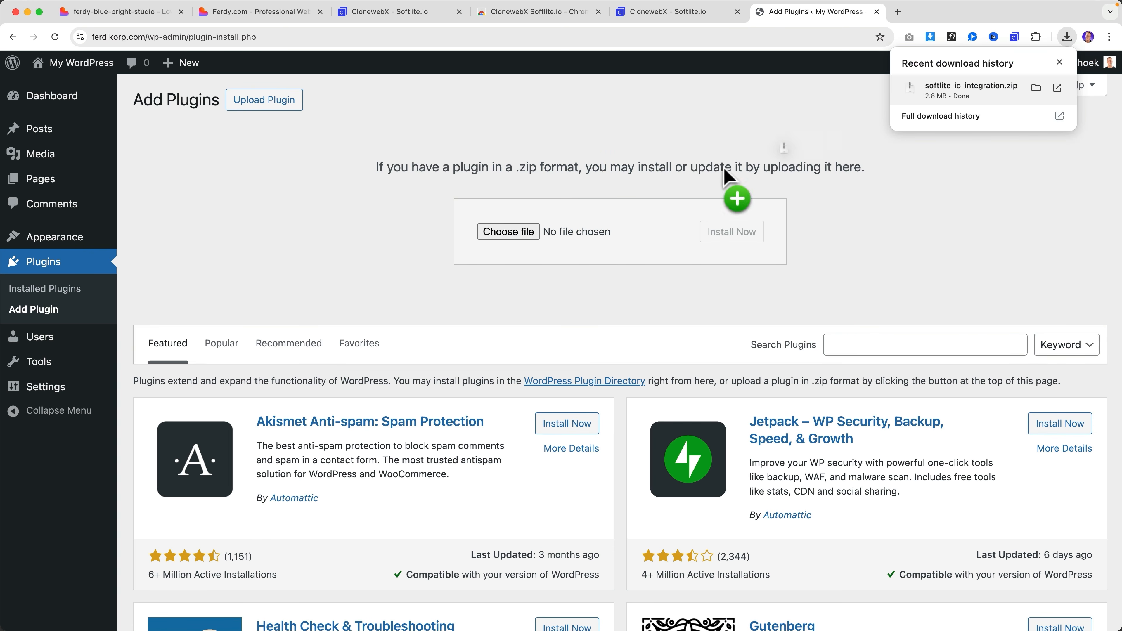
drag(512, 234, 520, 240)
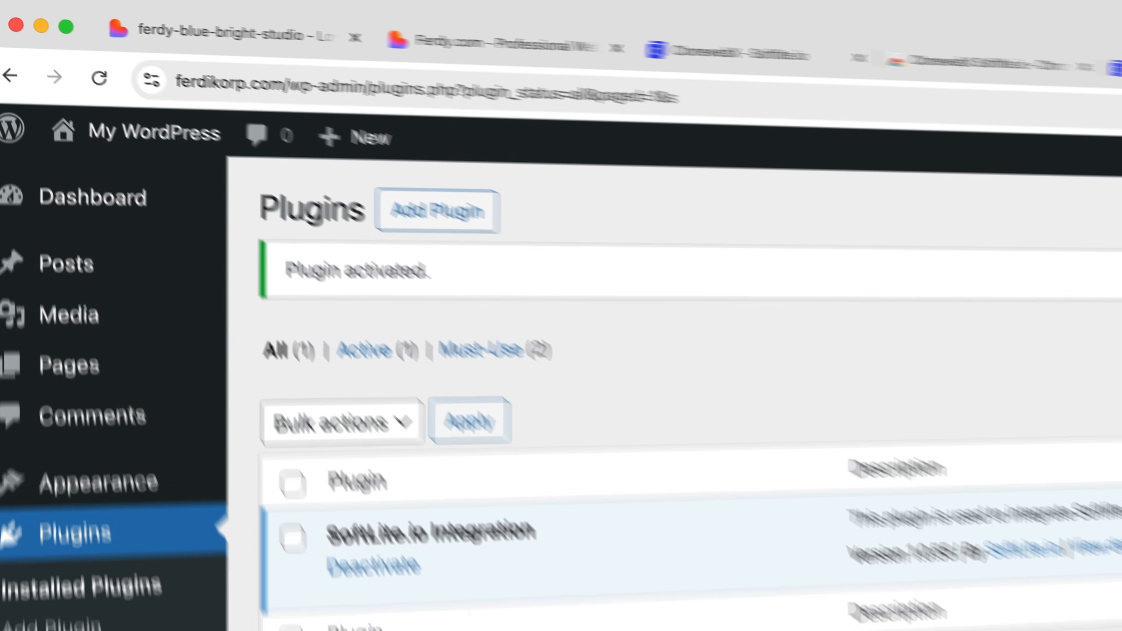
Open ferdy.com/elementor in a new tab, review the Elementor Pro plans and widgets, and close the tab.
click(898, 11)
text(ferdy.com/elem)
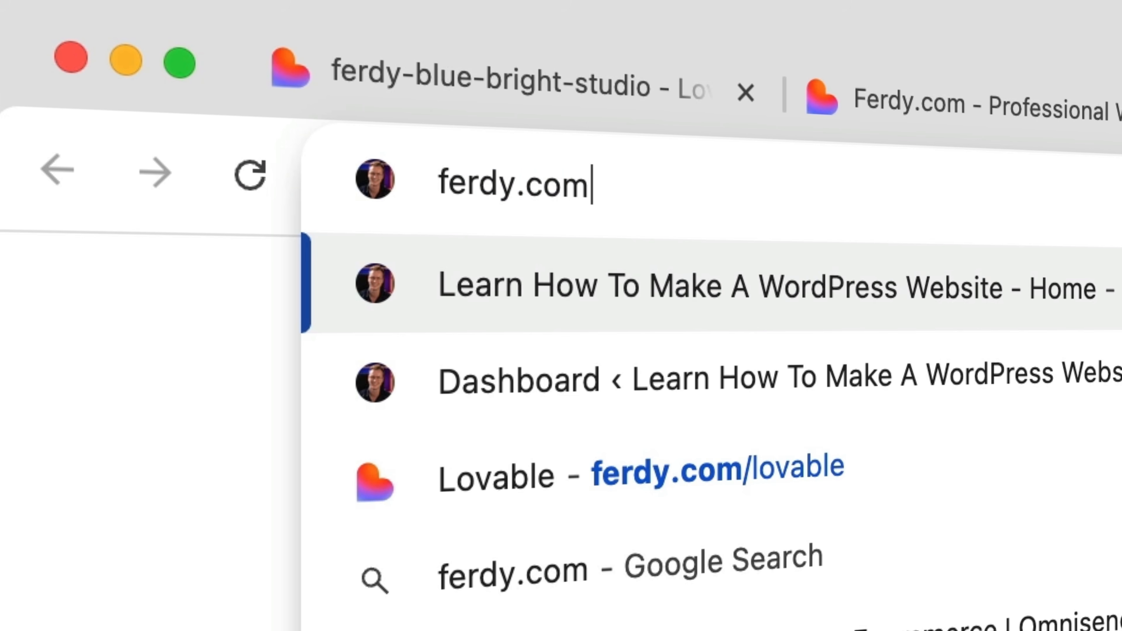
text(entor)
key(Return)
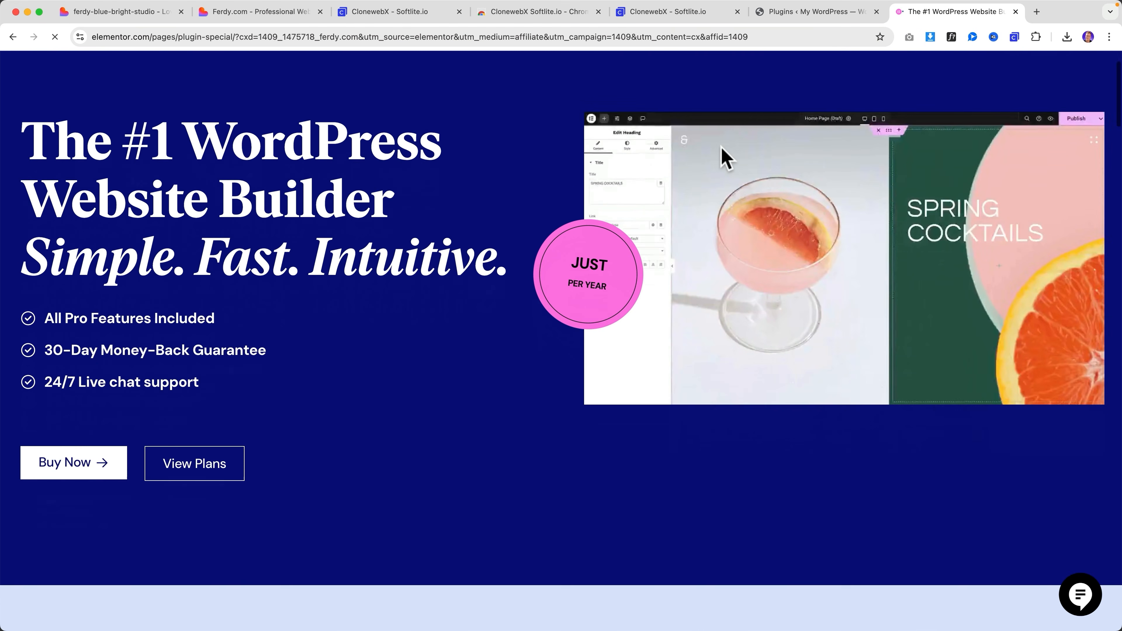
scroll(724, 156, down, 15)
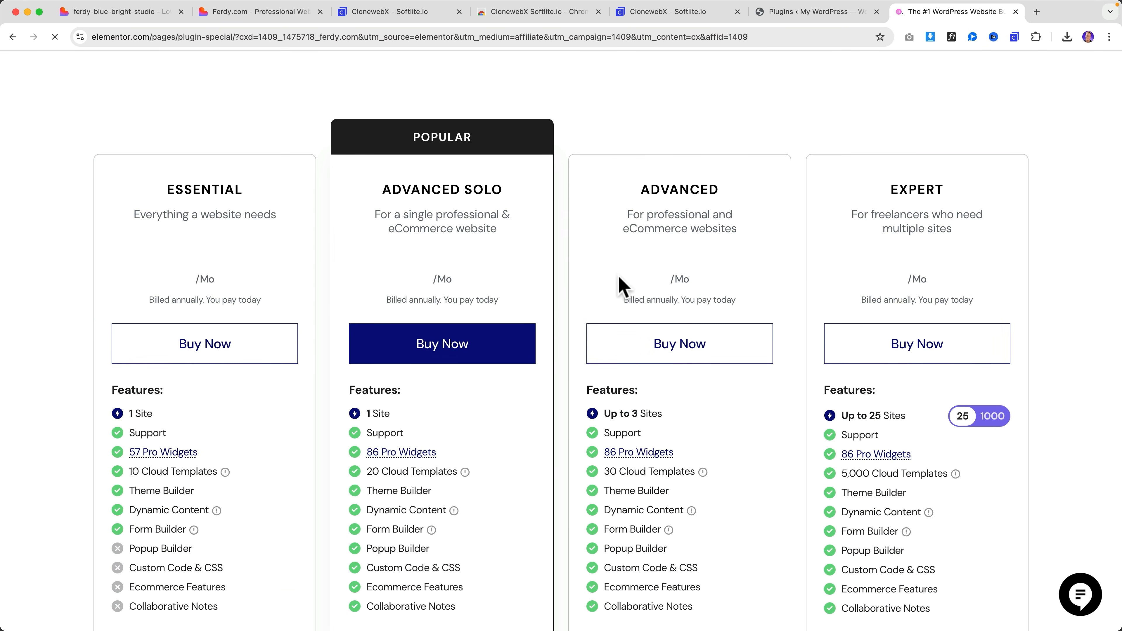
scroll(781, 291, down, 20)
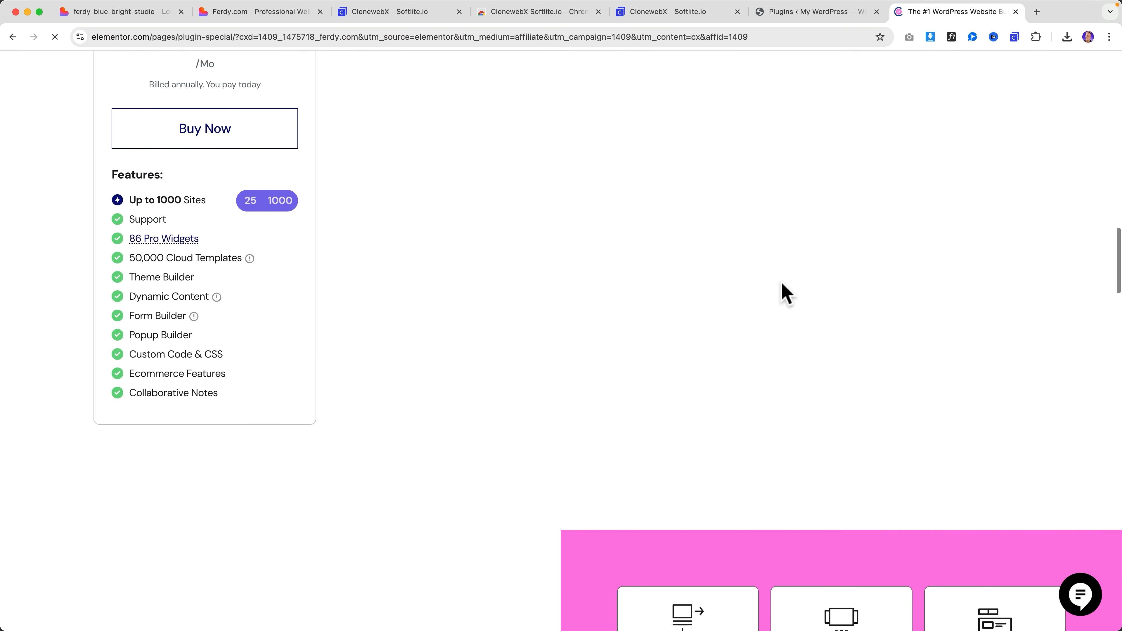
scroll(627, 294, down, 12)
scroll(503, 291, up, 6)
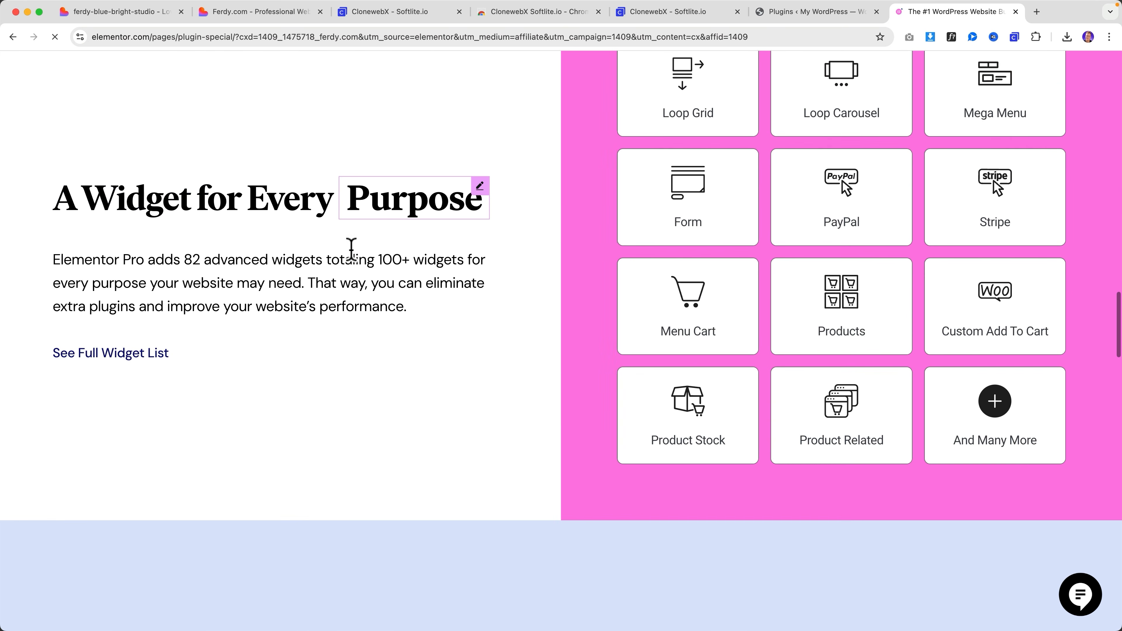
scroll(388, 327, up, 20)
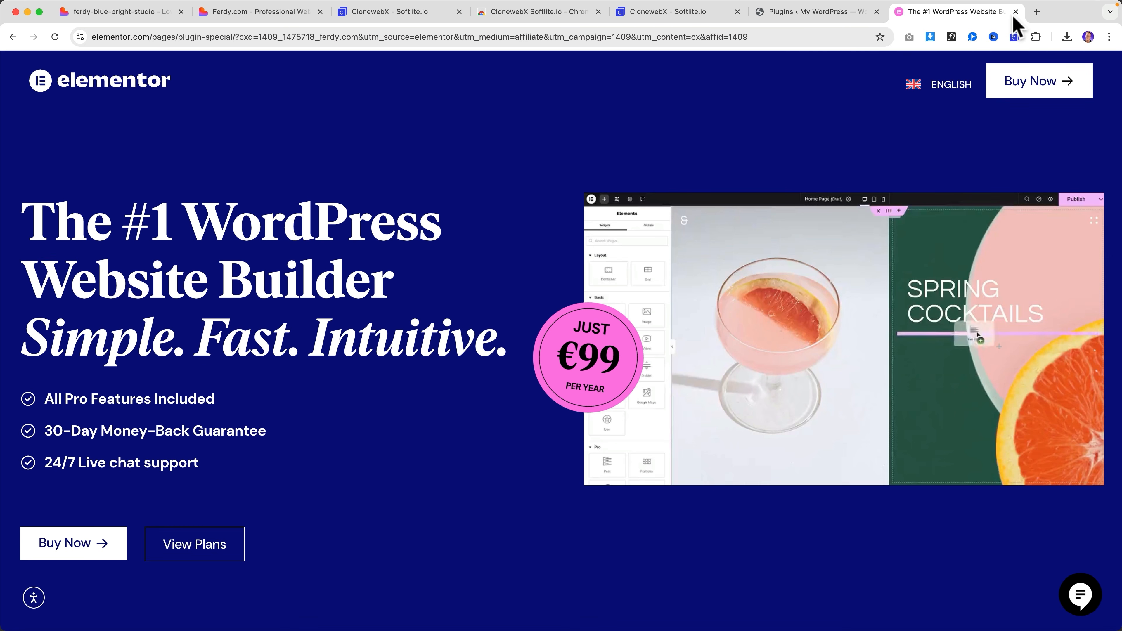
click(1016, 12)
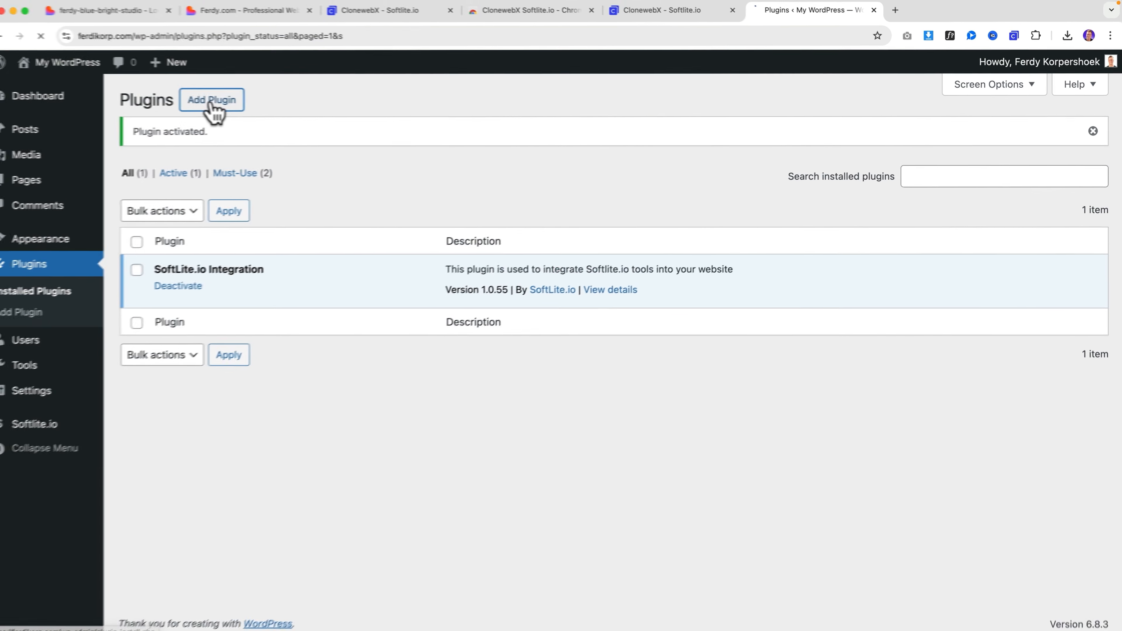
Find the Elementor Website Builder plugin in the WordPress plugin directory, install it and activate it.
click(217, 101)
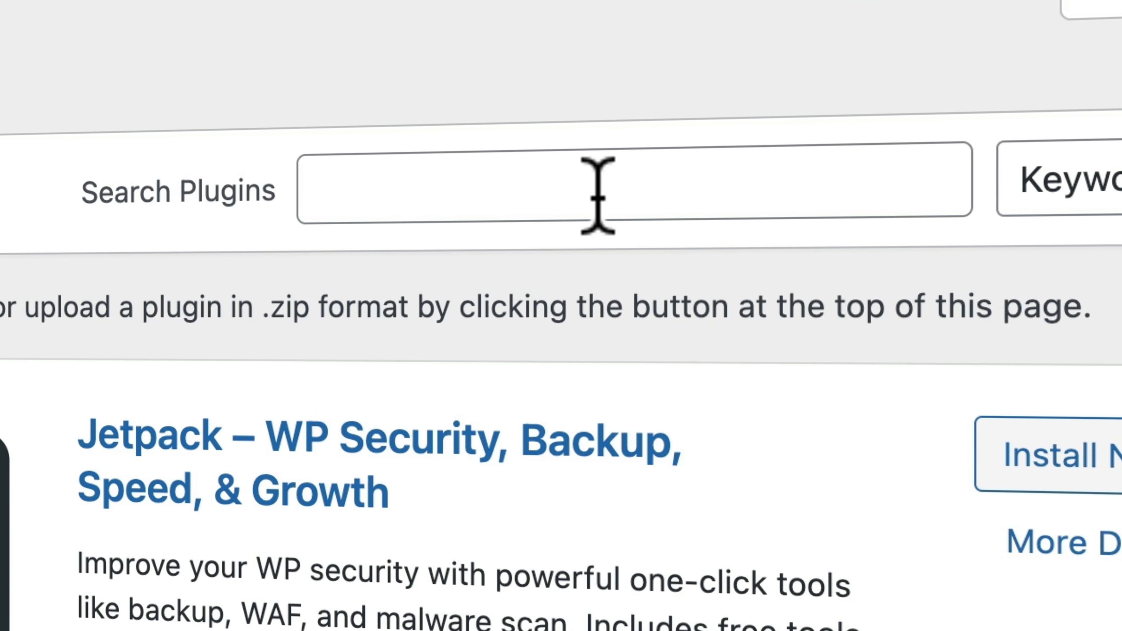
click(598, 195)
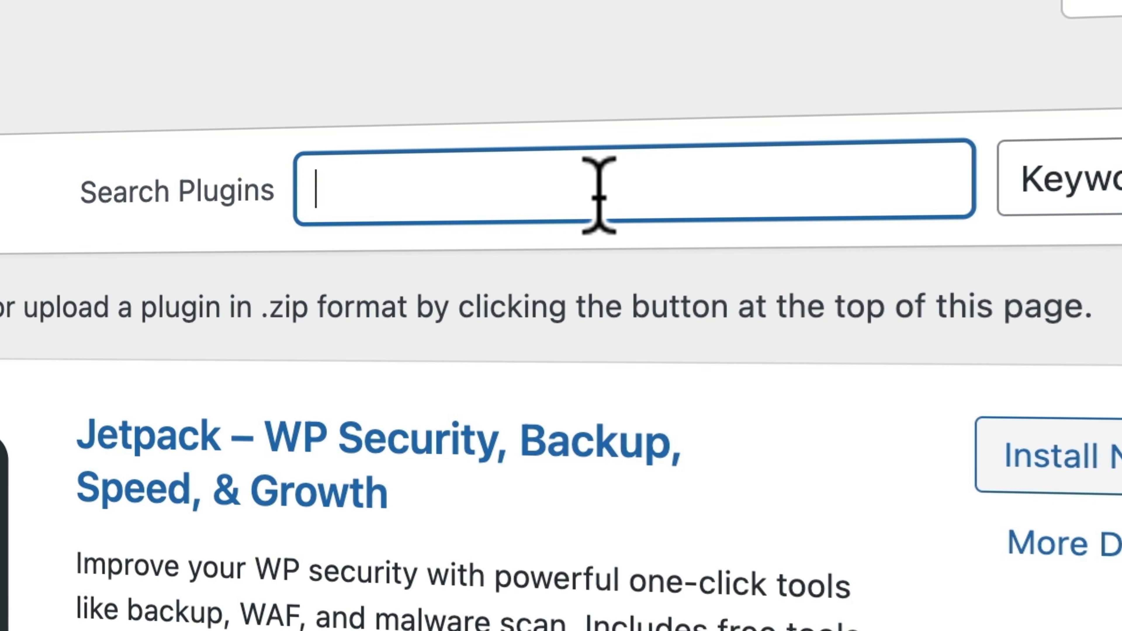
text(elementor)
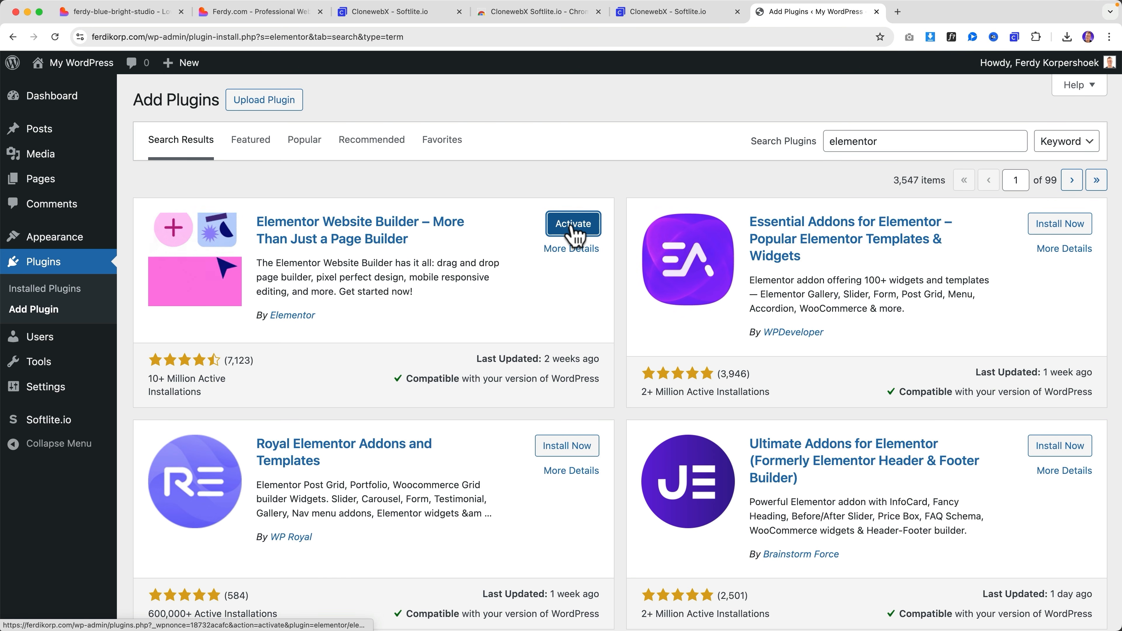
click(574, 229)
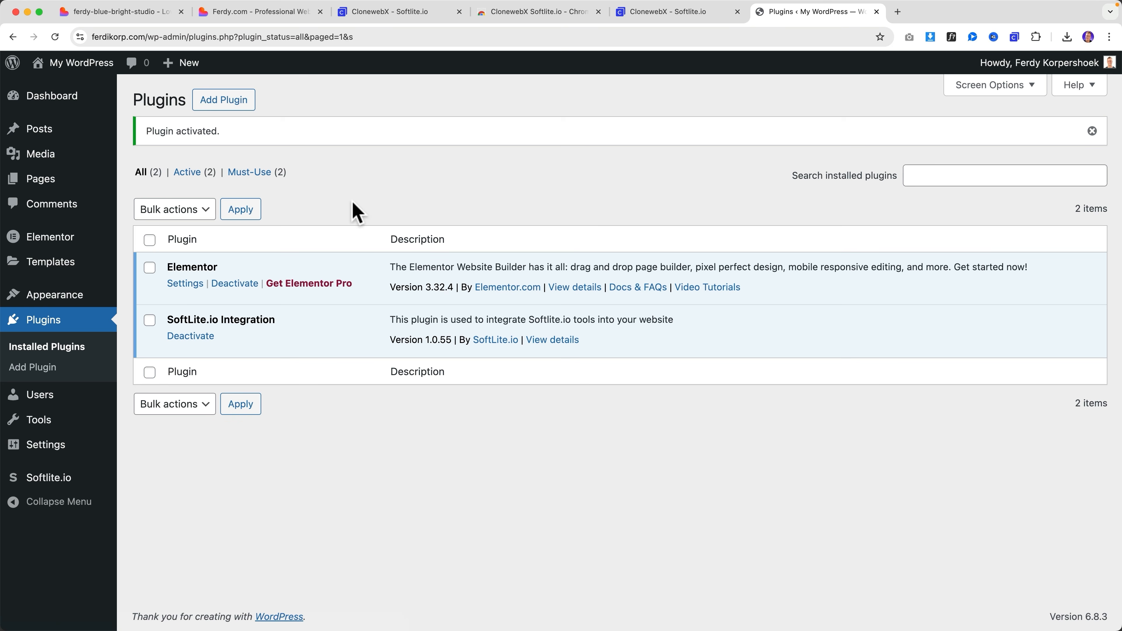
Create a new WordPress page titled Home without a starter pattern and publish it.
mouse_move(40, 179)
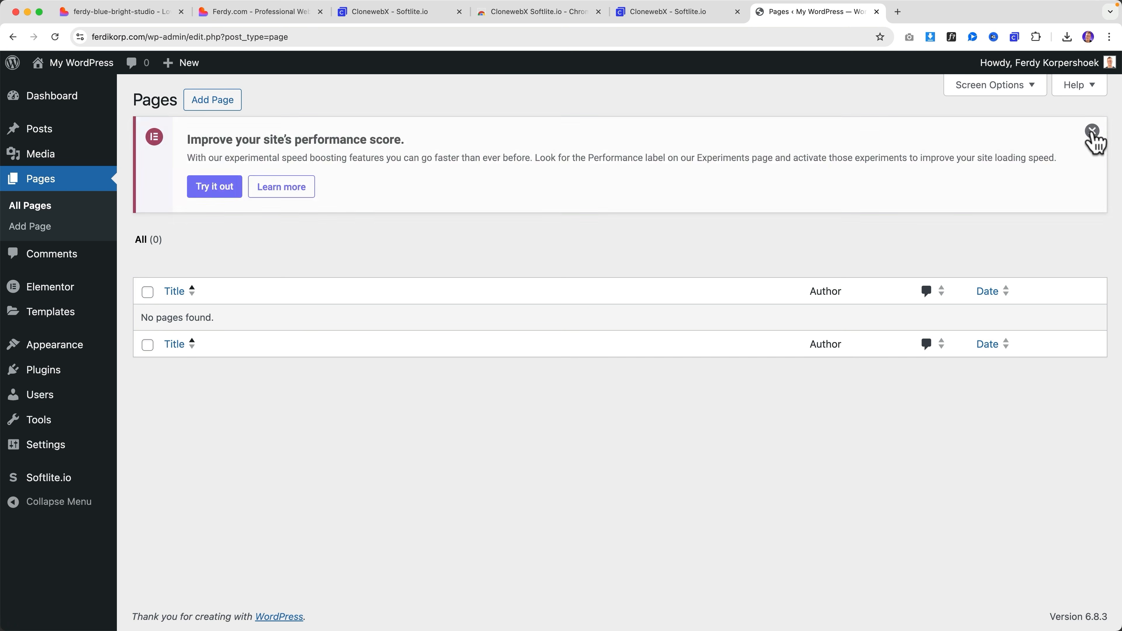
click(1093, 131)
click(227, 100)
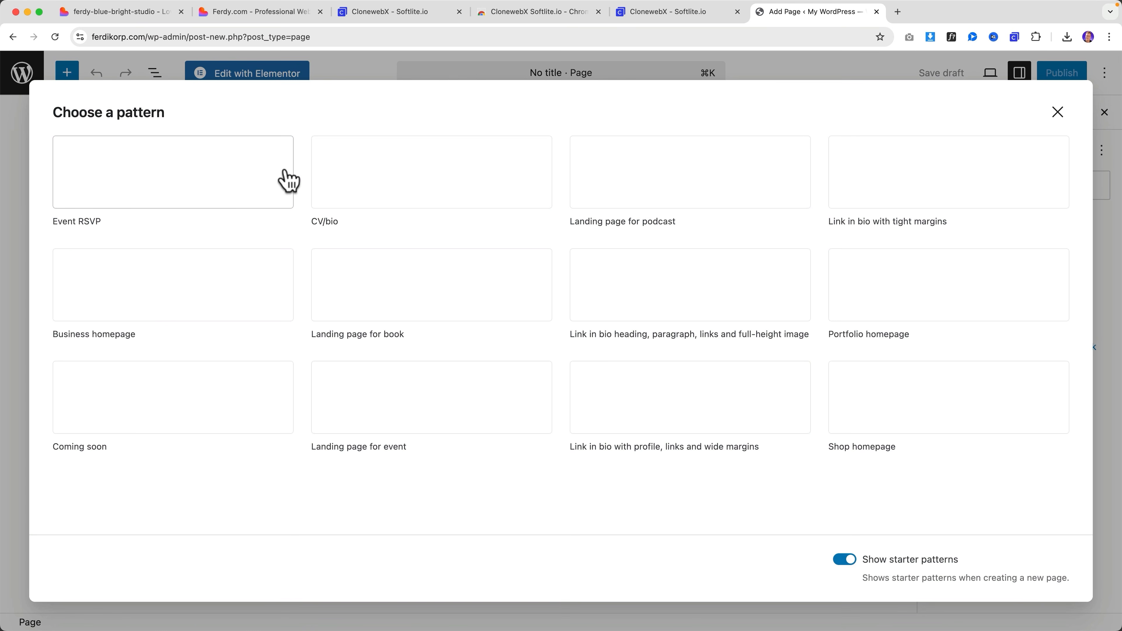
click(1057, 114)
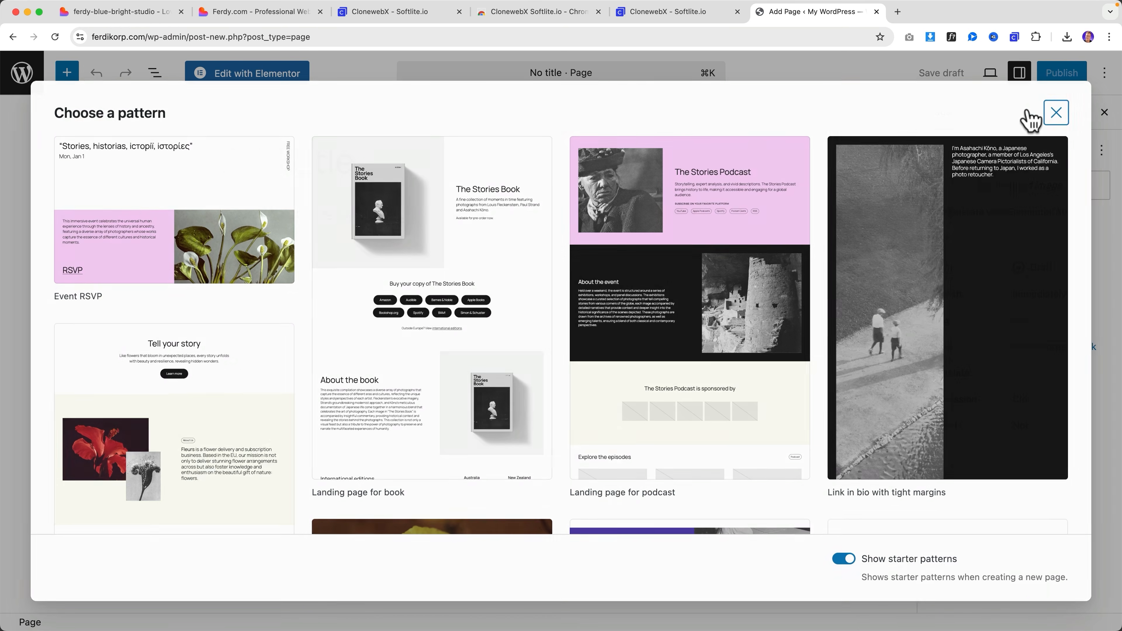
text(Home)
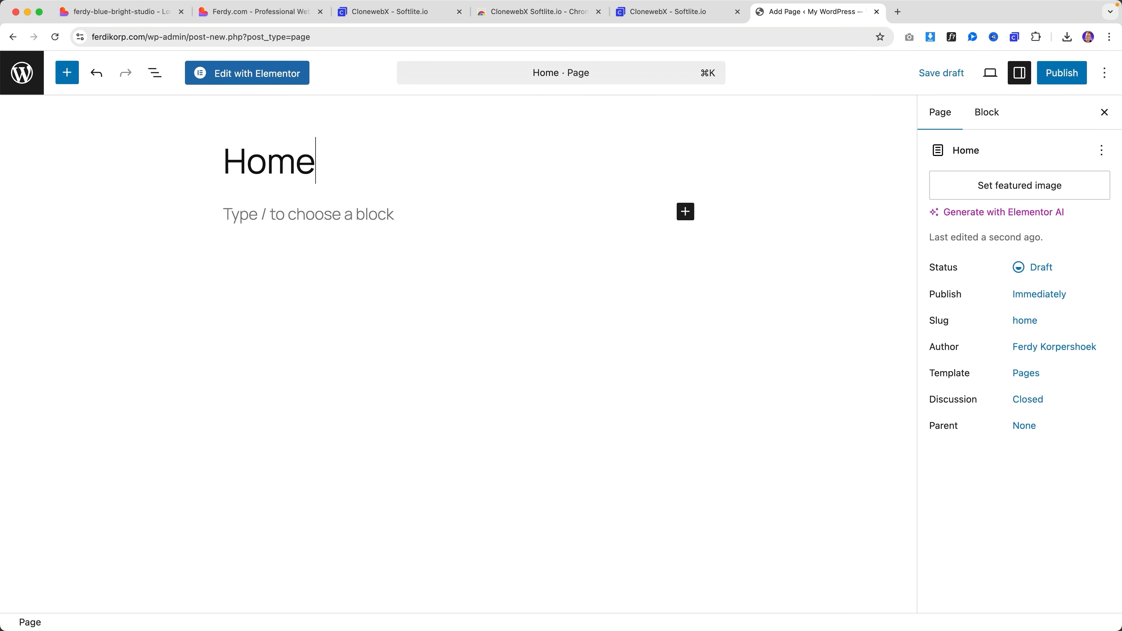
click(1059, 76)
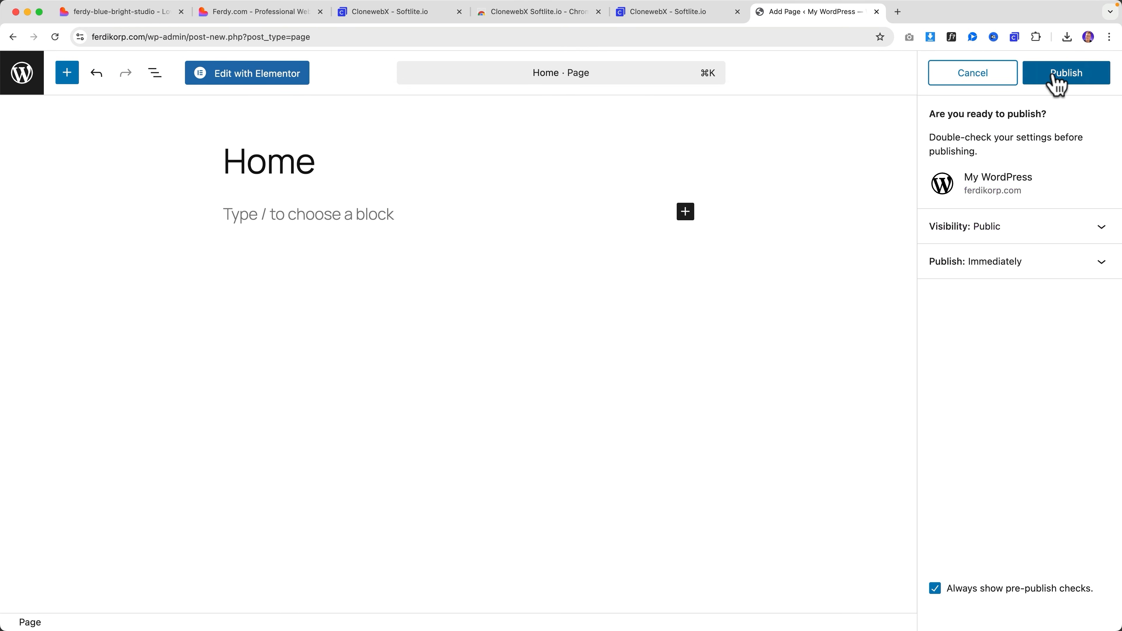
click(1056, 78)
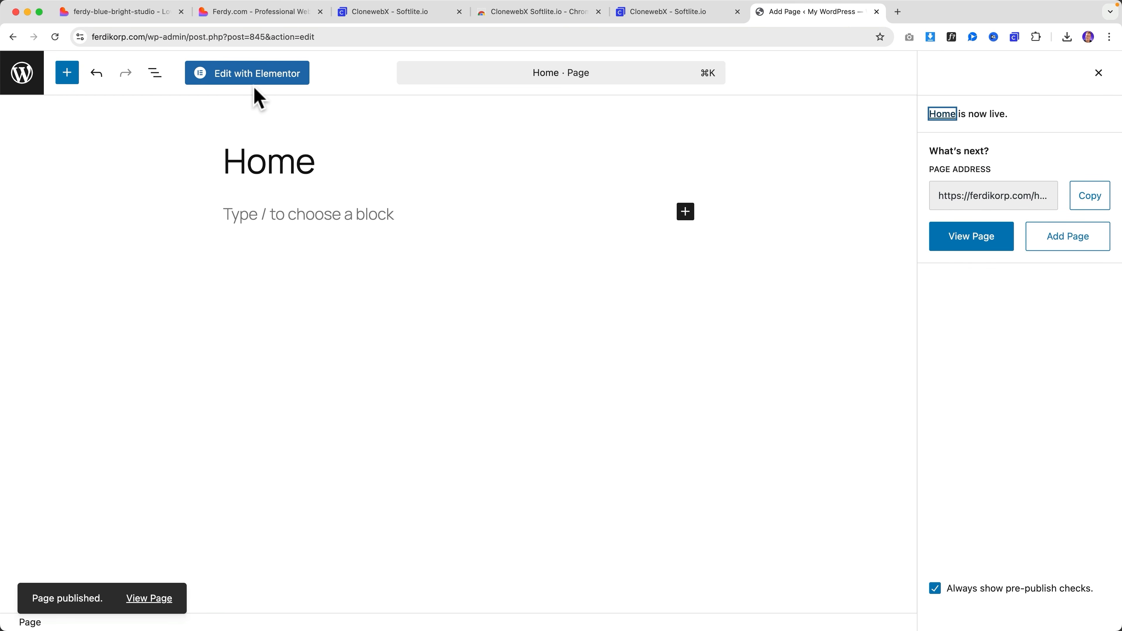
Open the Home page in the Elementor editor, set the display mode to dark and enable quick edit options.
click(248, 73)
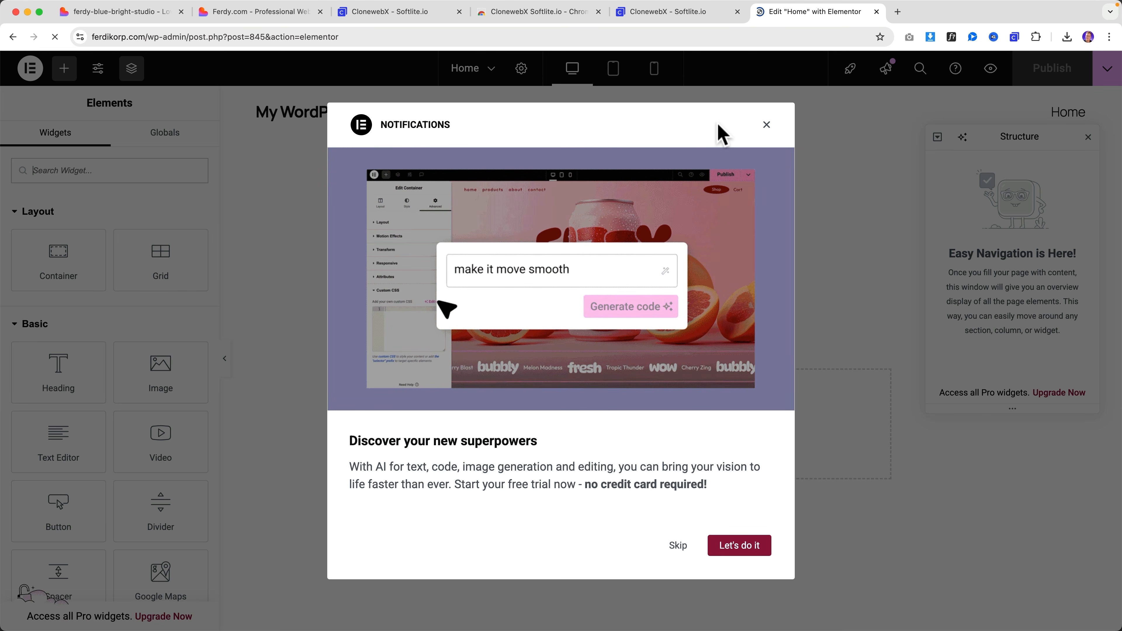
click(769, 125)
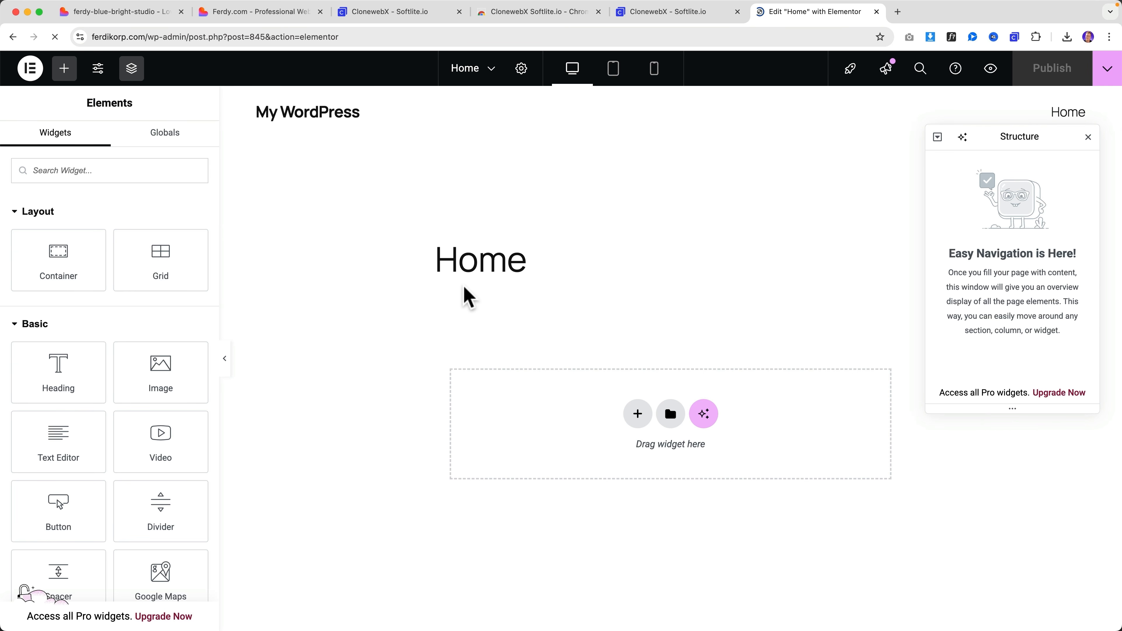
click(29, 68)
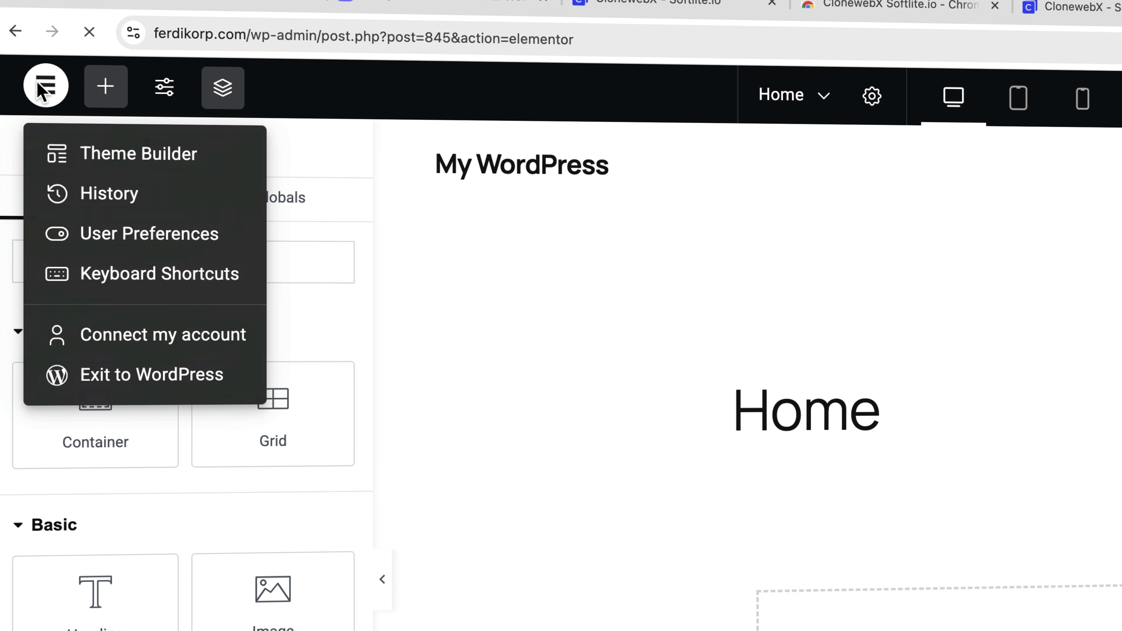
click(139, 235)
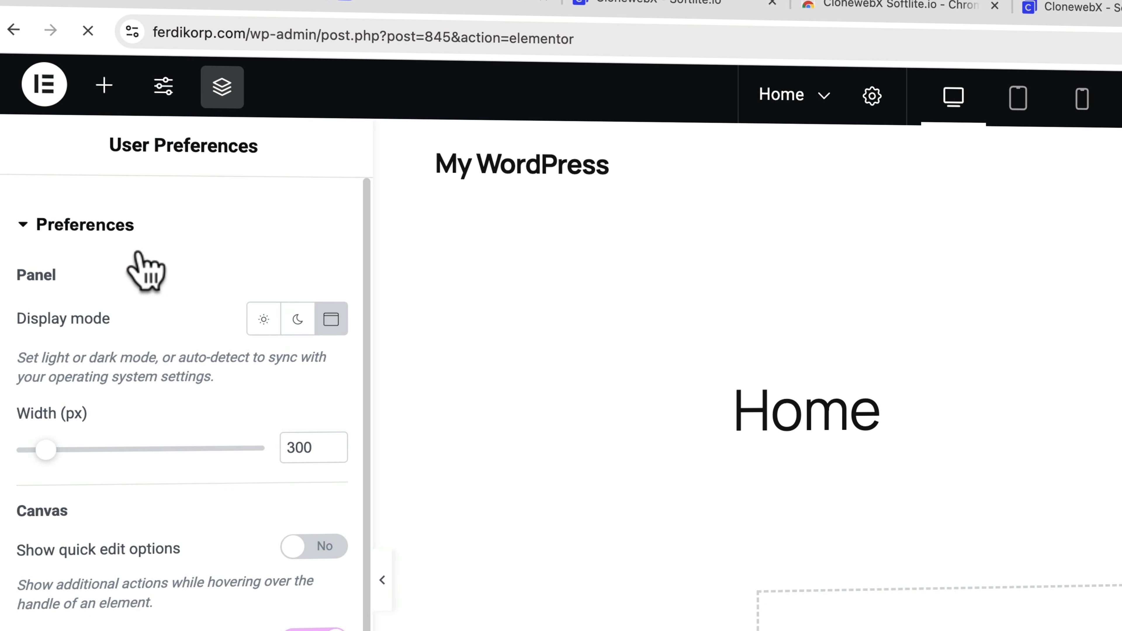
click(293, 325)
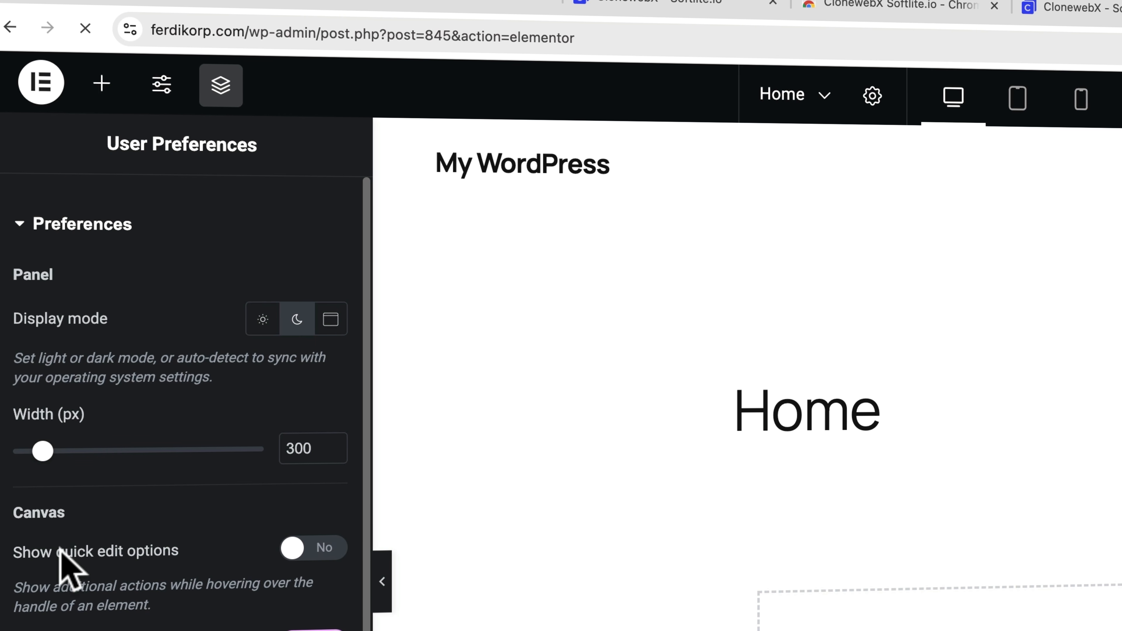
click(308, 549)
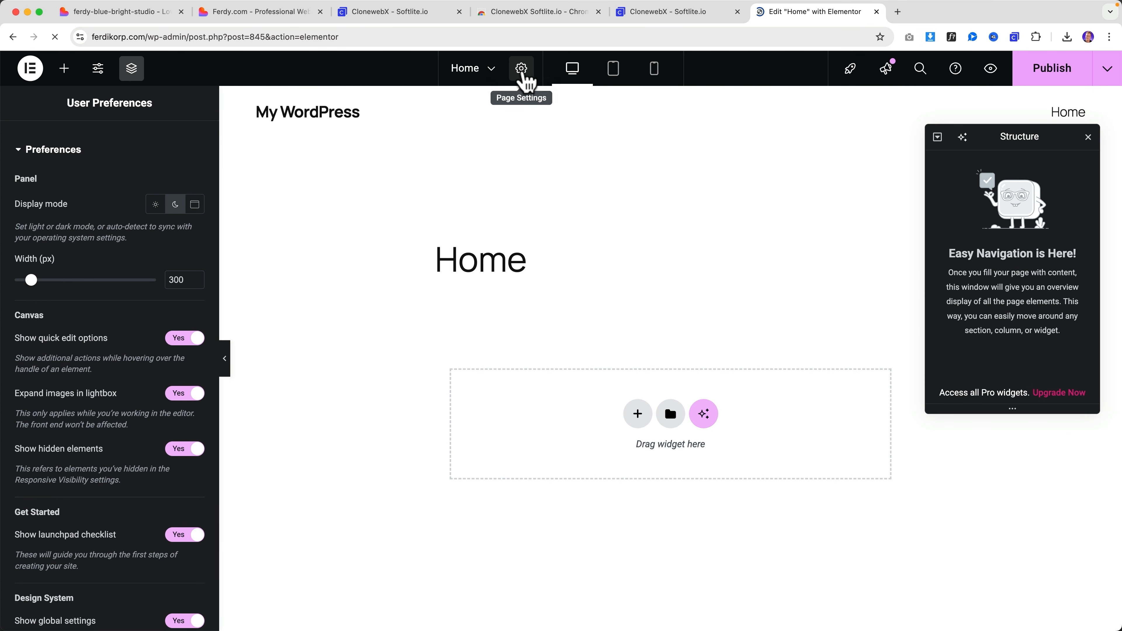
Set the Home page's layout to Elementor Full Width and publish the change.
click(521, 71)
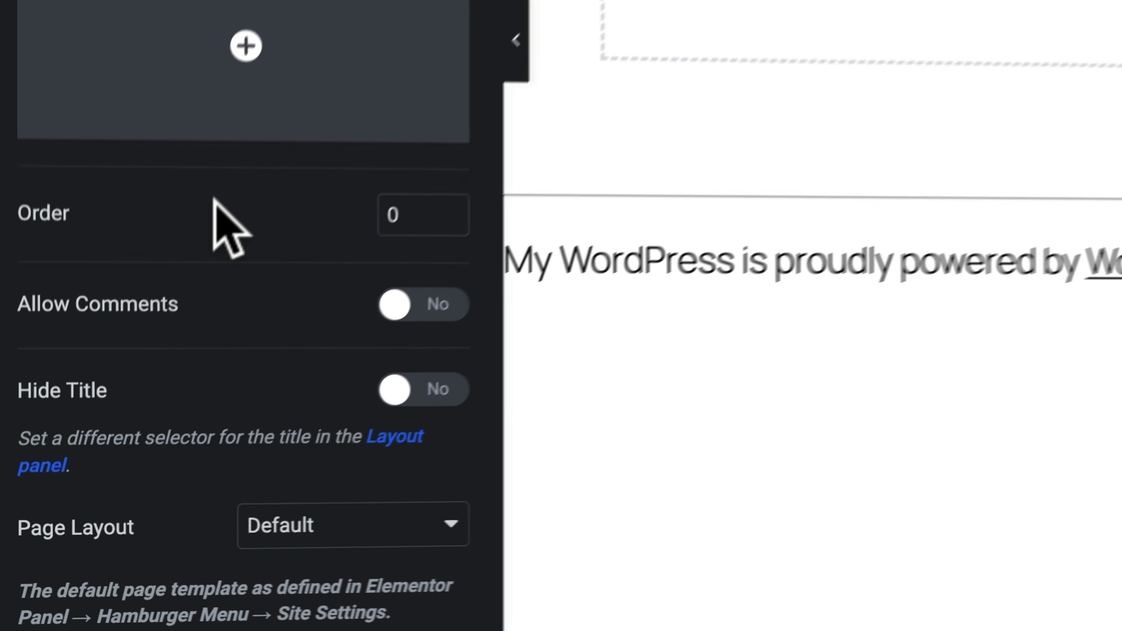
click(284, 530)
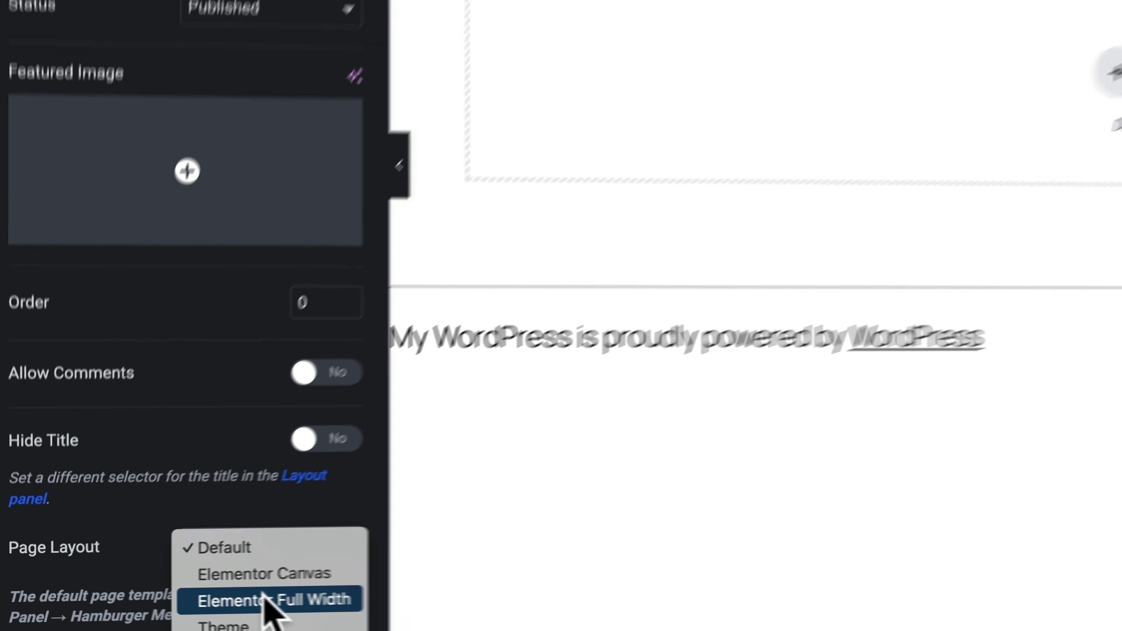
click(267, 601)
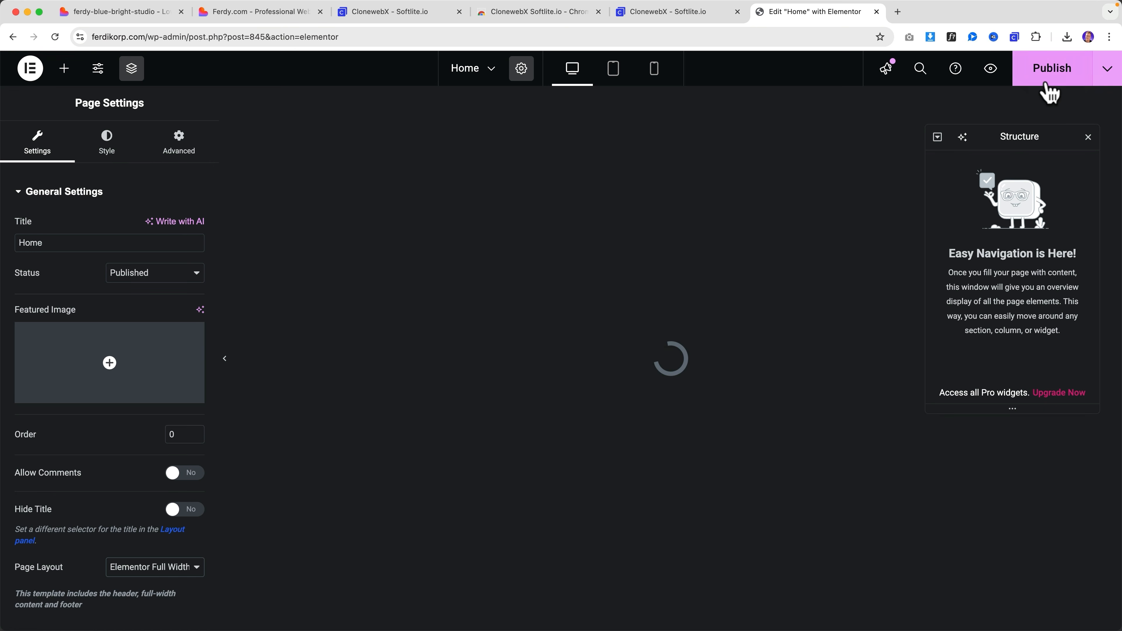
click(1046, 79)
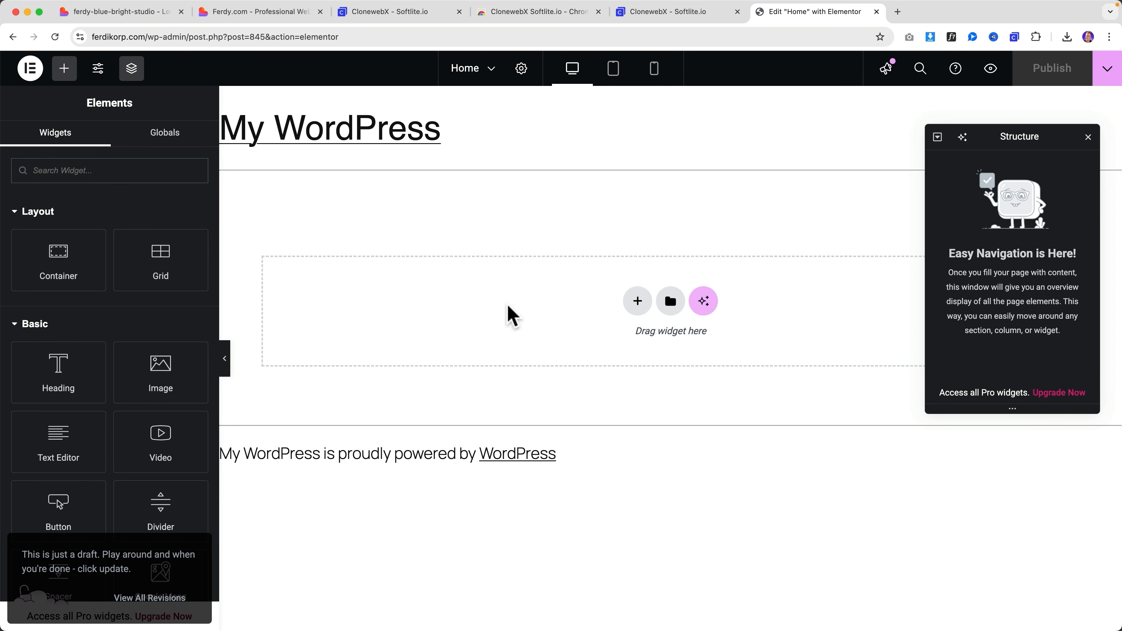
Paste the copied website design into the empty Home page as content from another site and close the Structure window.
right_click(539, 309)
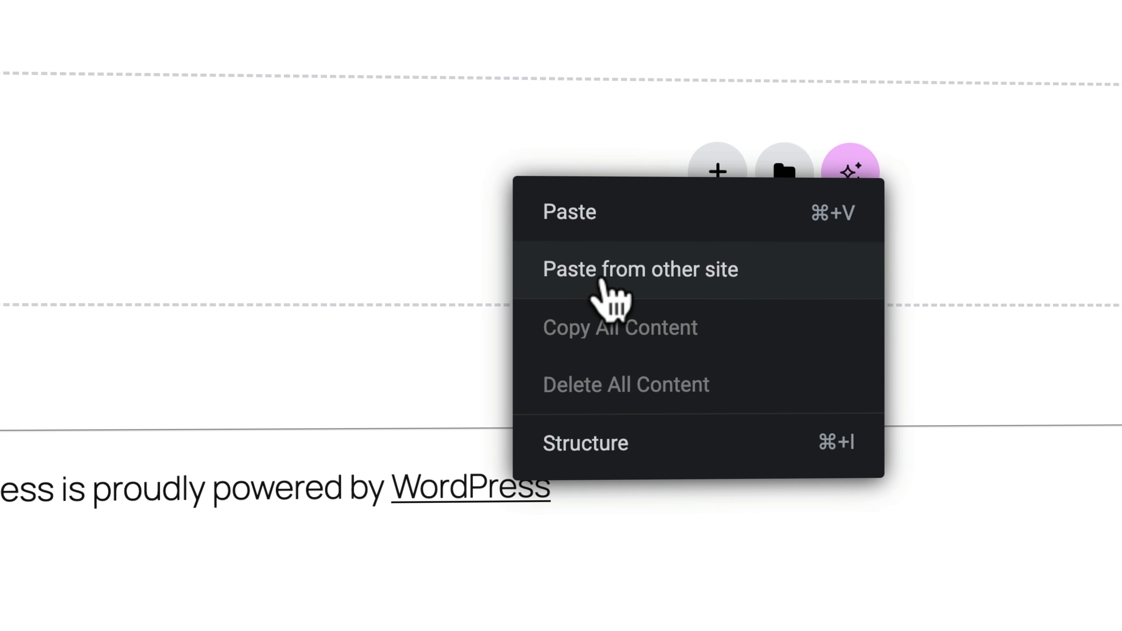
click(618, 272)
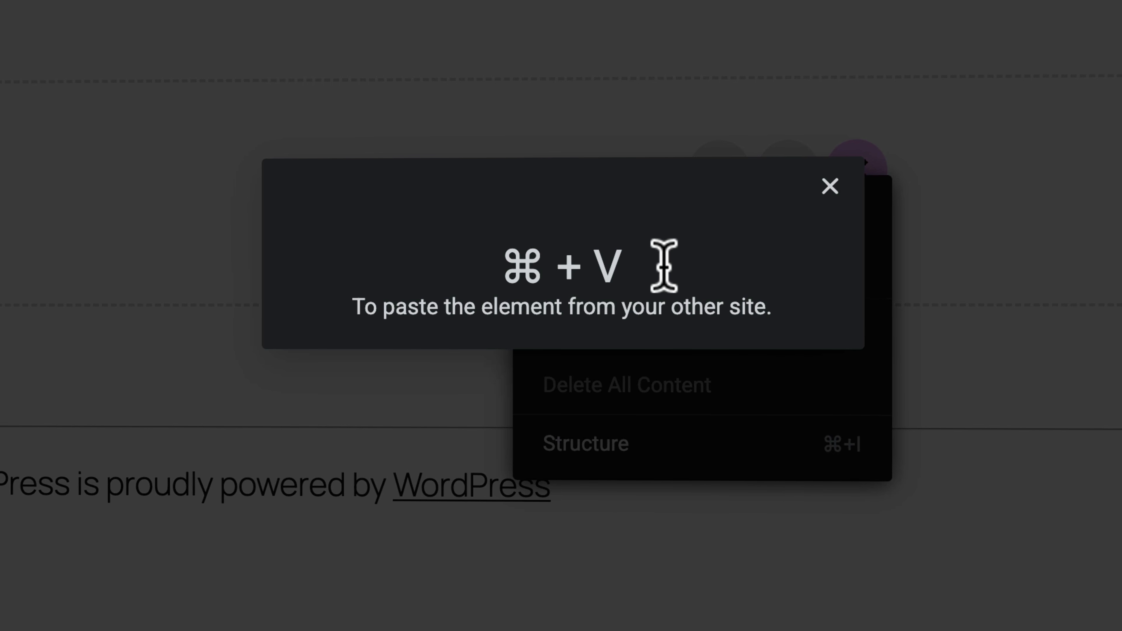
key(super+v)
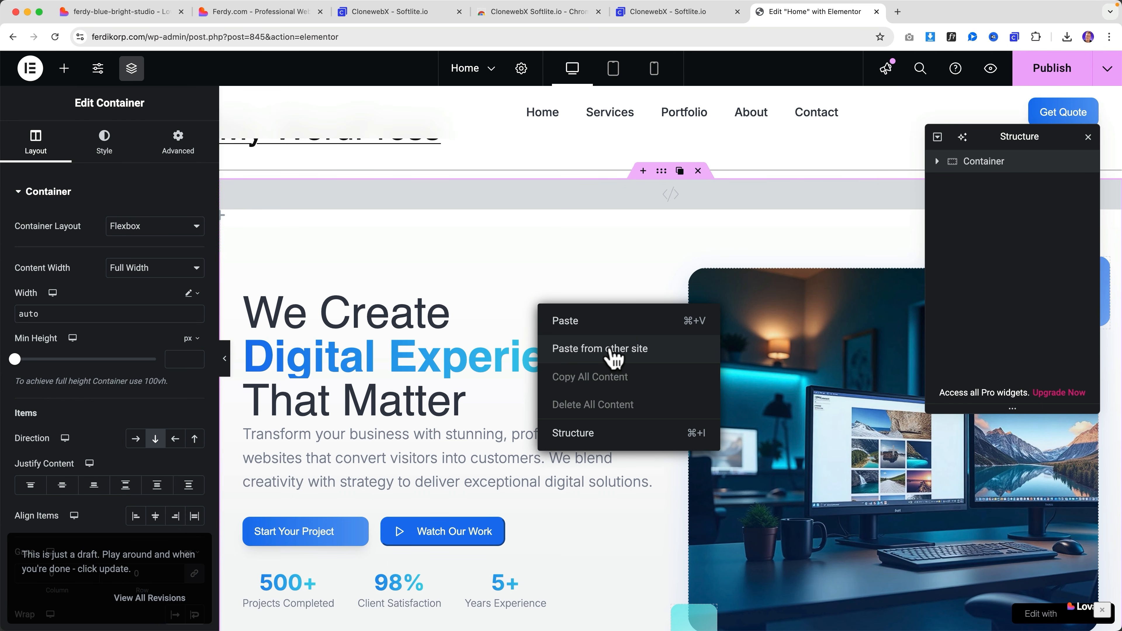
click(1089, 137)
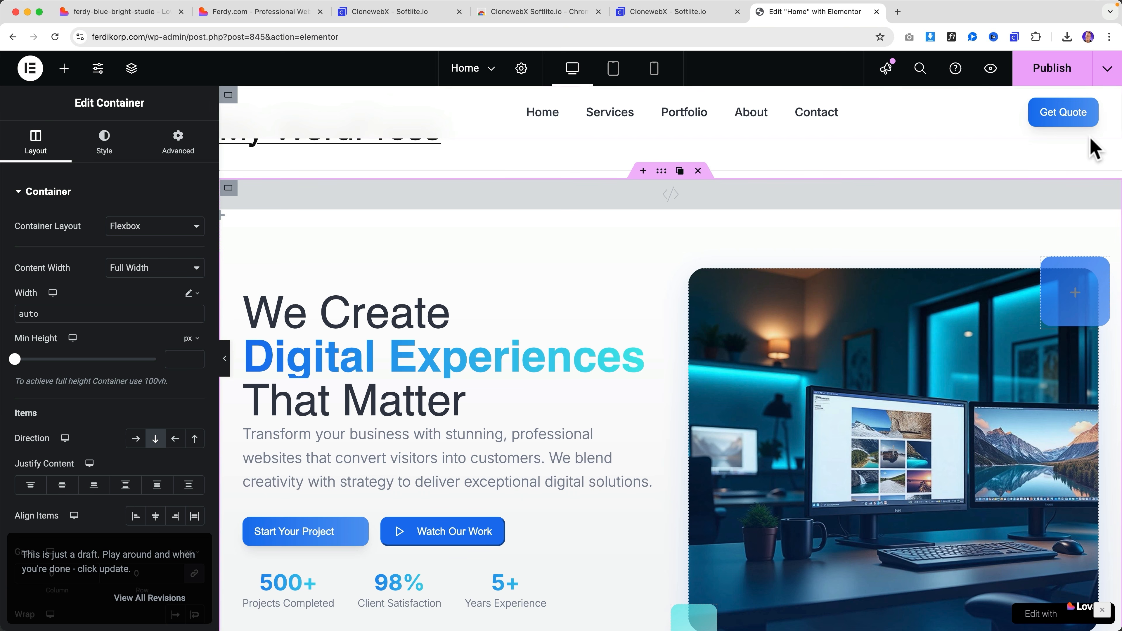
Examine the pasted page from the hero to the bottom, checking that the heading and text block is editable.
scroll(530, 331, down, 3)
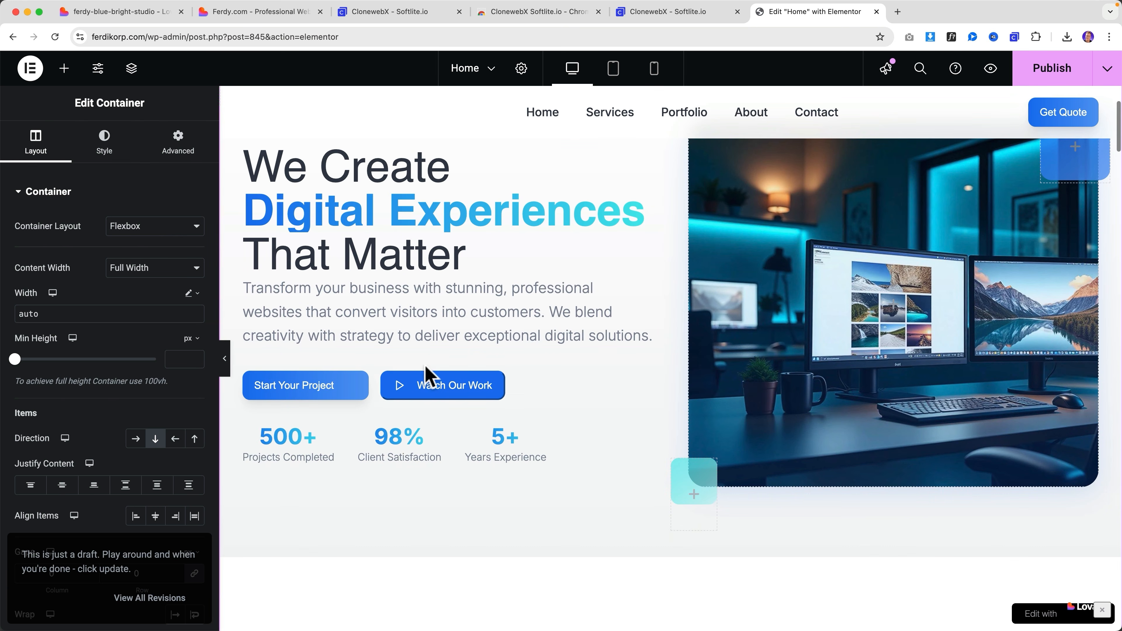
click(431, 396)
click(331, 327)
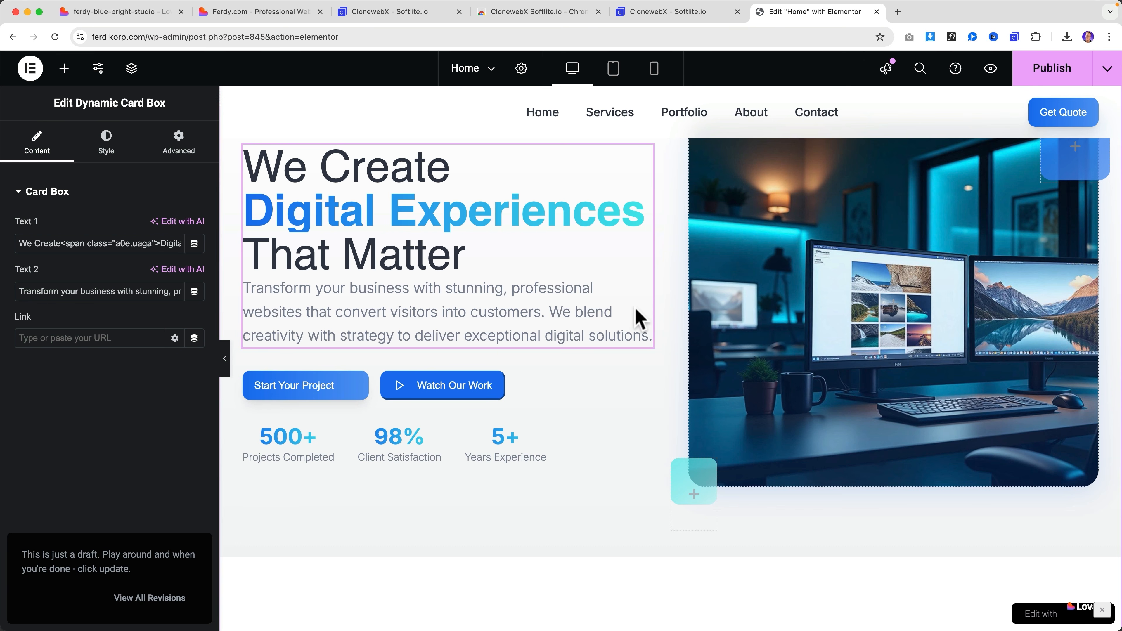
scroll(641, 319, down, 15)
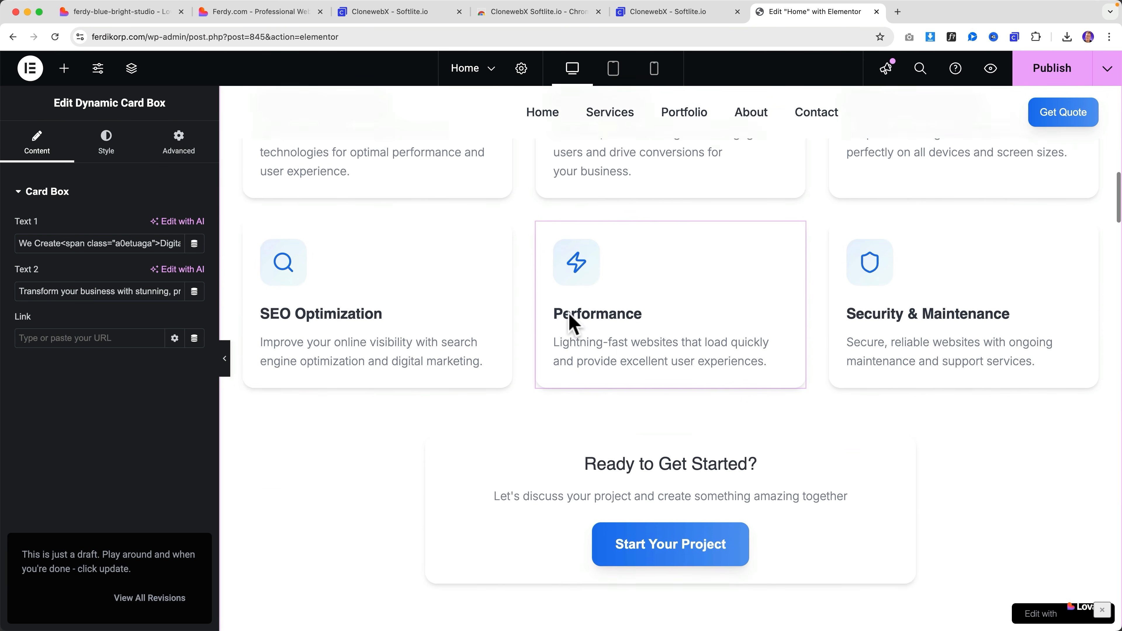
scroll(570, 314, down, 20)
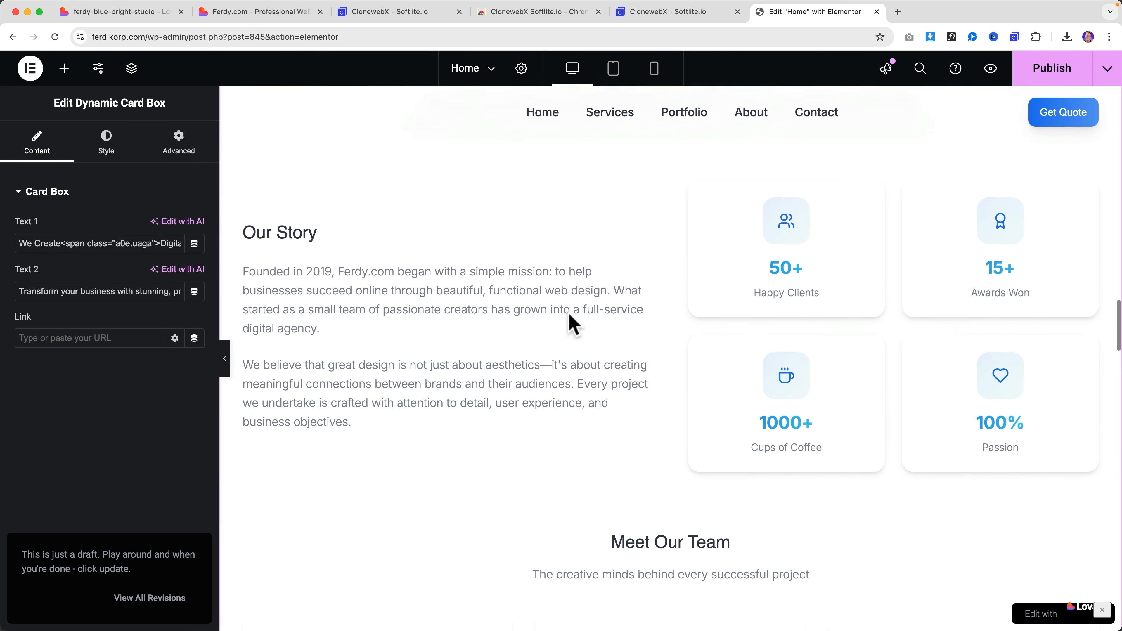
scroll(569, 313, down, 20)
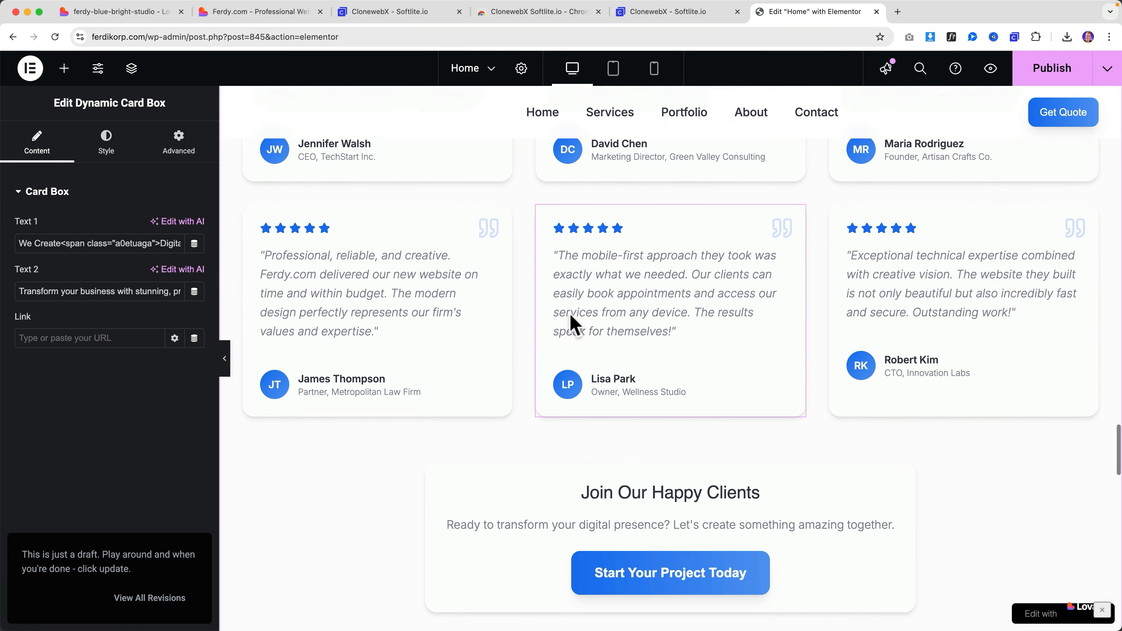
scroll(571, 318, down, 20)
scroll(584, 320, up, 20)
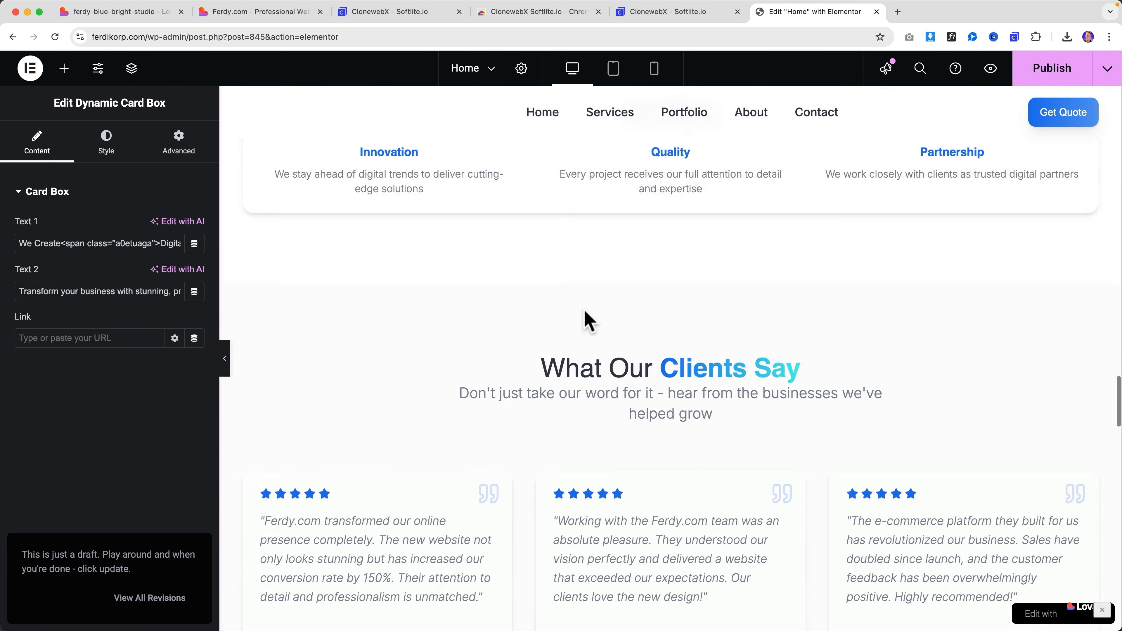
scroll(592, 321, up, 20)
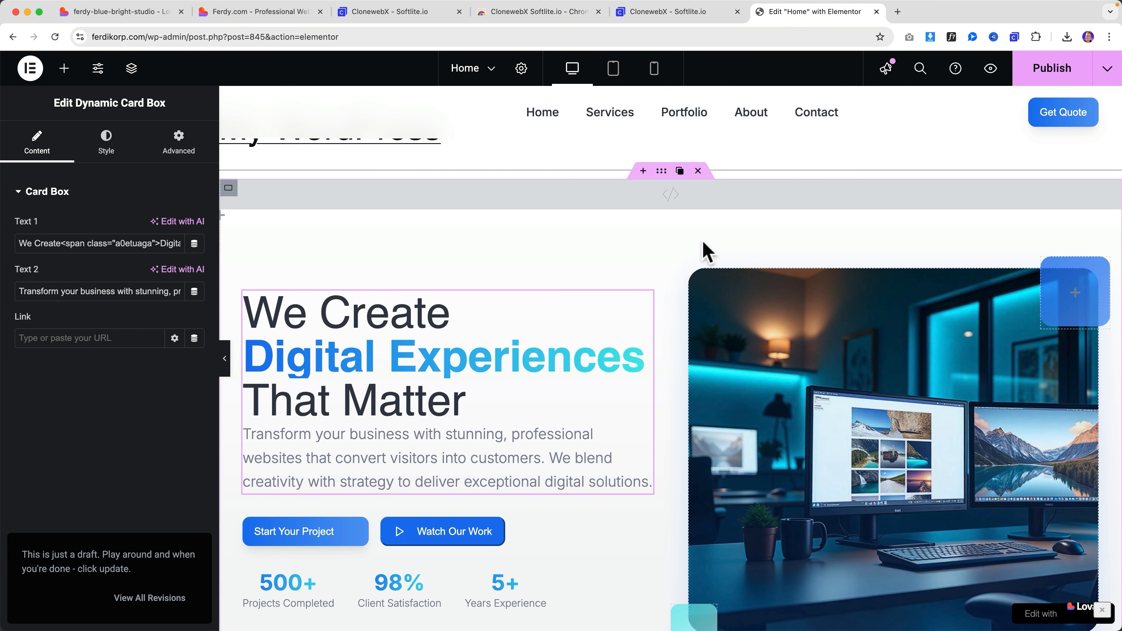
Publish the Home page with the pasted design and preview it in a new tab, reviewing the hero and services sections.
click(1043, 73)
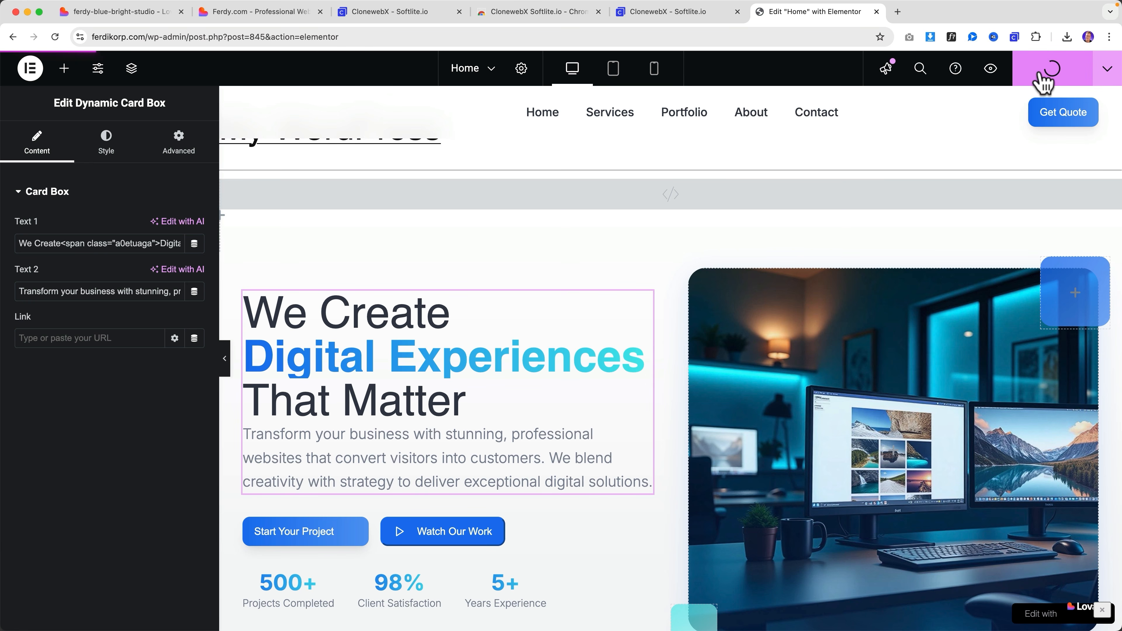
click(990, 69)
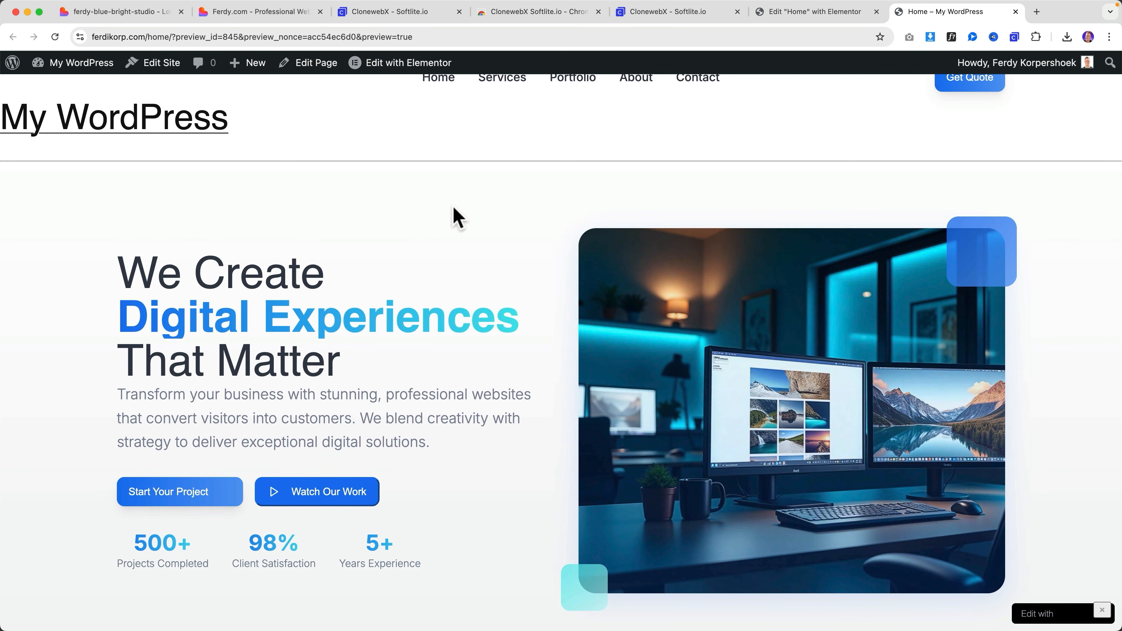
scroll(504, 216, down, 5)
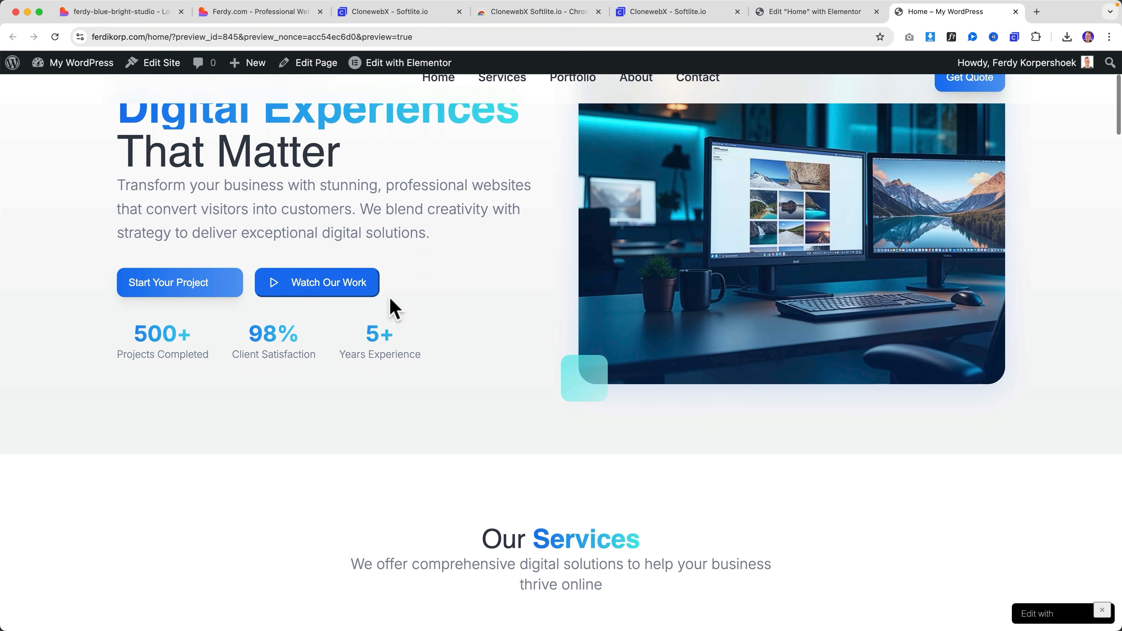
scroll(536, 268, down, 20)
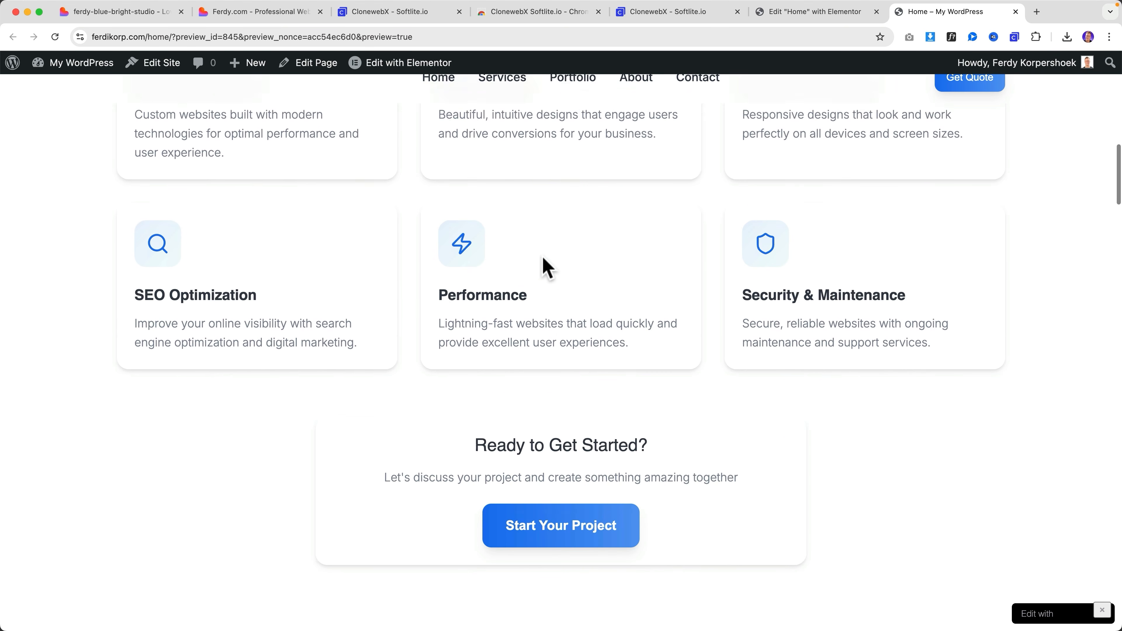
Compare the previewed WordPress Home page with the original Lovable website, from the services section through the client testimonials.
scroll(544, 259, down, 20)
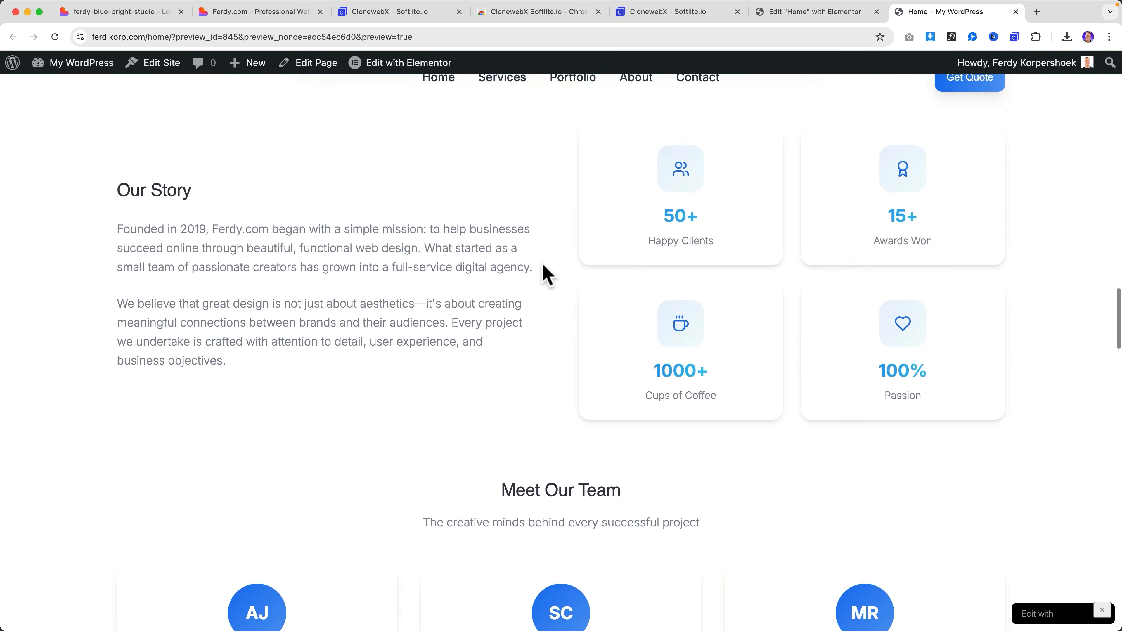
scroll(548, 261, down, 20)
scroll(548, 260, up, 18)
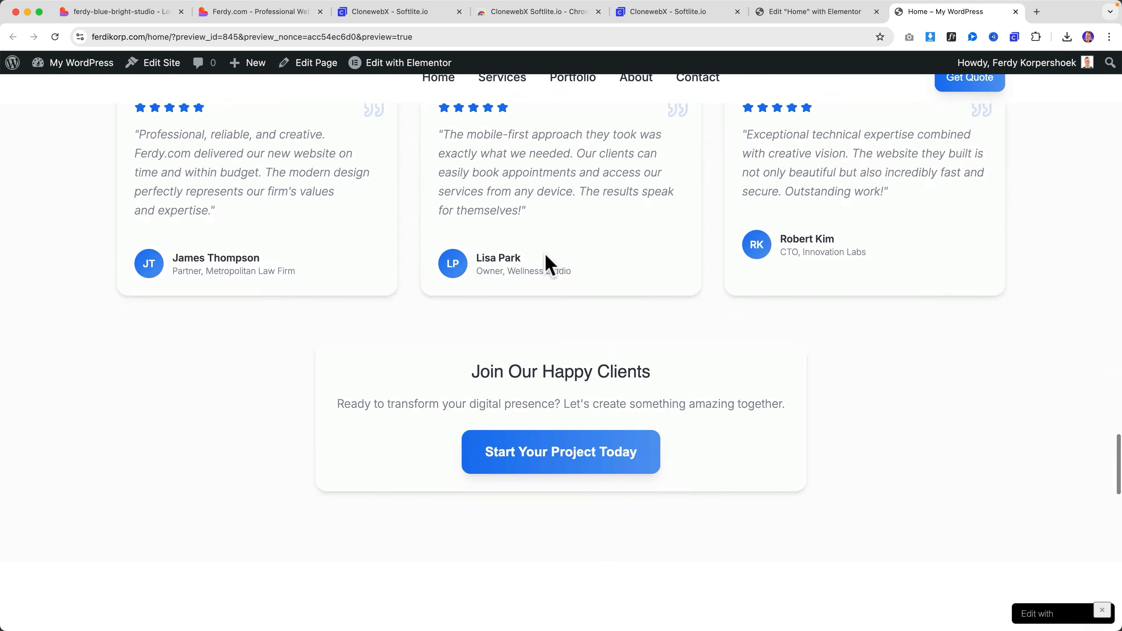
click(411, 20)
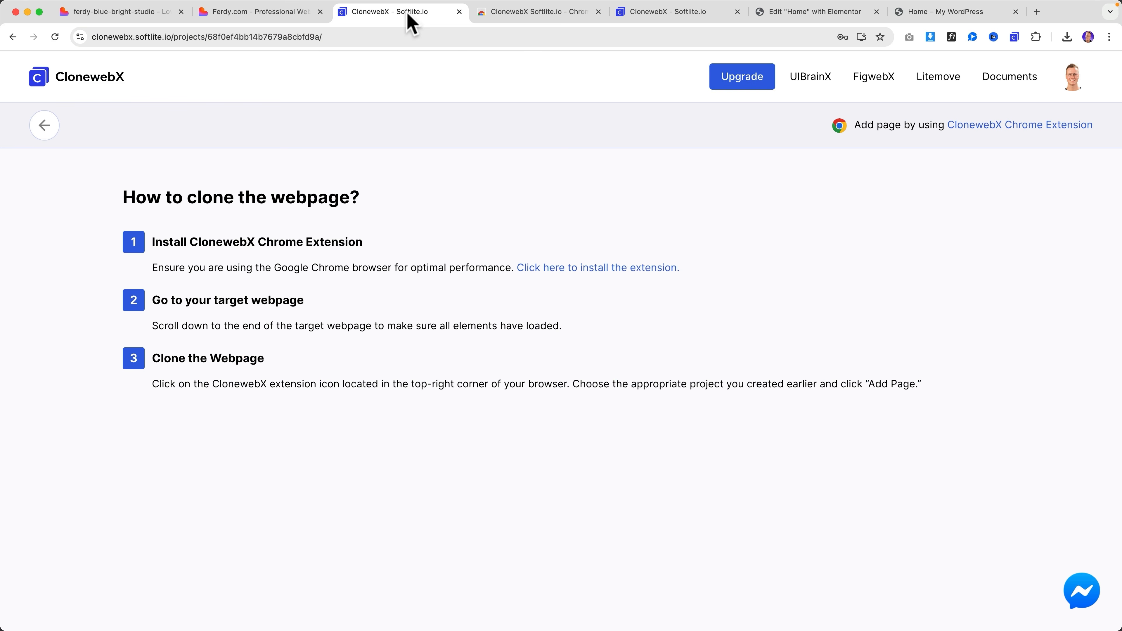
click(135, 14)
click(251, 17)
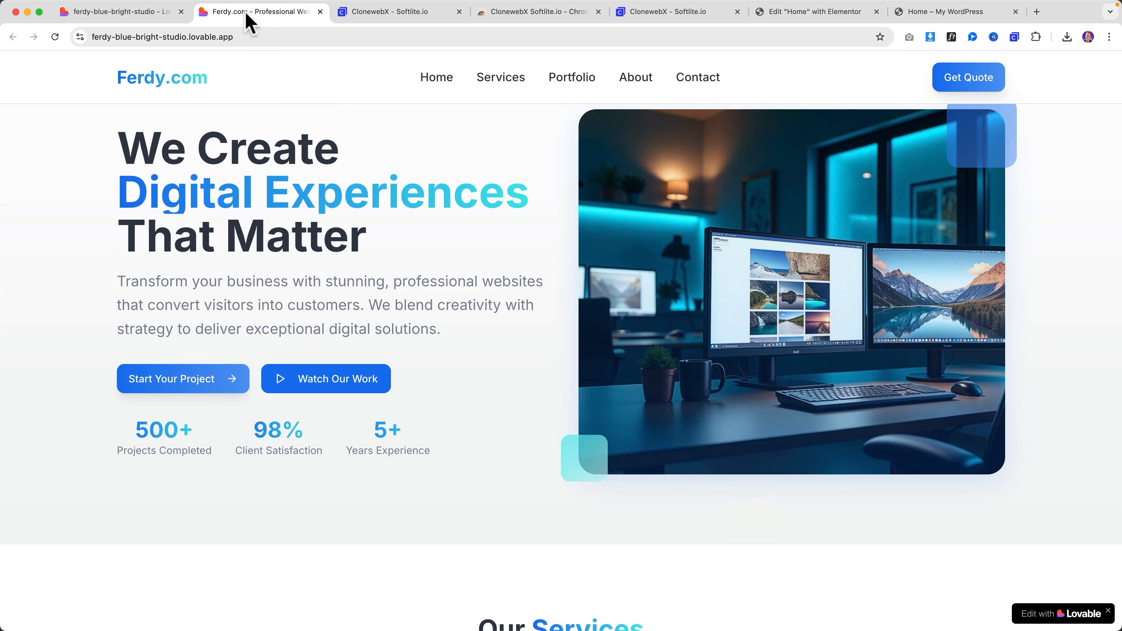
scroll(461, 204, down, 15)
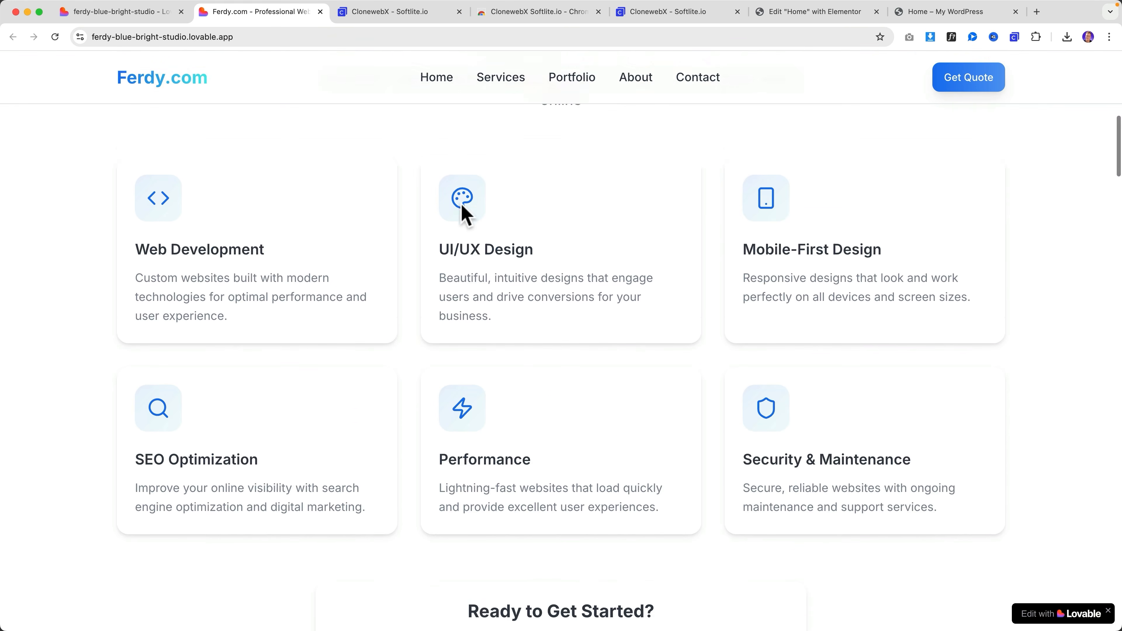
scroll(461, 204, down, 20)
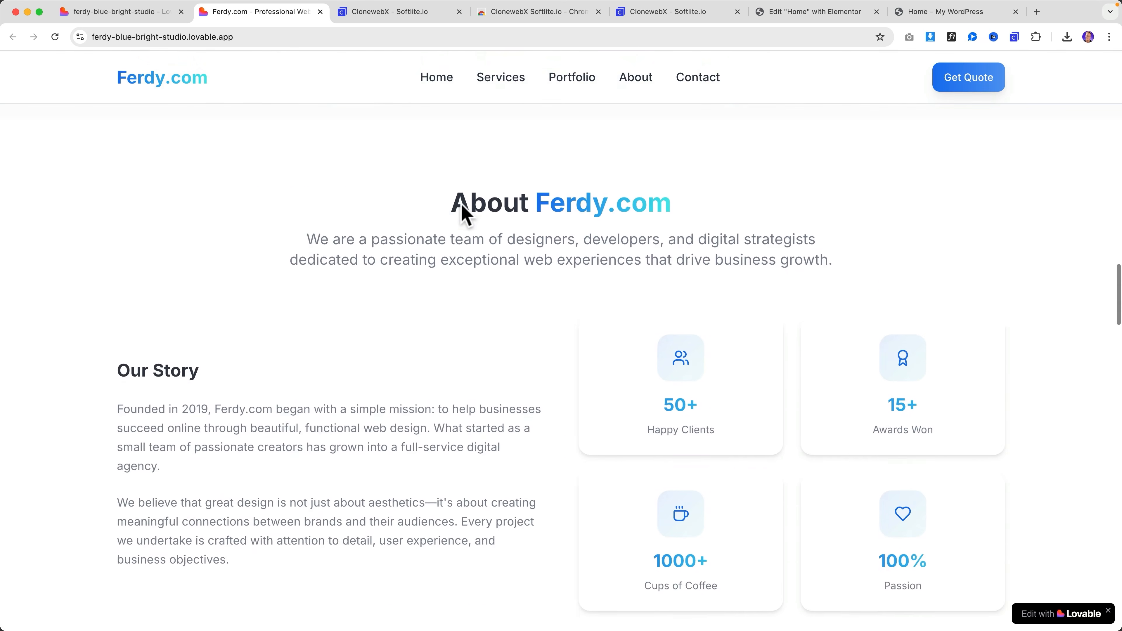
scroll(461, 216, down, 10)
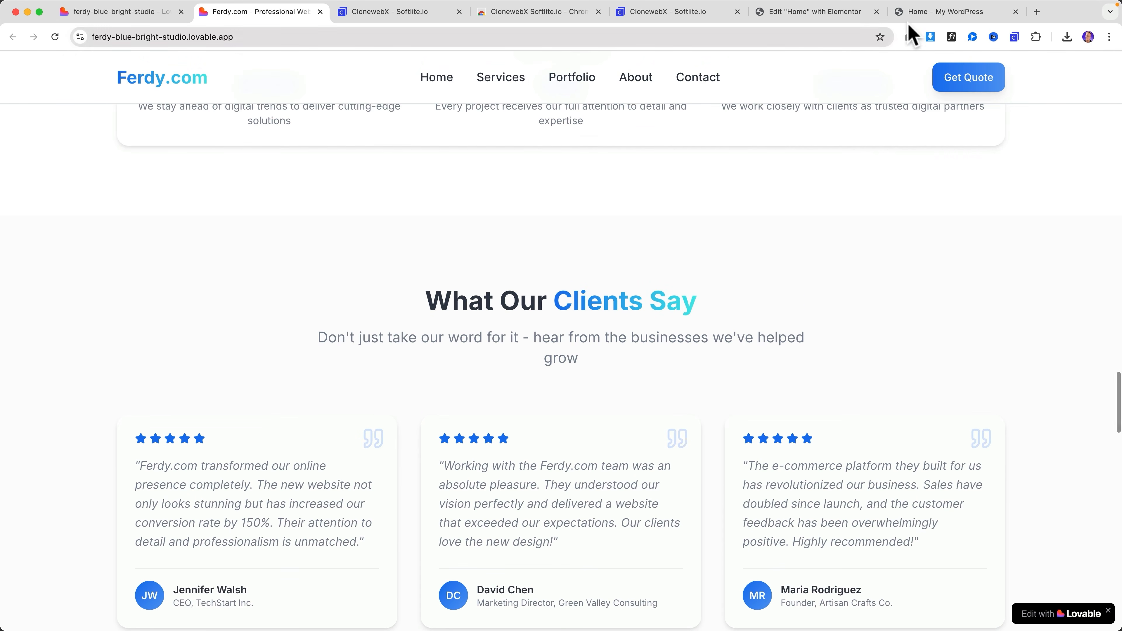
click(913, 13)
scroll(631, 255, down, 5)
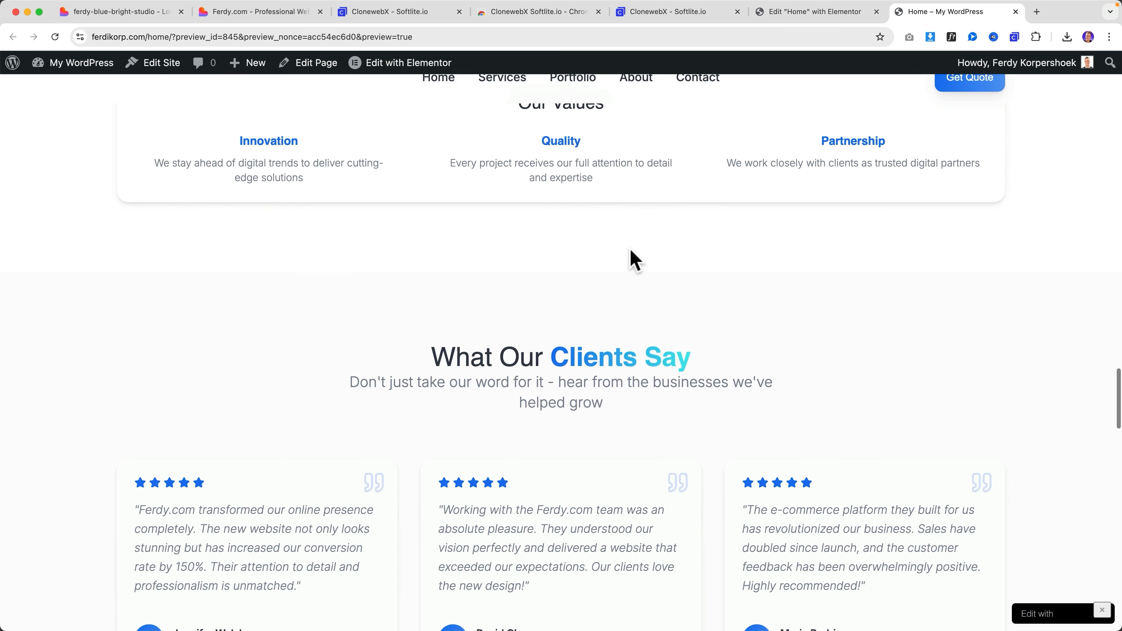
scroll(631, 255, up, 6)
scroll(629, 254, up, 20)
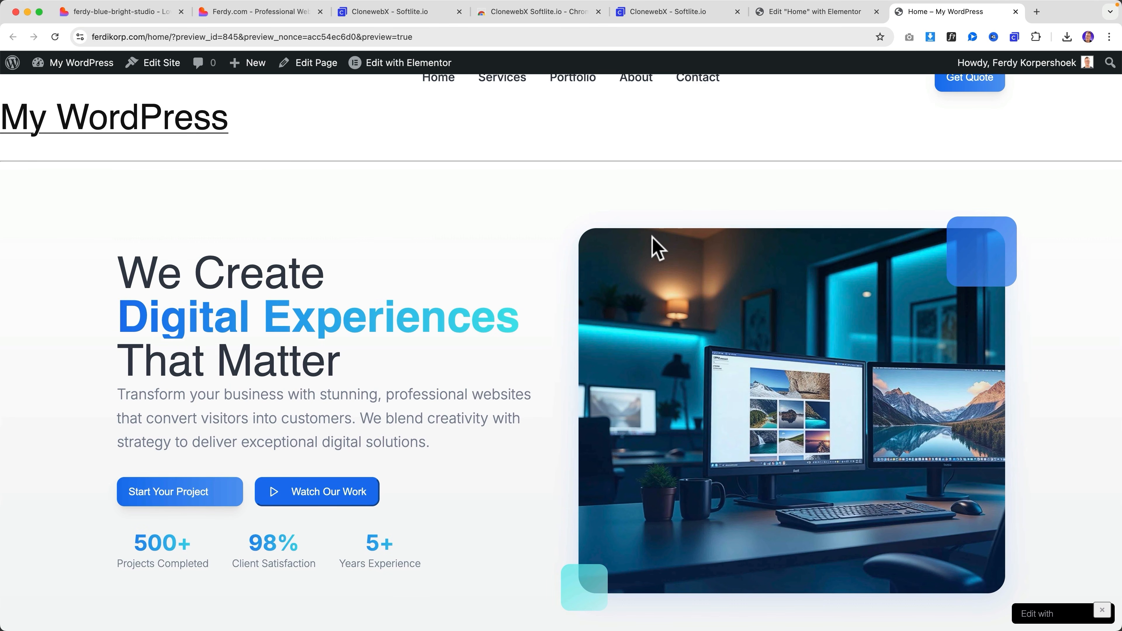
Close the Lovable project, ClonewebX and Chrome extension tabs, leaving the original website, the Elementor editor and the preview open.
click(291, 12)
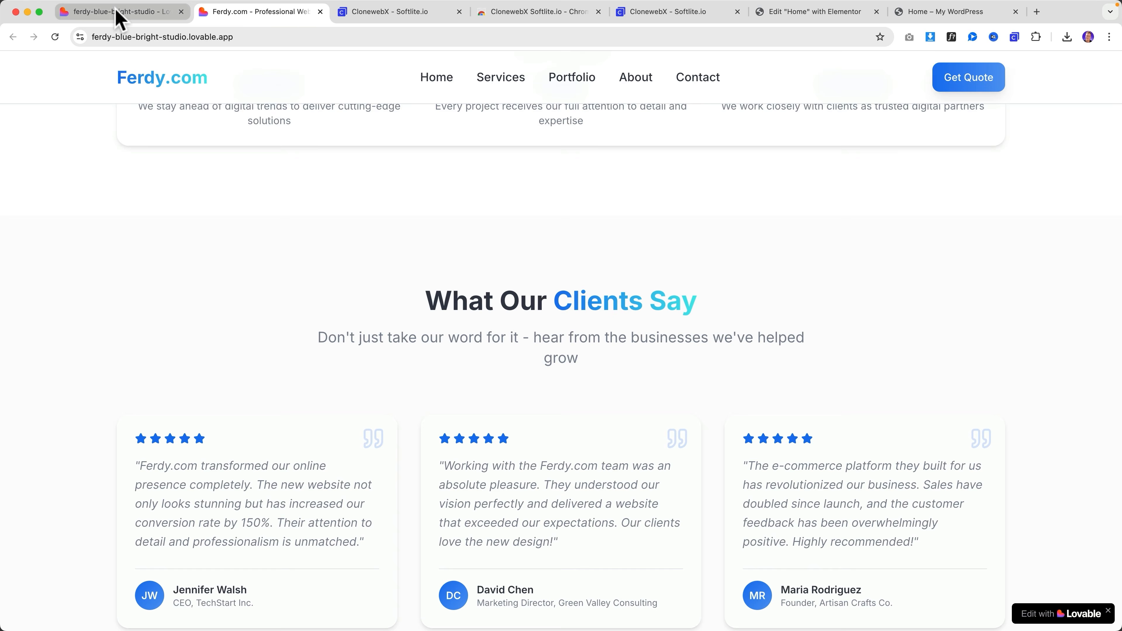
click(113, 13)
click(180, 12)
click(270, 13)
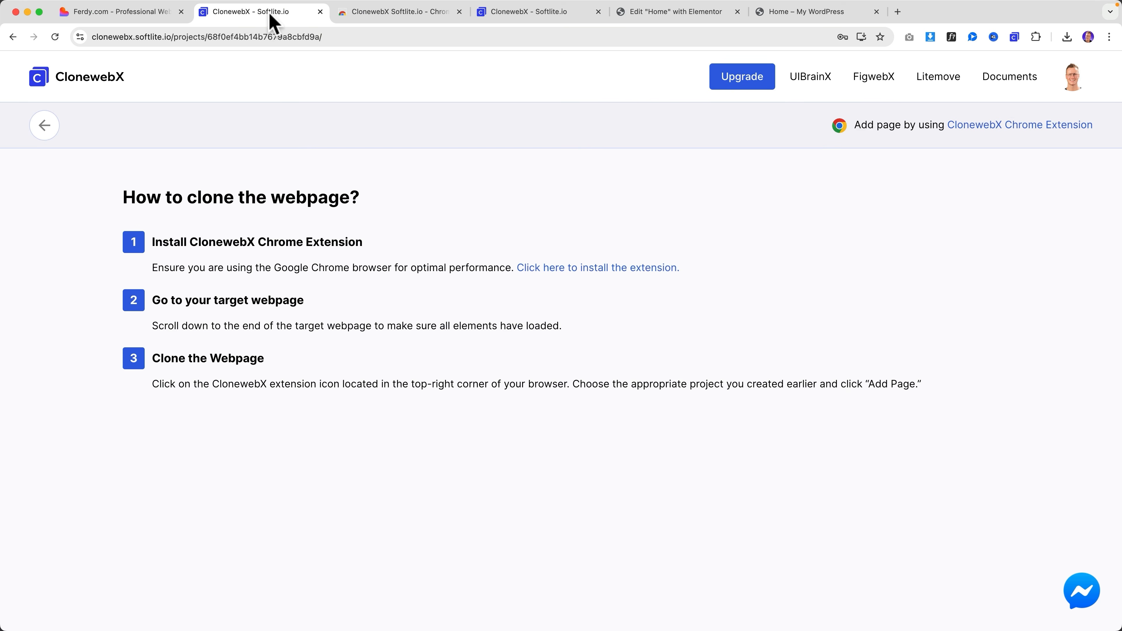
click(320, 12)
click(321, 12)
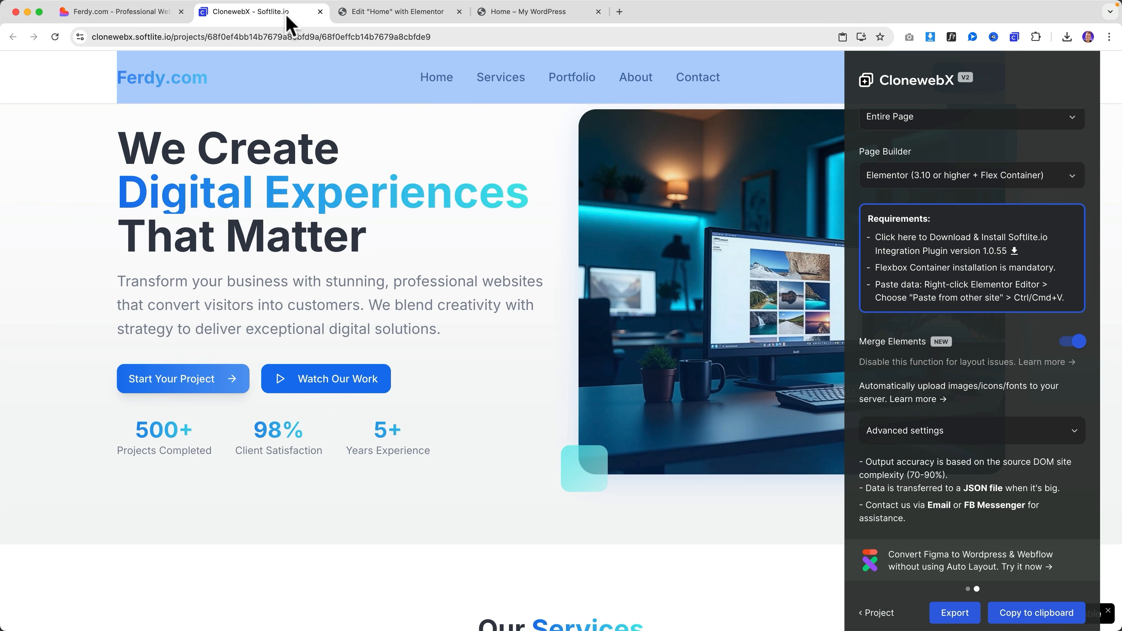
click(320, 12)
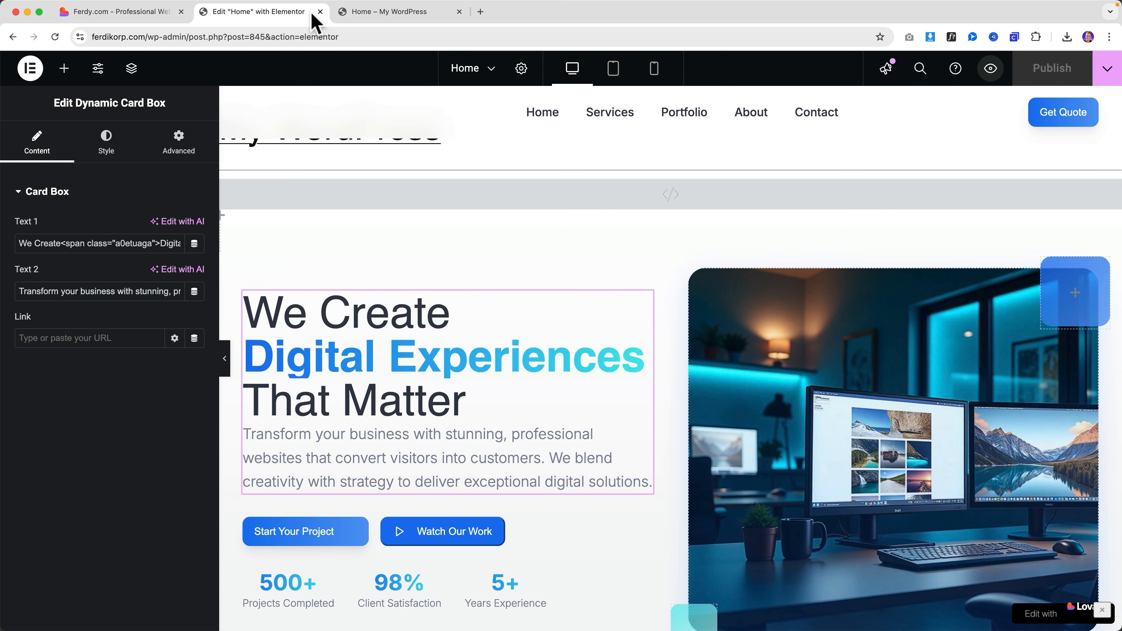
Review the pasted page in the Elementor editor, publish the Home page again and open its preview.
click(401, 13)
click(268, 16)
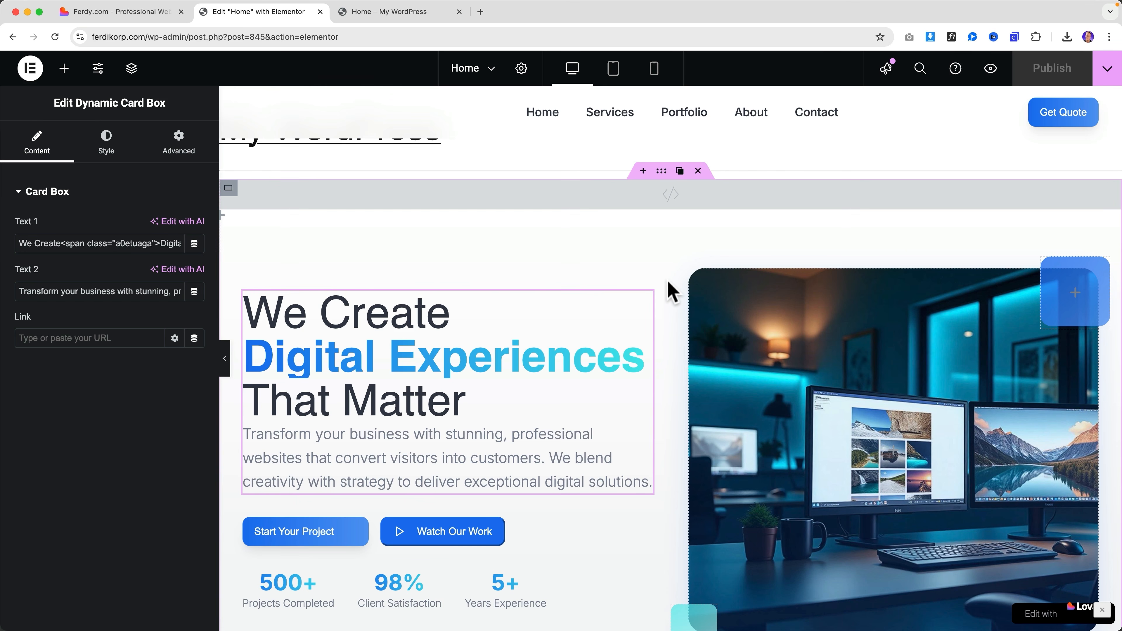
scroll(671, 292, down, 20)
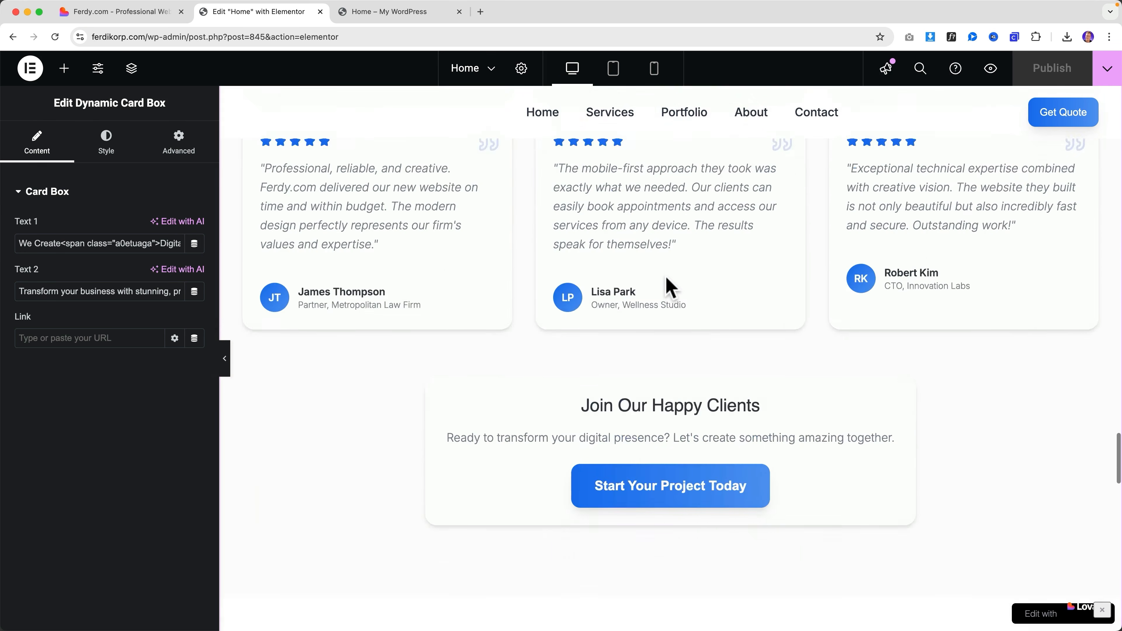
scroll(671, 290, down, 5)
scroll(672, 288, up, 20)
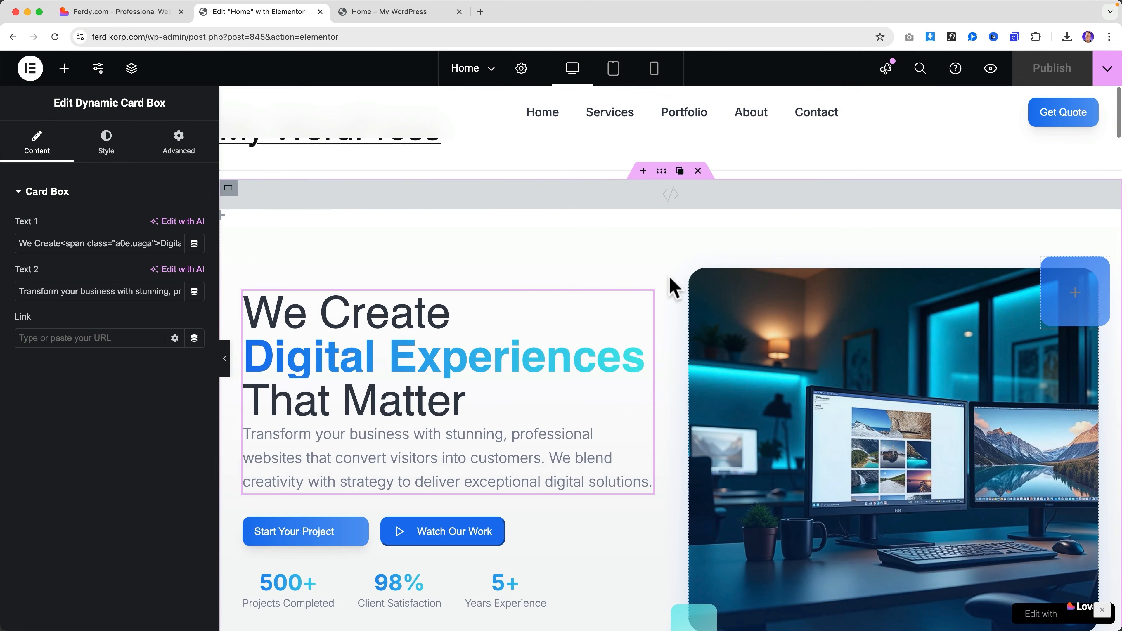
click(670, 278)
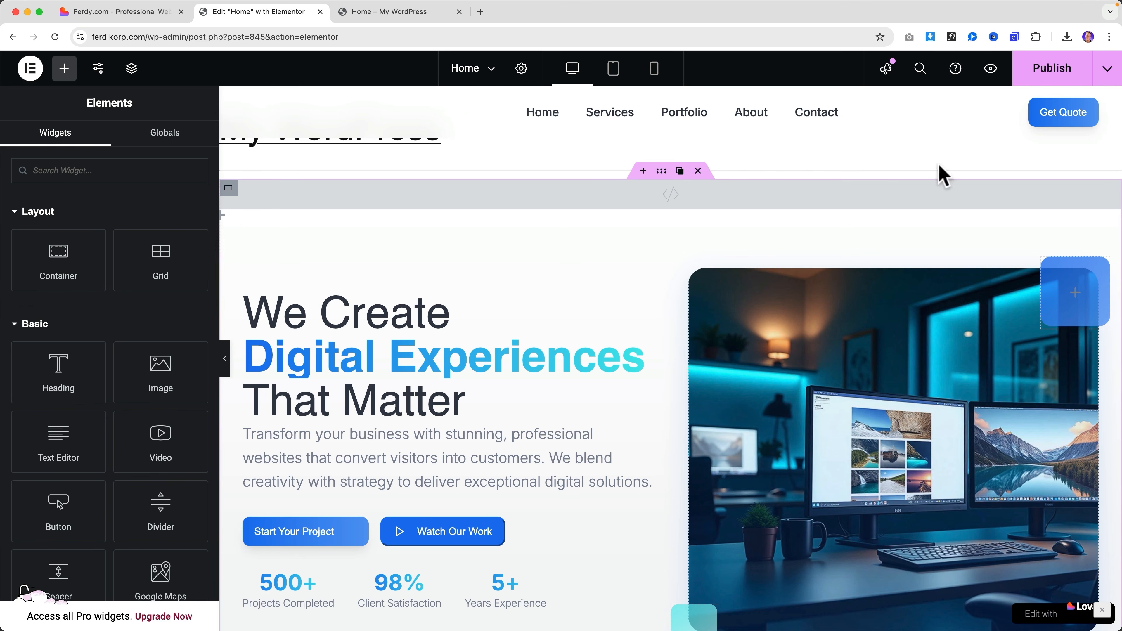
click(1041, 77)
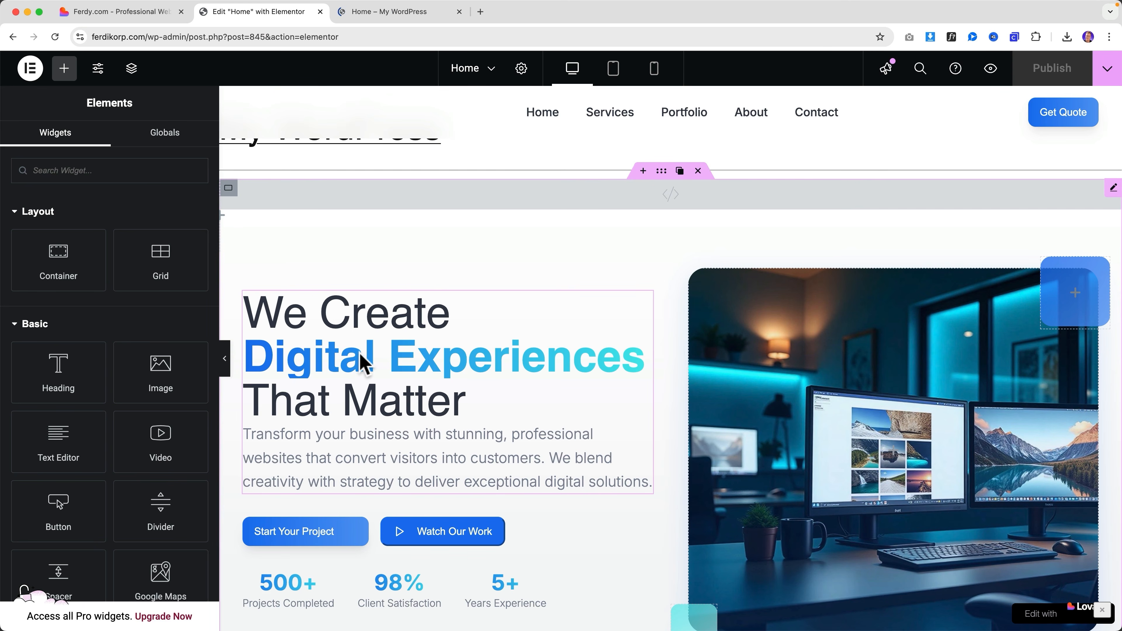
click(992, 70)
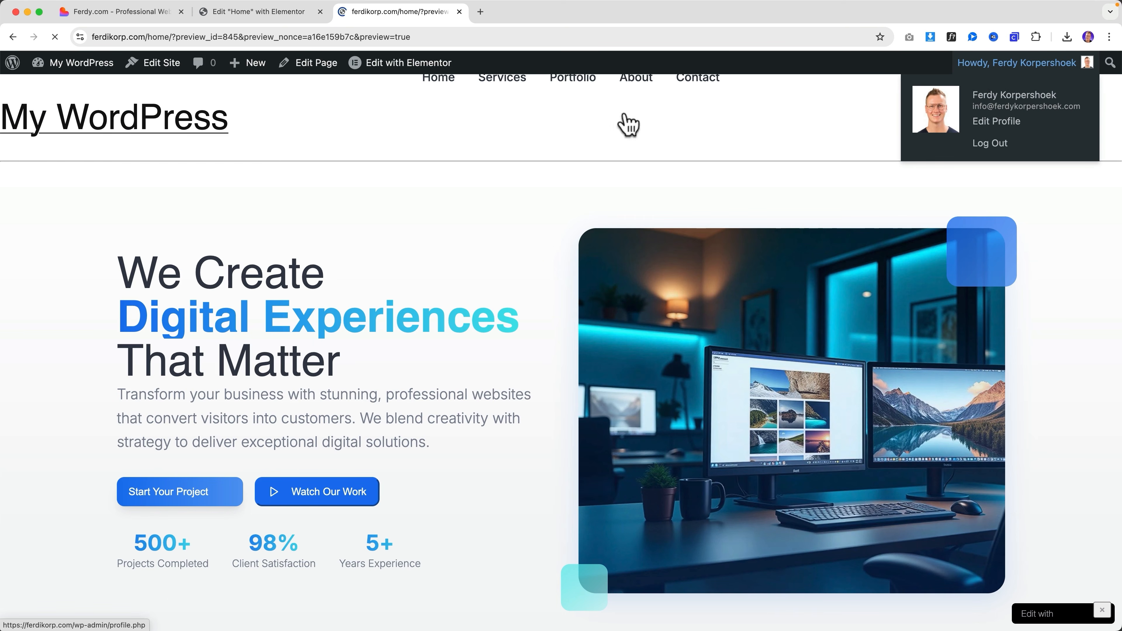
Inspect the "Digital Experiences" hero heading in the preview and copy its gradient's starting blue, rgb(25, 118, 240).
right_click(136, 318)
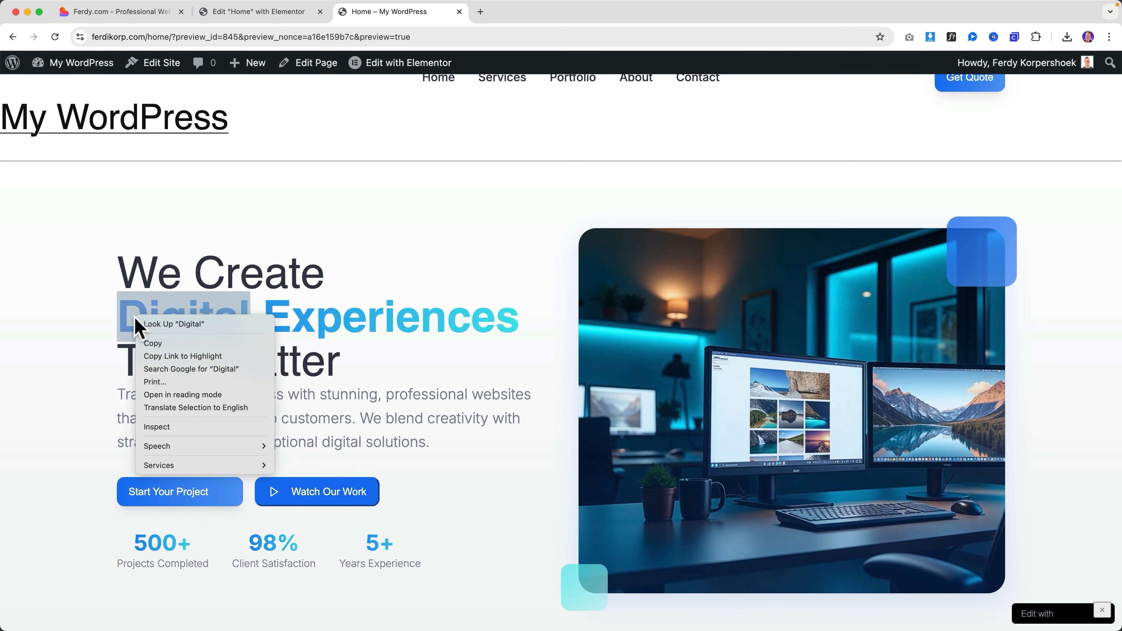
click(174, 427)
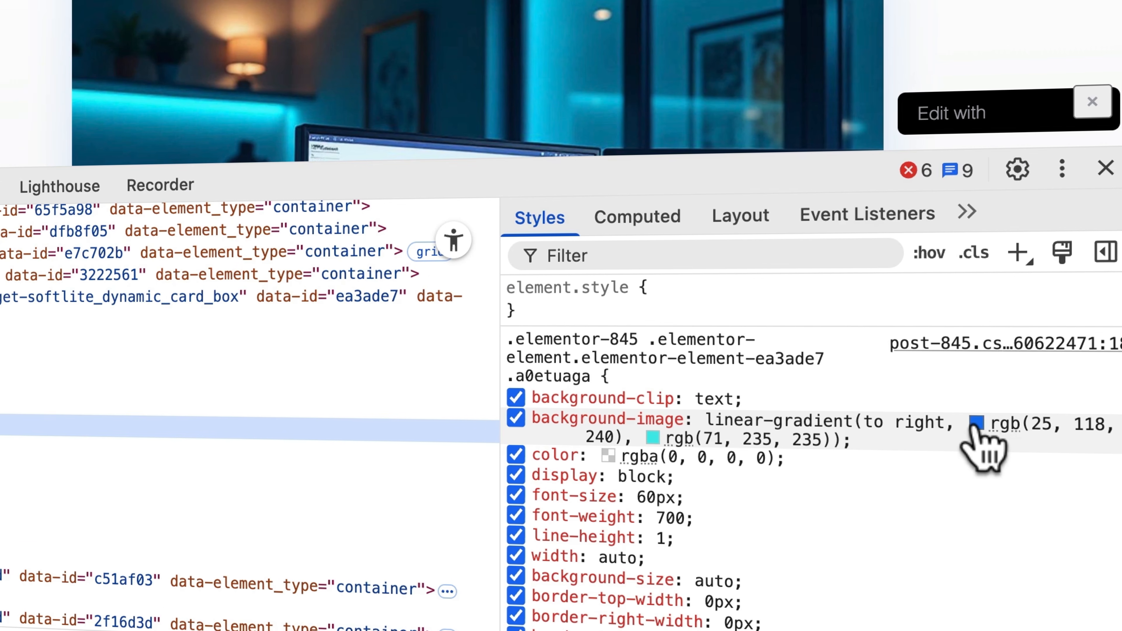
click(976, 424)
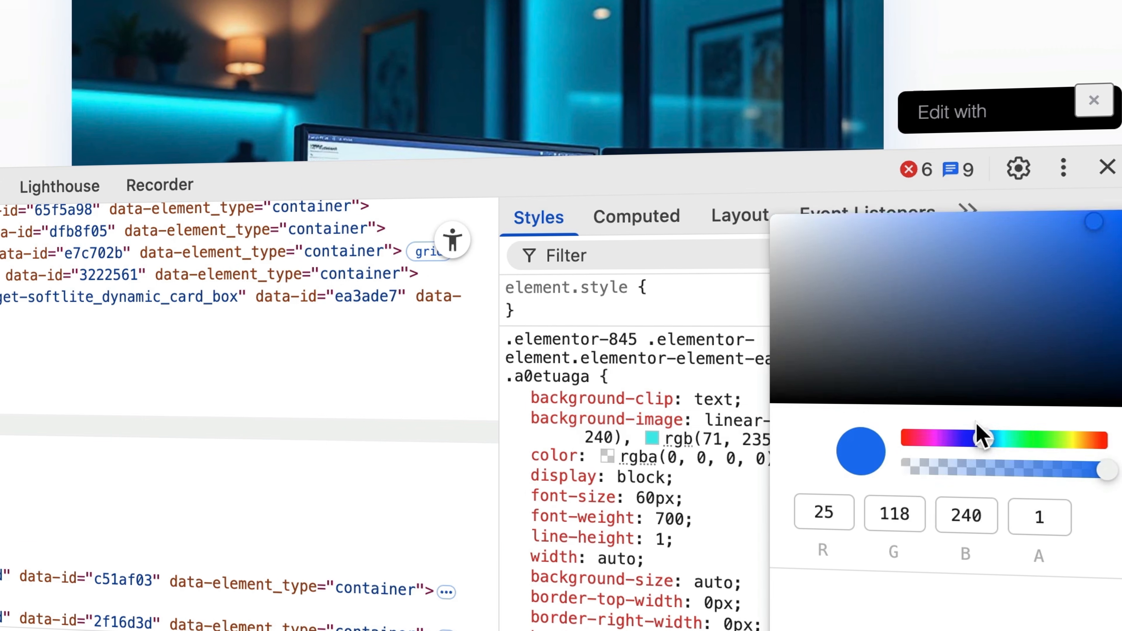
click(858, 459)
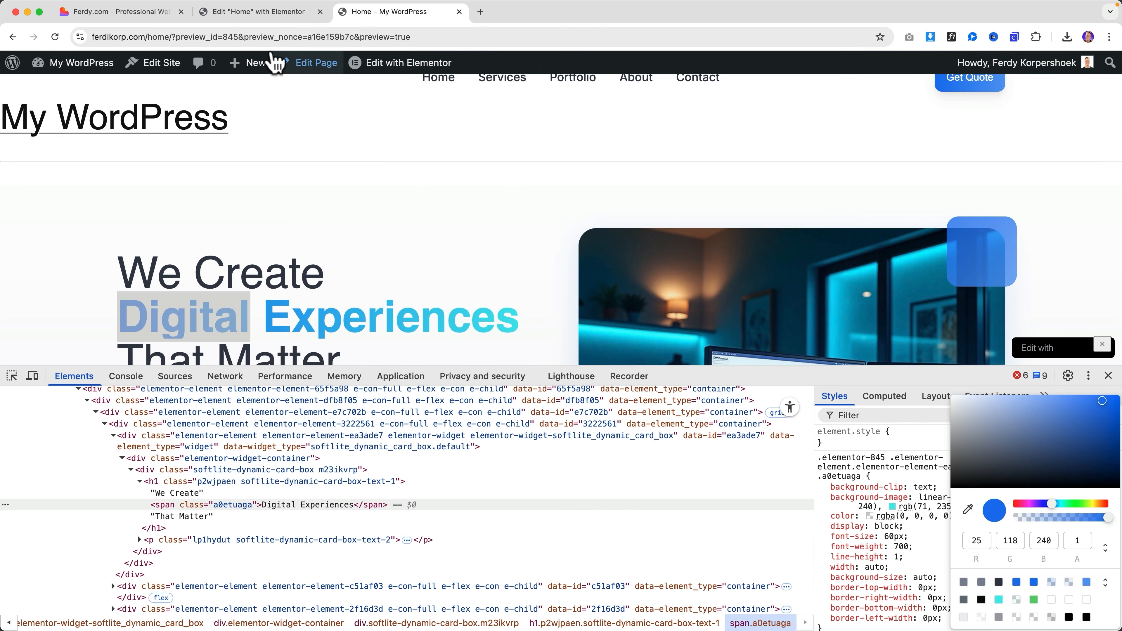
Set the Primary global color in Elementor's Site Settings to the copied blue, rgba(25, 118, 240, 1).
click(250, 14)
click(98, 68)
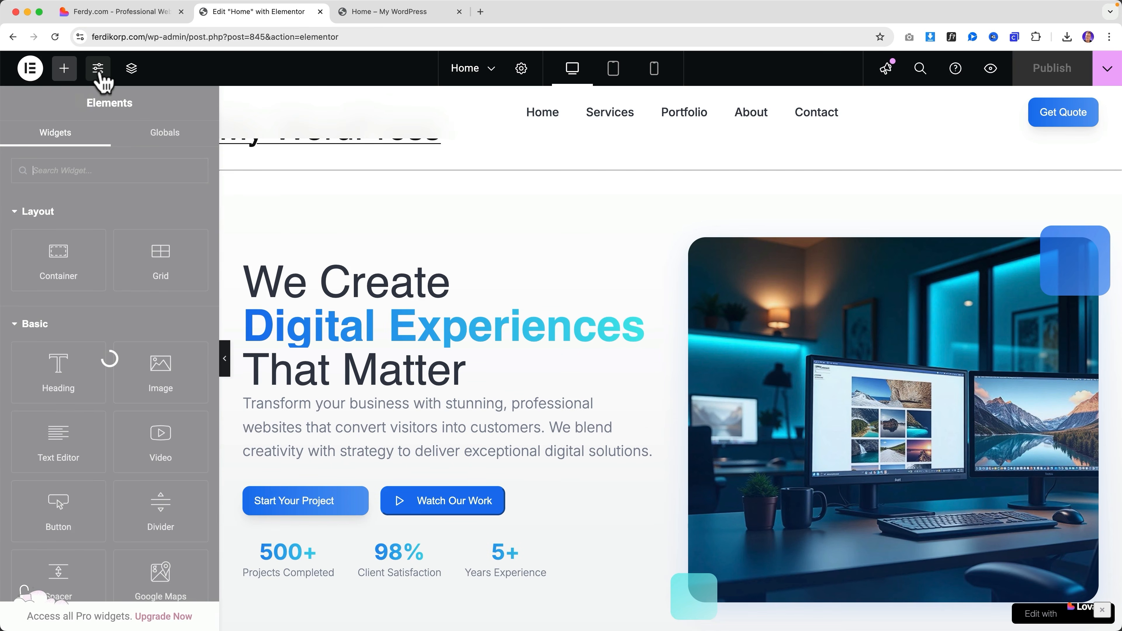
click(93, 174)
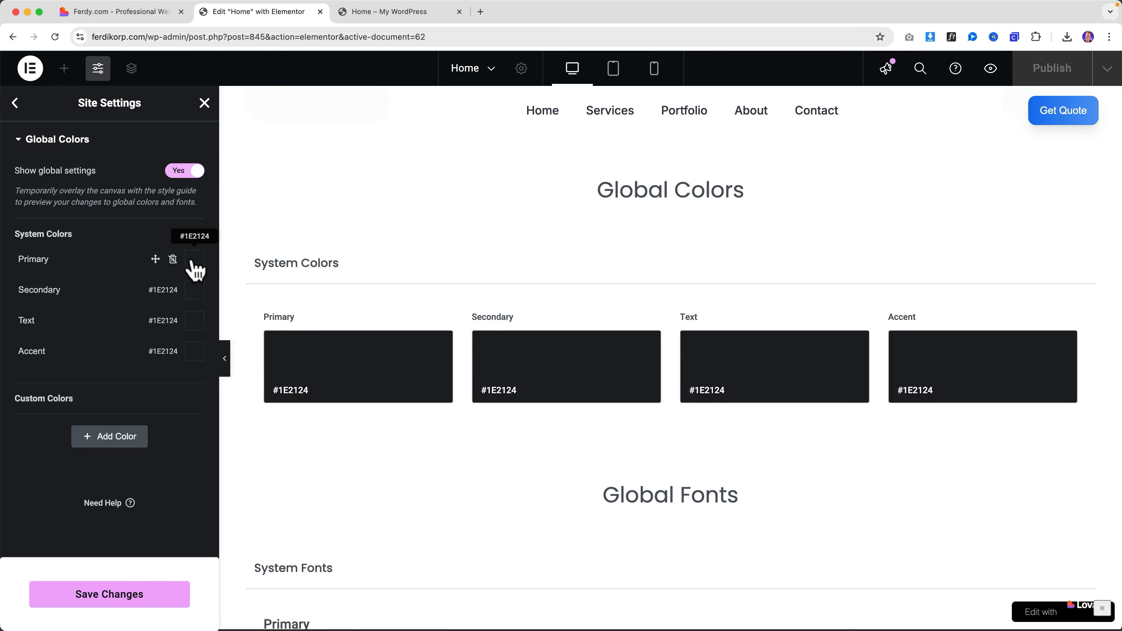
click(195, 266)
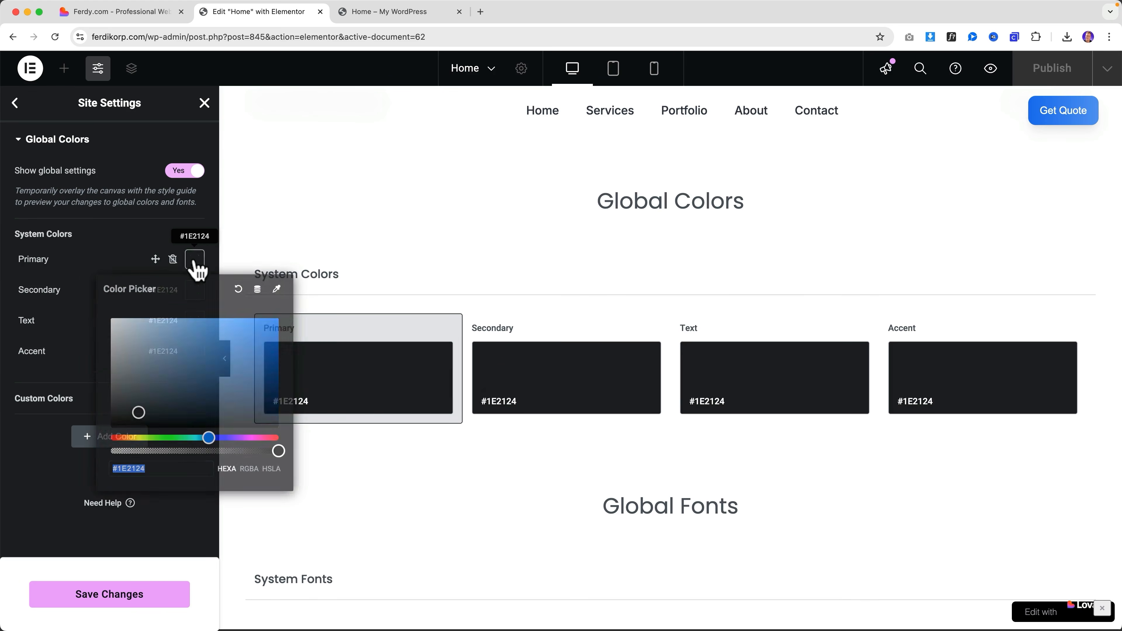
key(super+v)
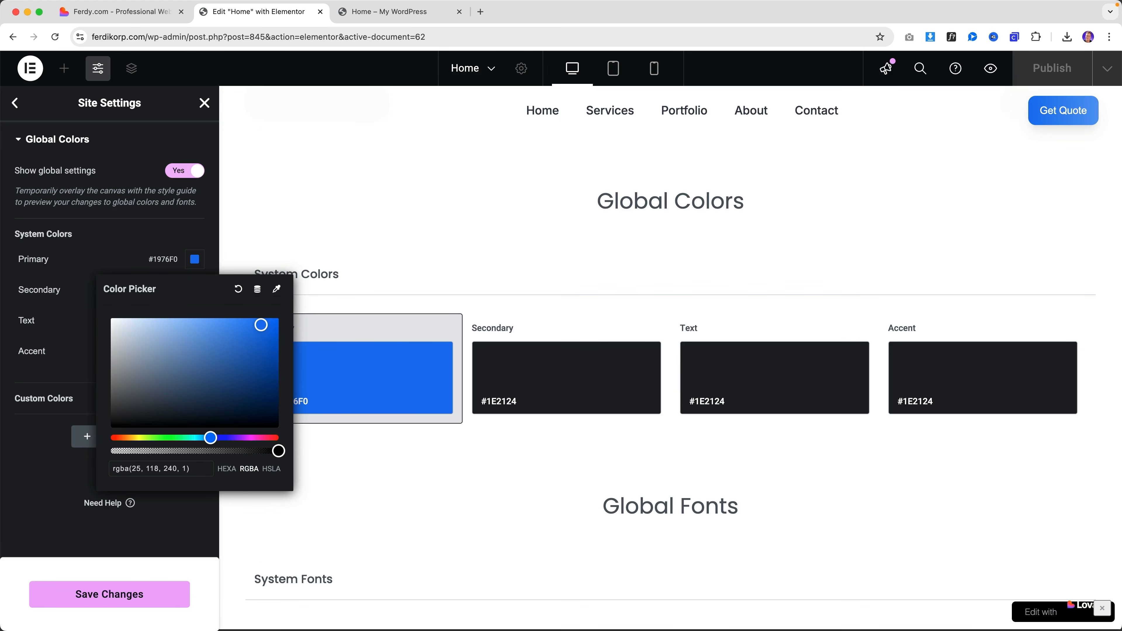
Copy the heading gradient's turquoise end color, rgb(71, 235, 235), from the preview and apply it as Elementor's Secondary global color.
click(399, 11)
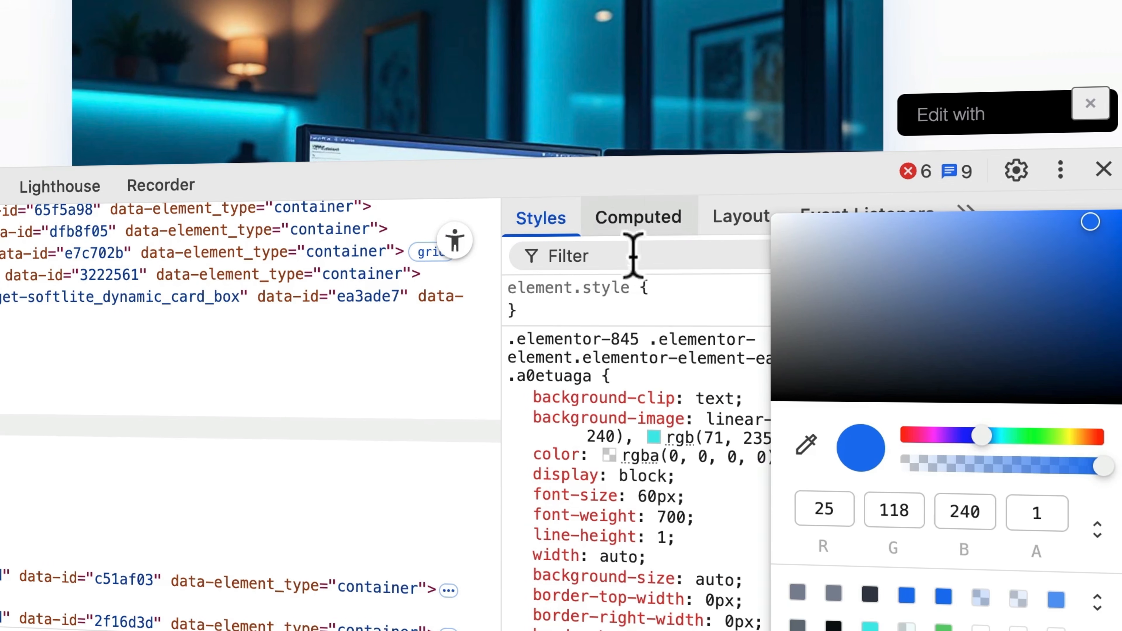
click(653, 438)
click(653, 438)
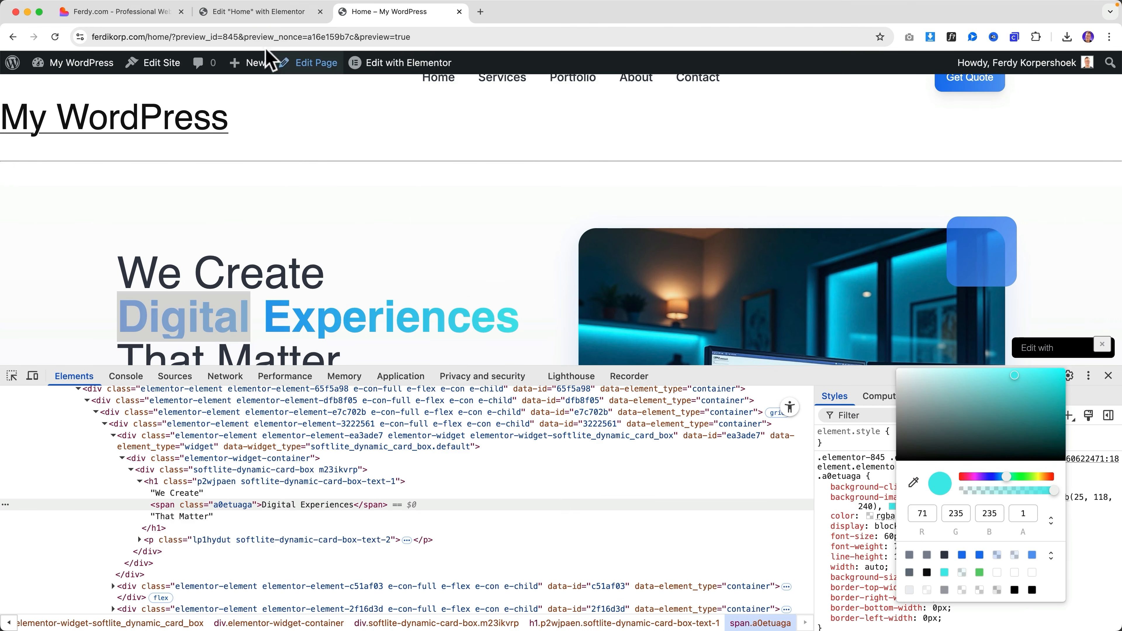
click(250, 18)
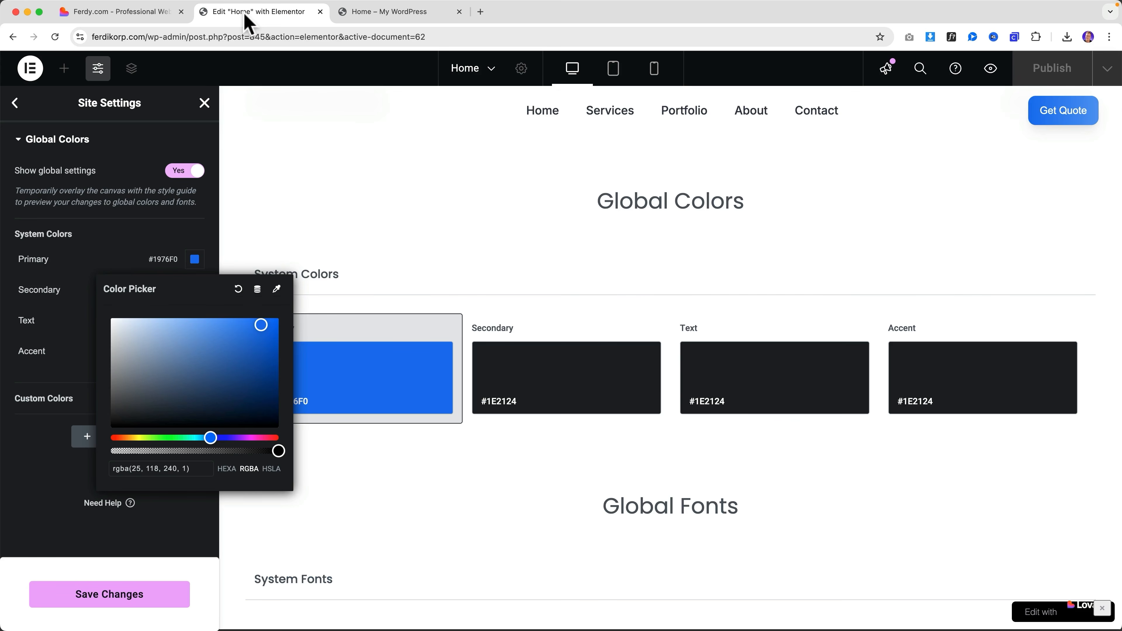
click(205, 288)
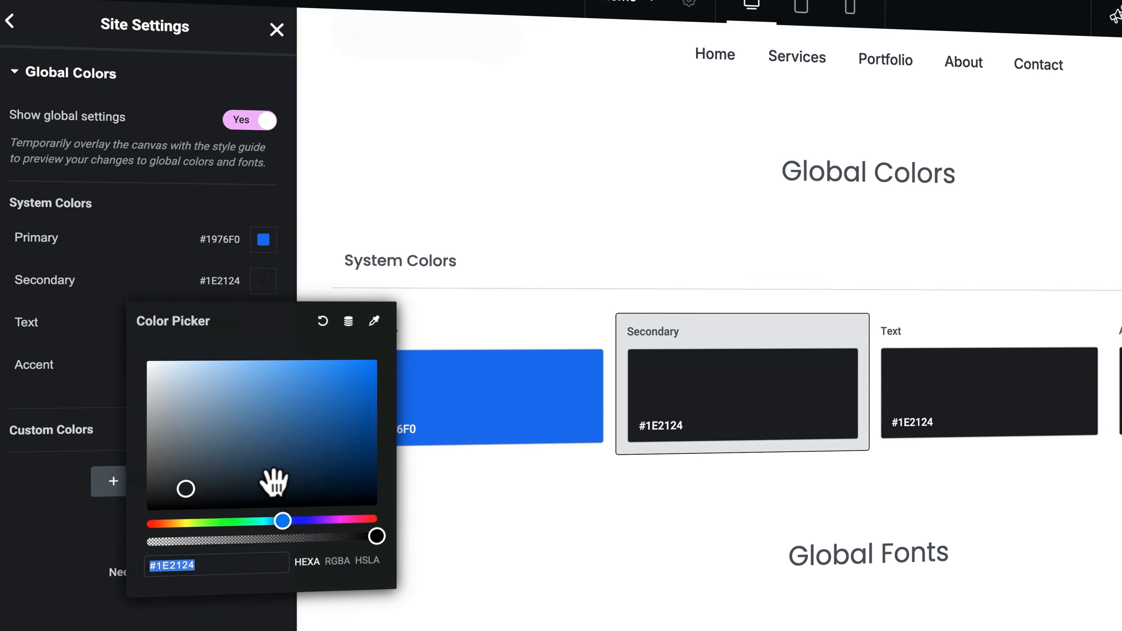
key(ctrl+v)
click(44, 314)
Set the Text global color to #222222 and close its color picker.
click(261, 324)
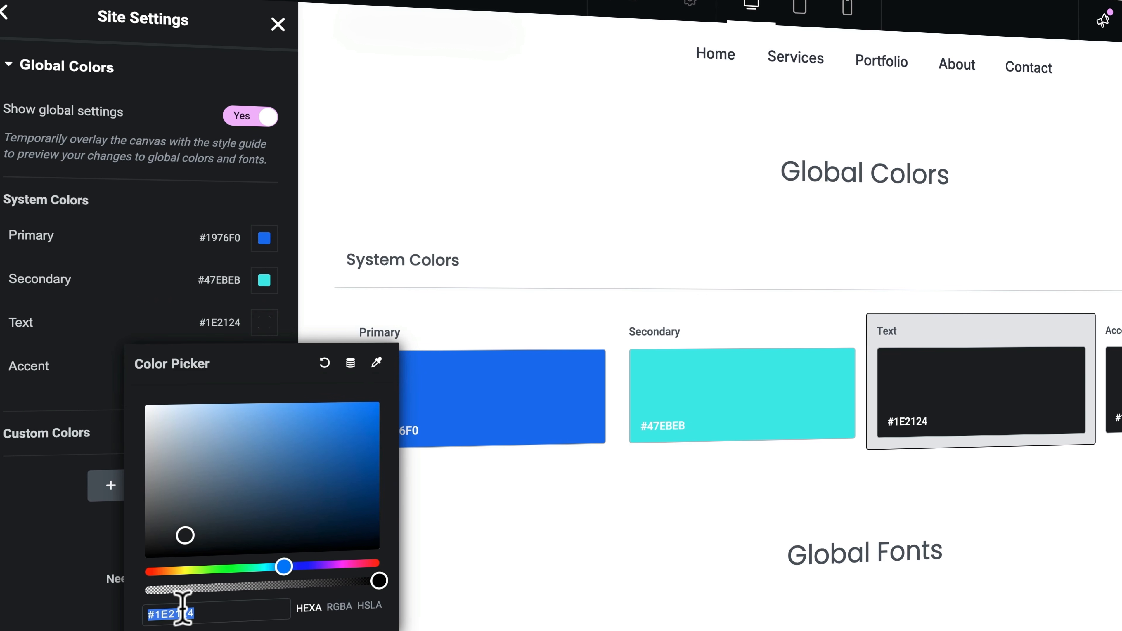
text(#222222)
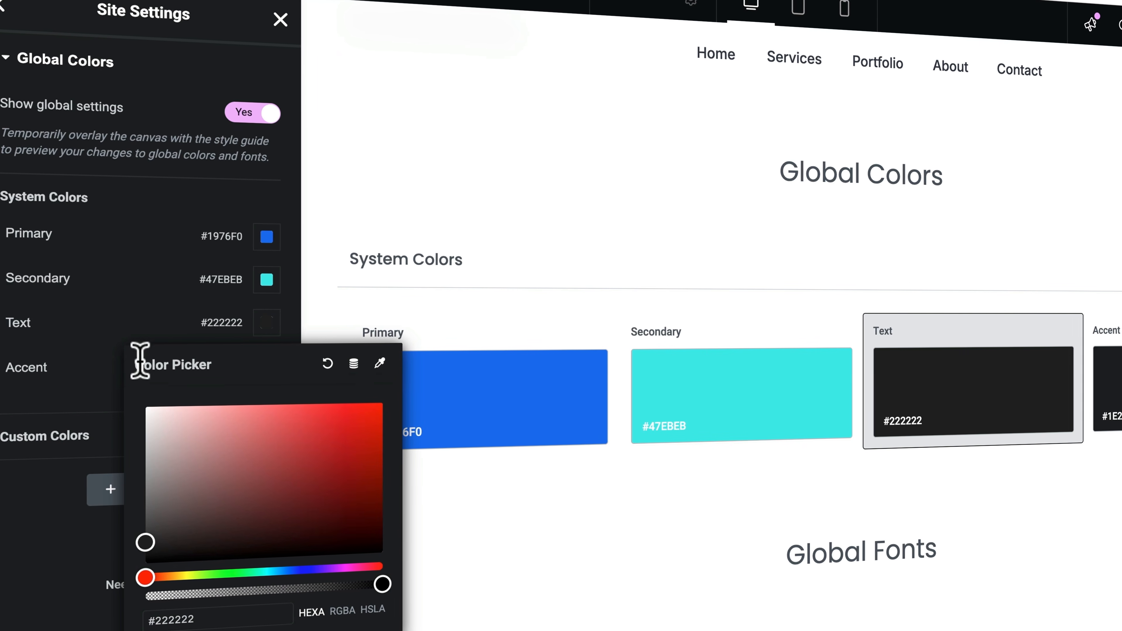
click(127, 326)
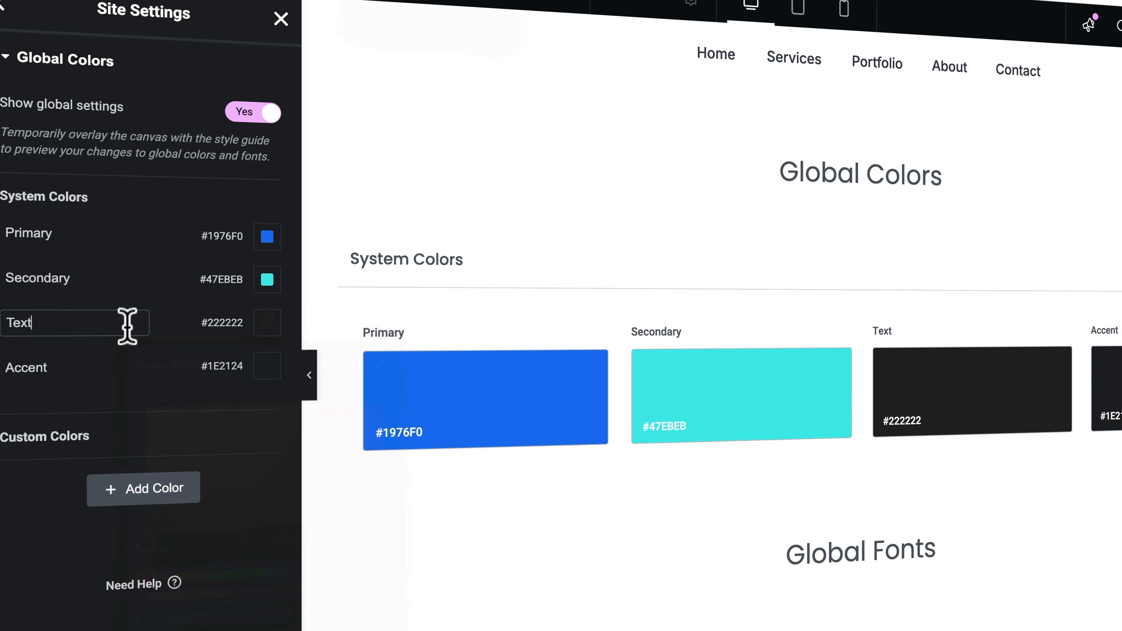
Copy the Secondary global color, rgba(71, 235, 235, 1), to the Accent color, and save and close the site settings.
click(268, 280)
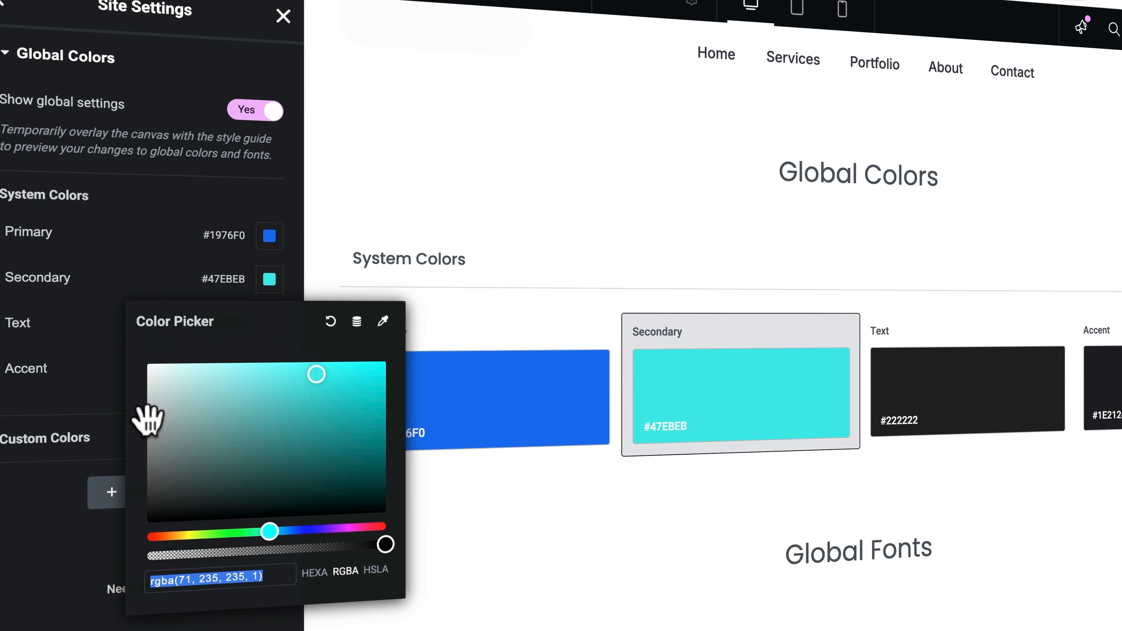
click(58, 310)
click(271, 373)
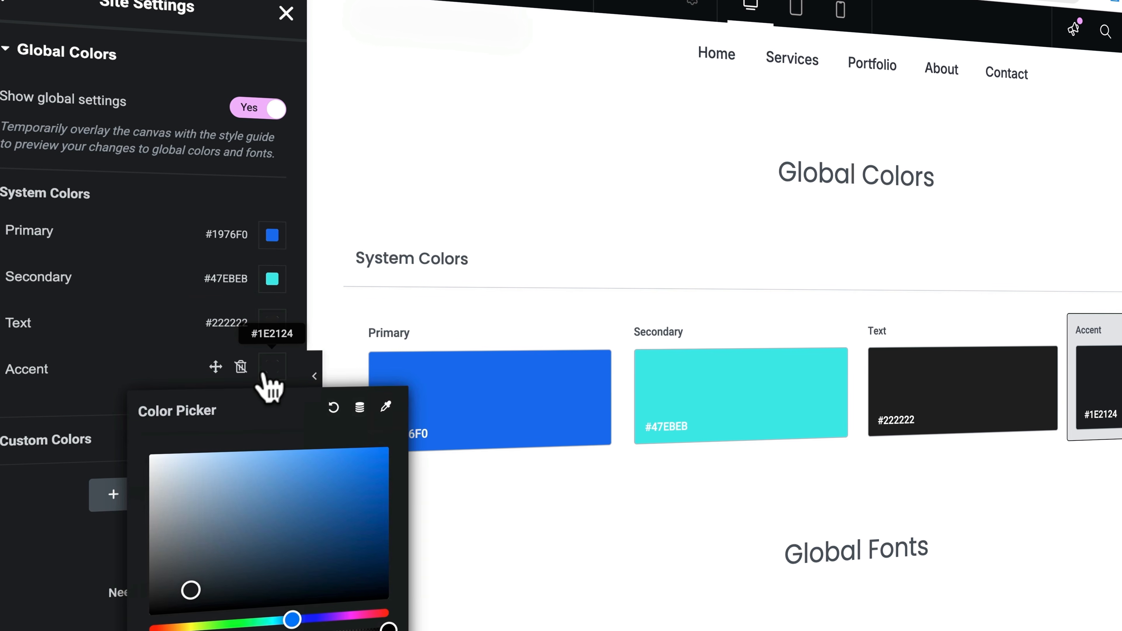
click(157, 353)
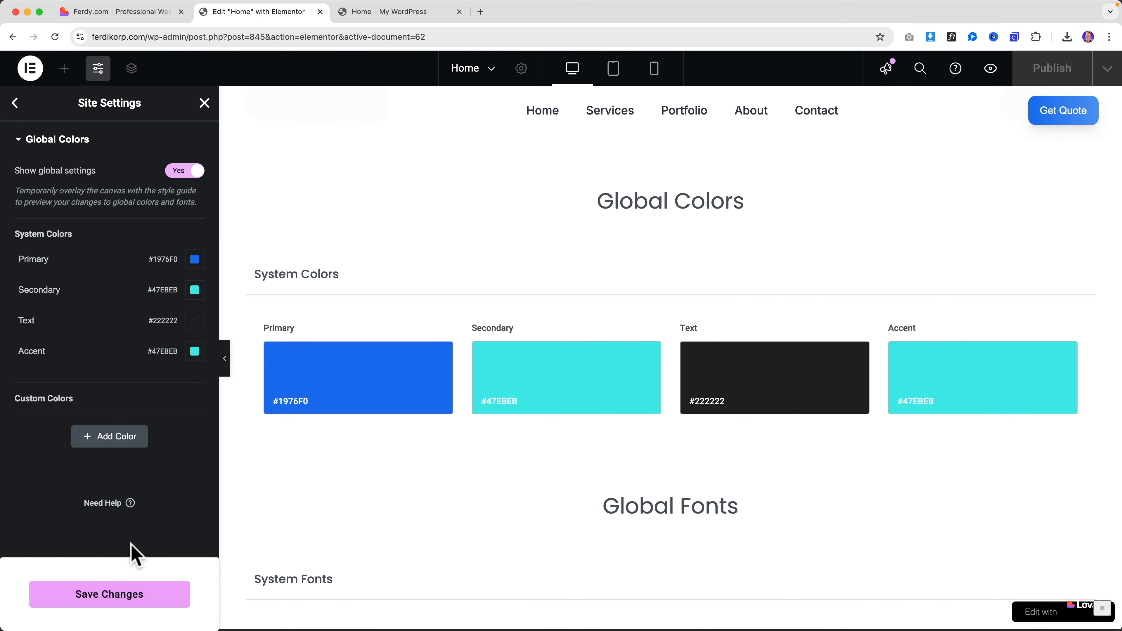
click(129, 601)
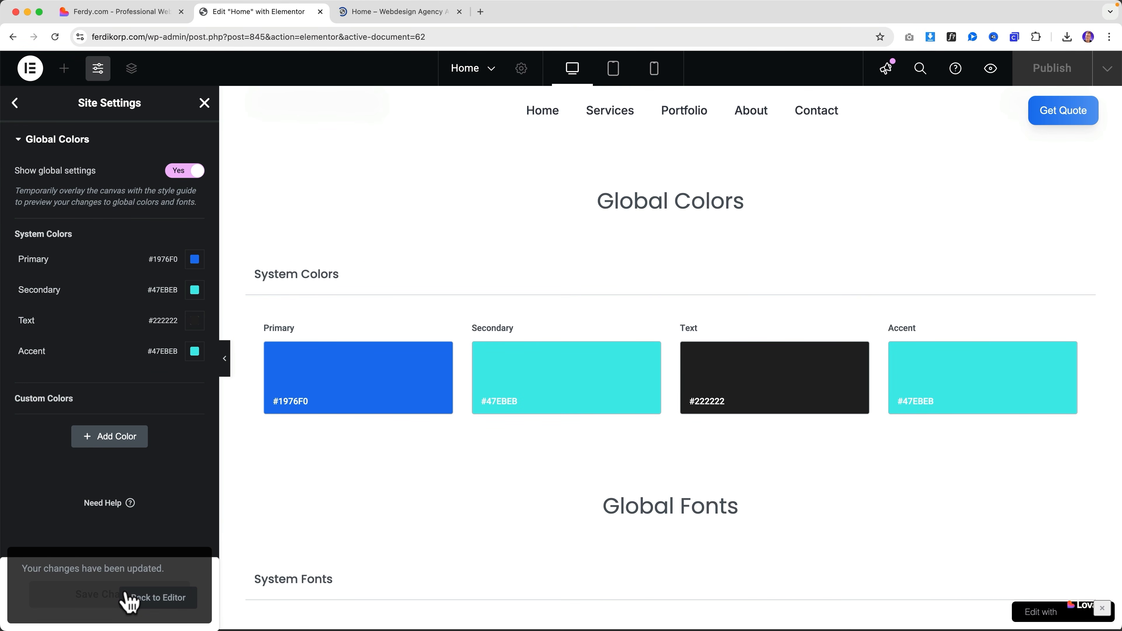
click(204, 103)
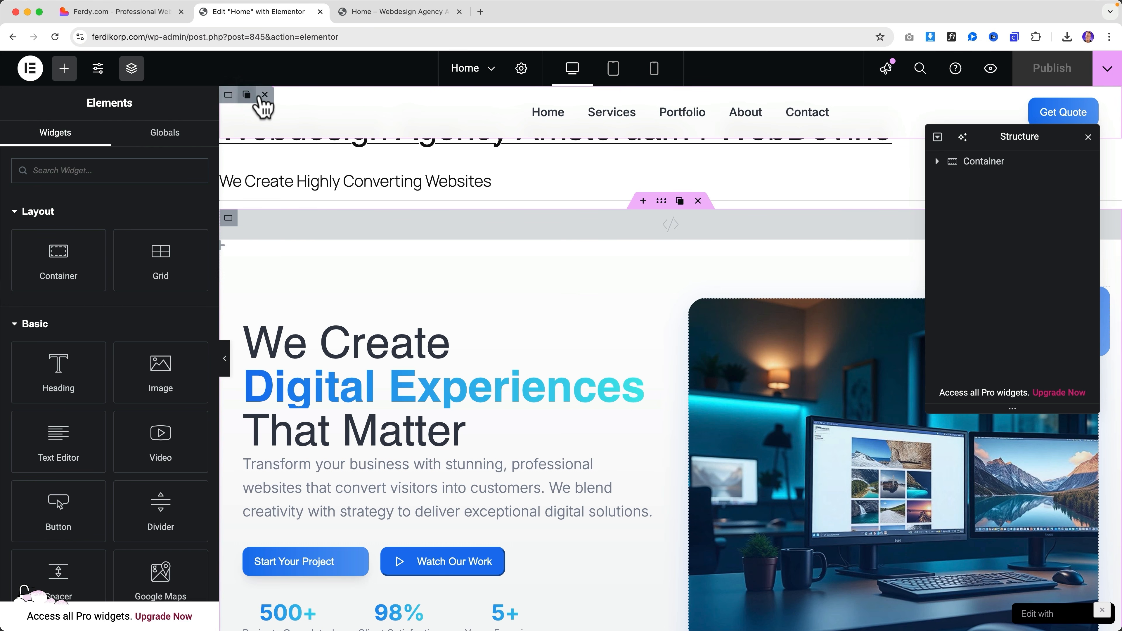
Delete the cloned navigation header with its container and the HTML widget with its empty container above the hero section.
click(265, 95)
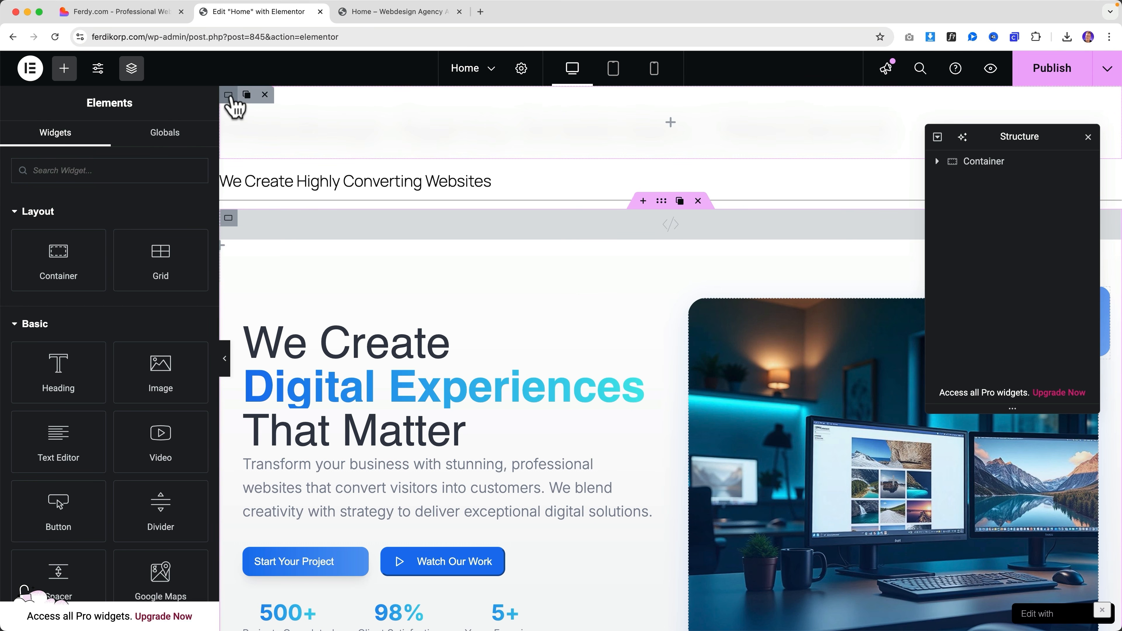
click(265, 95)
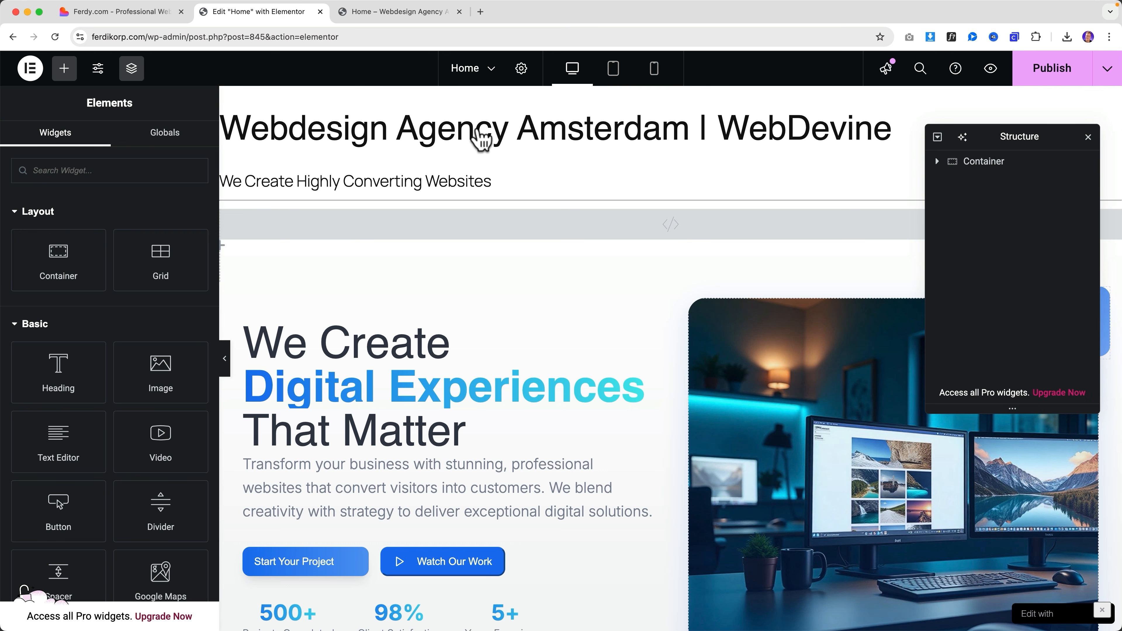
click(424, 236)
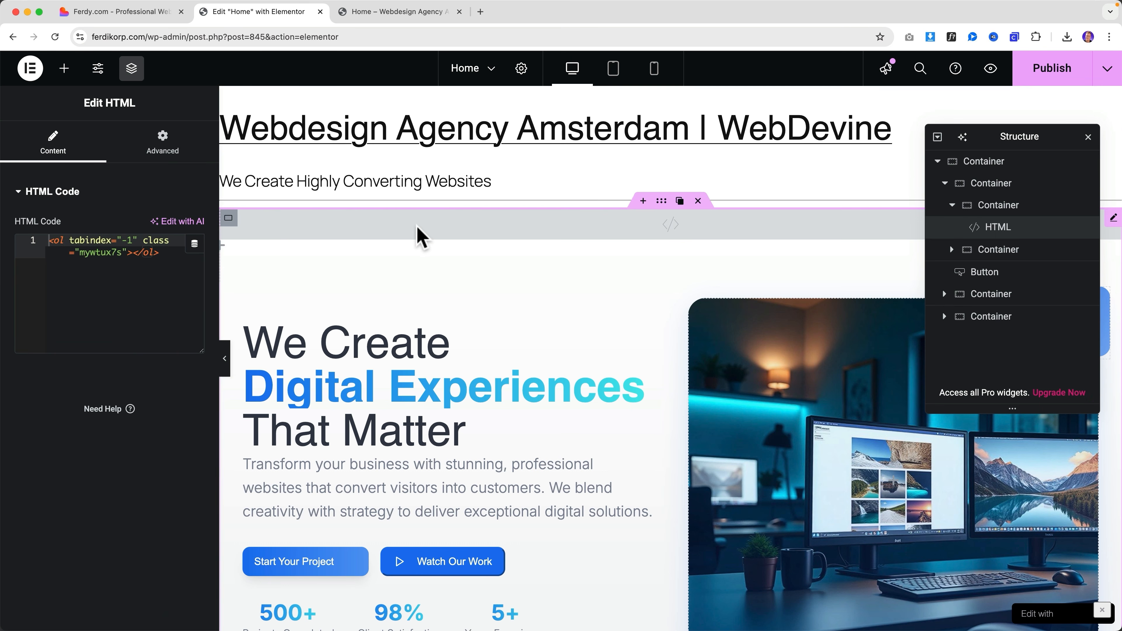
right_click(418, 229)
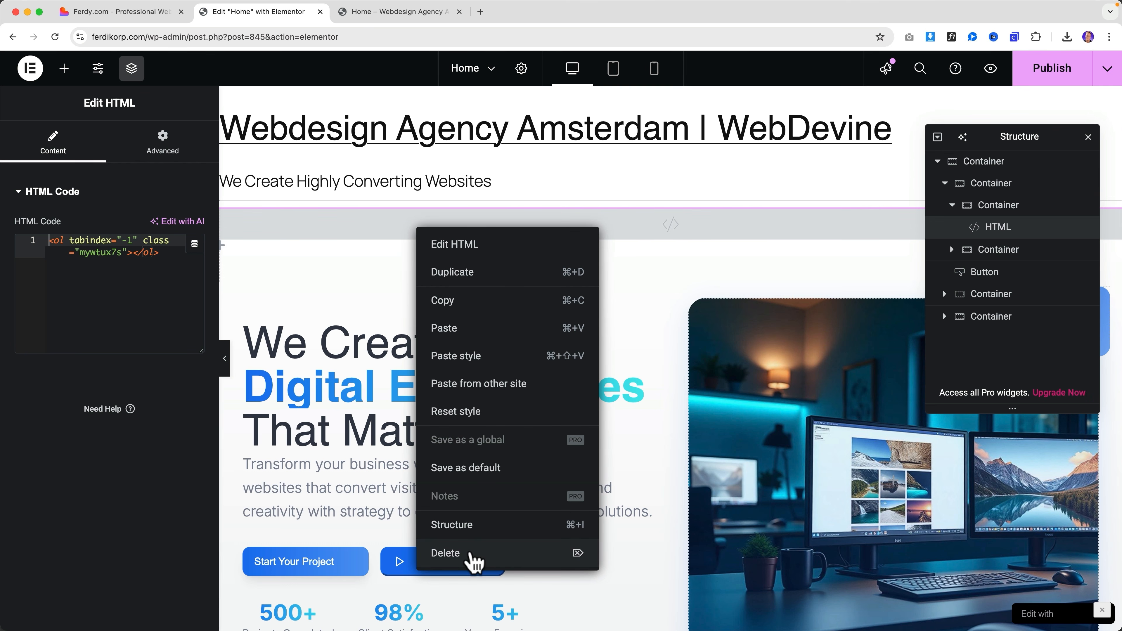
click(473, 556)
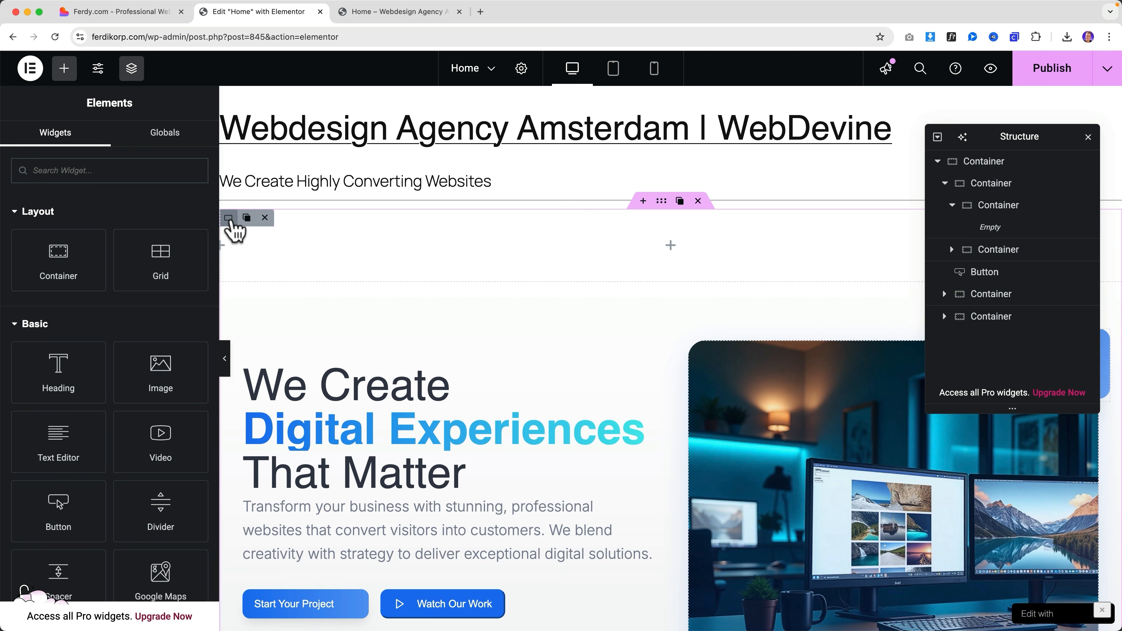
click(266, 219)
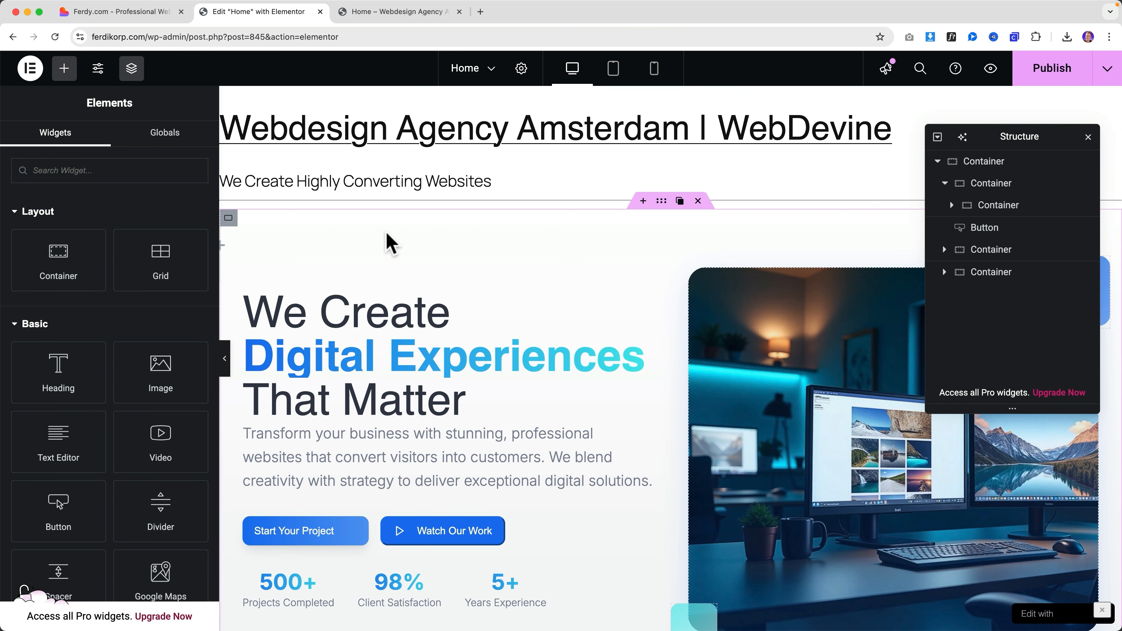
scroll(603, 285, down, 1)
scroll(603, 284, up, 1)
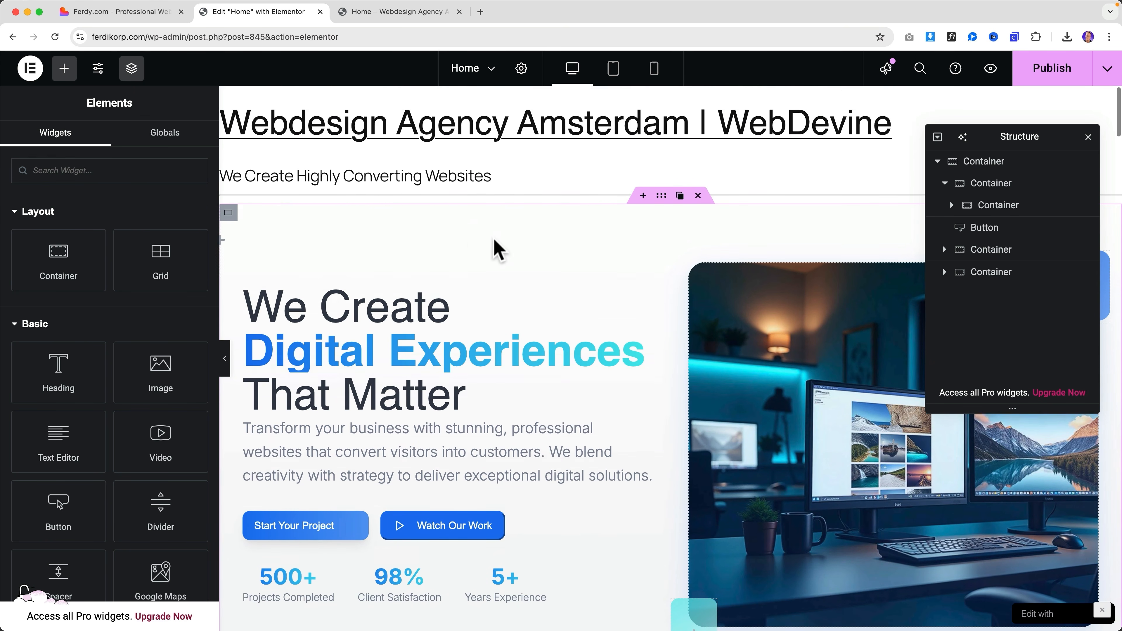
Switch to the original Lovable site and review its sections from the hero to the client testimonials.
click(154, 14)
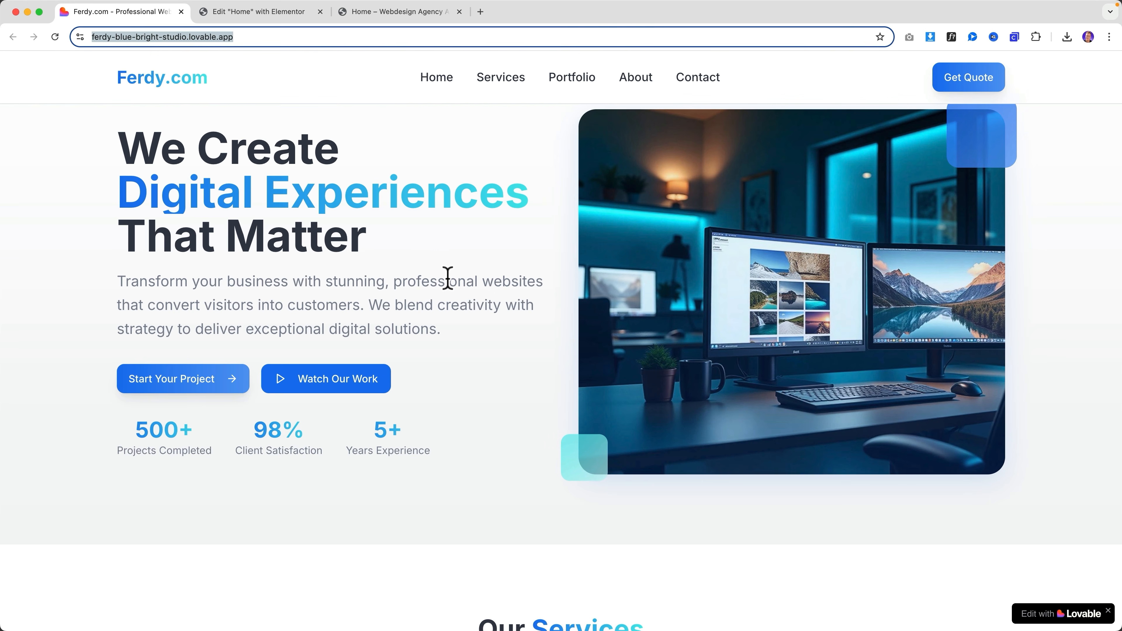
scroll(448, 278, down, 4)
scroll(449, 280, down, 5)
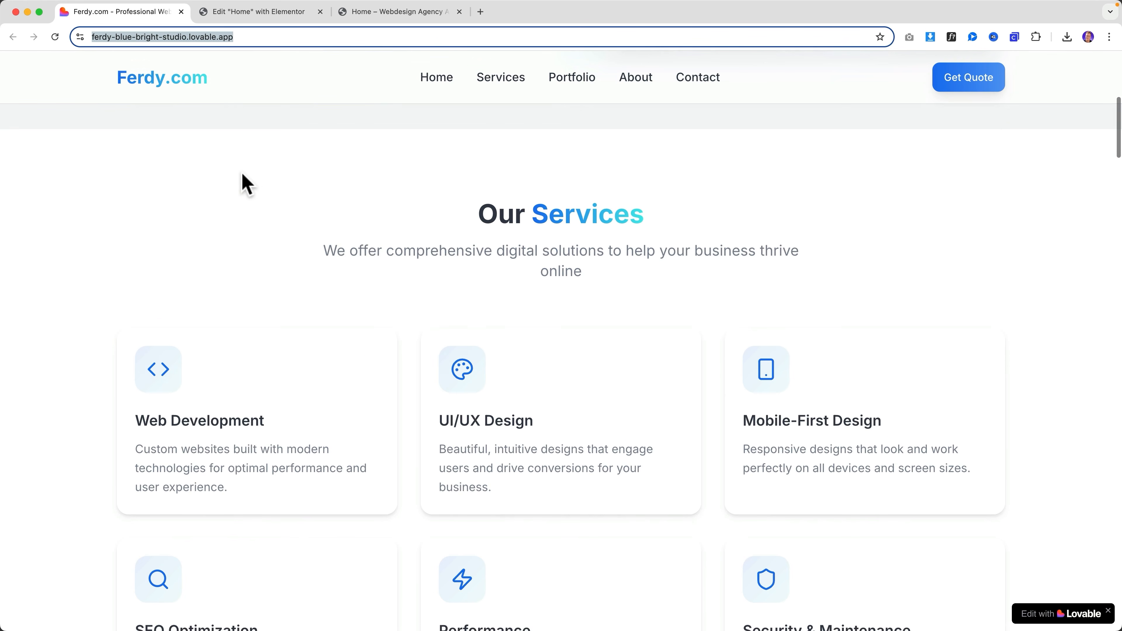
scroll(131, 232, down, 15)
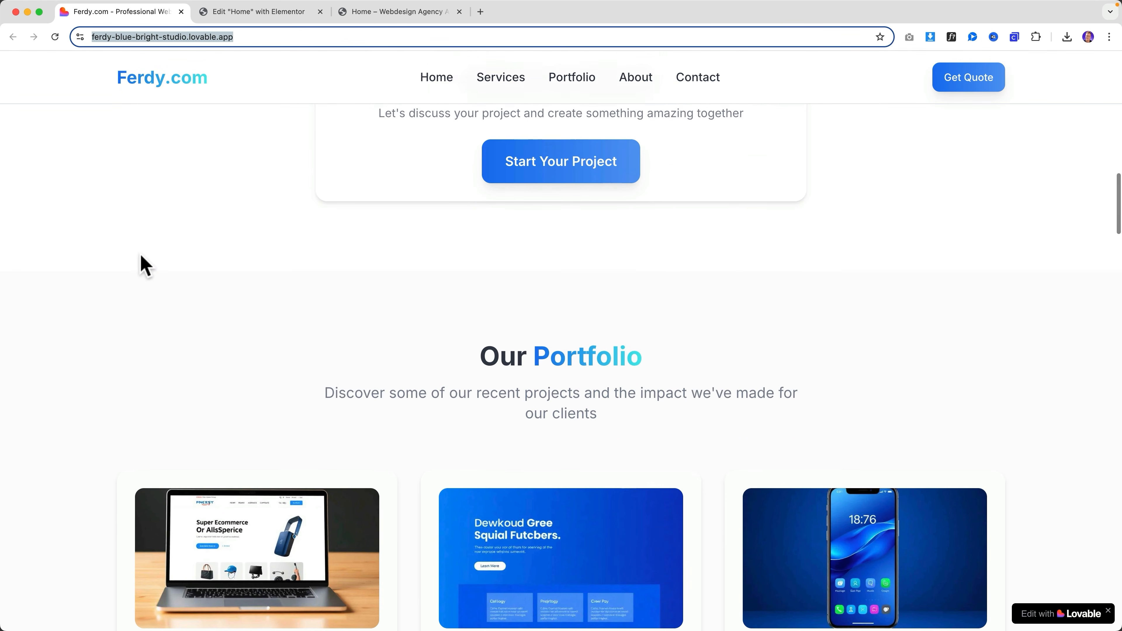
scroll(318, 327, down, 15)
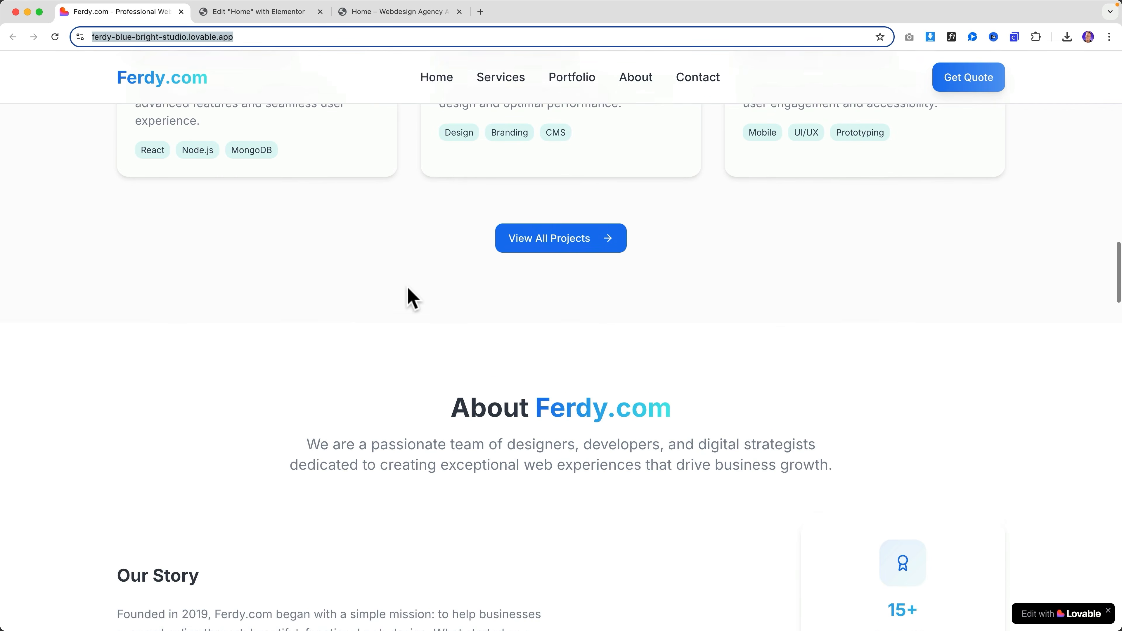
scroll(400, 301, down, 15)
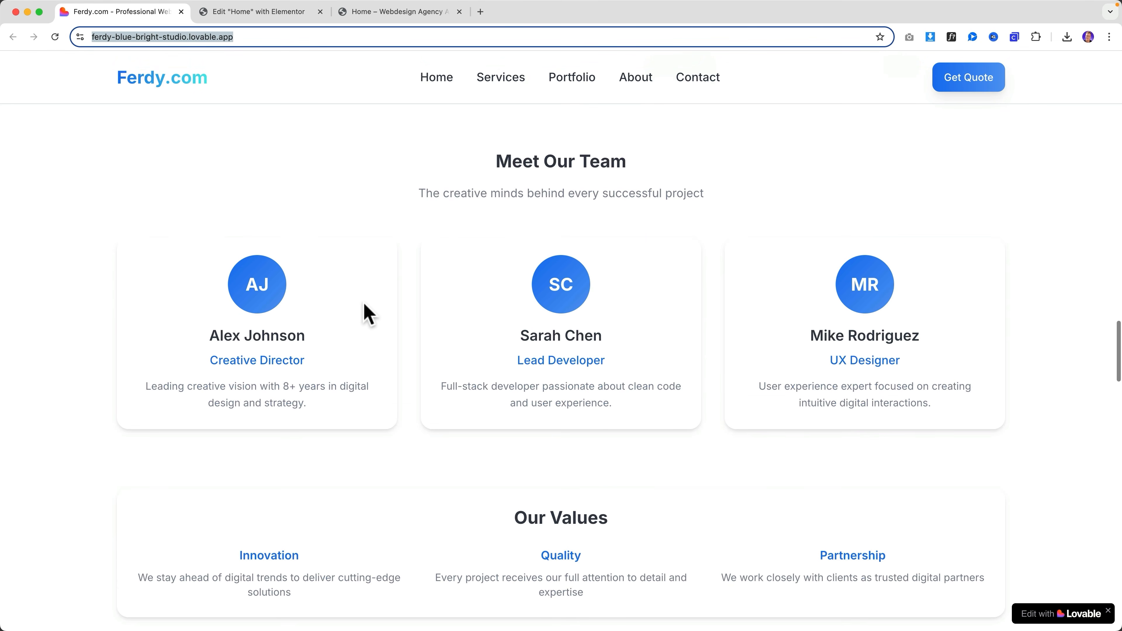
scroll(400, 301, down, 16)
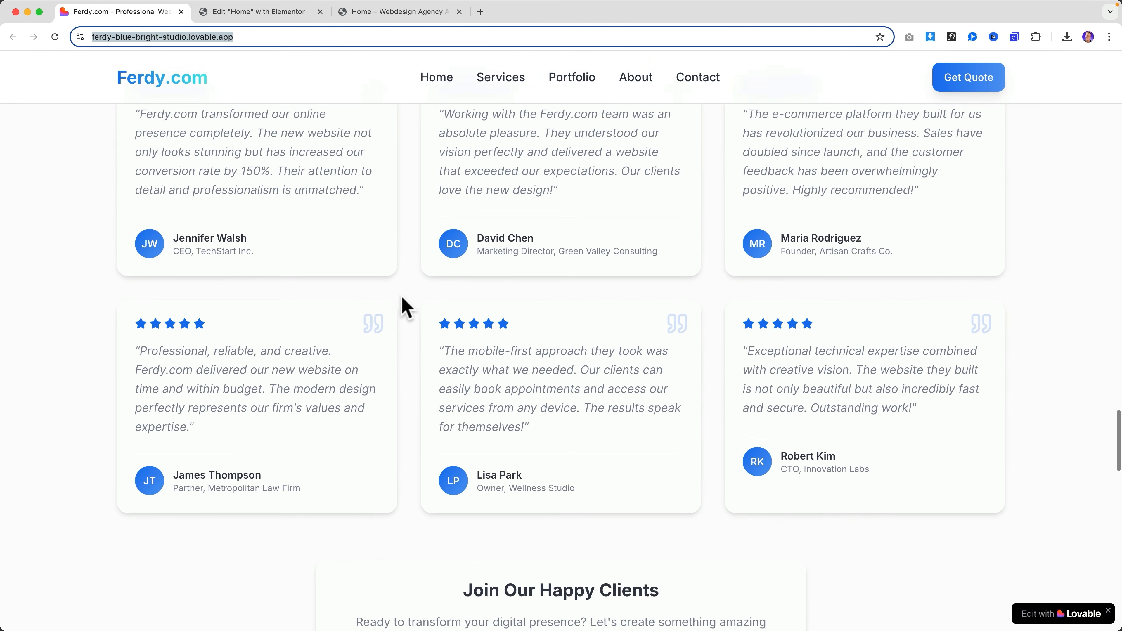
scroll(233, 108, up, 10)
Return to the Elementor editor and compare the converted hero and Services sections with the original design.
click(249, 13)
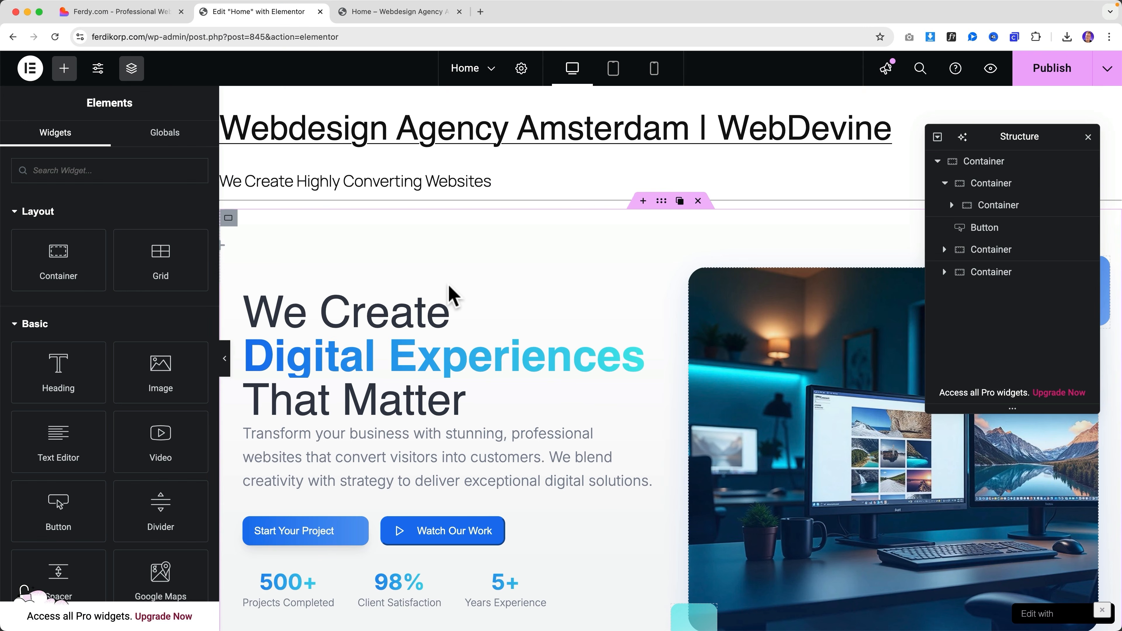
scroll(599, 276, down, 7)
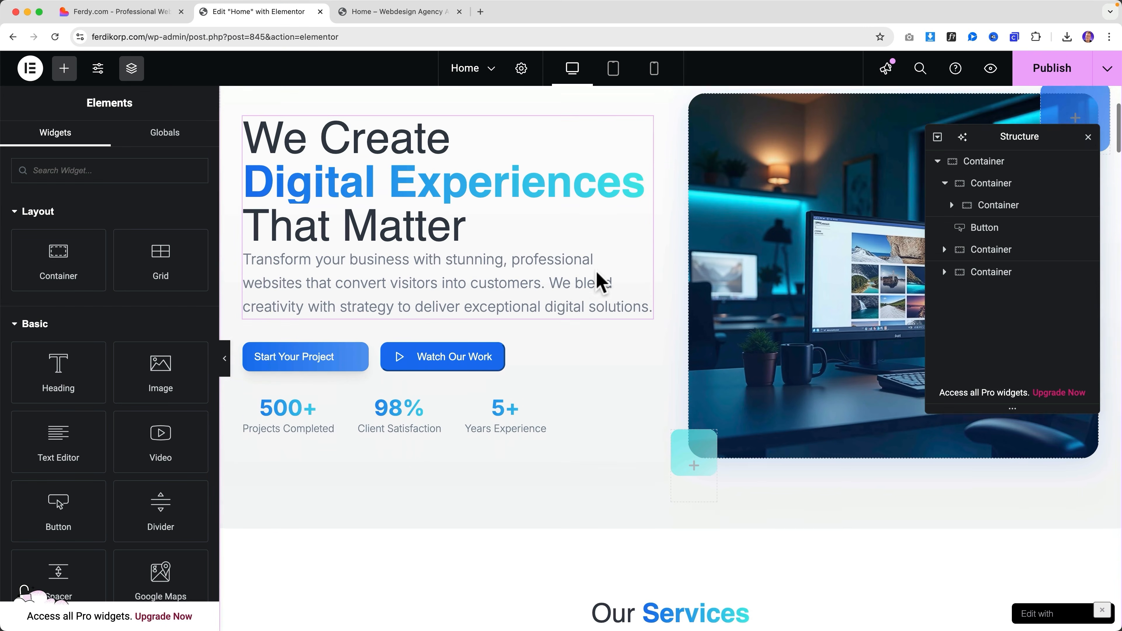
scroll(441, 393, up, 1)
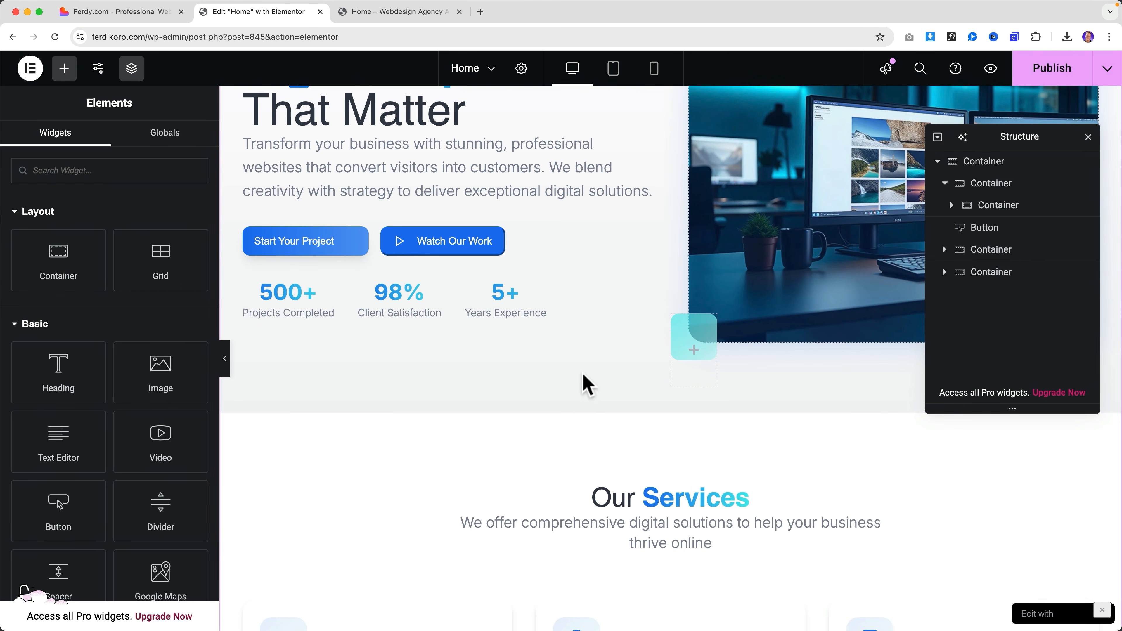
scroll(619, 391, down, 4)
scroll(619, 389, down, 12)
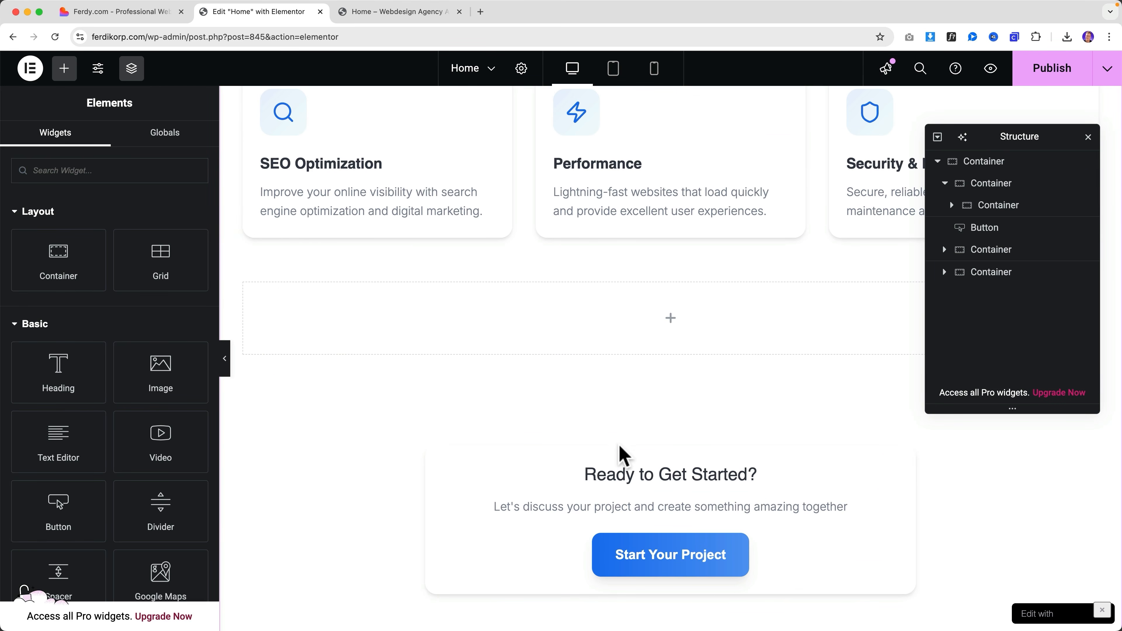
scroll(621, 448, down, 2)
Select the "Ready to Get Started?" card box and examine where it sits in the page's Structure tree.
click(414, 409)
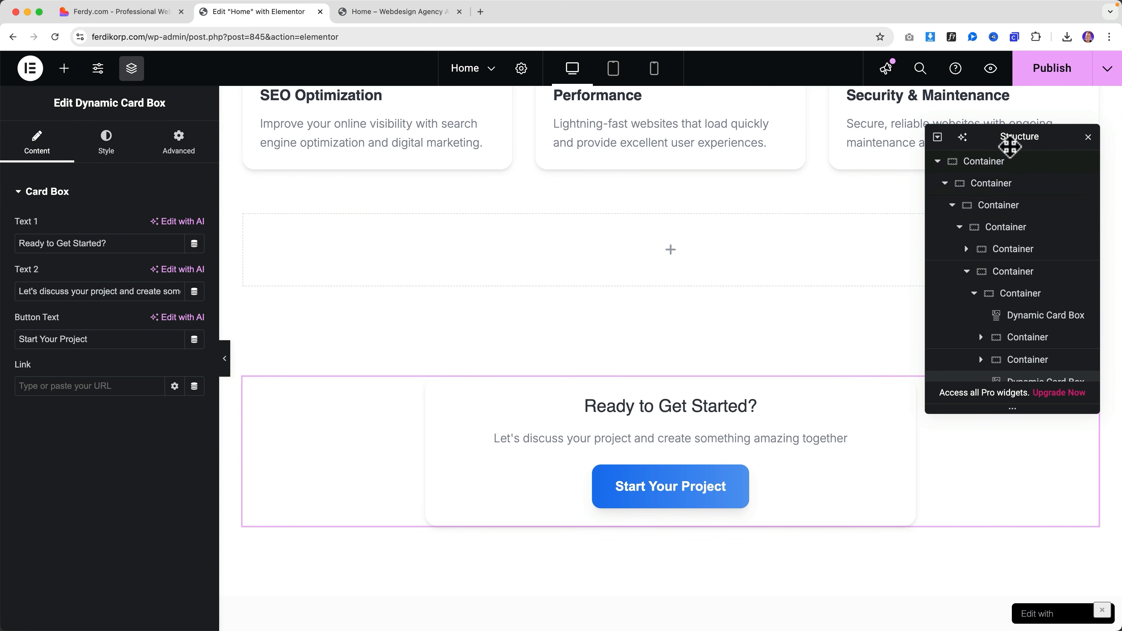
click(132, 71)
click(132, 71)
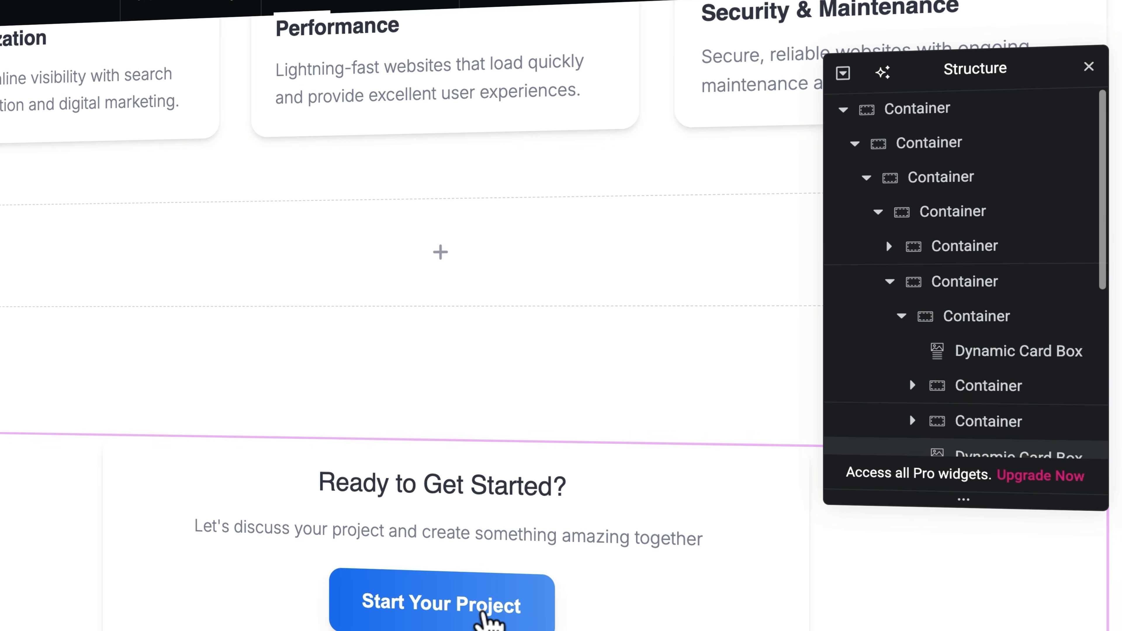
scroll(992, 394, down, 5)
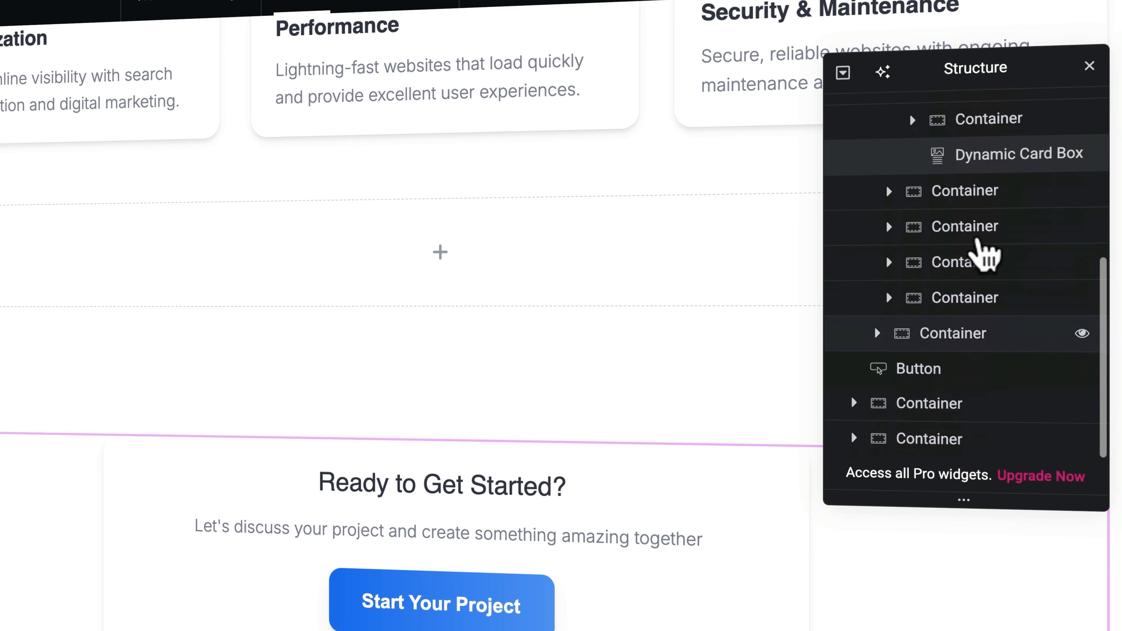
scroll(972, 181, up, 1)
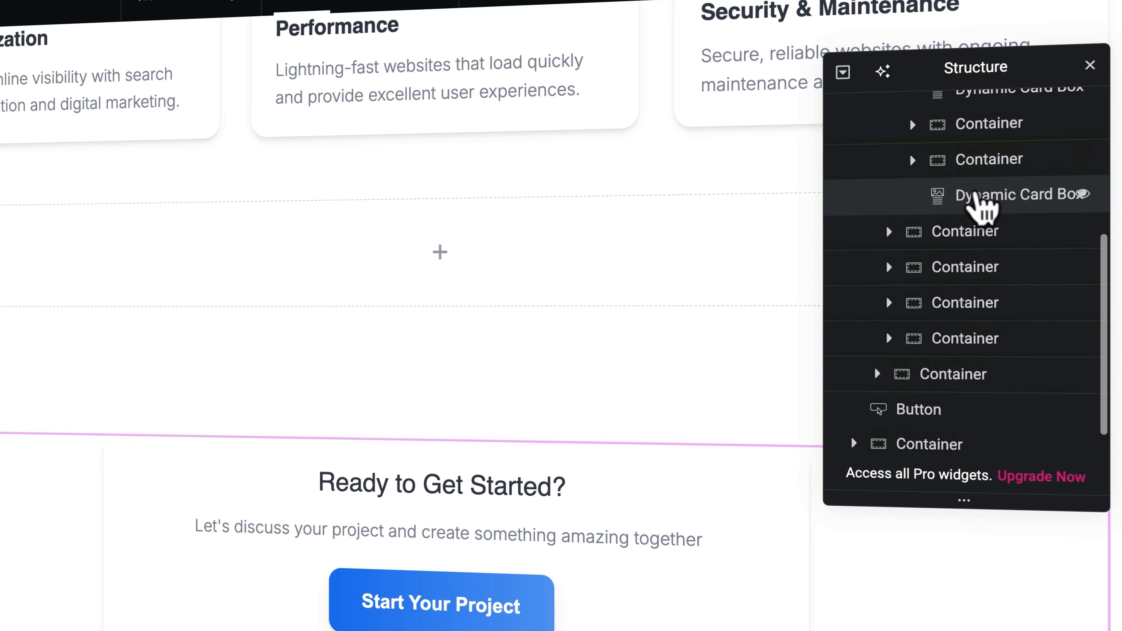
scroll(979, 204, up, 1)
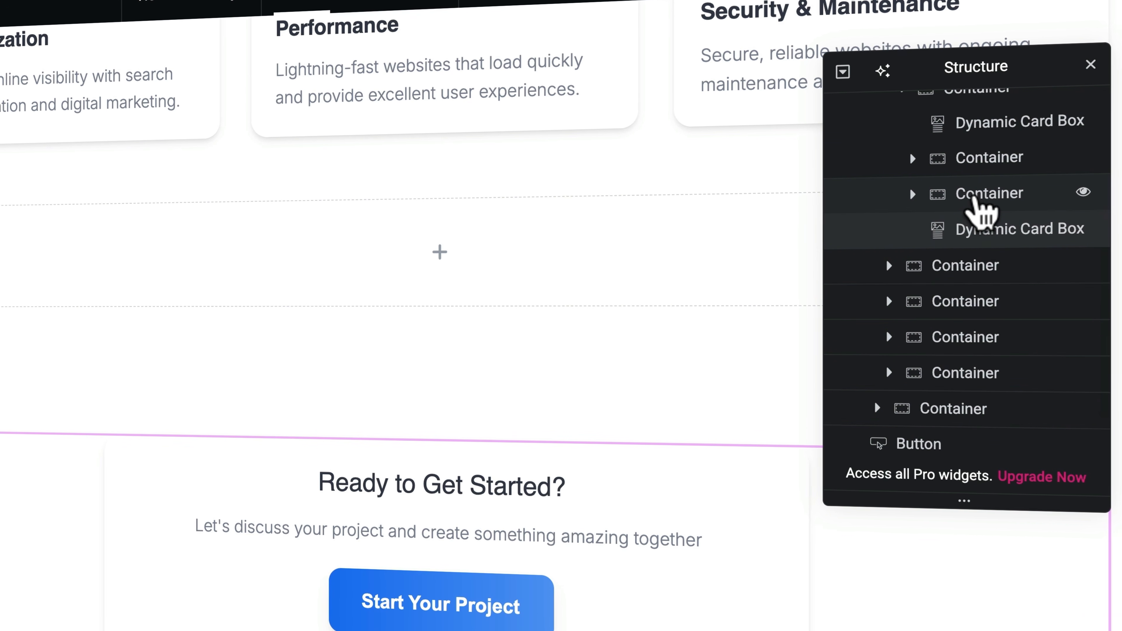
Review the converted Portfolio, About, Meet Our Team and Our Values sections on the Home page.
scroll(697, 334, down, 8)
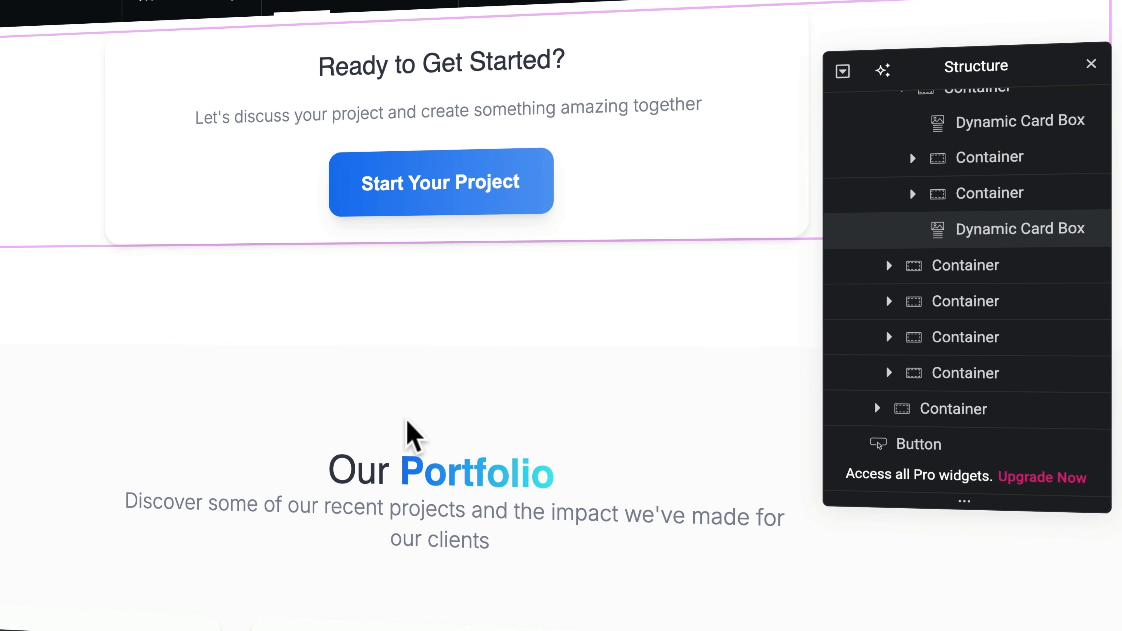
scroll(78, 393, down, 7)
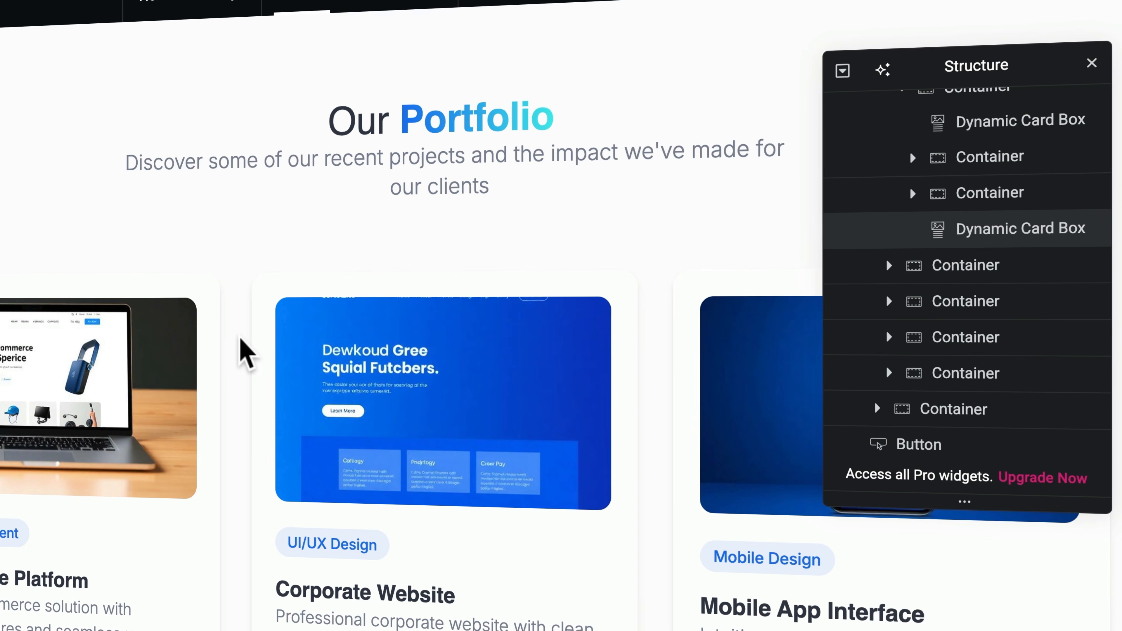
scroll(240, 352, down, 8)
scroll(240, 340, down, 17)
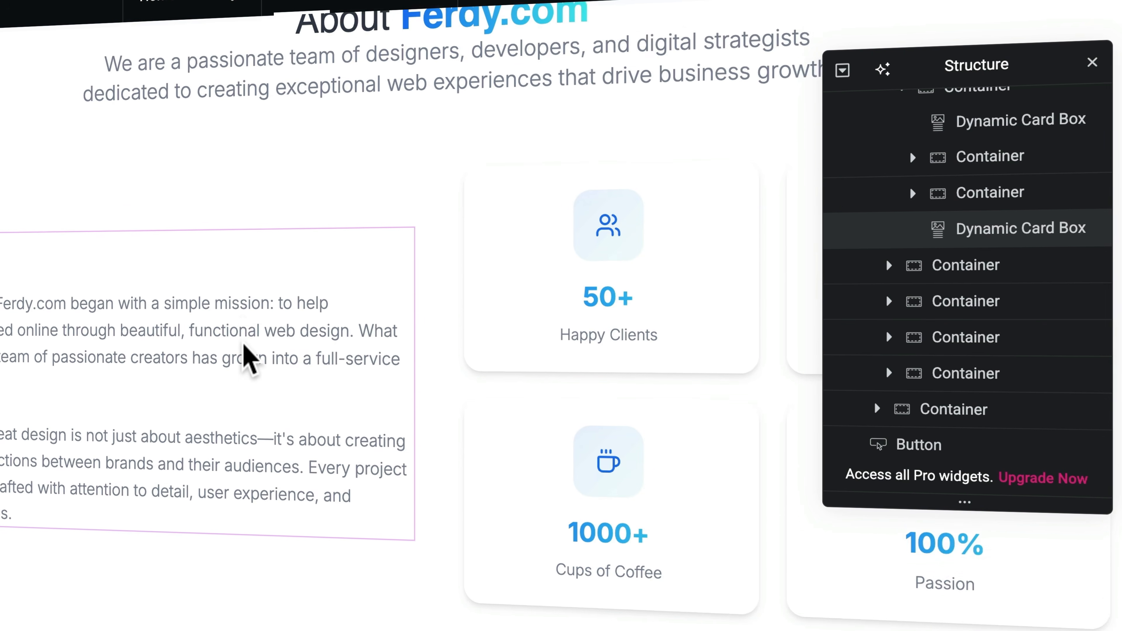
scroll(231, 389, down, 5)
scroll(243, 344, up, 2)
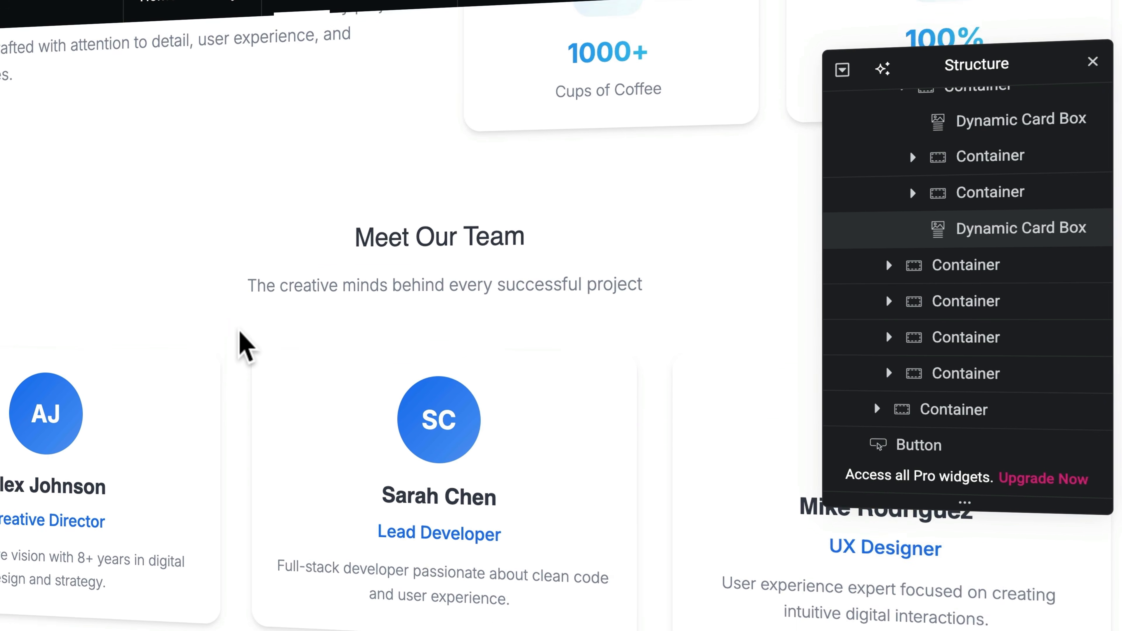
scroll(305, 475, down, 12)
scroll(306, 471, up, 11)
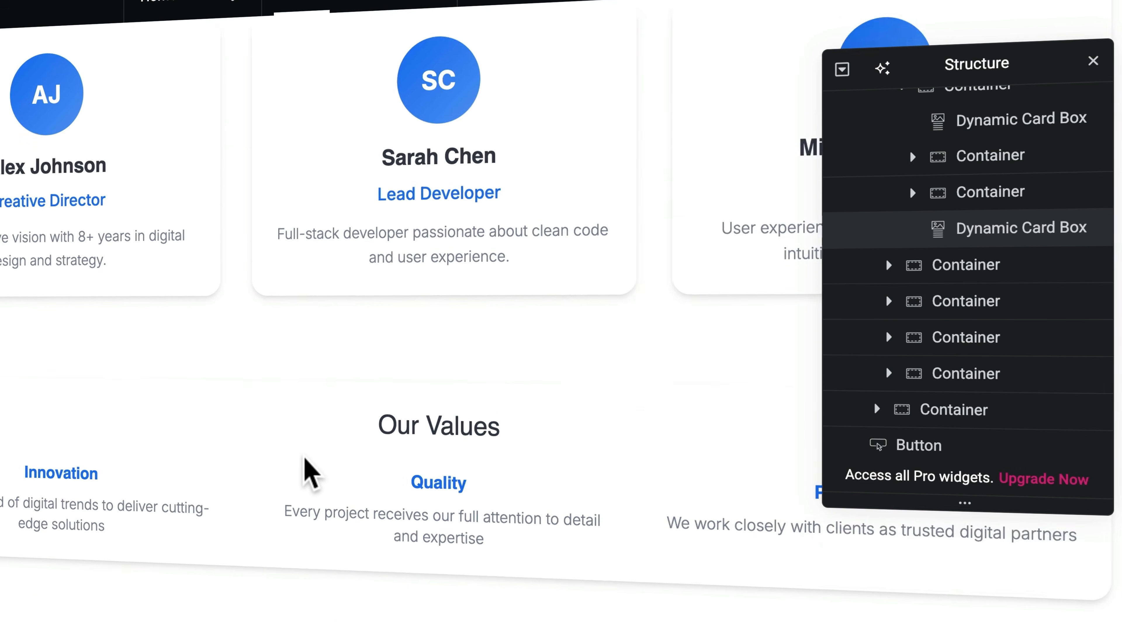
Select the "Meet Our Team" heading block and examine its nested containers in the Structure tree.
scroll(319, 471, up, 2)
click(389, 359)
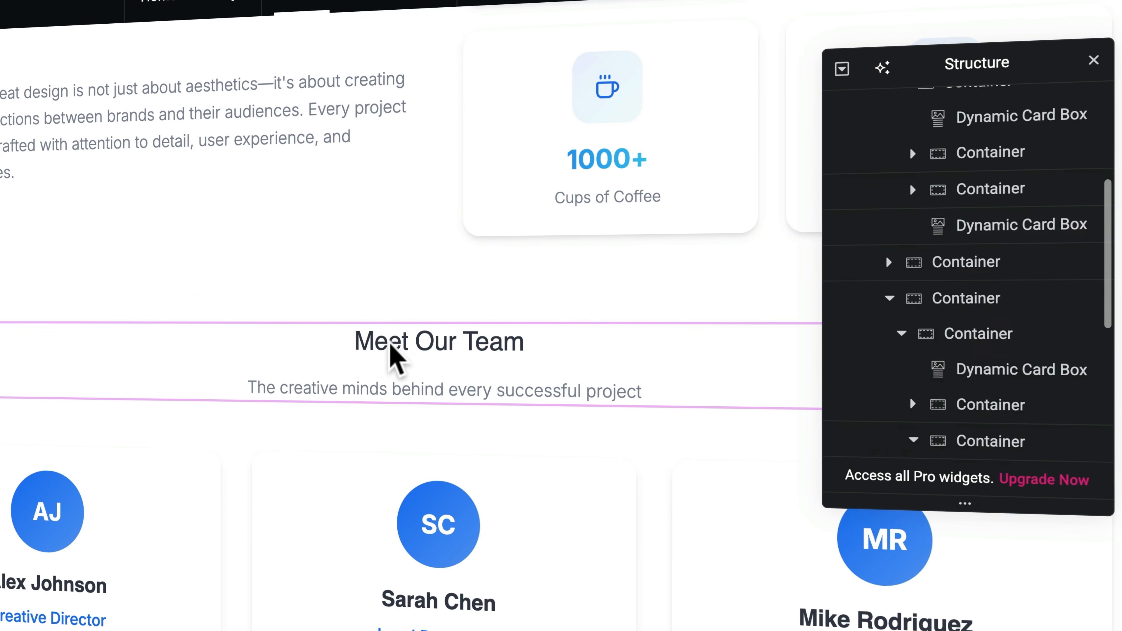
scroll(1028, 338, down, 2)
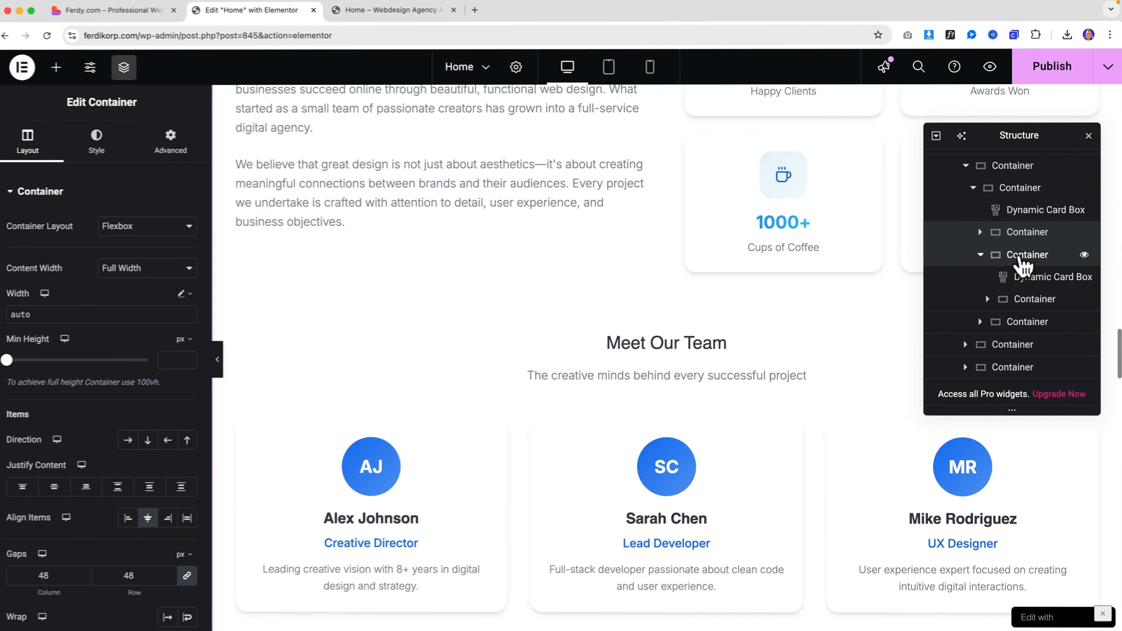
scroll(797, 311, up, 10)
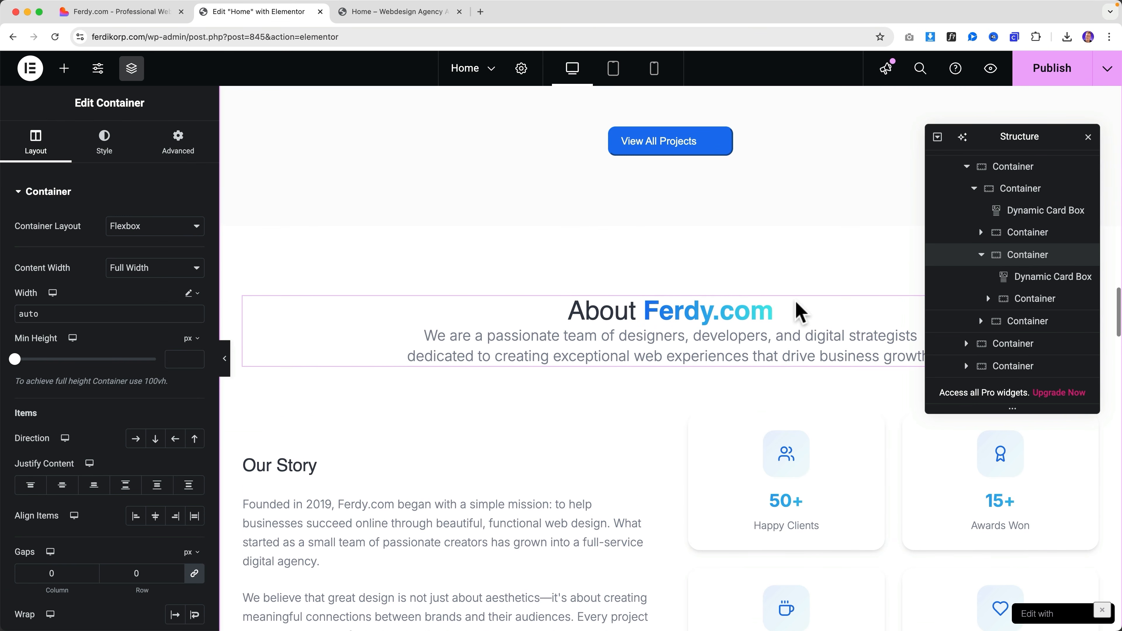
Show the Classic background options of the selected container and check its color setting.
scroll(793, 310, down, 1)
click(106, 144)
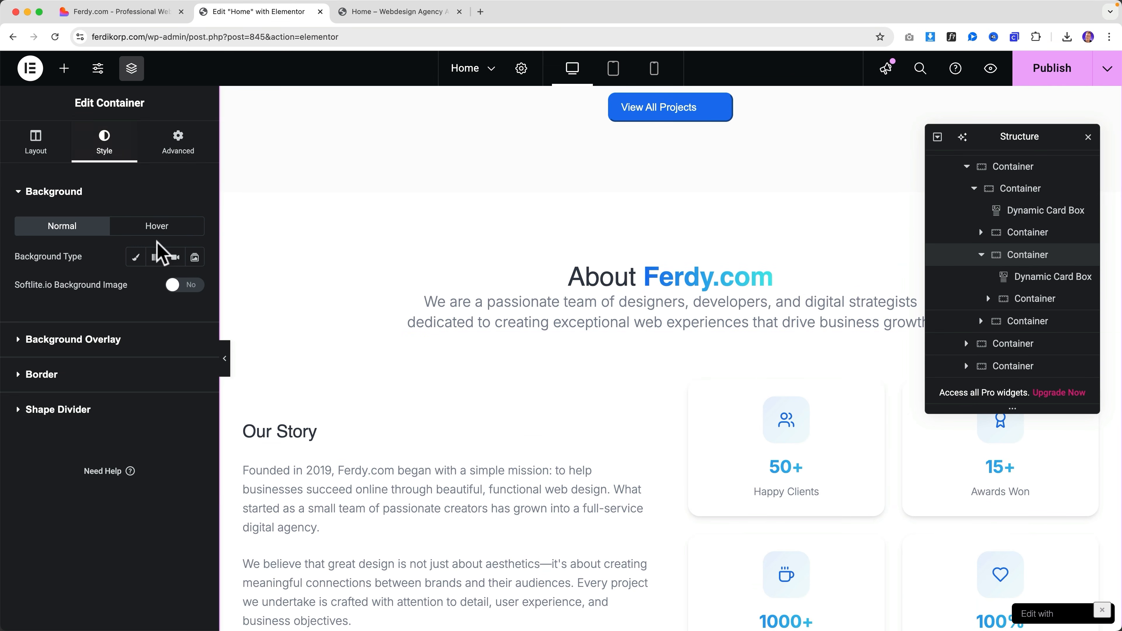
click(135, 257)
scroll(602, 305, down, 5)
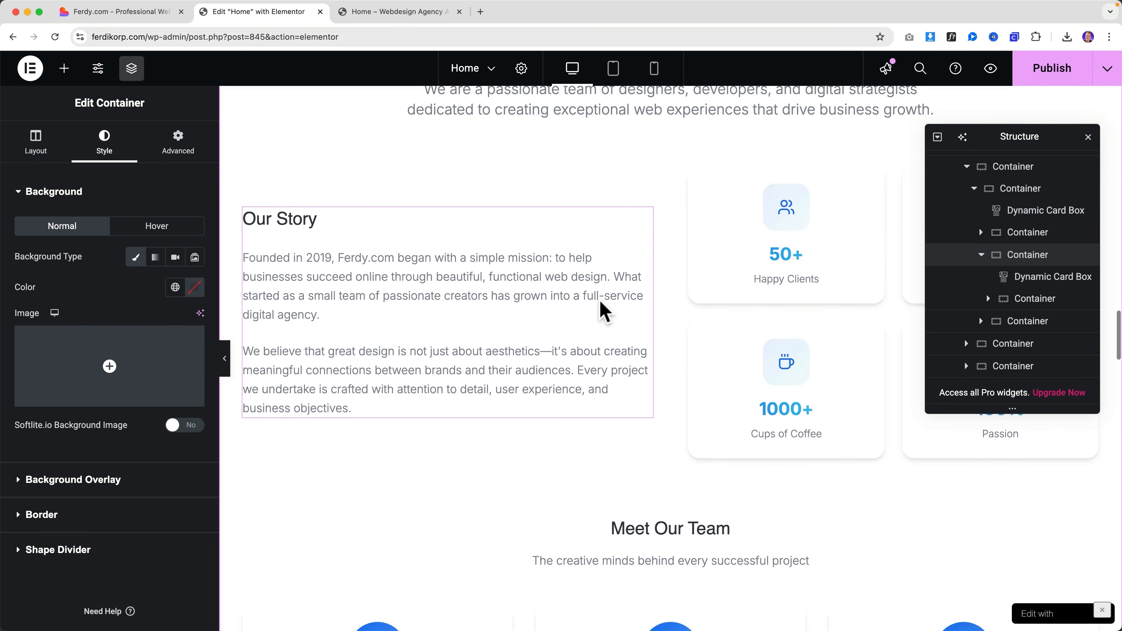
Try a muted rose background color on the container around the "What Our Clients Say" section, and reset the color.
scroll(602, 308, down, 15)
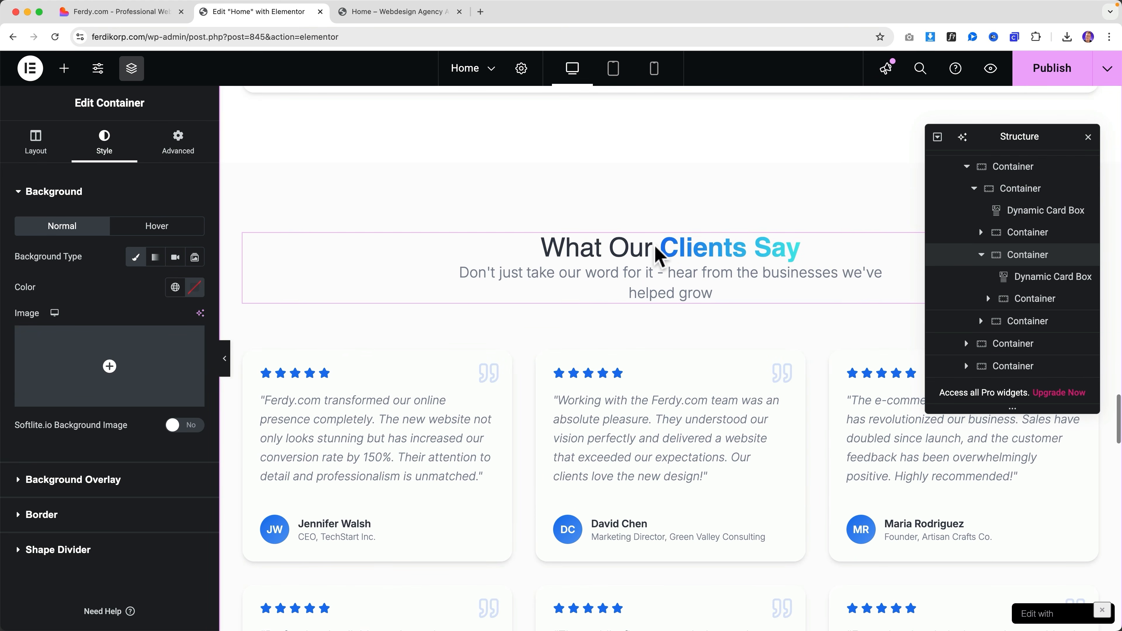
click(657, 249)
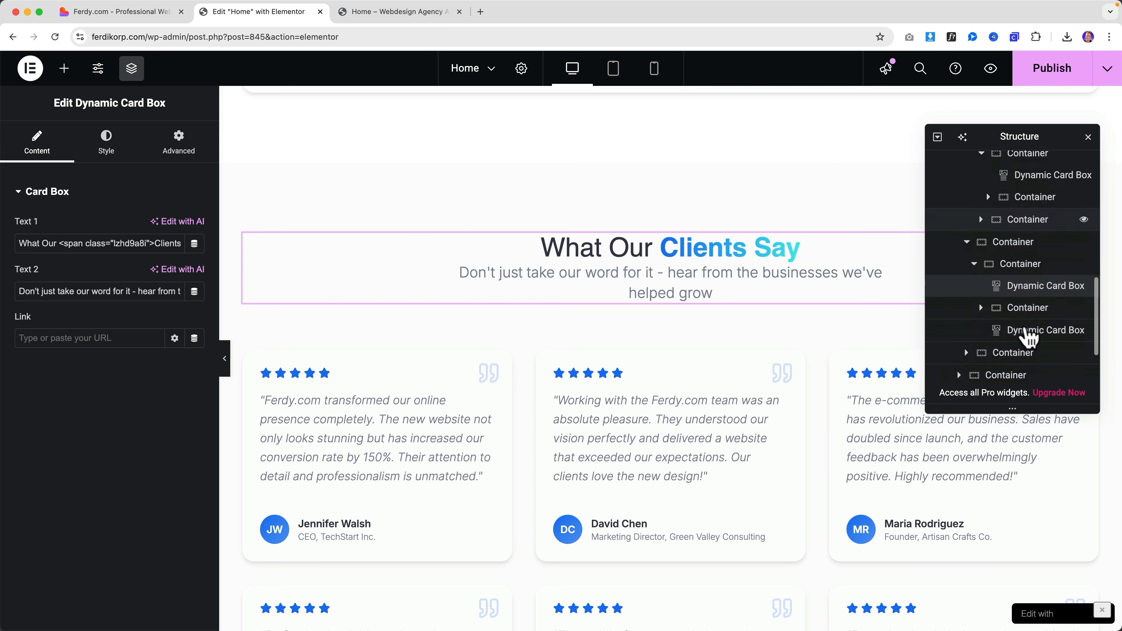
click(1024, 259)
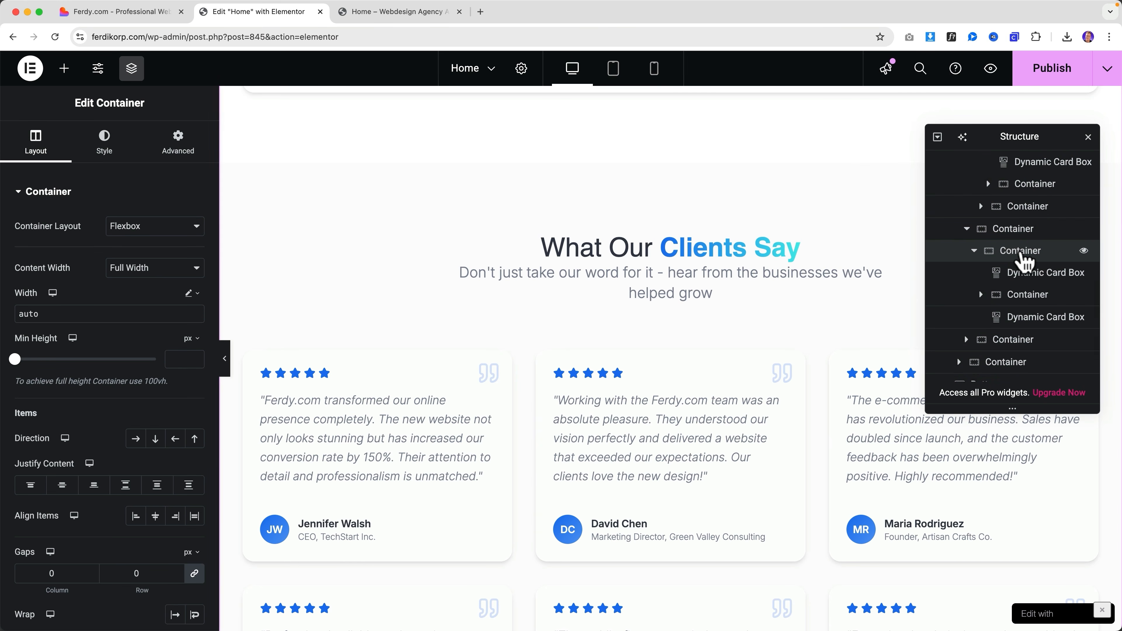
click(90, 149)
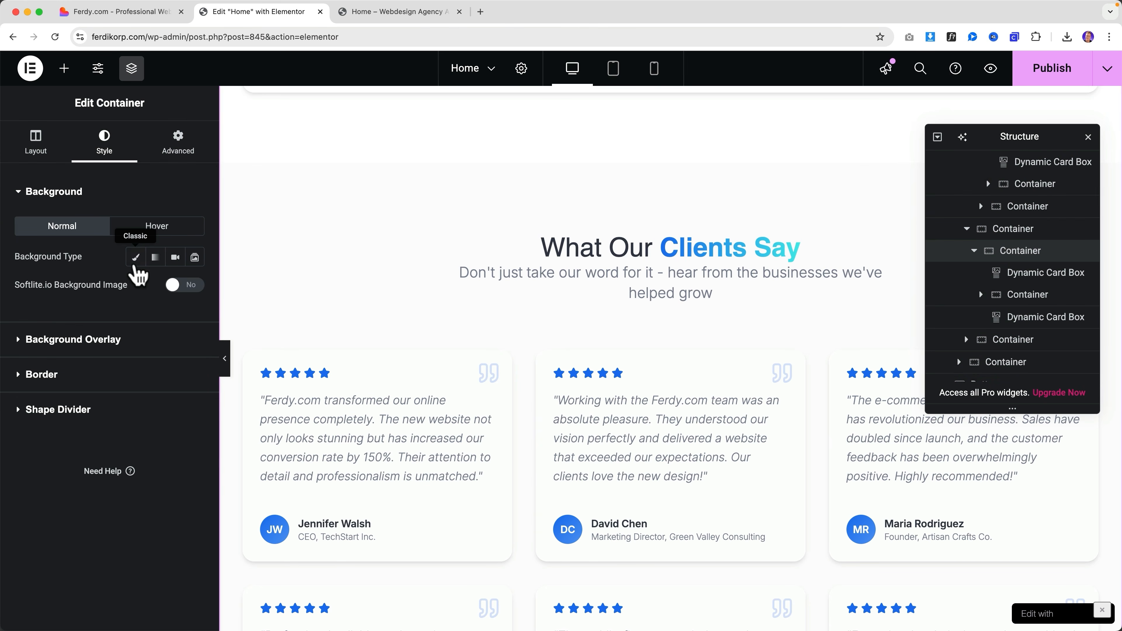
click(135, 265)
click(195, 287)
click(181, 397)
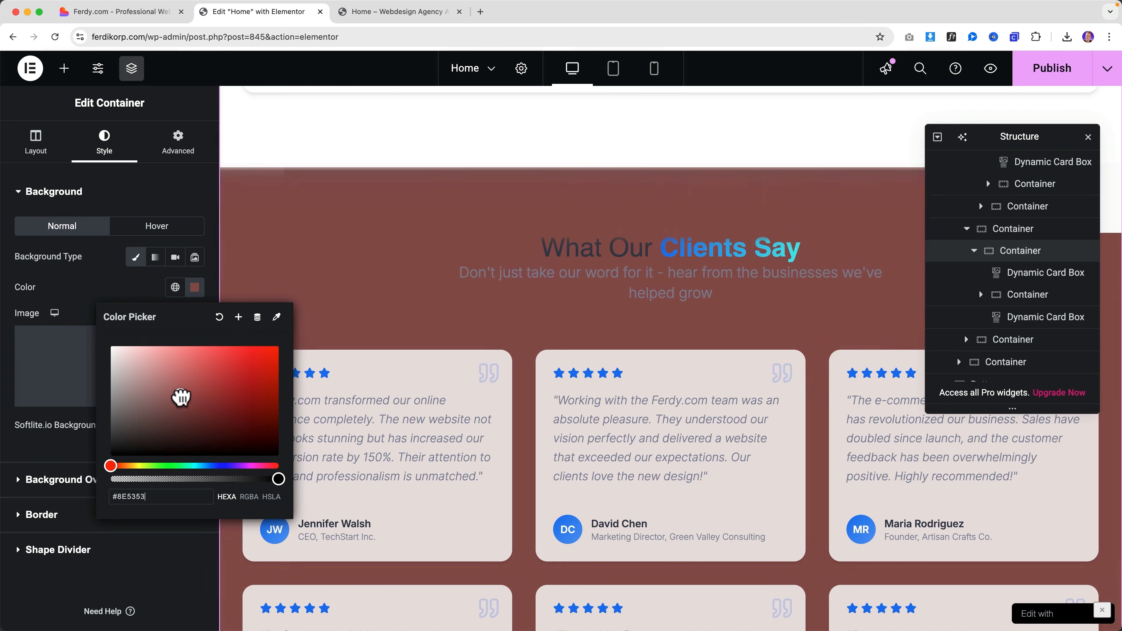
drag(182, 397, 134, 379)
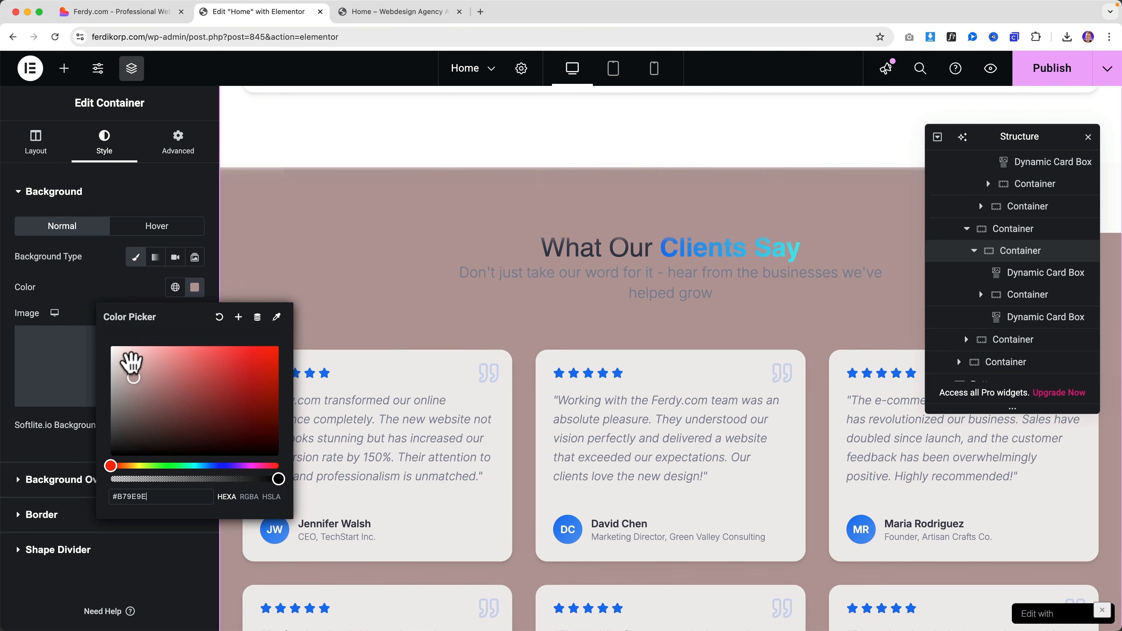
click(219, 317)
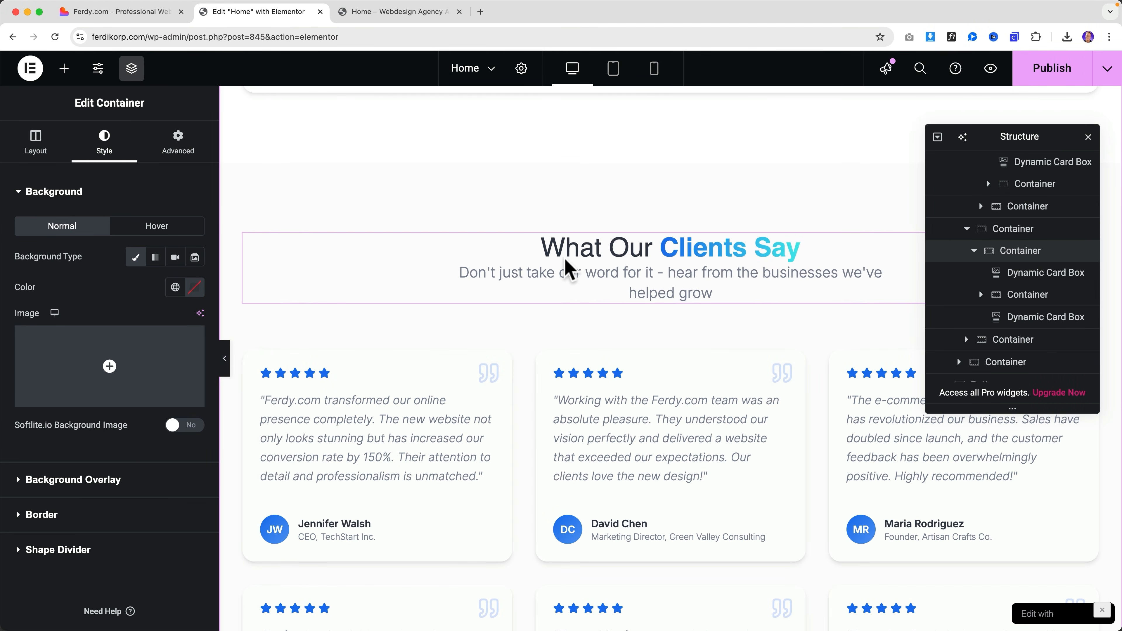
Select the second testimonial card to examine its text fields, and review the remaining testimonials and the "Let's Work Together" section.
scroll(575, 269, down, 2)
click(614, 292)
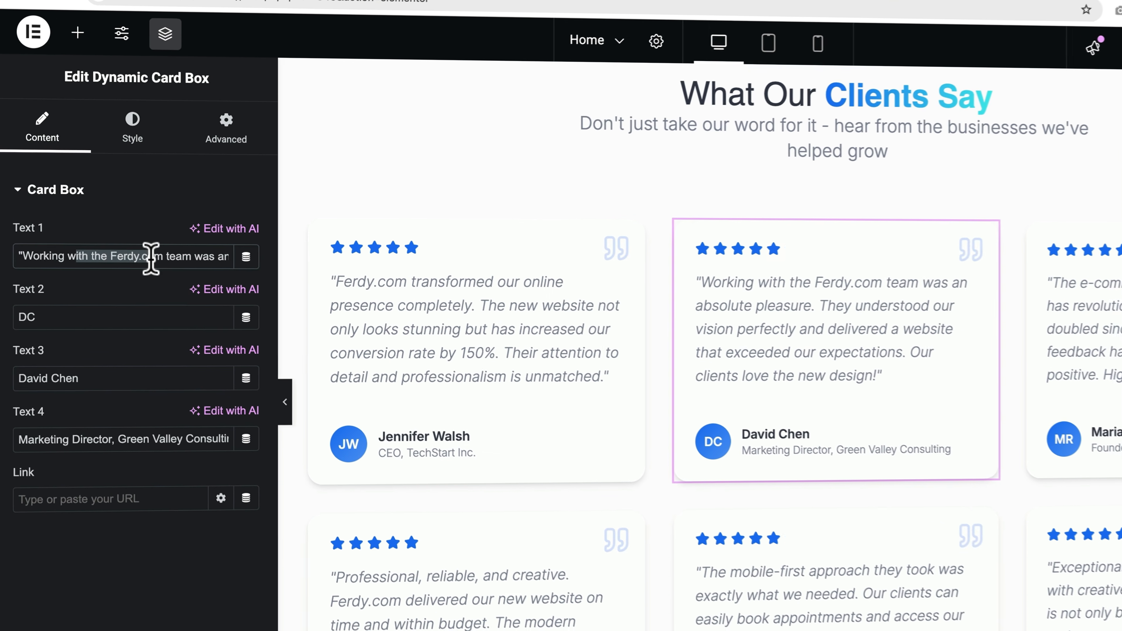
scroll(859, 347, down, 10)
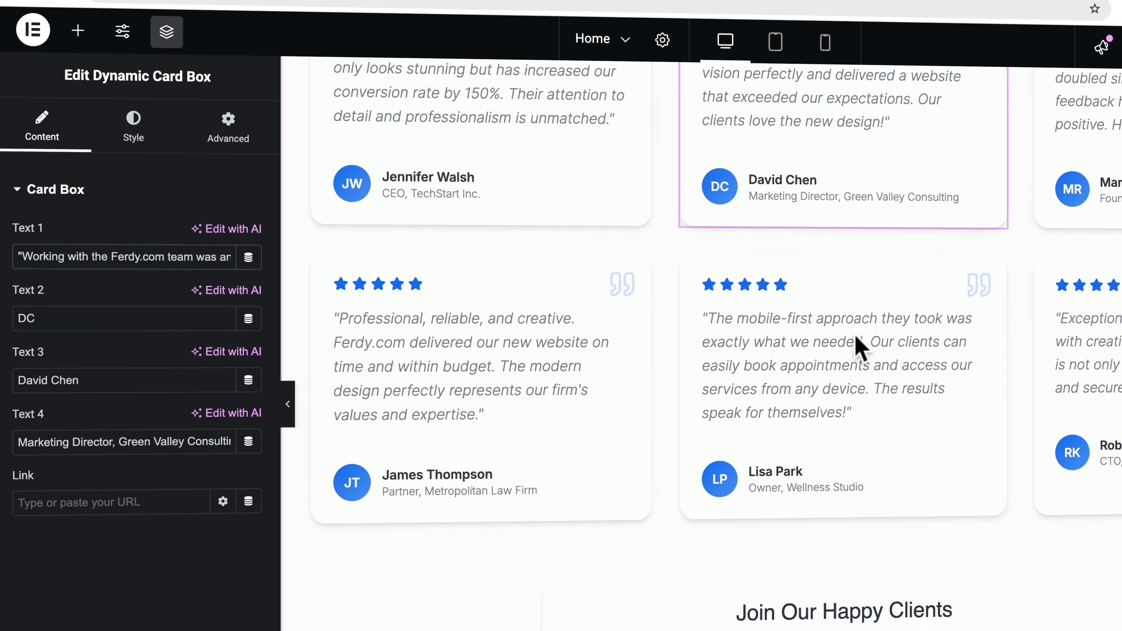
scroll(795, 361, down, 10)
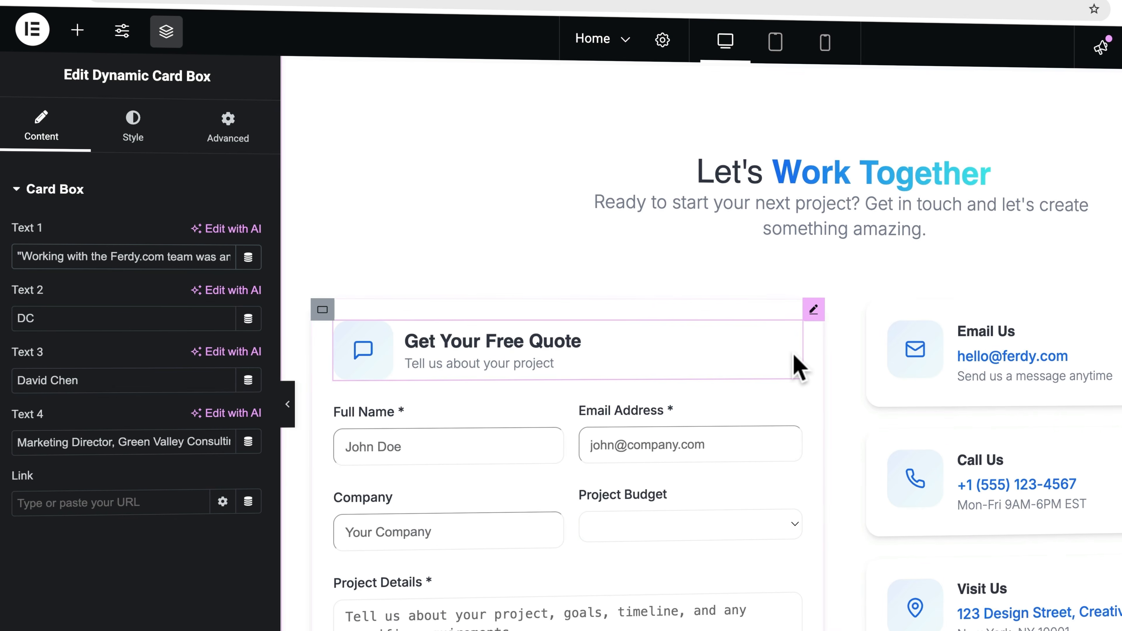
Replace "Digital" with "Amazing" in the gradient part of the hero heading.
scroll(794, 354, up, 15)
scroll(807, 310, up, 20)
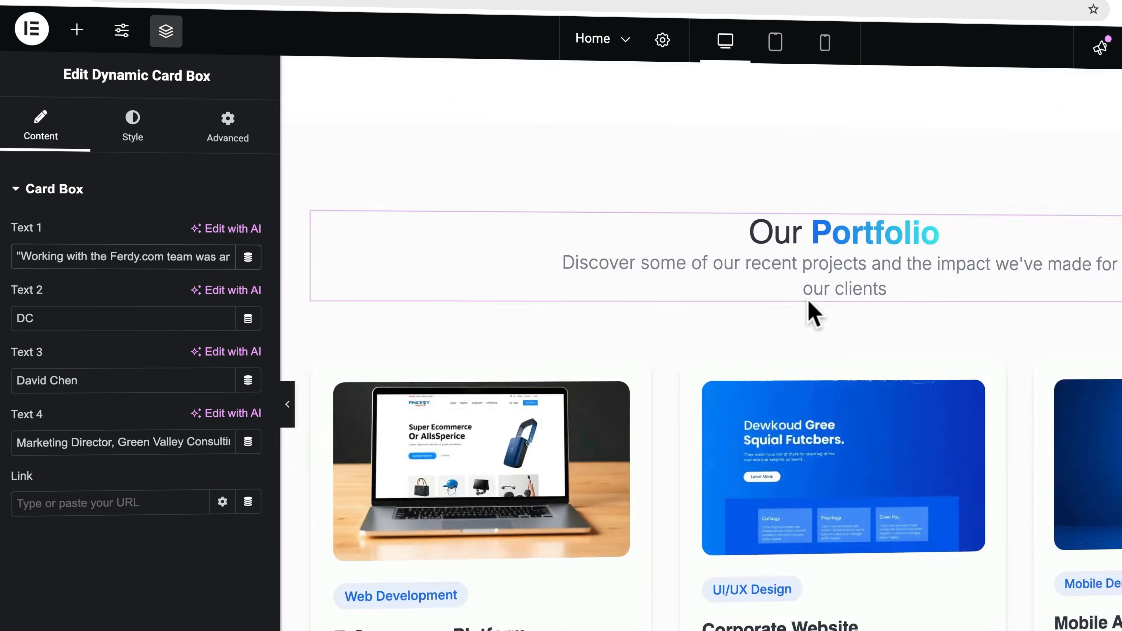
click(515, 420)
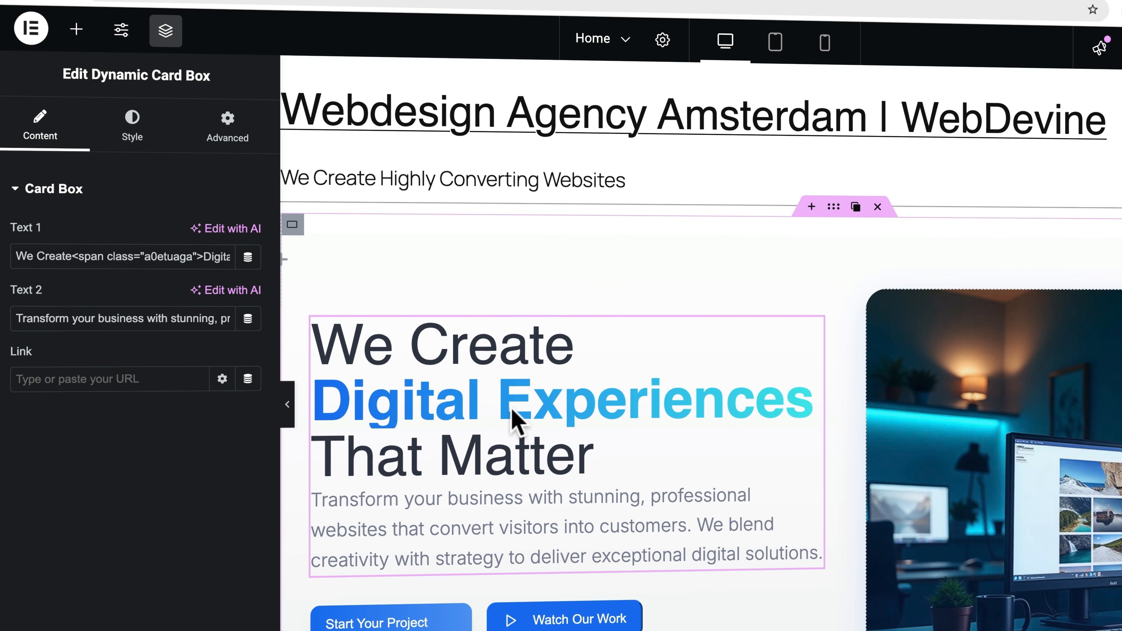
scroll(199, 262, right, 3)
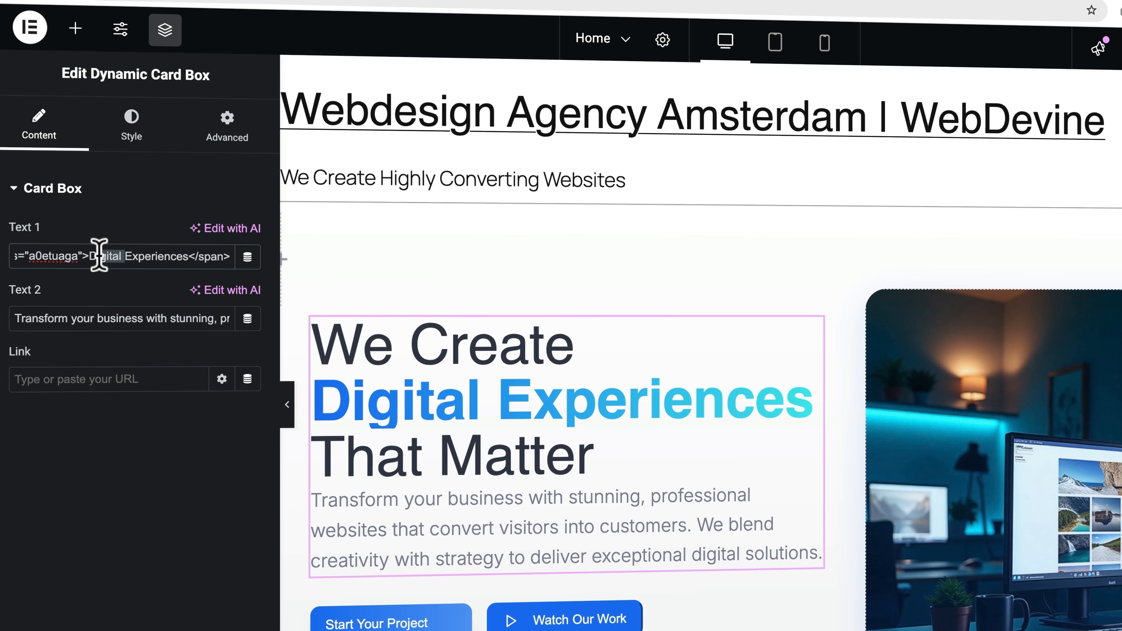
text(Amazing)
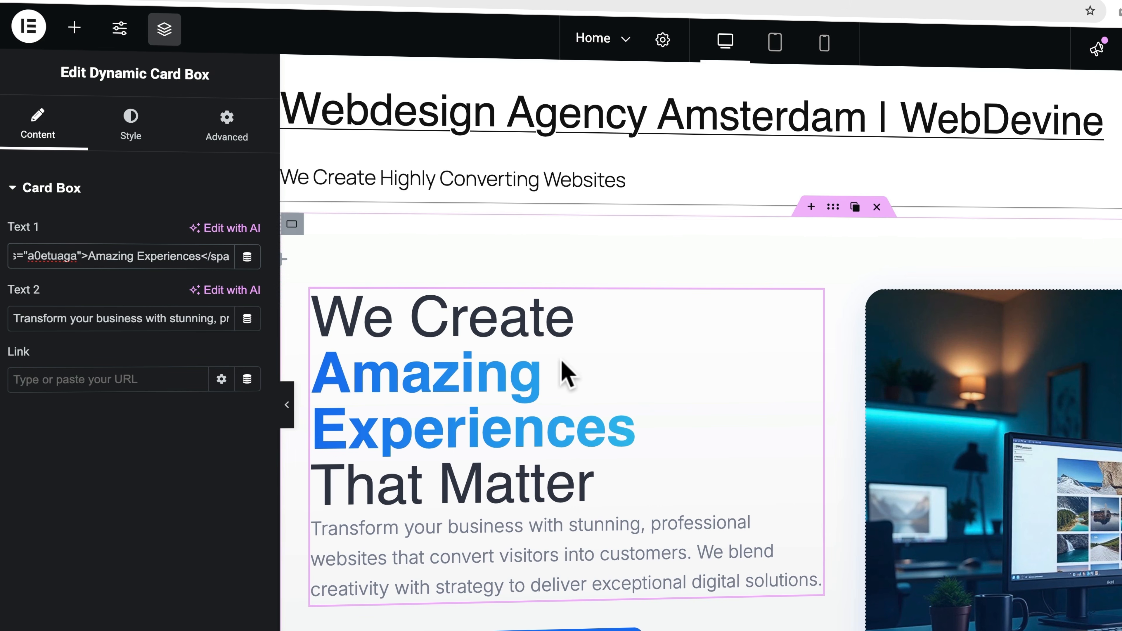
Examine the hero card box's second text and its Icon/Image, Text and Button style settings.
scroll(571, 370, down, 1)
drag(30, 318, 134, 318)
scroll(482, 383, down, 4)
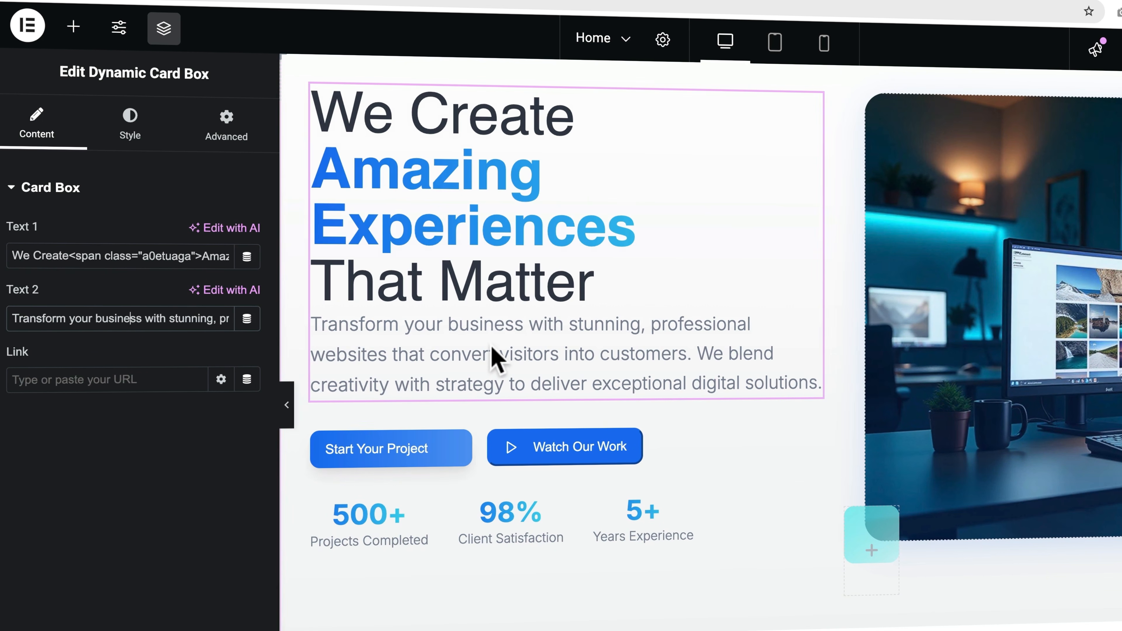
click(124, 146)
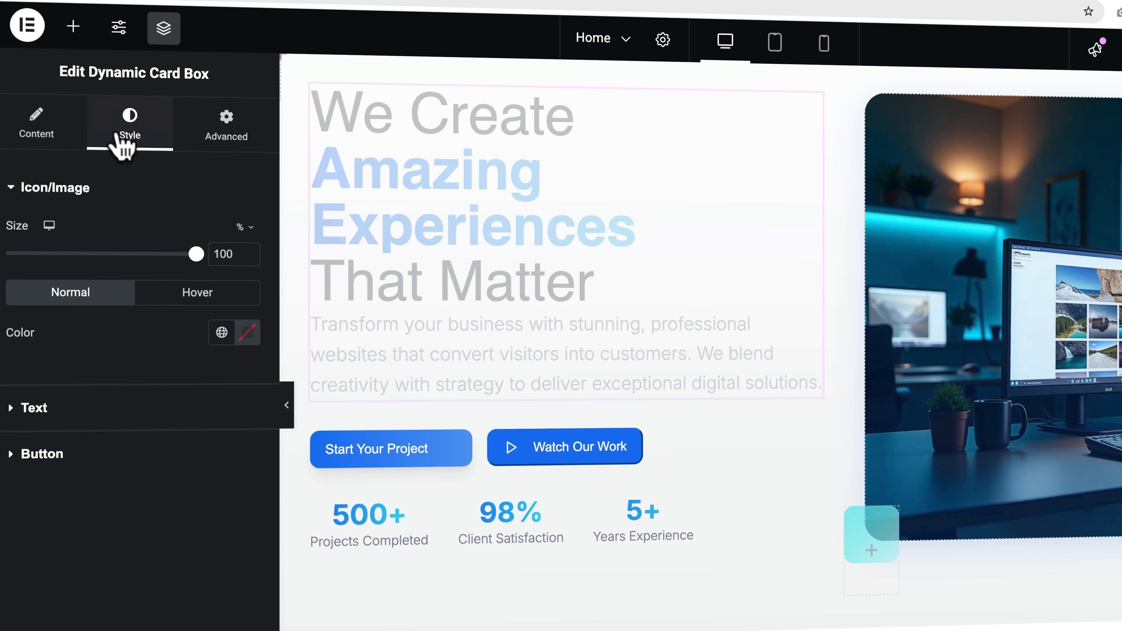
click(83, 414)
click(41, 241)
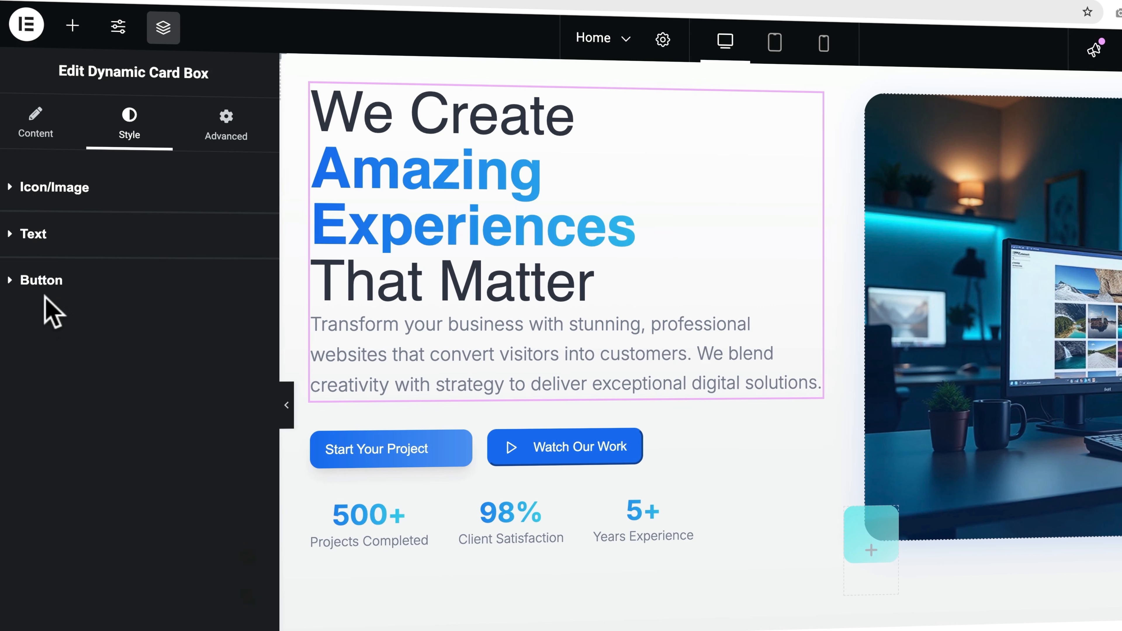
click(48, 279)
click(48, 281)
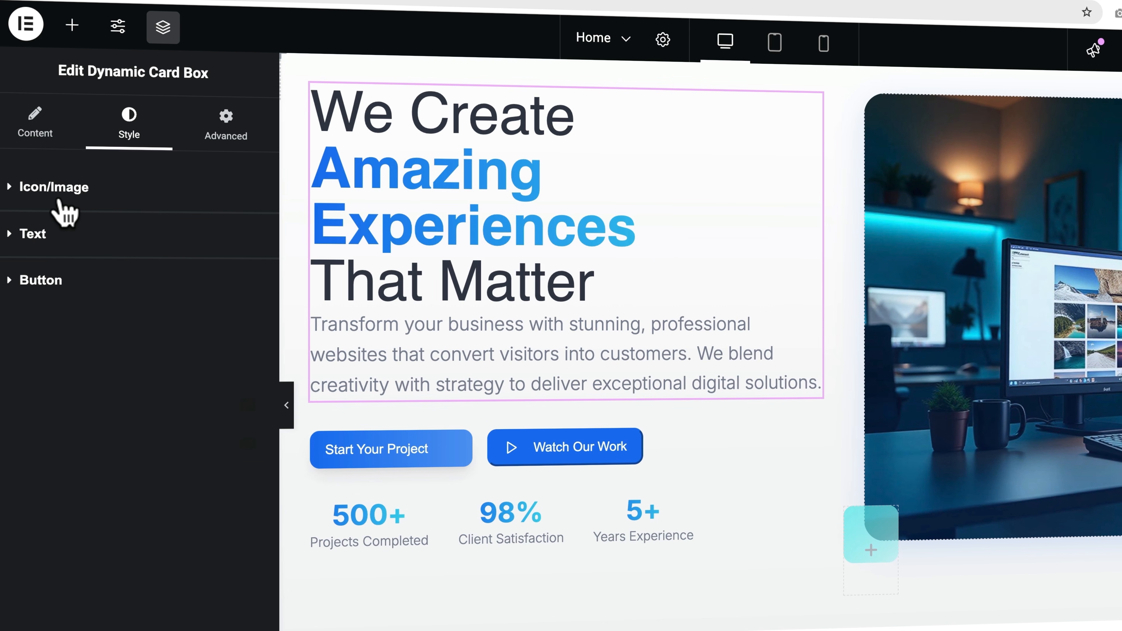
Add a Button widget below the hero description and set its text to "Start Your Project".
click(73, 31)
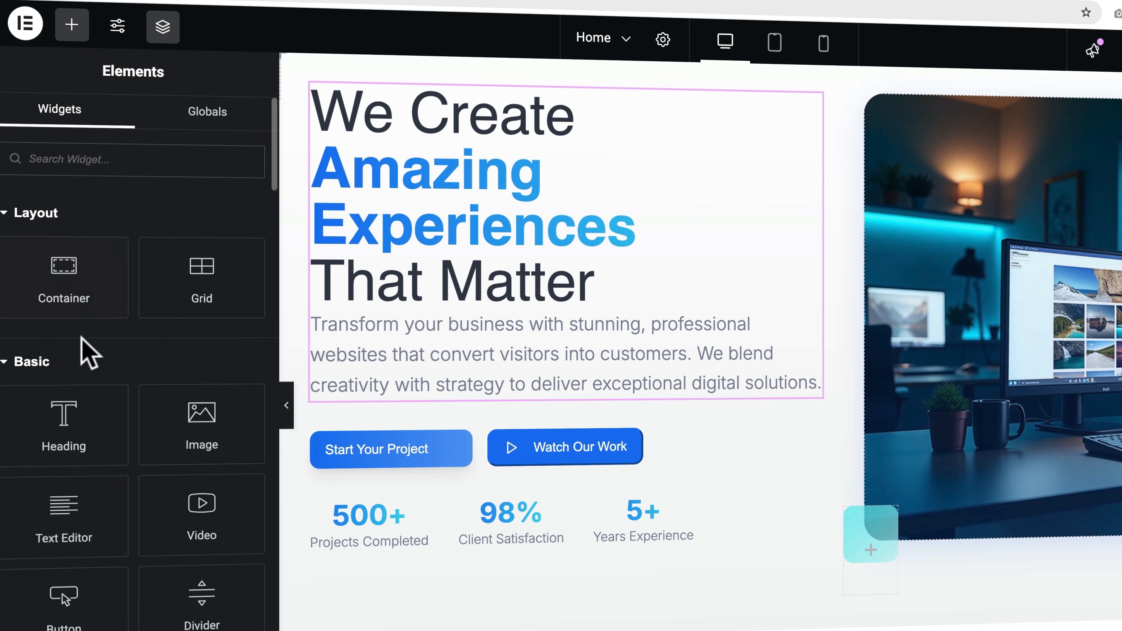
scroll(129, 389, down, 3)
drag(64, 484, 400, 398)
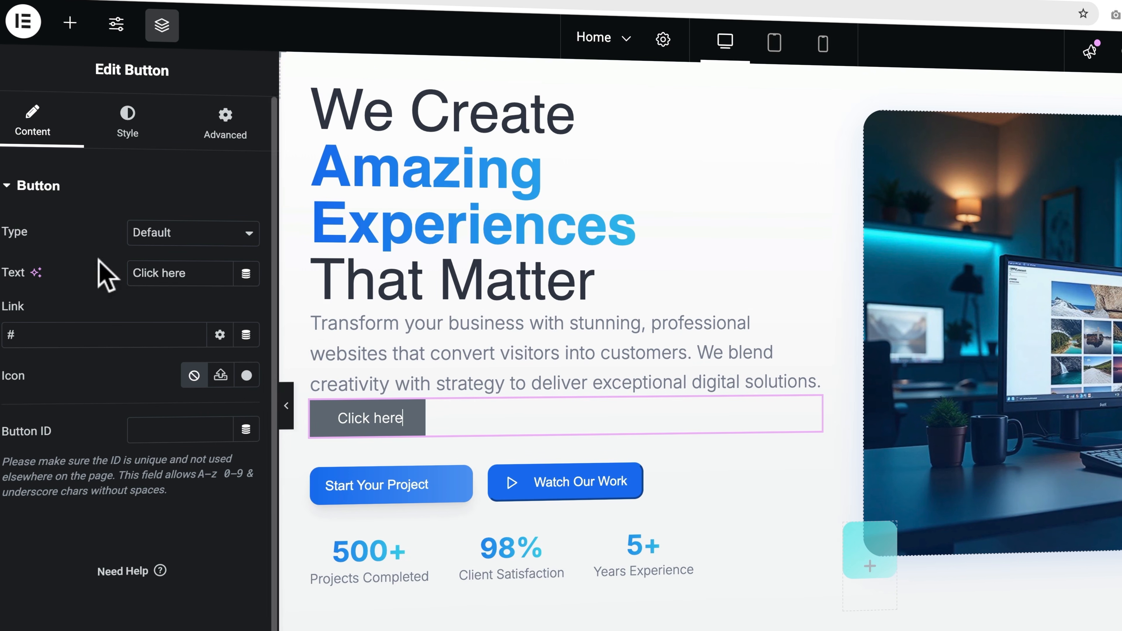
drag(133, 273, 156, 265)
text(Start Your Project)
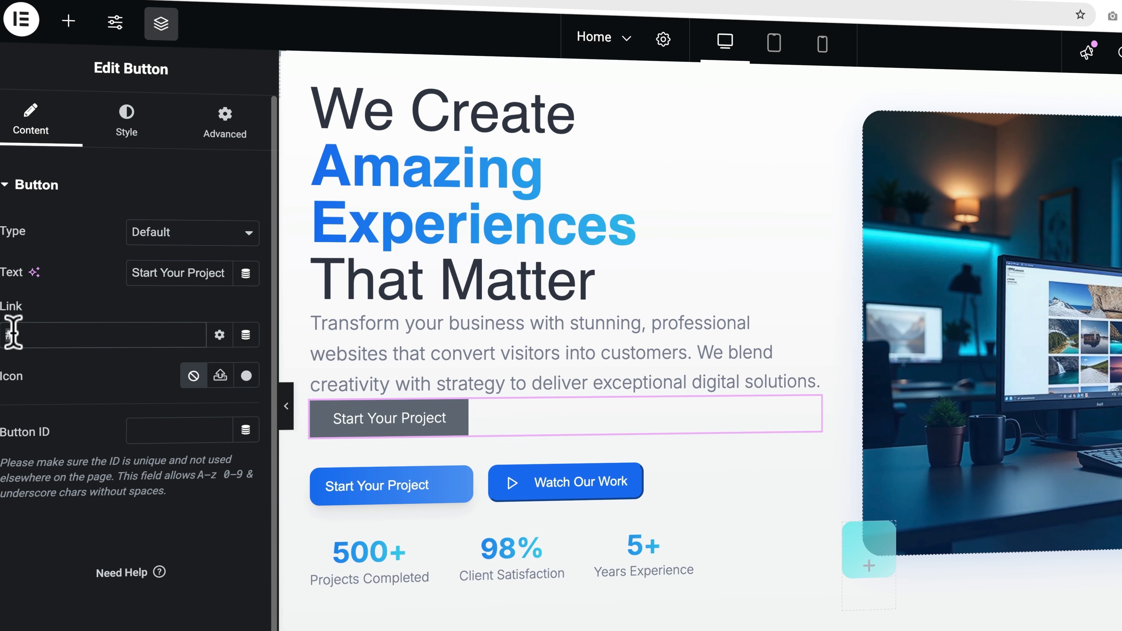
Check the style options of the added grey "Start Your Project" button and delete it from the hero.
click(125, 126)
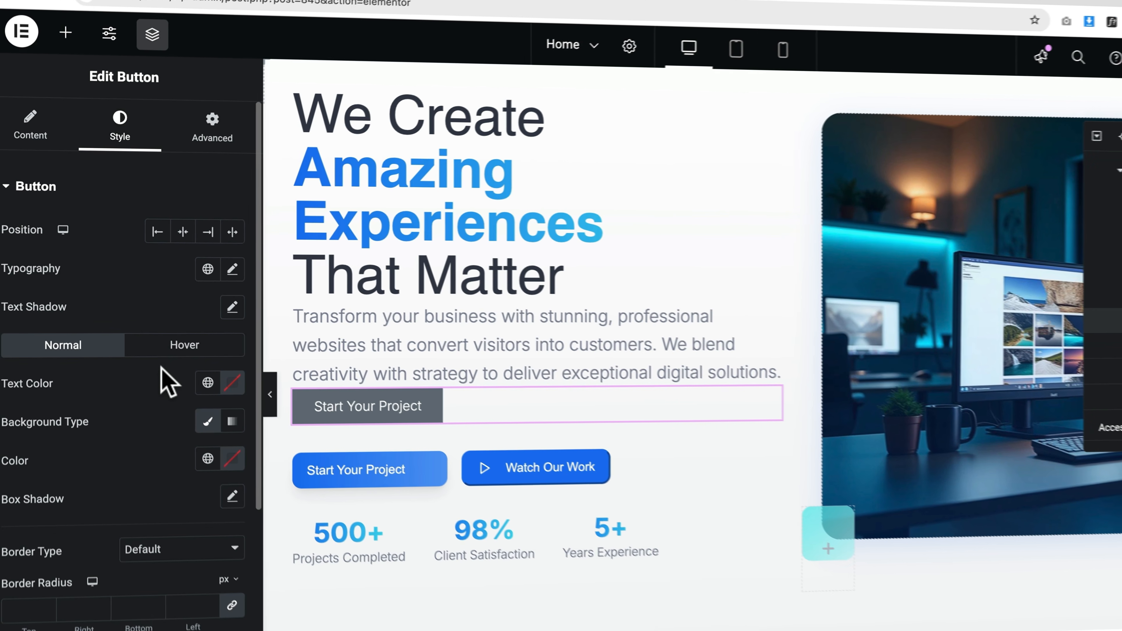
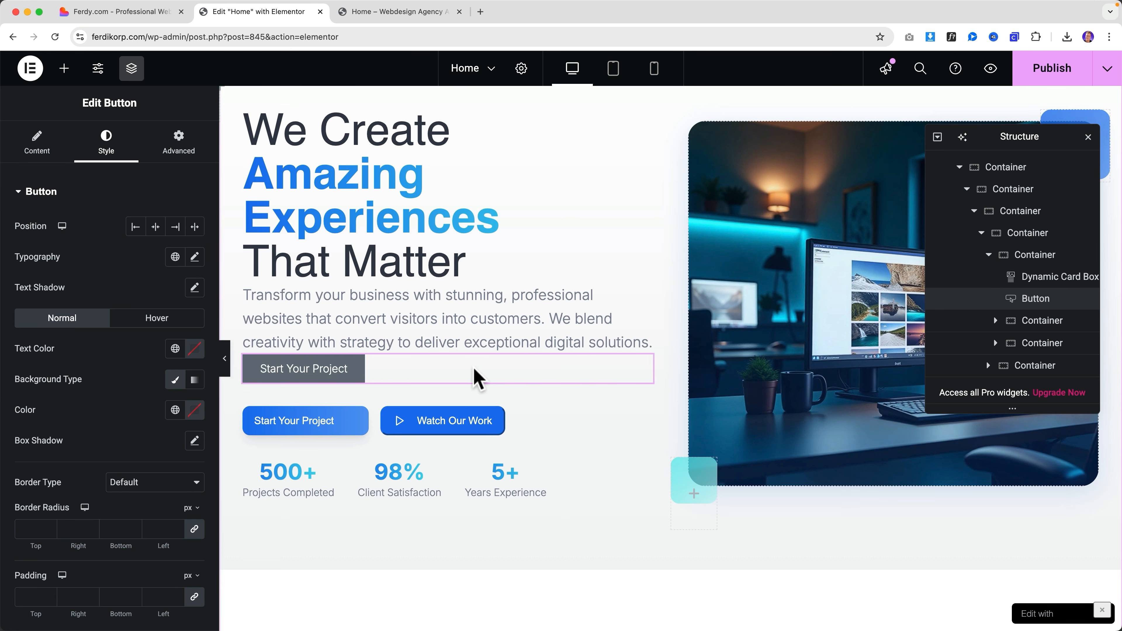
right_click(439, 383)
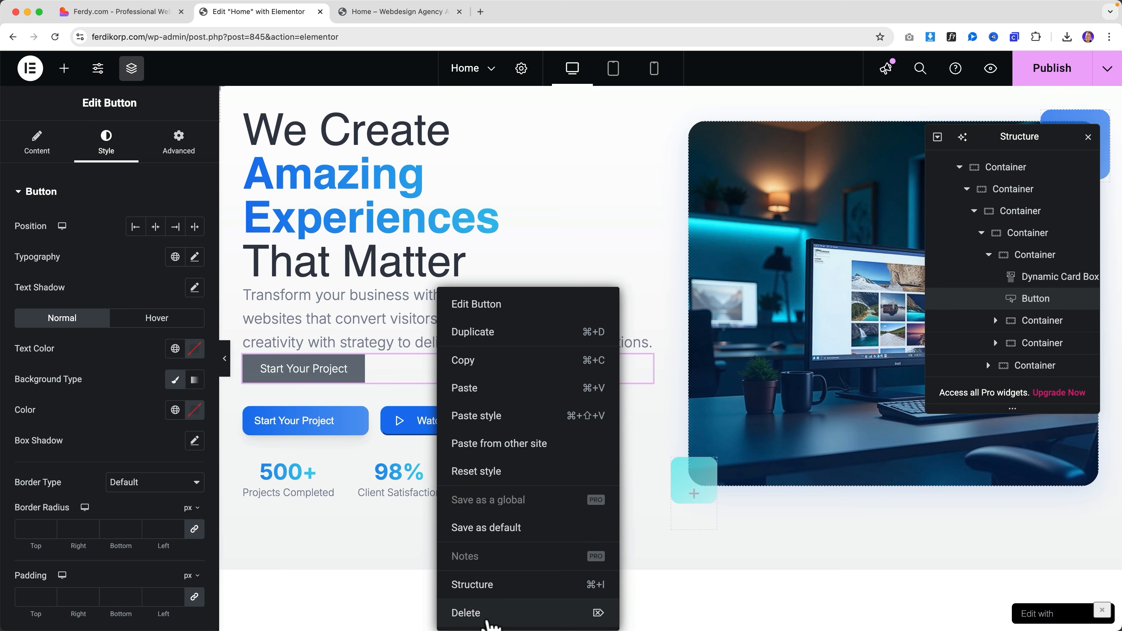
click(489, 621)
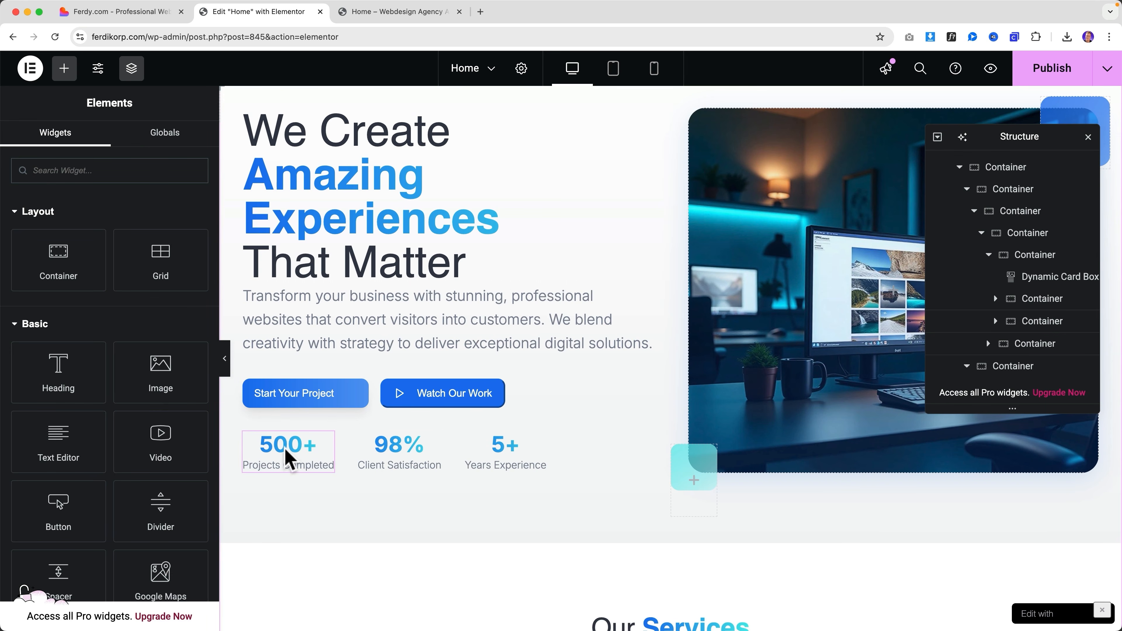
Search the widget library for the Counter widget.
click(78, 172)
text(count)
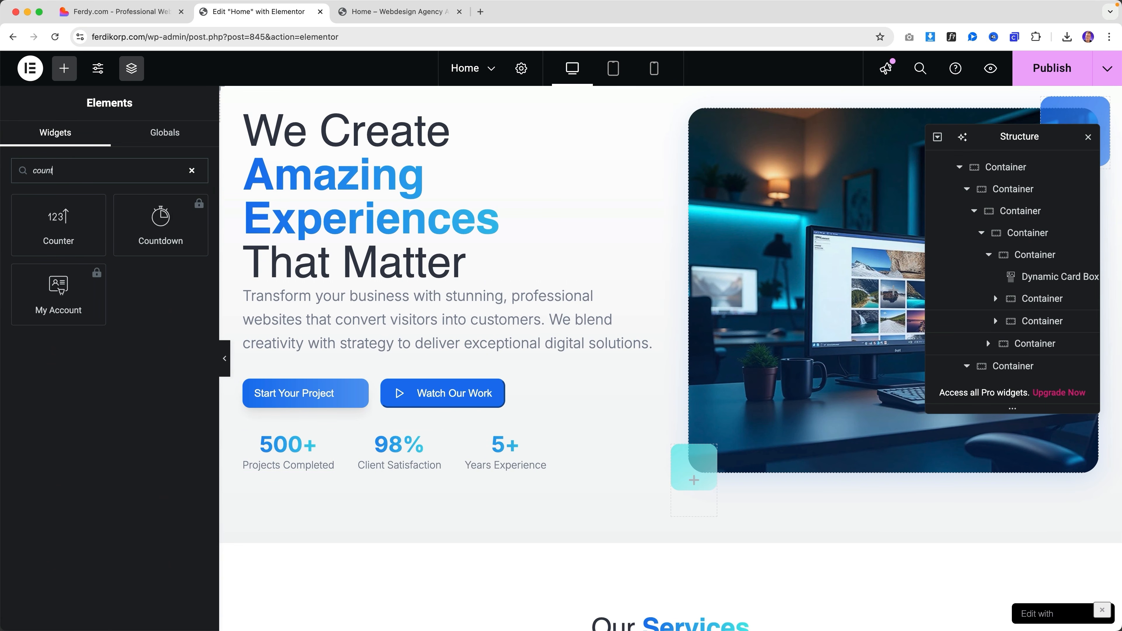
text(er)
mouse_move(57, 217)
mouse_down()
mouse_move(333, 474)
mouse_move(306, 471)
mouse_move(436, 543)
mouse_move(398, 499)
mouse_move(163, 321)
mouse_move(61, 217)
mouse_up()
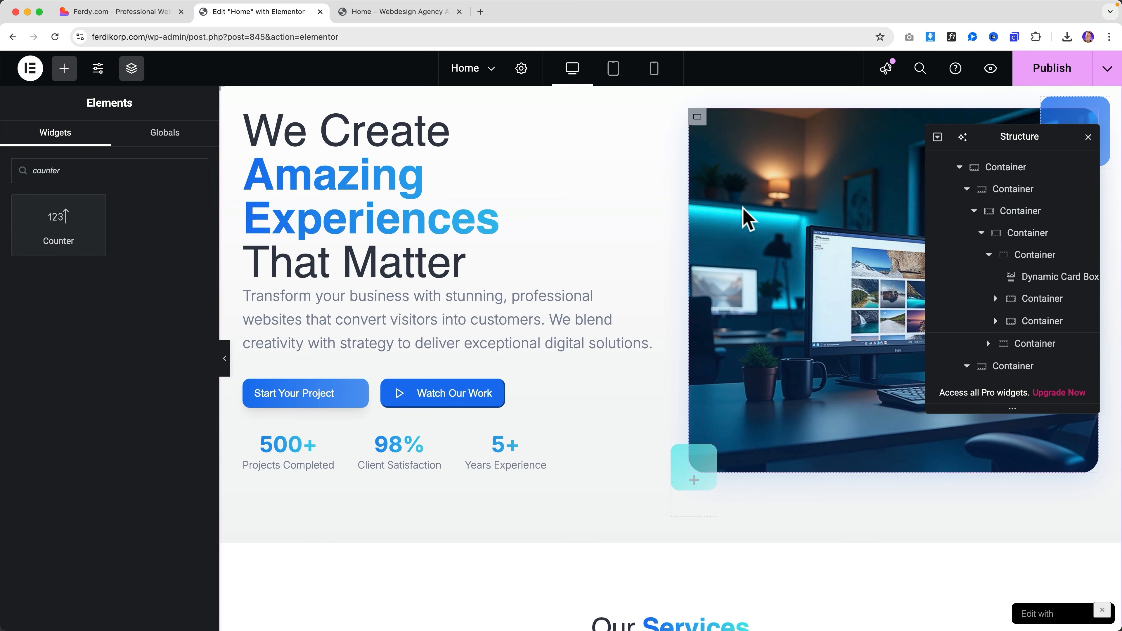
Select the hero section's image widget inside its container and open its external image URL for editing.
click(707, 138)
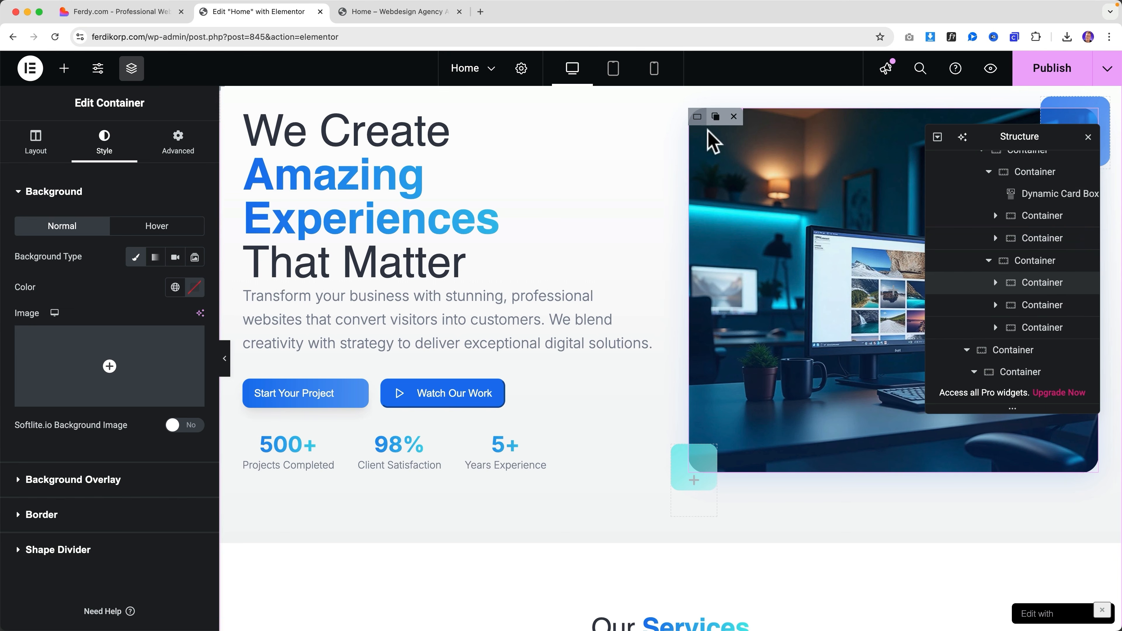
click(995, 283)
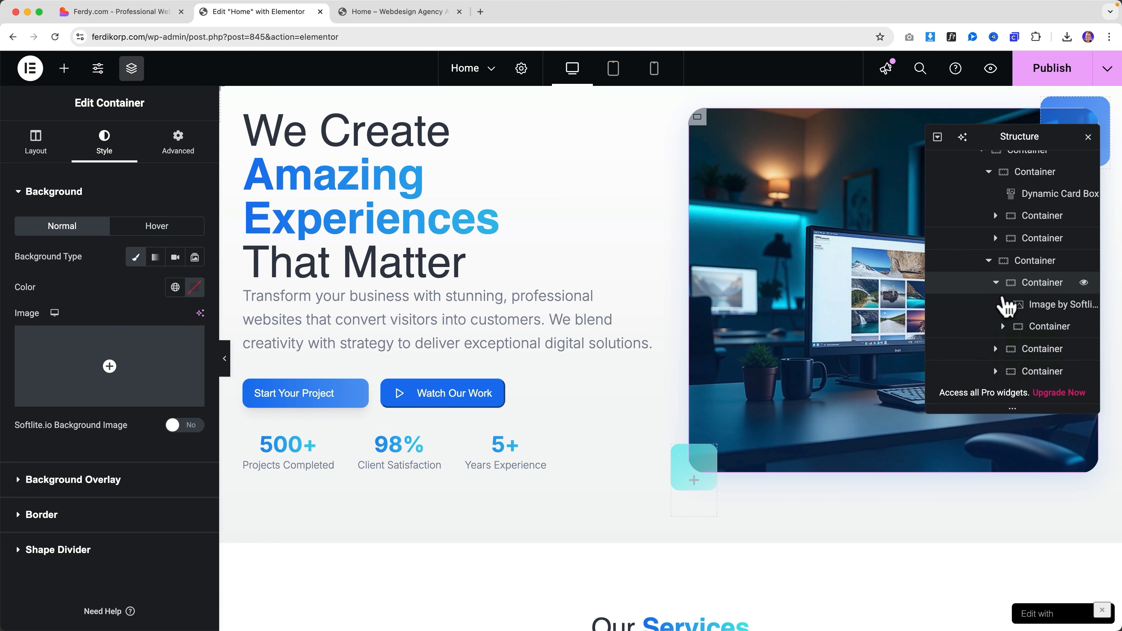
click(1040, 305)
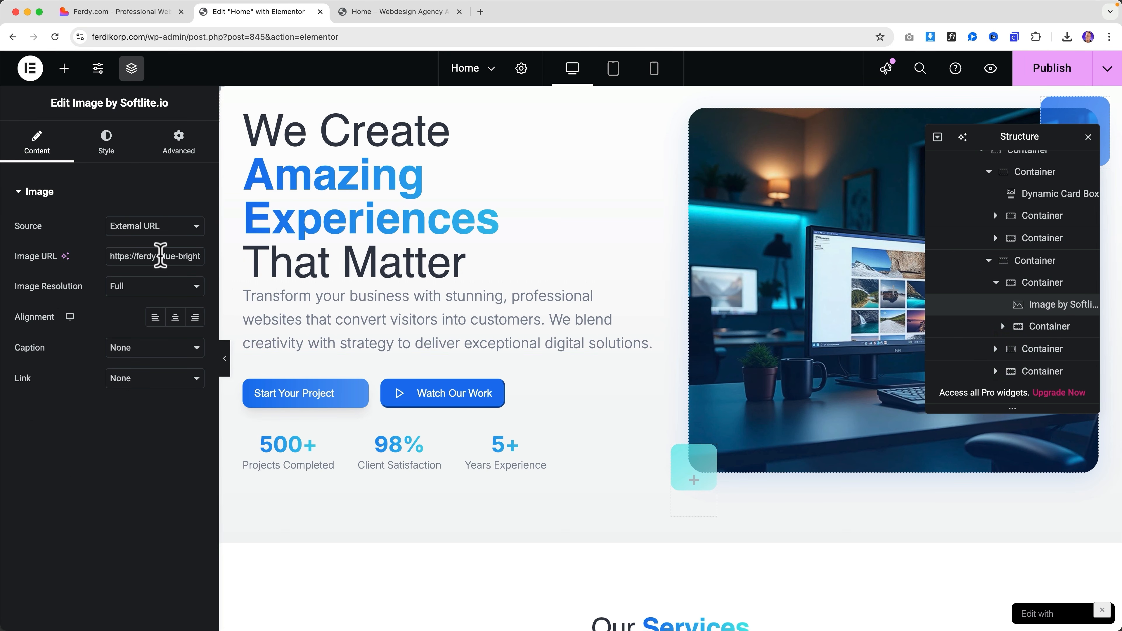
click(176, 256)
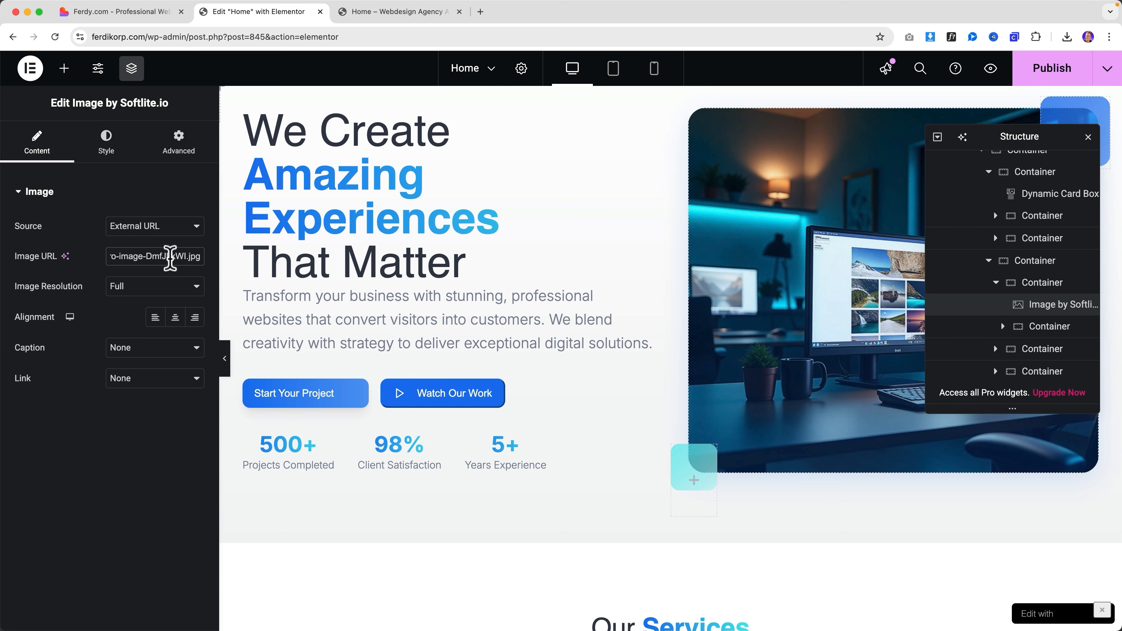
Open ferdy.com/wp-admin/upload.php in a new tab and copy the file URL of Affiliate-Marketing-Tutorial-Complete.jpg.
click(481, 11)
text(ferdy.com/wp-admin/upload.php)
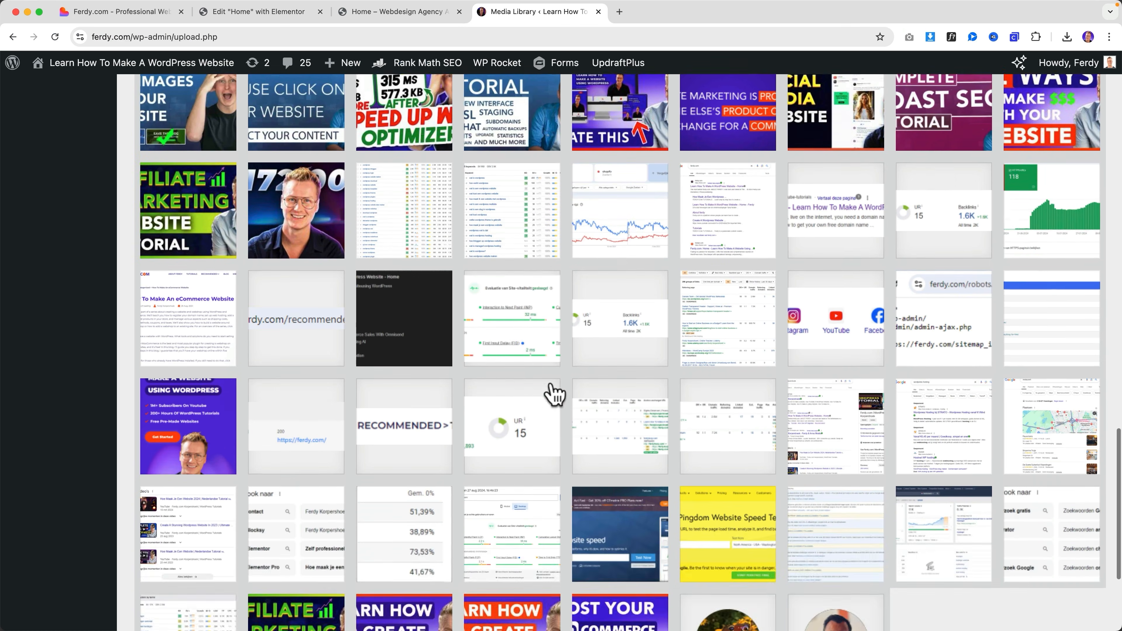
scroll(554, 394, up, 3)
click(326, 325)
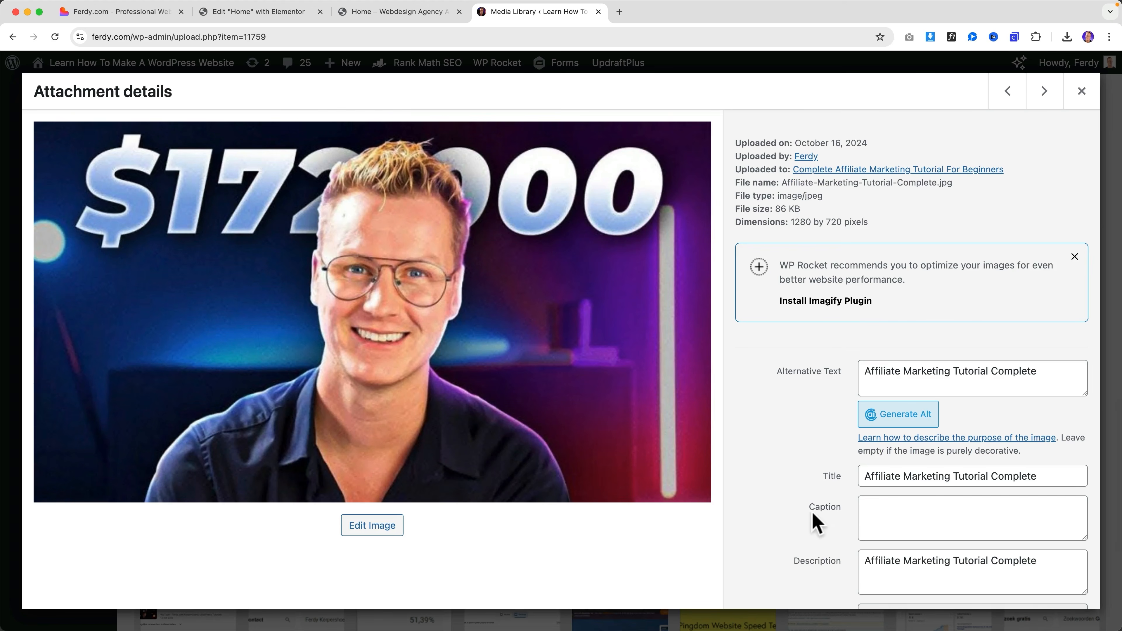
scroll(840, 463, down, 3)
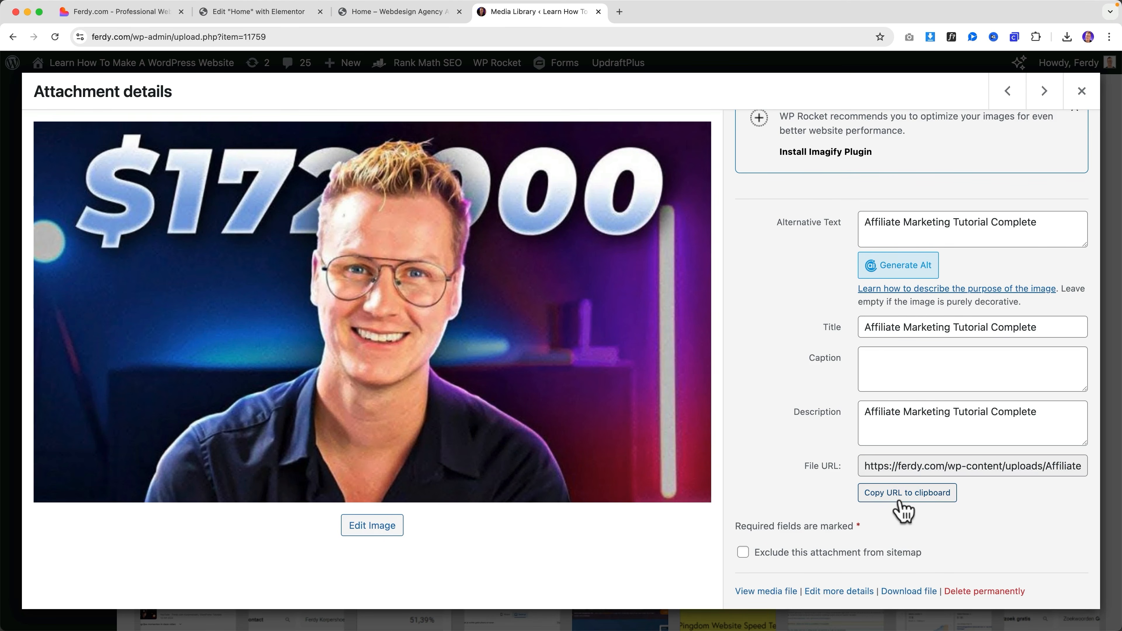
click(380, 12)
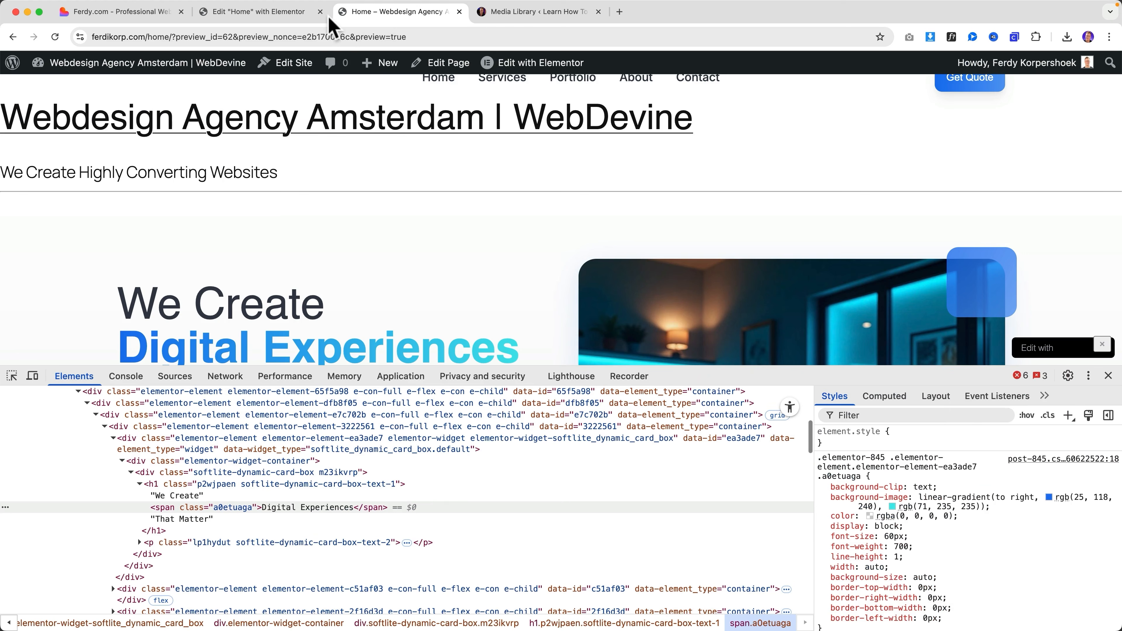
Back in the Elementor editor, replace the hero image's URL with the copied Affiliate-Marketing-Tutorial-Complete.jpg address.
click(265, 14)
triple_click(145, 255)
key(super+v)
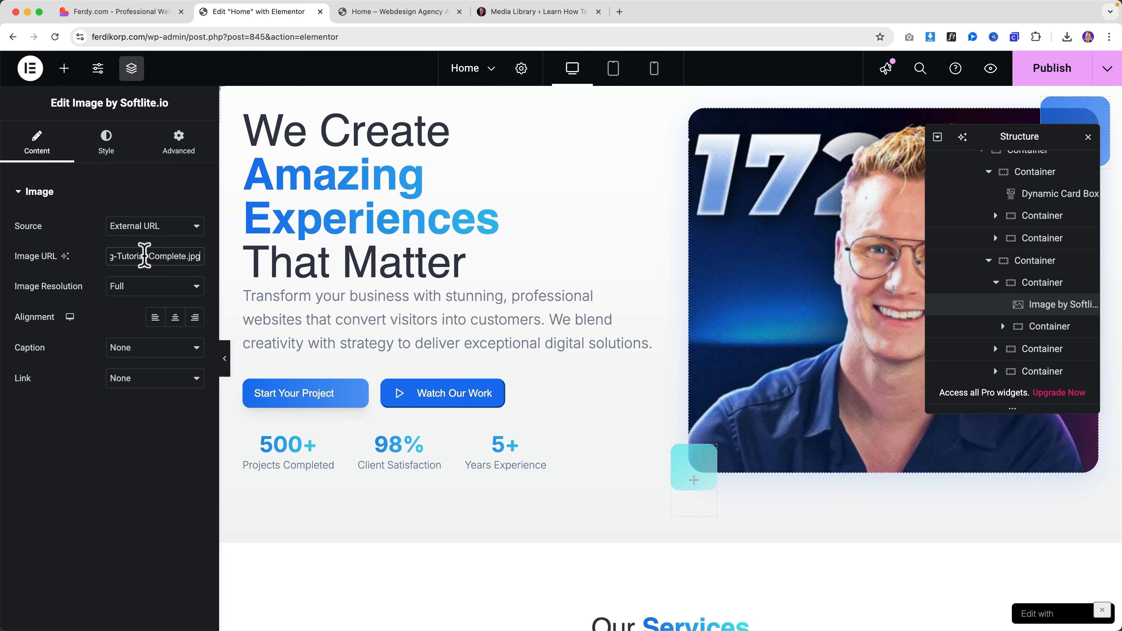
Restore the hero image's original external URL and close the media library tab.
triple_click(145, 256)
key(super+v)
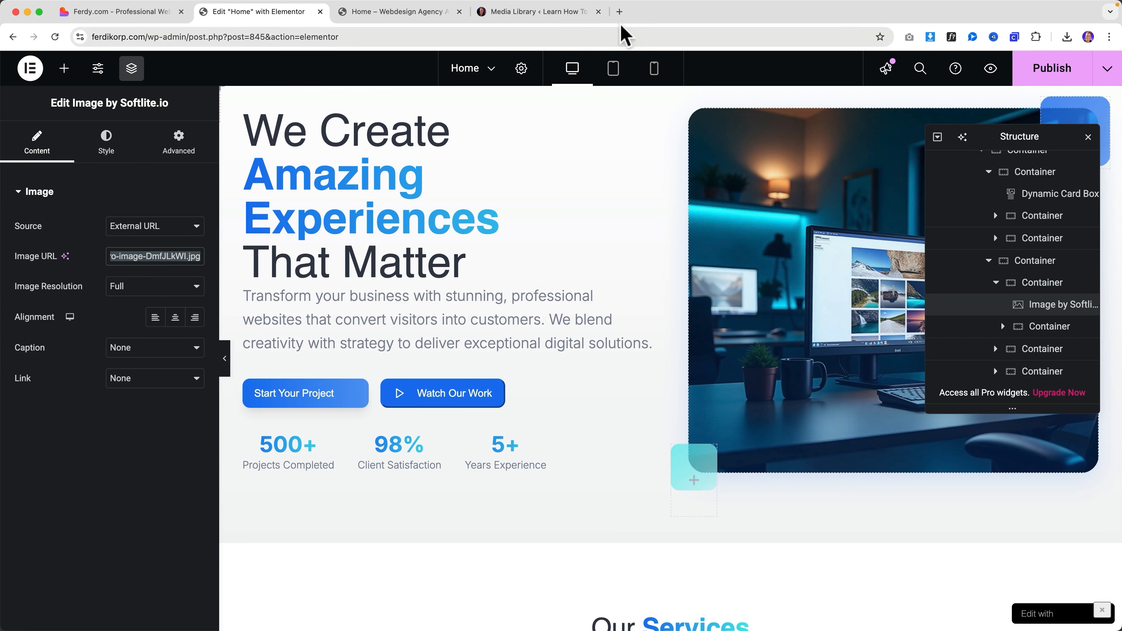
click(598, 12)
Review the page sections with the Structure panel closed, compare them with the original Lovable site, and return to the Elementor editor.
scroll(584, 317, down, 5)
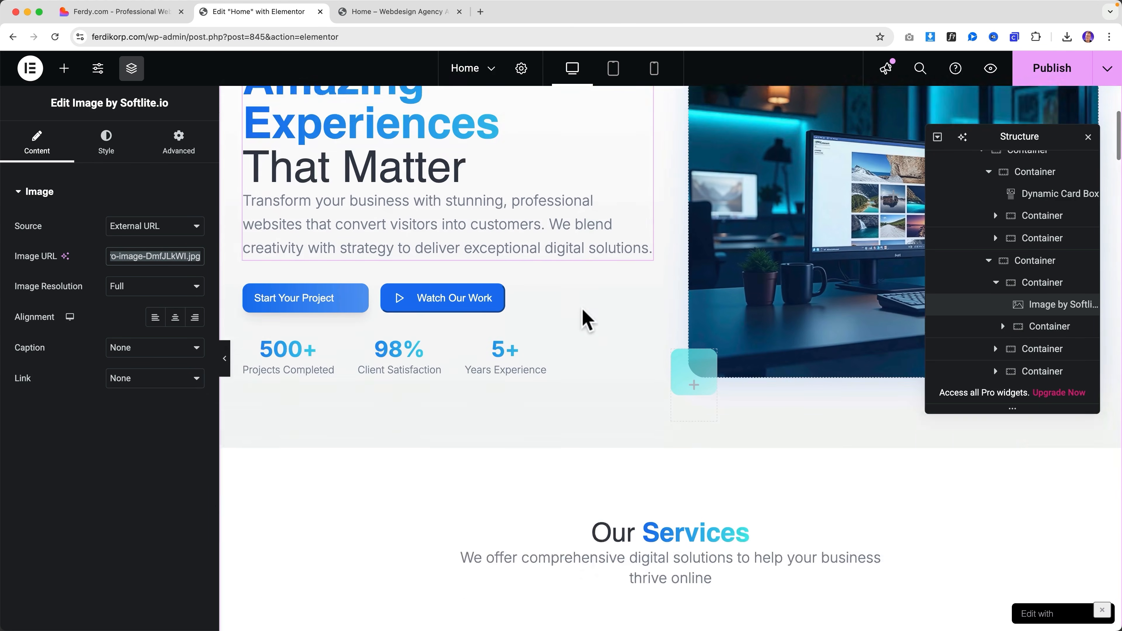
scroll(583, 317, down, 10)
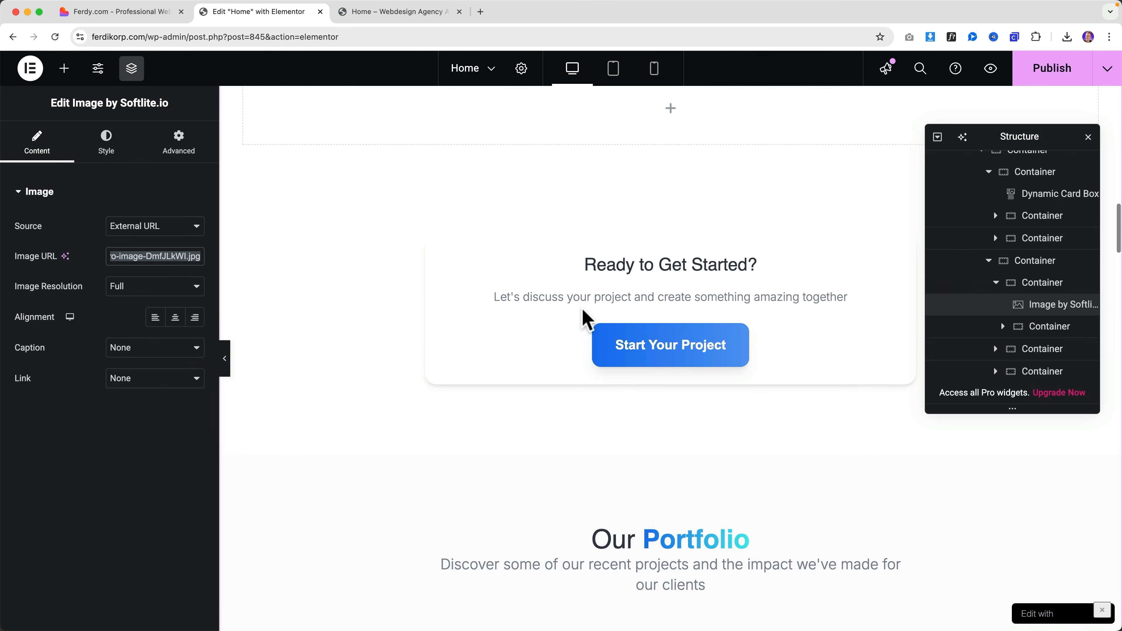
scroll(581, 283, down, 15)
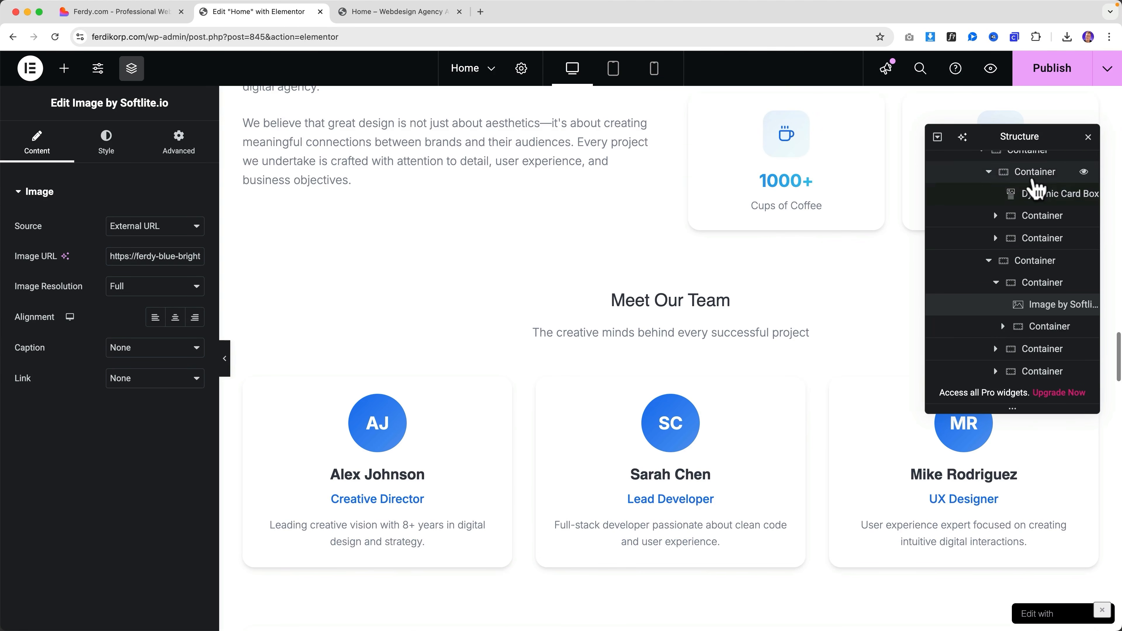
click(1088, 138)
scroll(672, 327, down, 10)
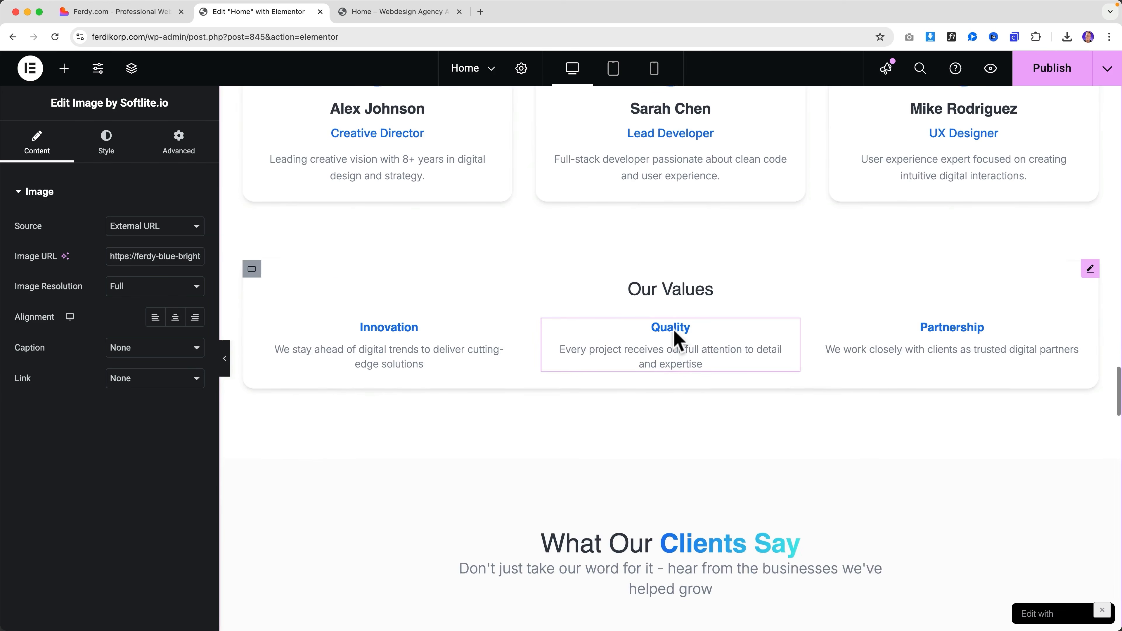
scroll(672, 349, up, 20)
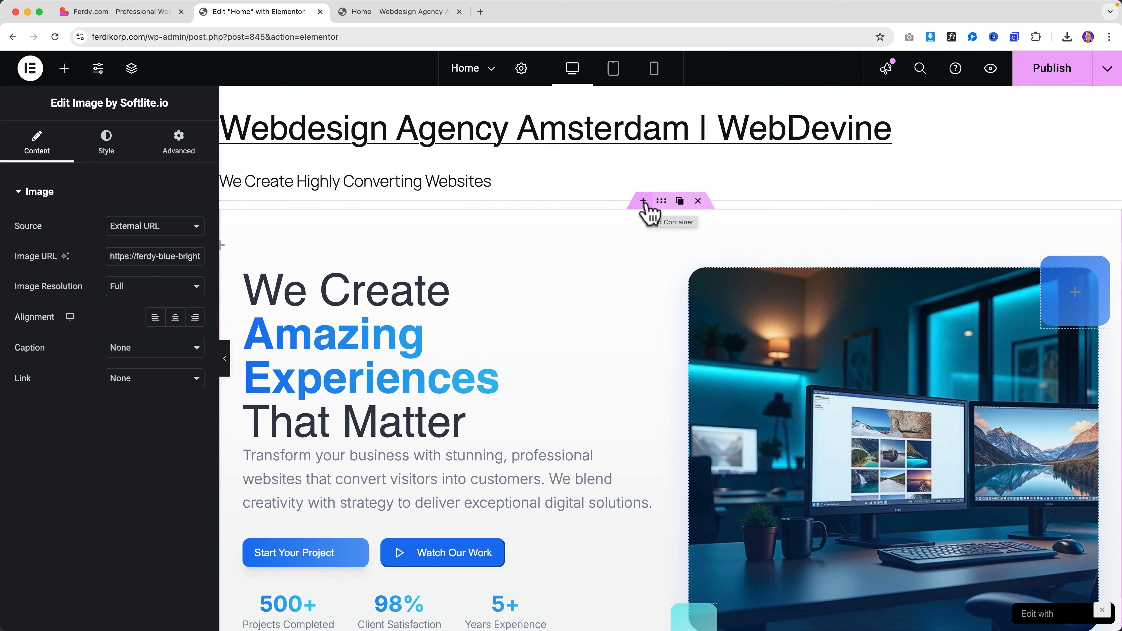
click(117, 12)
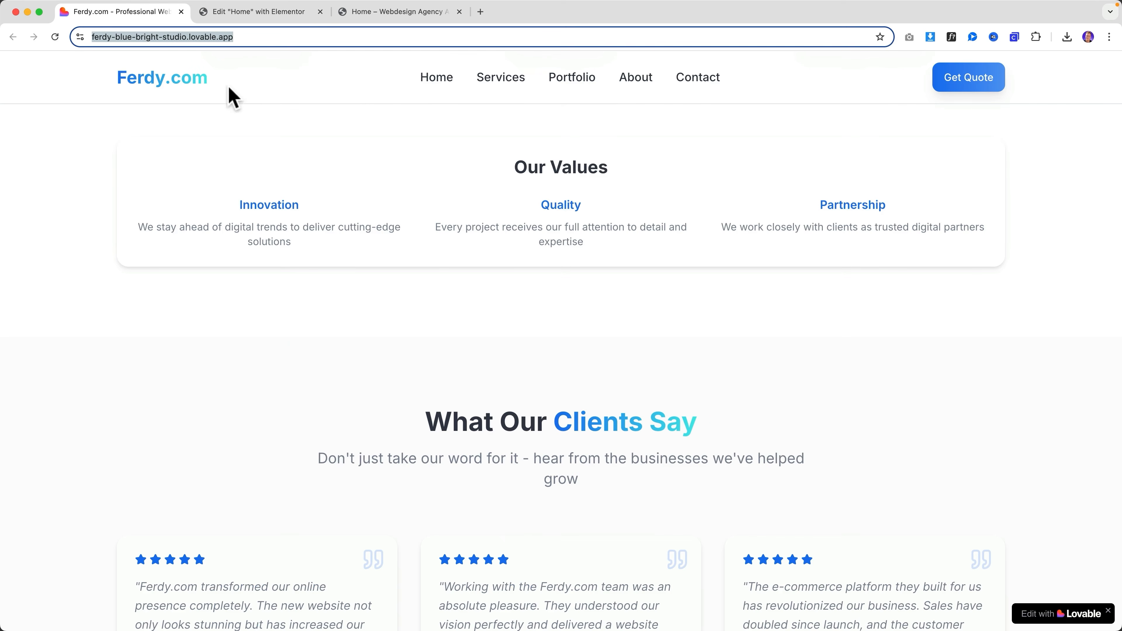
click(235, 14)
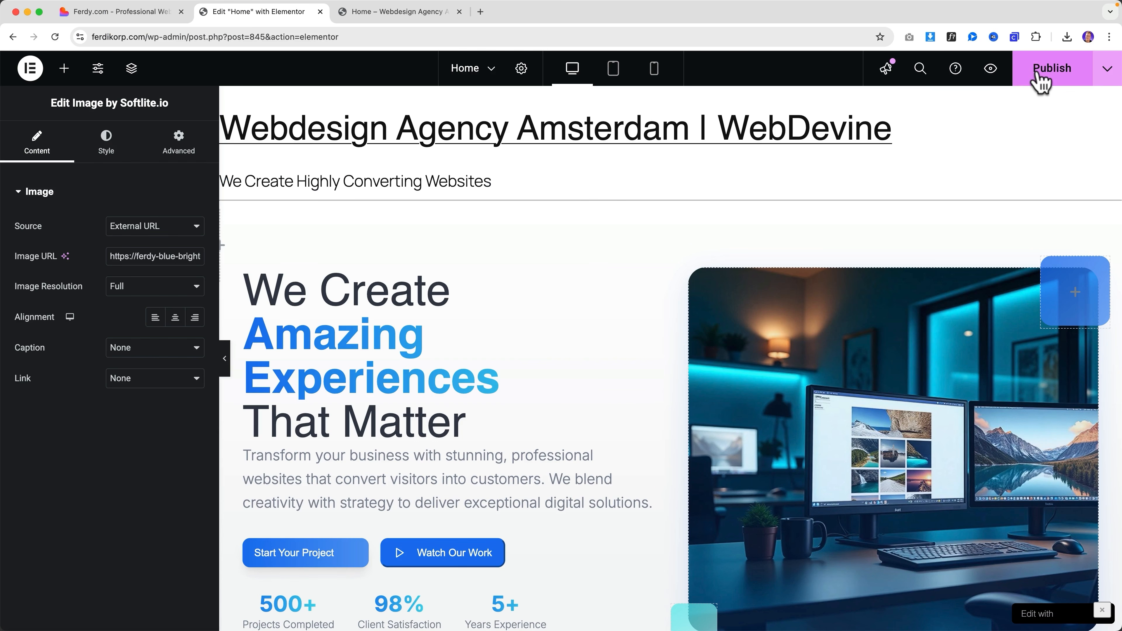
Exit Elementor to the WordPress dashboard and open the page for adding a new theme.
click(35, 75)
click(81, 242)
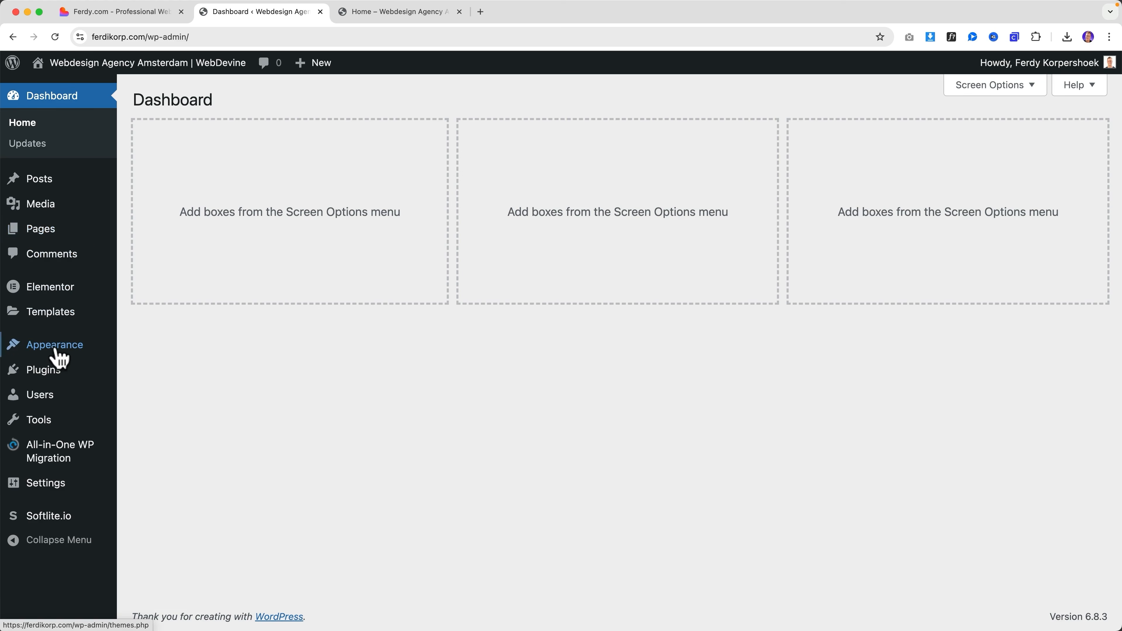
mouse_move(55, 352)
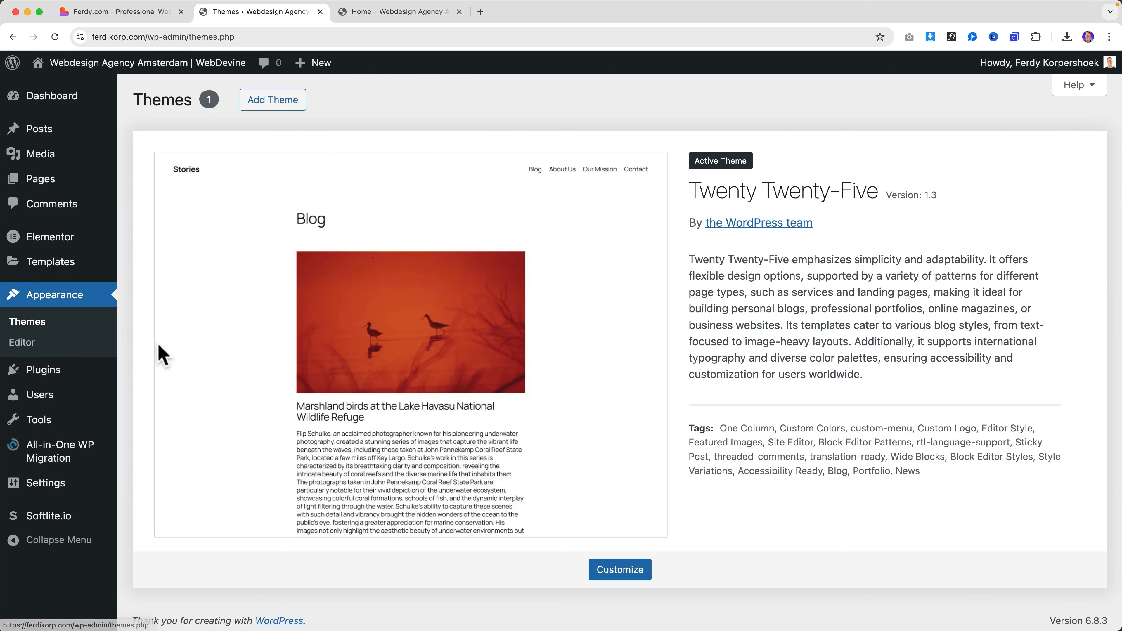
click(285, 110)
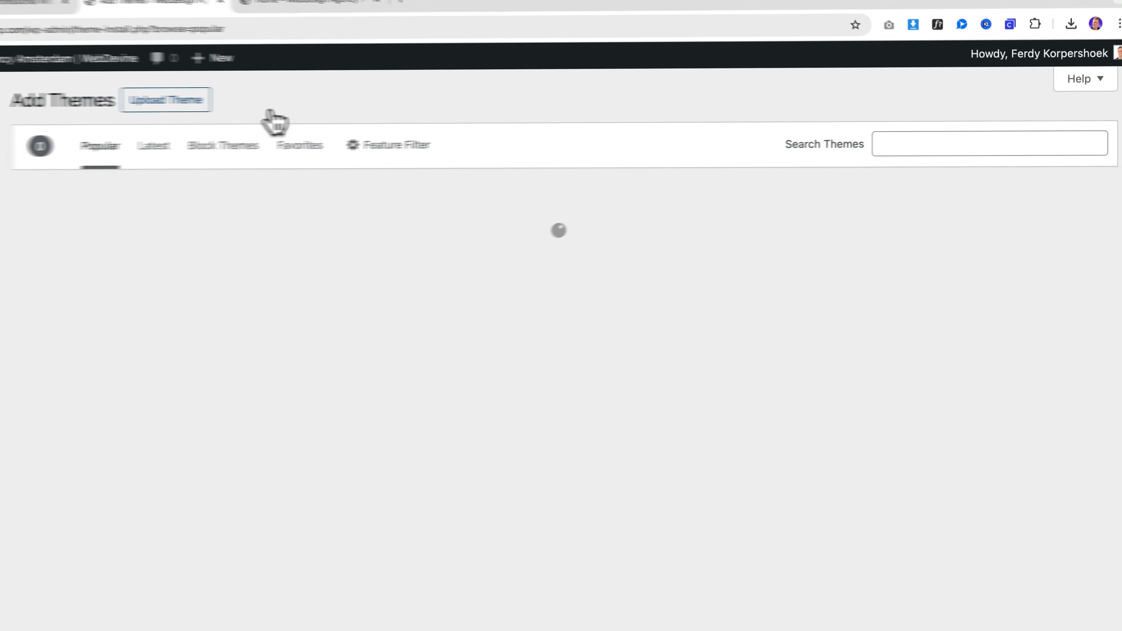
Search the theme directory for blocksy, then install and activate the Blocksy theme.
click(937, 143)
text(blocksy)
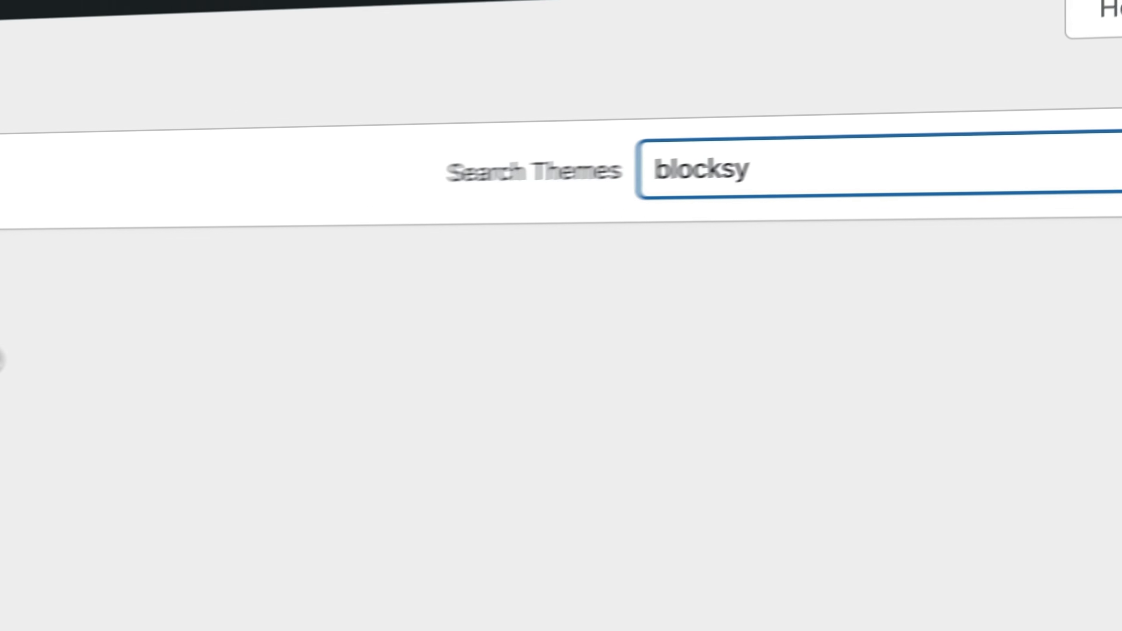
click(344, 396)
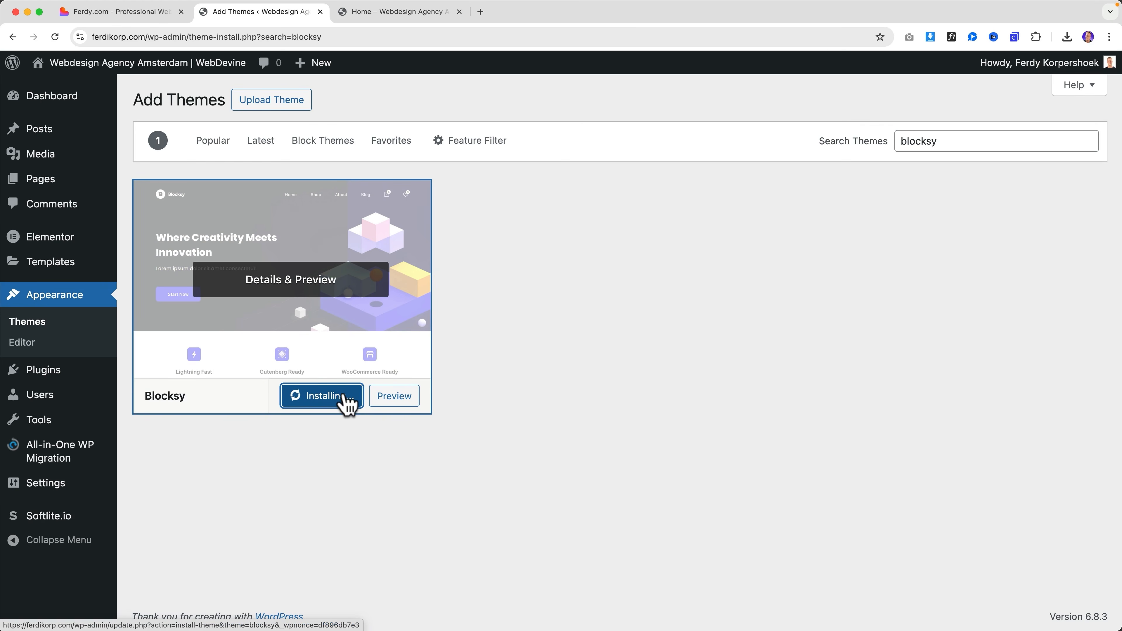
click(321, 395)
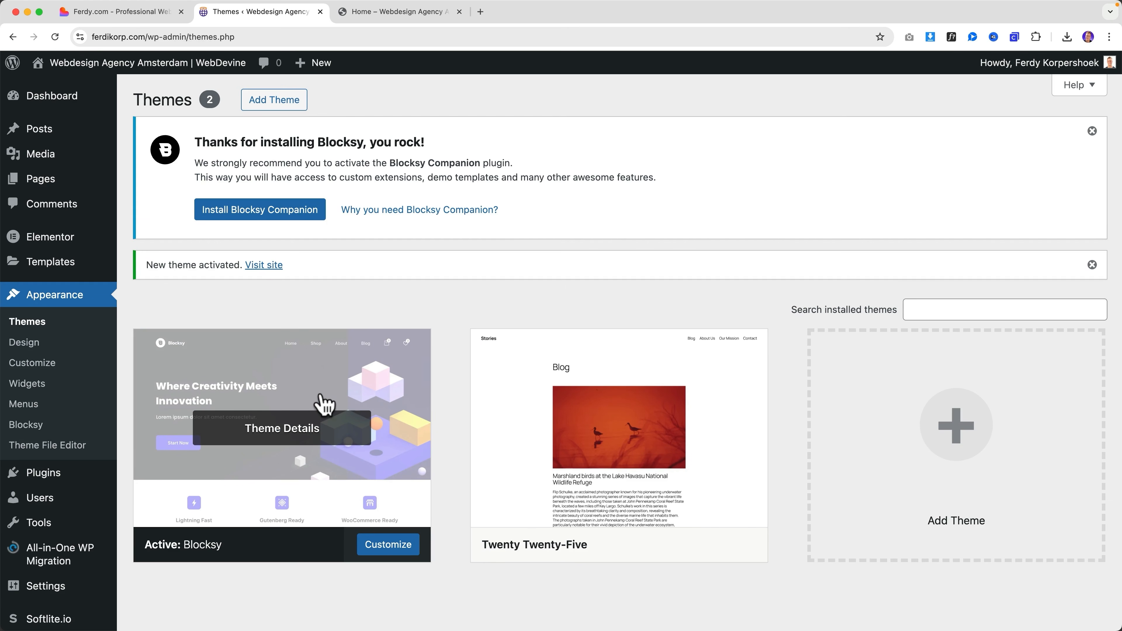
Install the recommended Blocksy Companion plugin and visit the site's front end.
click(262, 209)
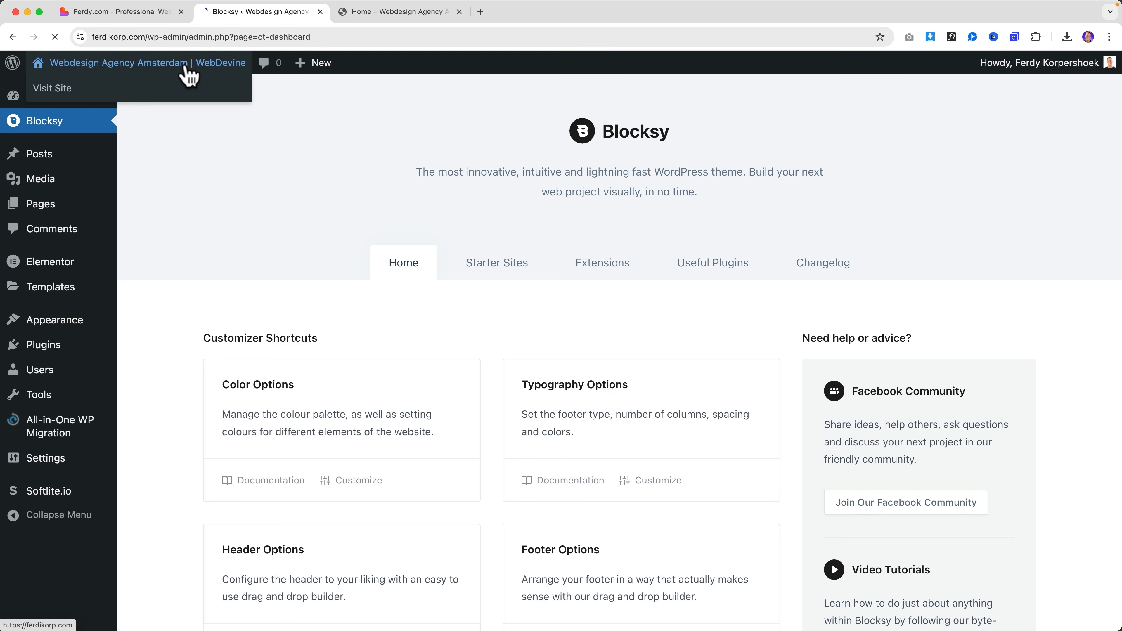
click(185, 68)
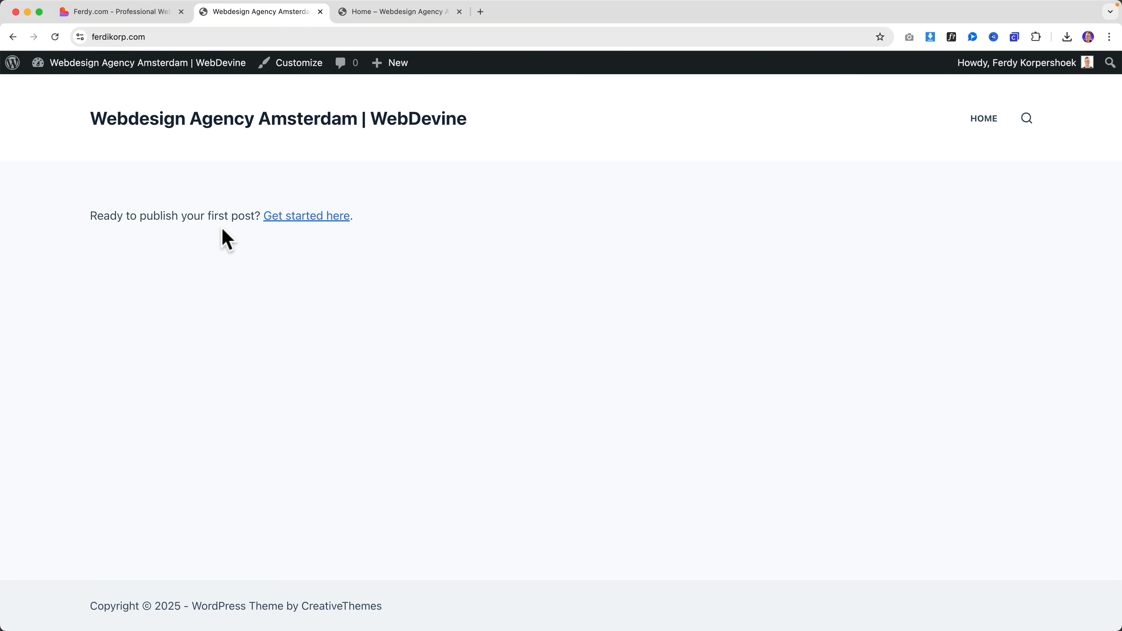
In the site customizer, make the homepage display a static page and choose Home as that page.
click(295, 67)
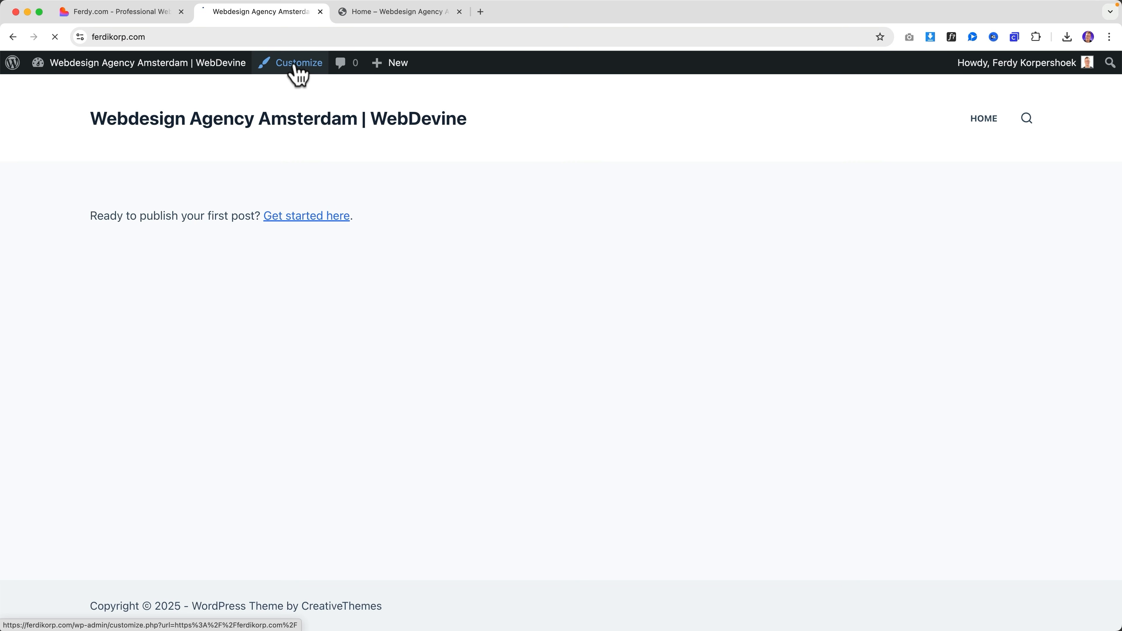
scroll(125, 271, down, 10)
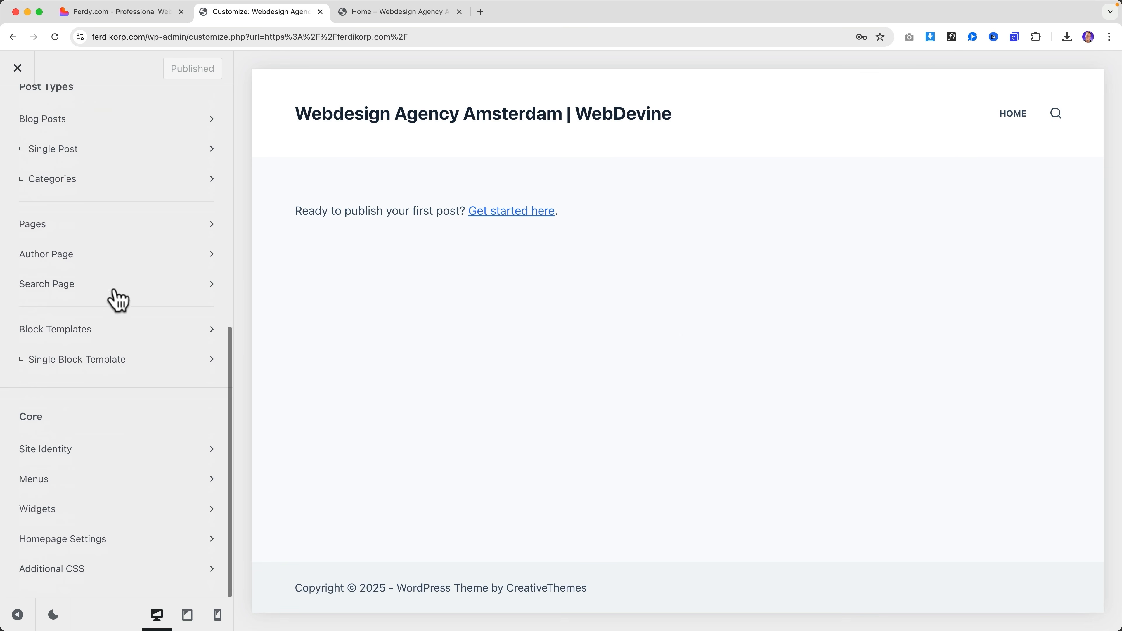
click(62, 540)
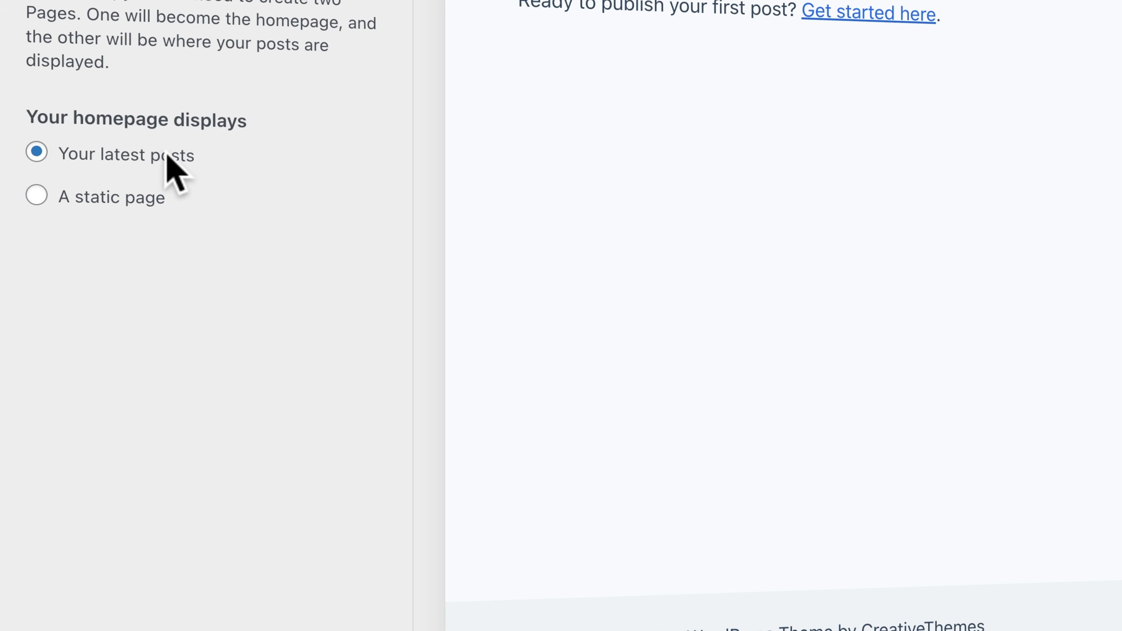
click(36, 196)
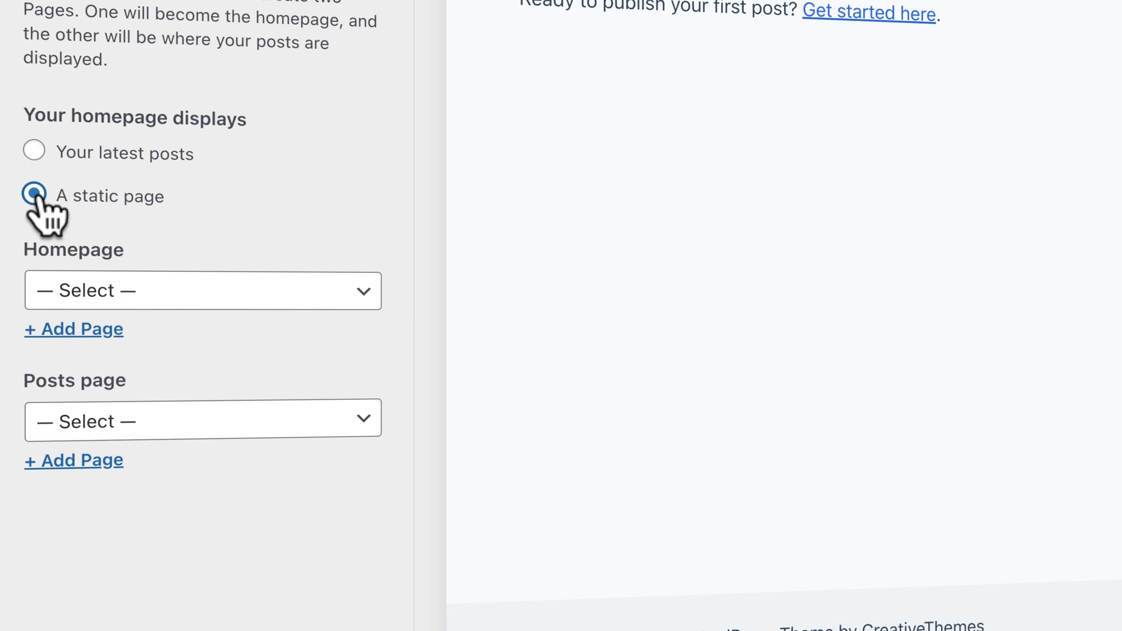
click(135, 292)
click(133, 321)
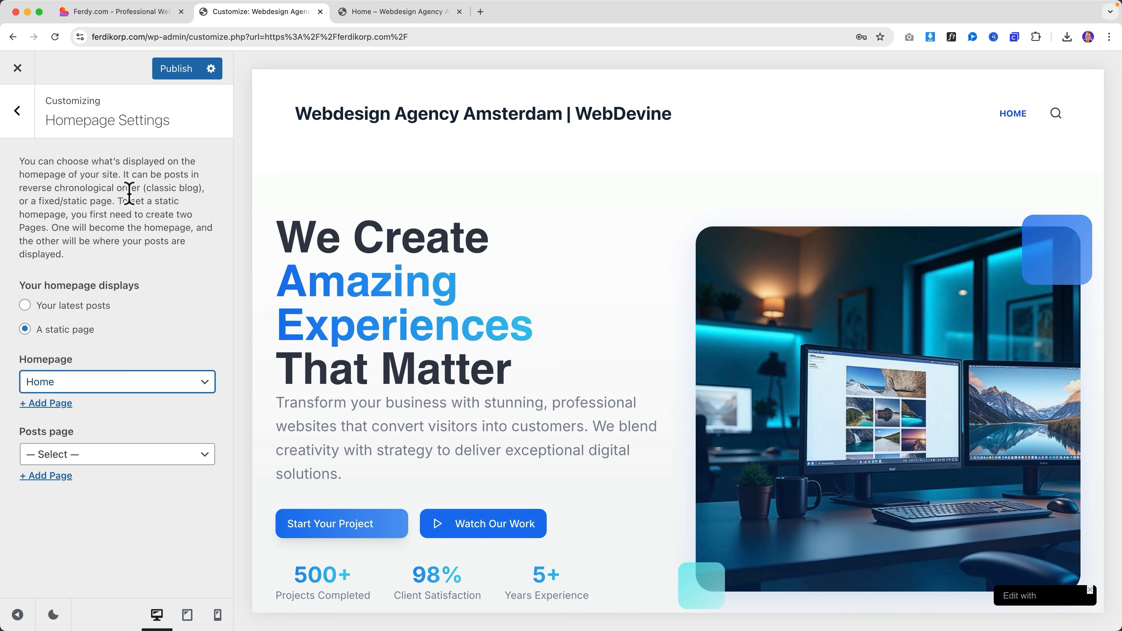
click(18, 126)
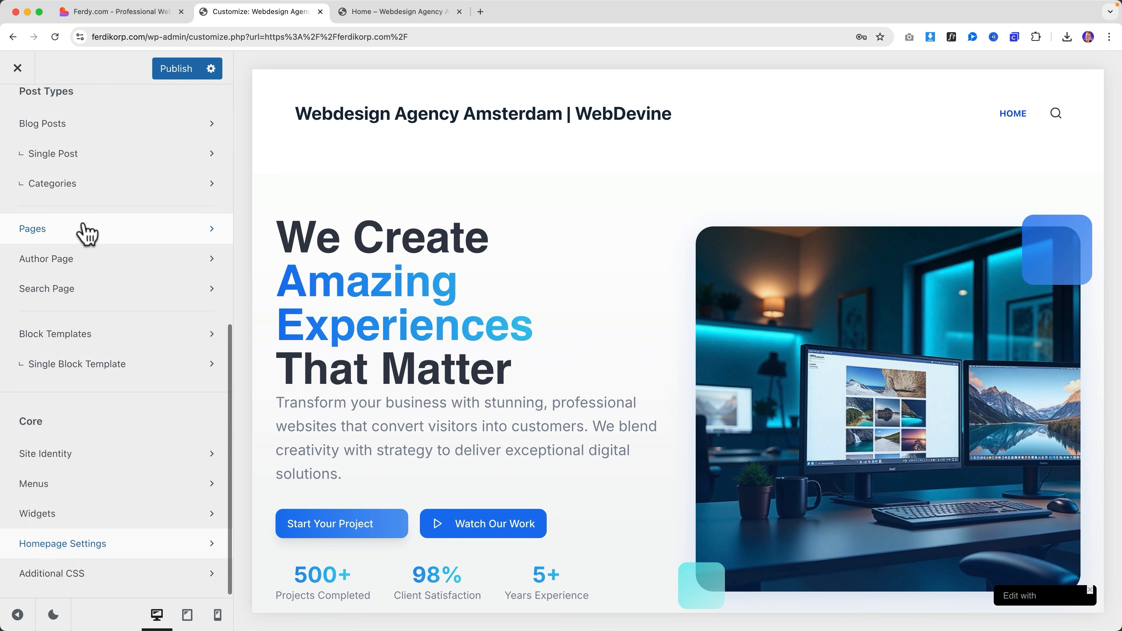
Create a new menu named Main Menu in the customizer and assign it to the Header Menu 1 location.
scroll(79, 234, up, 10)
scroll(68, 326, down, 10)
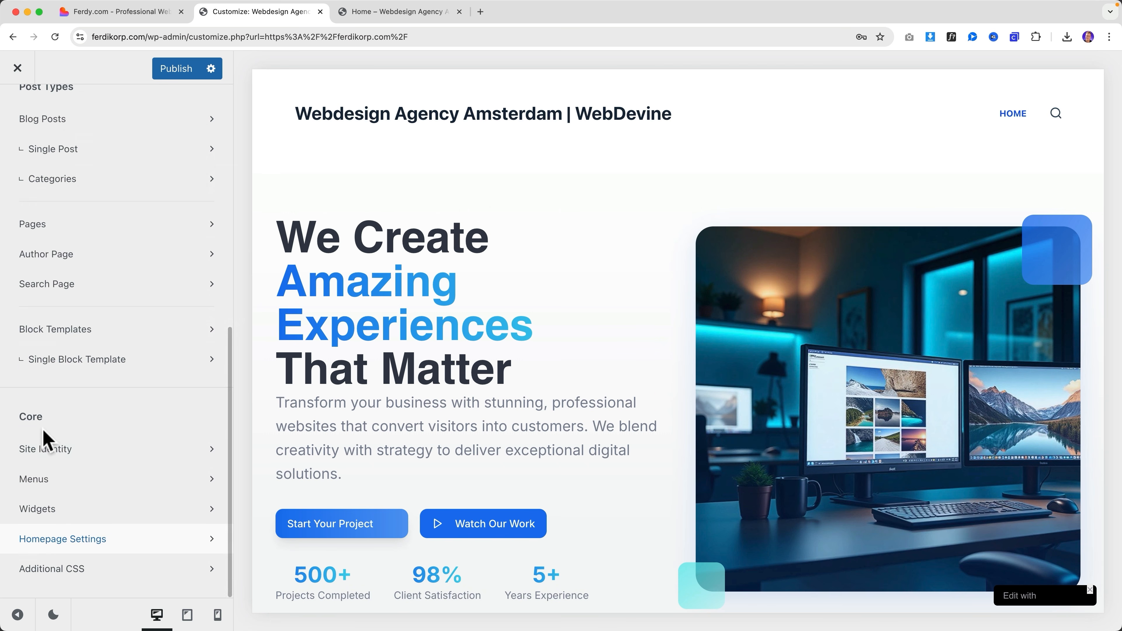
click(47, 482)
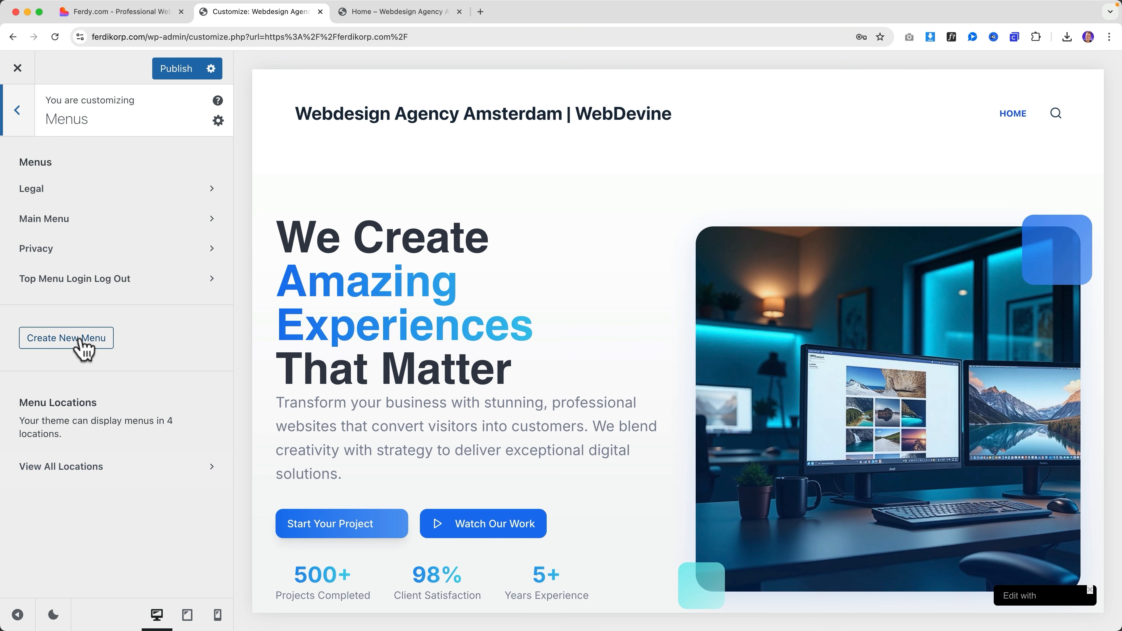
click(66, 343)
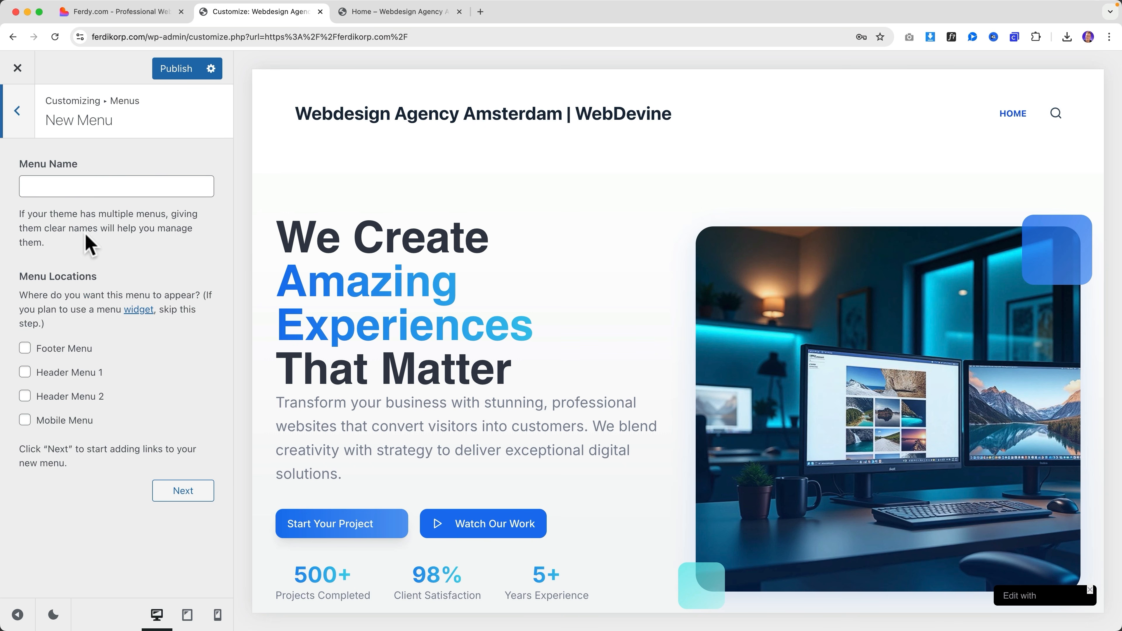
click(88, 187)
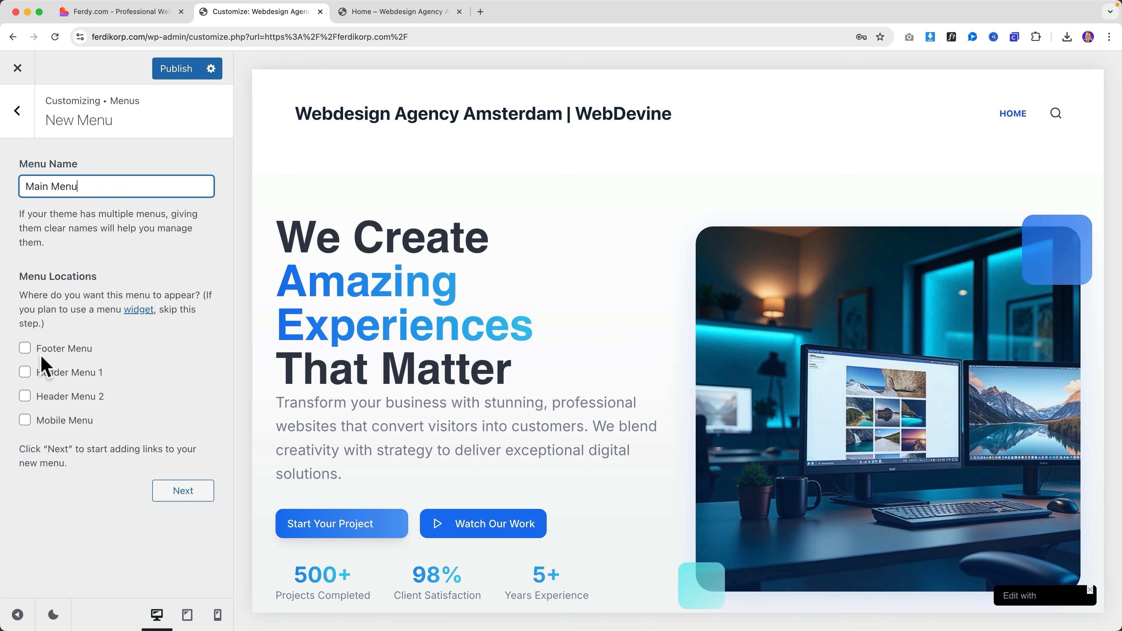
click(23, 375)
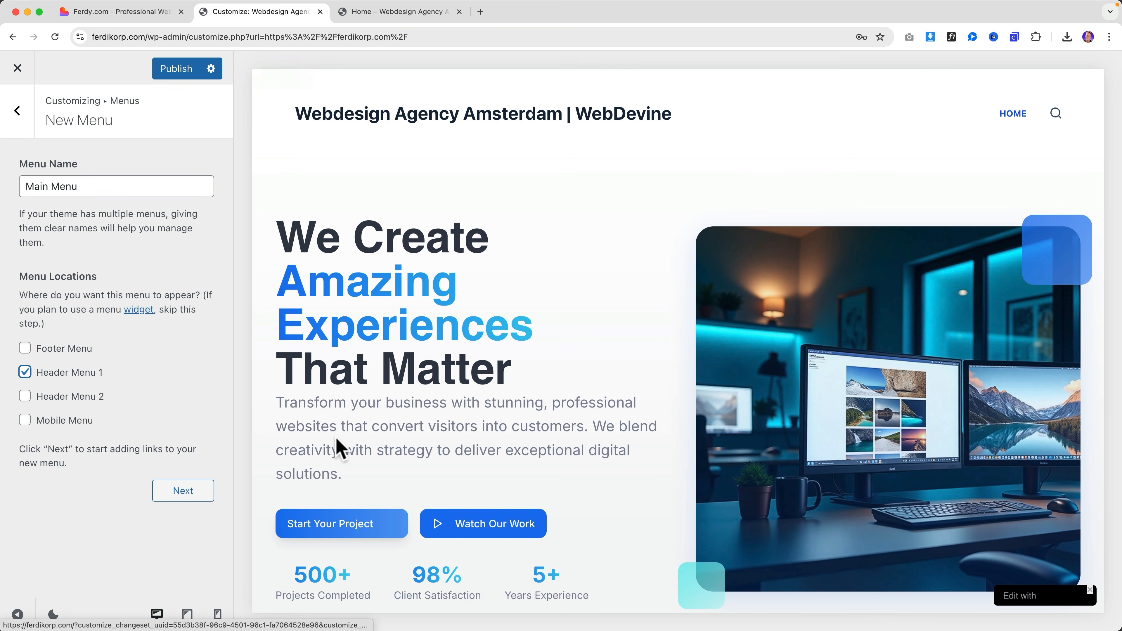
click(183, 492)
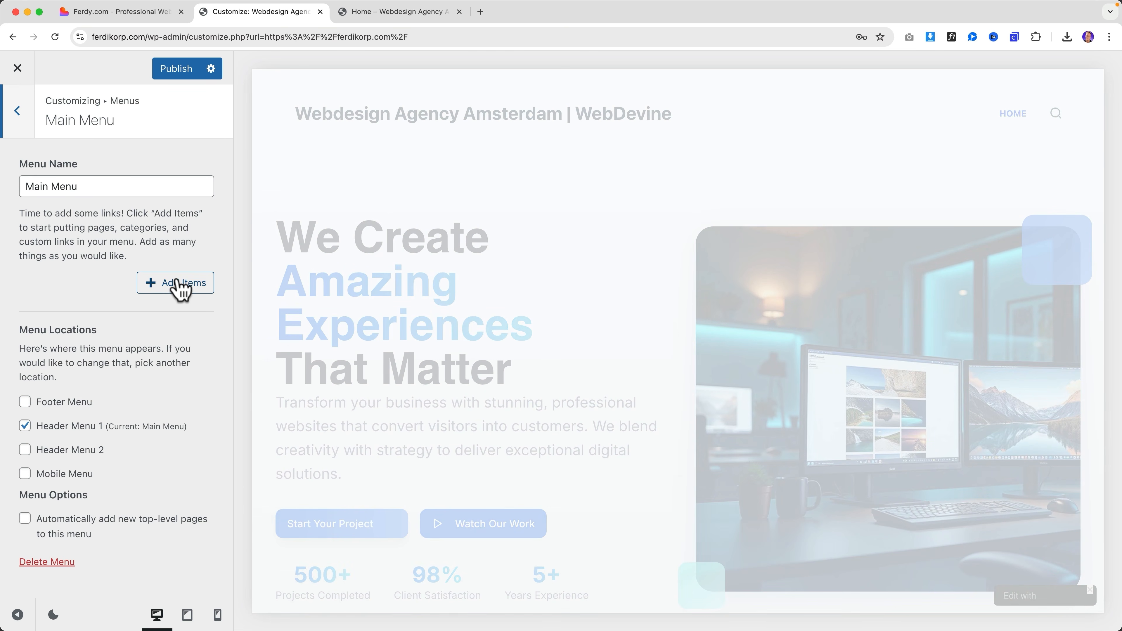
Add the existing Home page to the menu, then create and add a Services page as in the Lovable design.
click(177, 285)
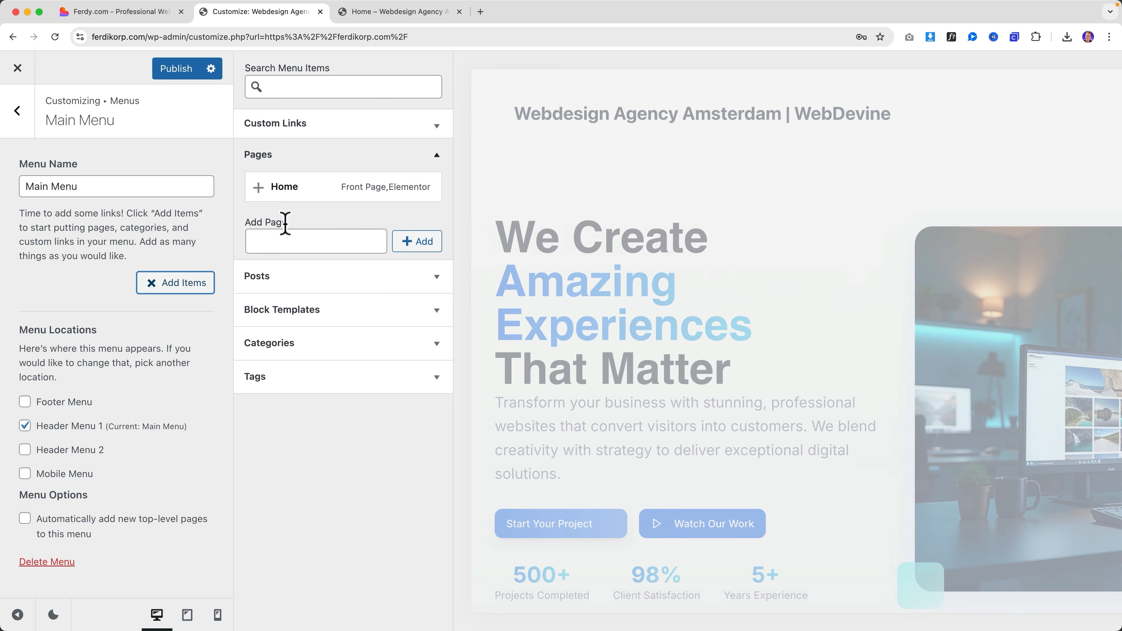
click(261, 190)
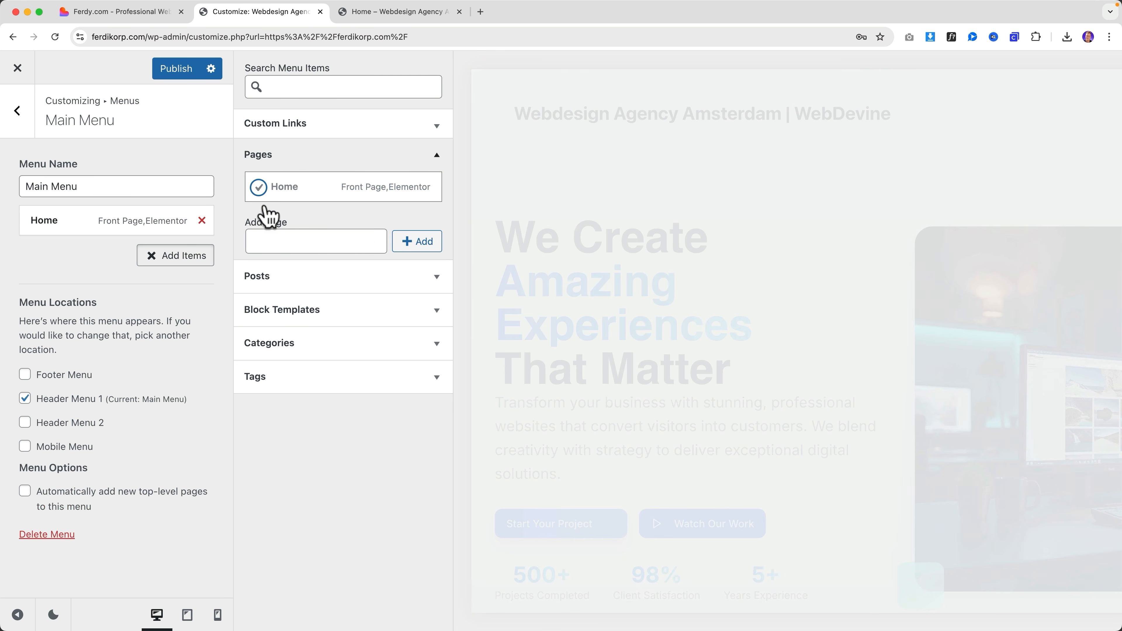
click(299, 240)
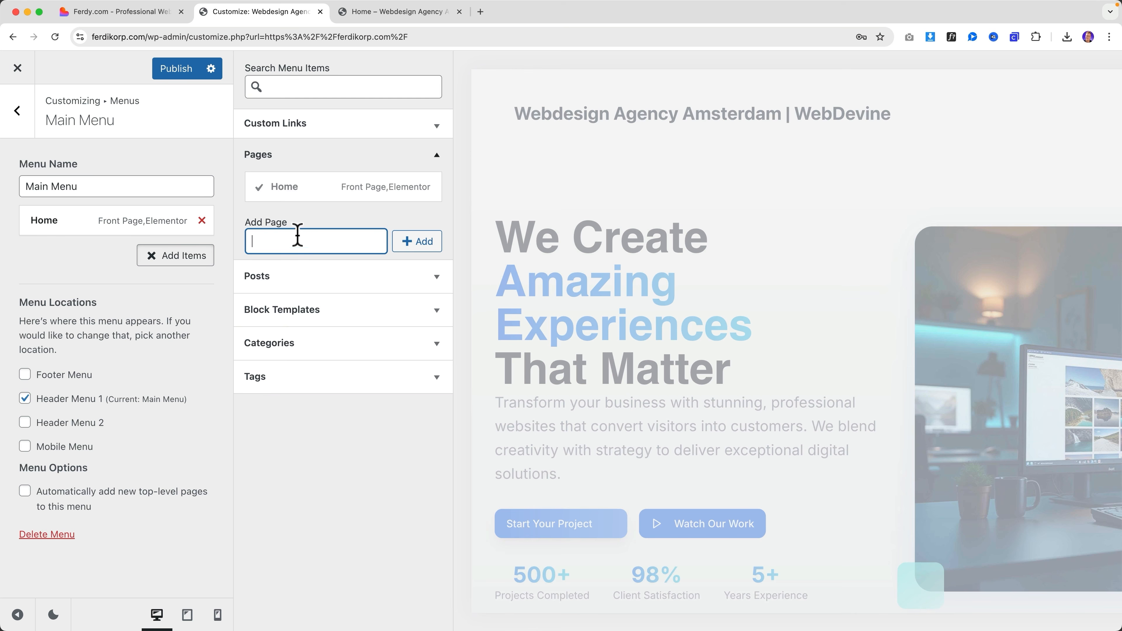
click(155, 12)
click(253, 13)
click(414, 242)
Check the Lovable design's navigation and create a Portfolio page as the next menu item.
click(176, 12)
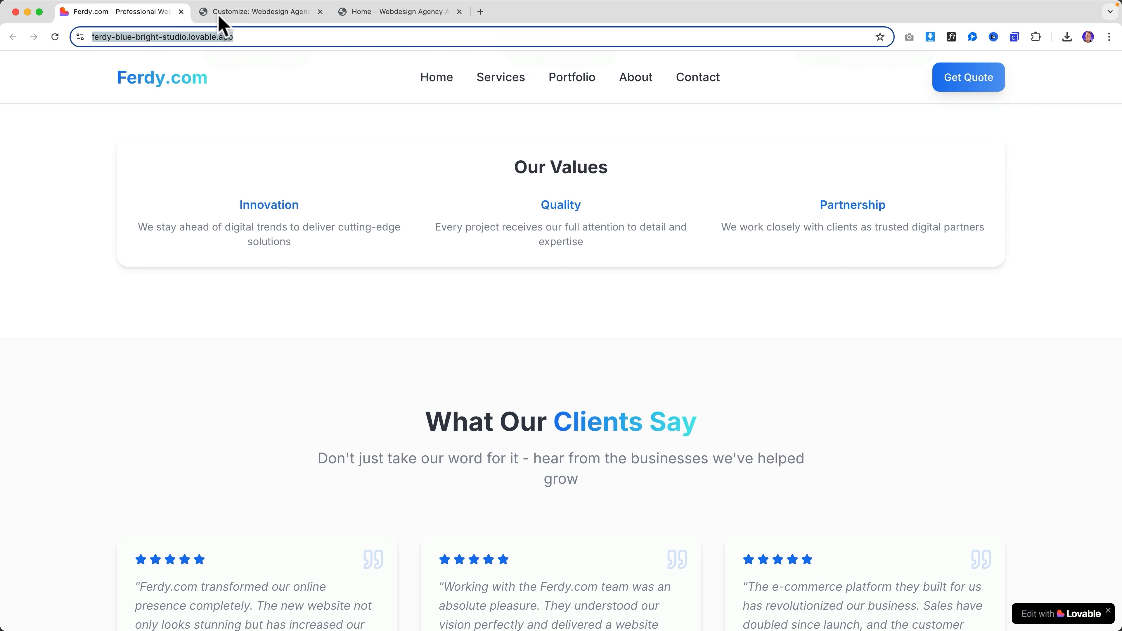
click(248, 15)
click(306, 267)
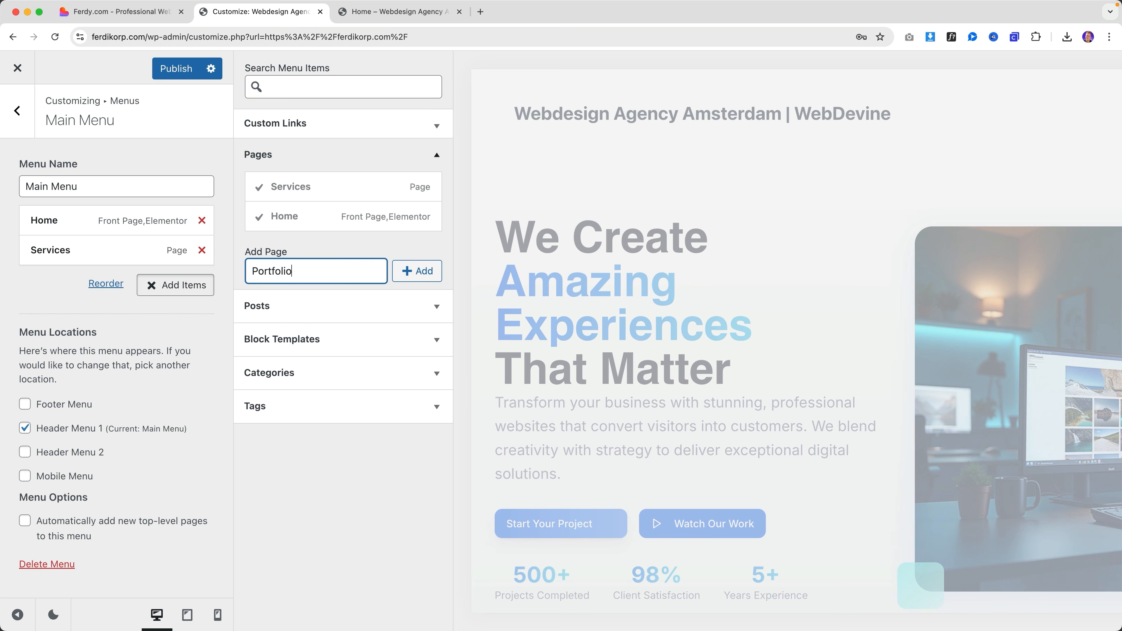
text(Portfolio)
click(416, 270)
Create an About page and add it to the menu after Portfolio, following the Lovable design's navigation.
click(164, 13)
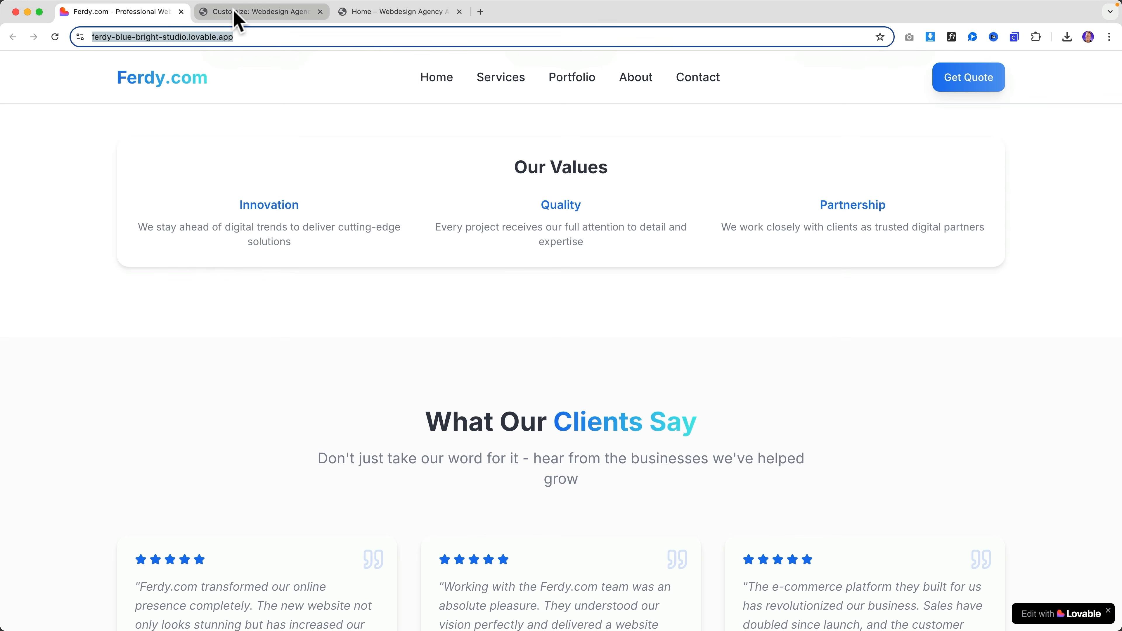
click(238, 16)
click(309, 302)
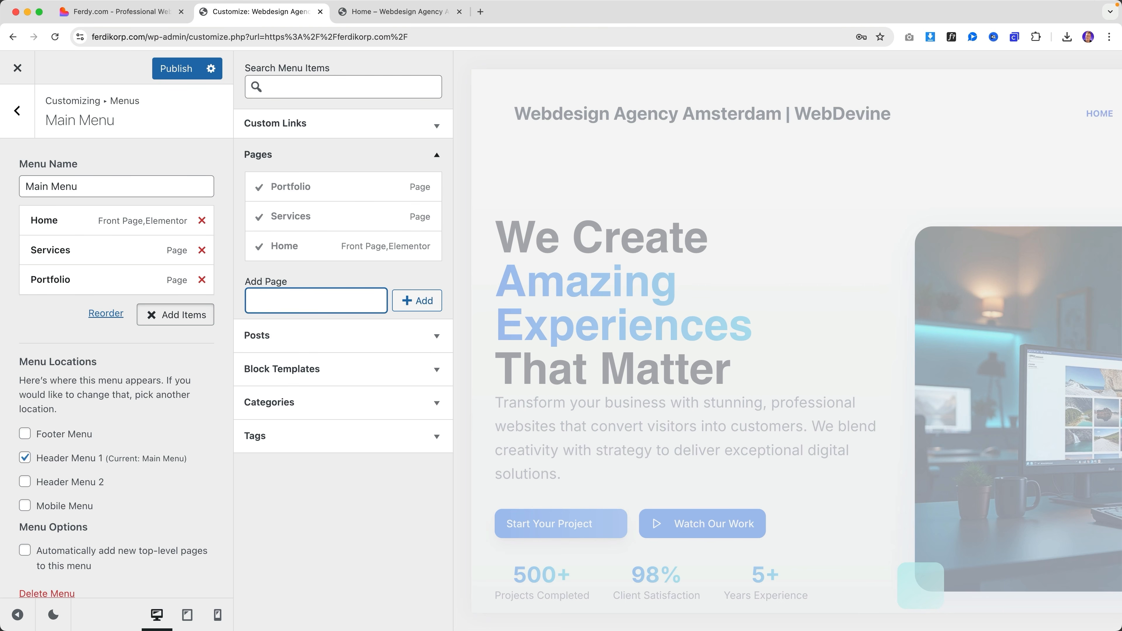
text(About)
click(417, 301)
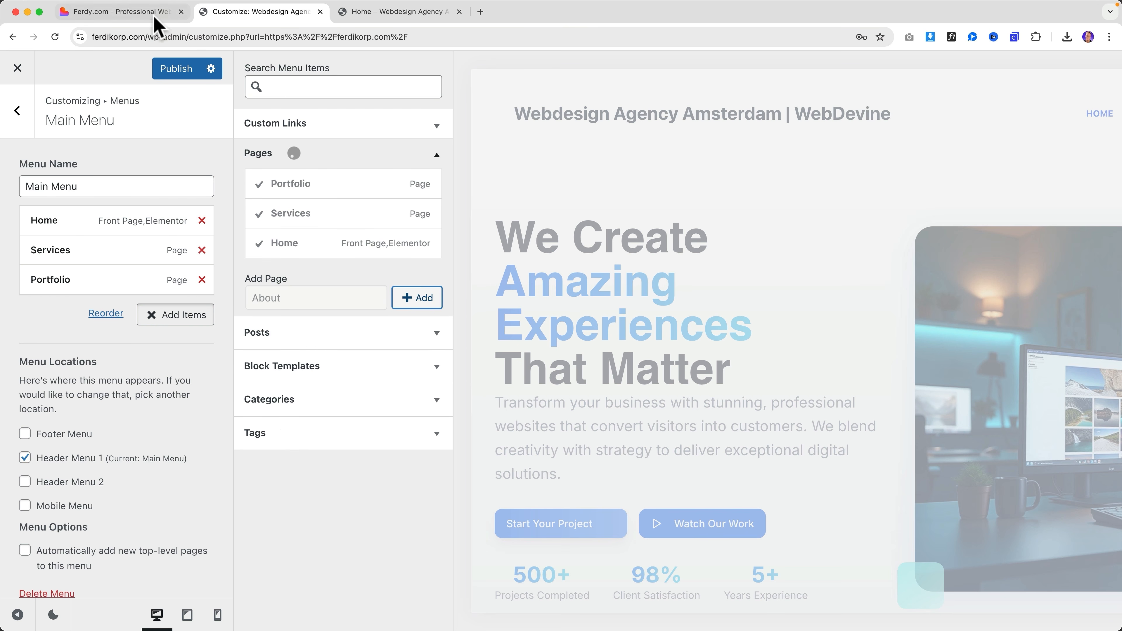
Create a Contact page as the last menu item and publish the menu.
click(156, 14)
click(259, 15)
click(293, 329)
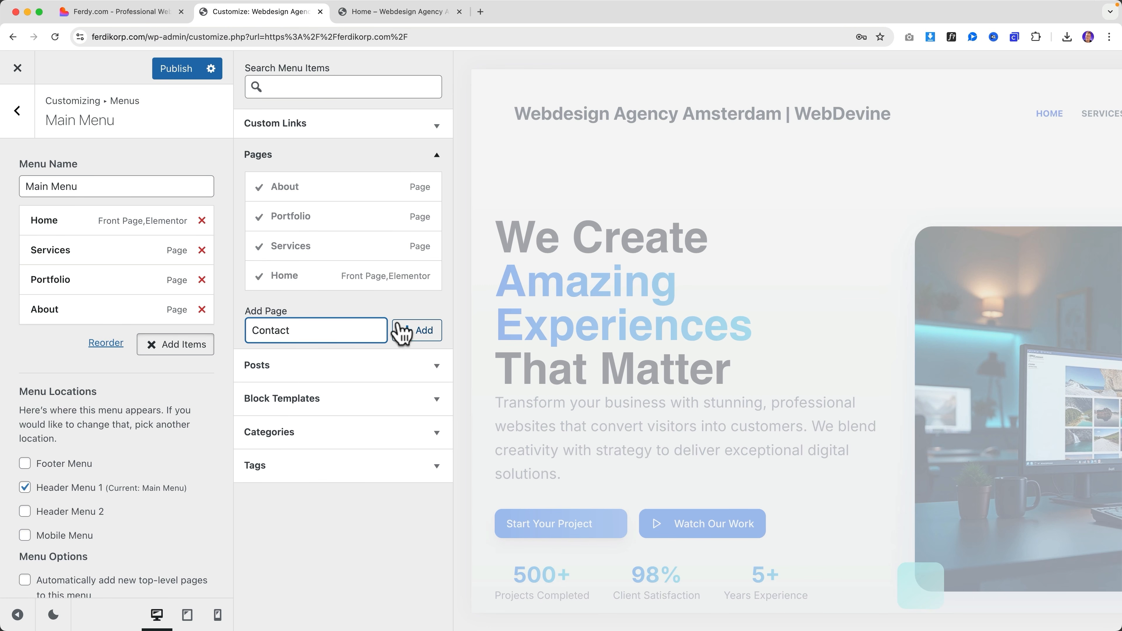
click(413, 331)
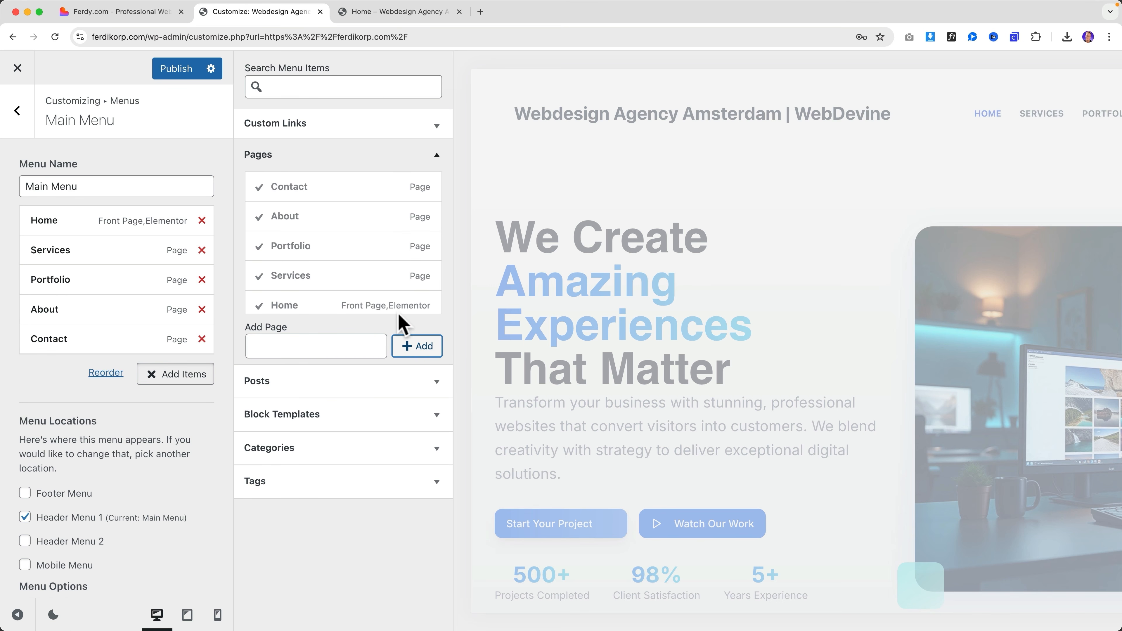
click(185, 77)
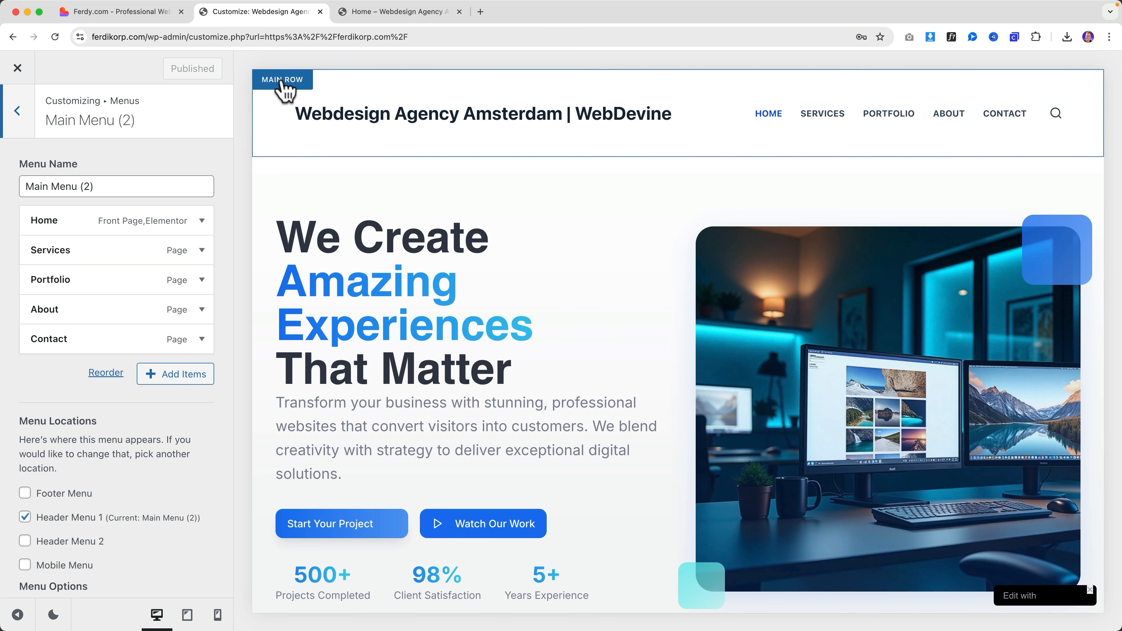
Open the header's main row and move Menu 1 to its center, comparing with the Lovable design's header.
click(283, 82)
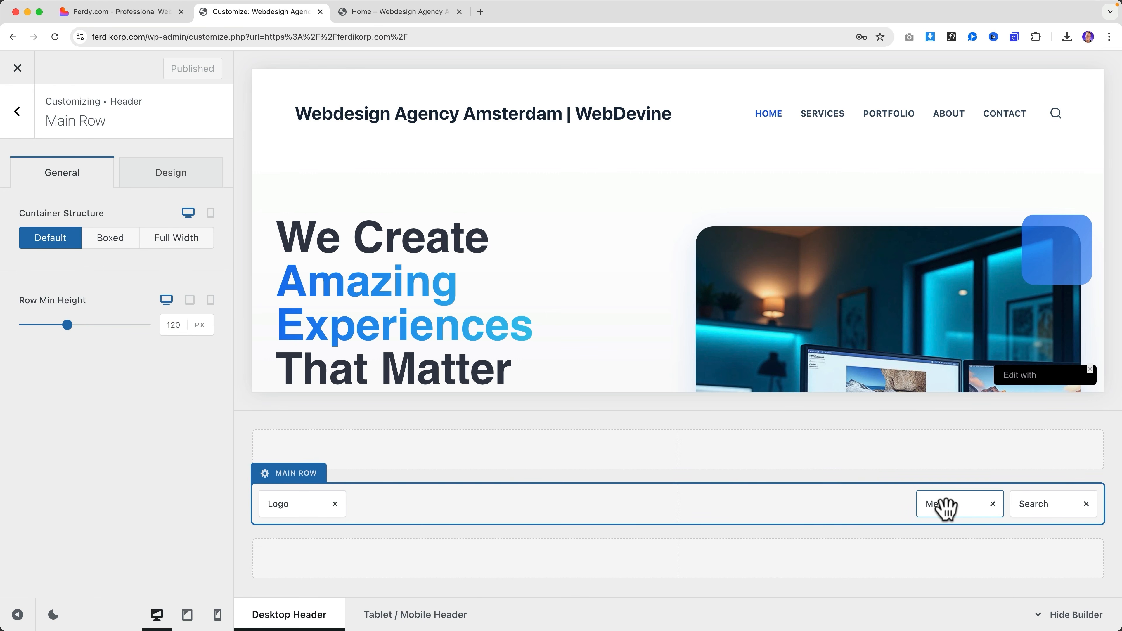
drag(945, 508, 689, 494)
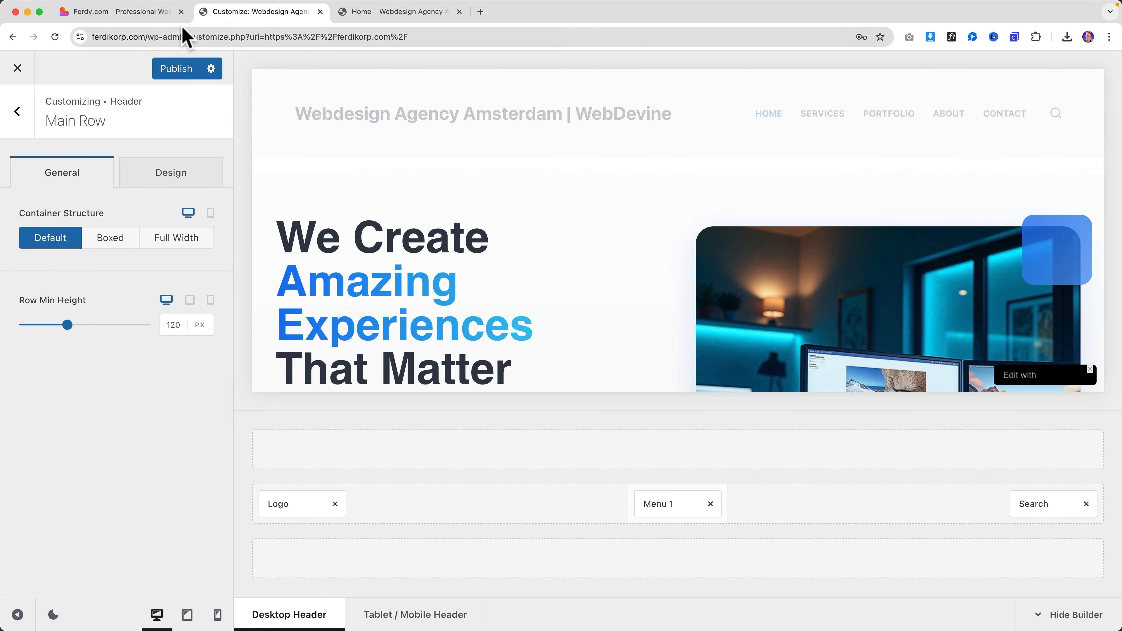
click(156, 14)
click(288, 13)
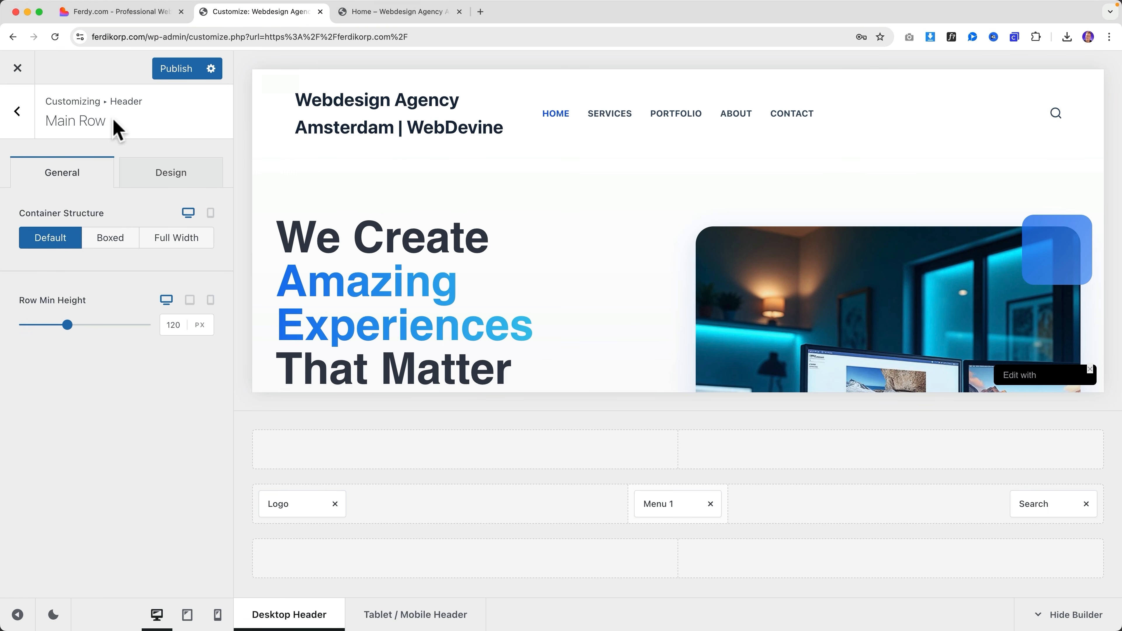
Add a Button element at the right end of the header's main row and remove the Search element.
click(667, 503)
click(30, 124)
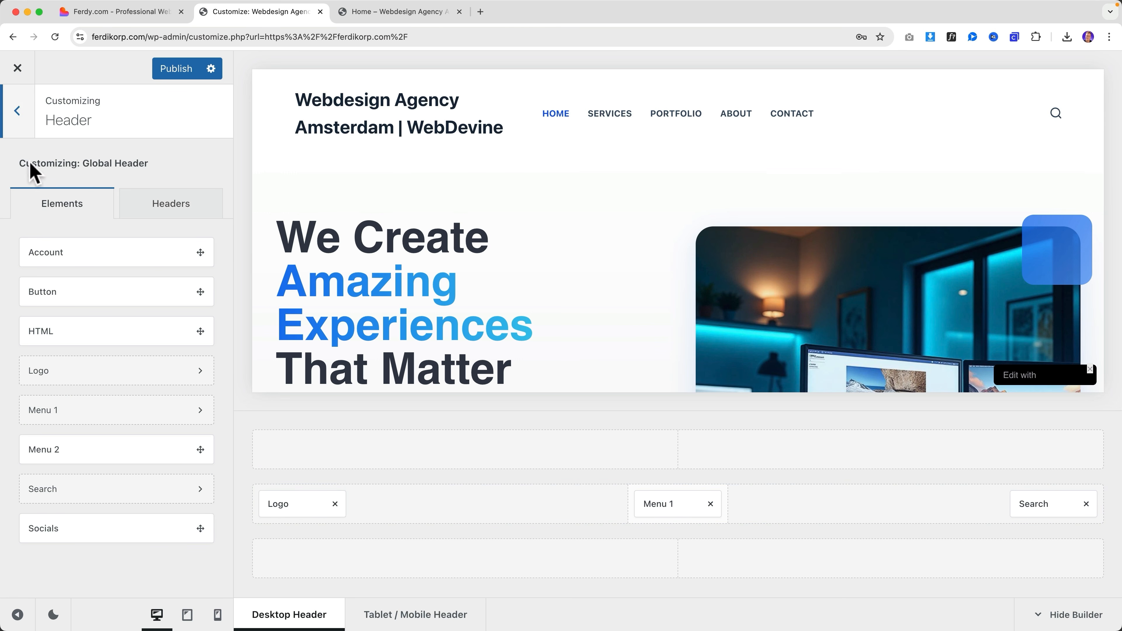
drag(55, 294, 1004, 514)
click(1087, 504)
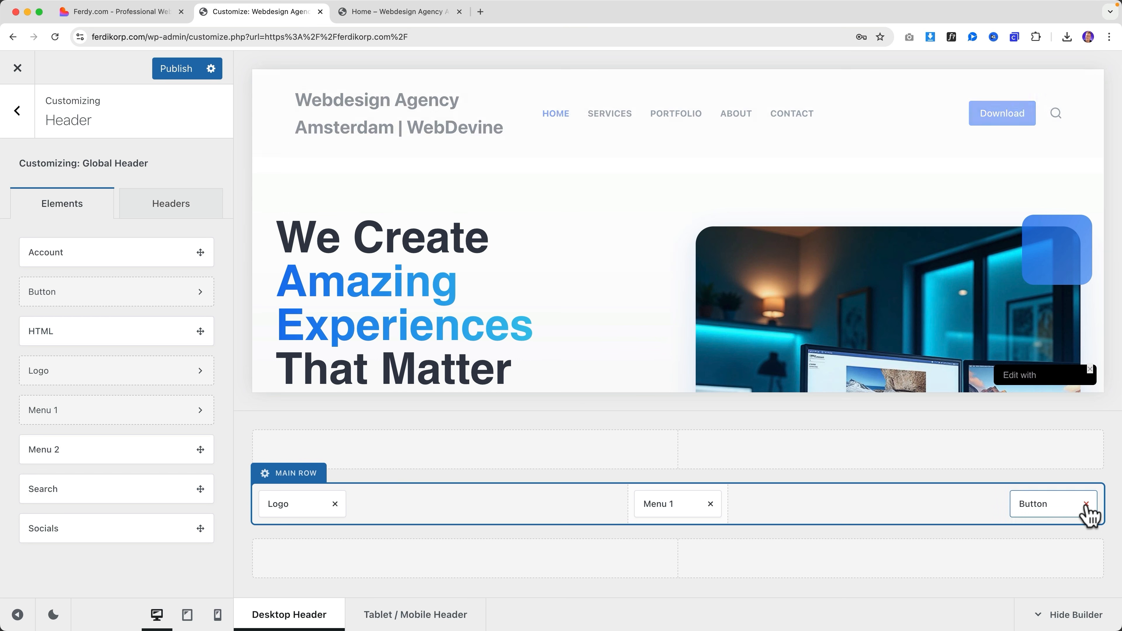
Set the header button's label text to Get Quote, matching the Lovable design.
click(87, 13)
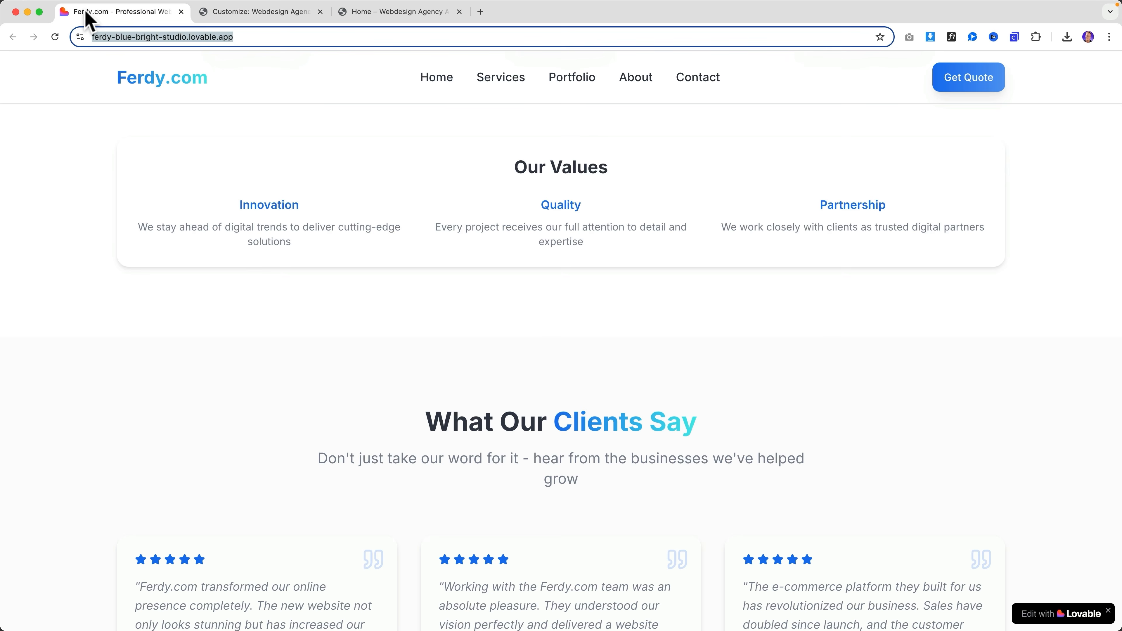
click(290, 14)
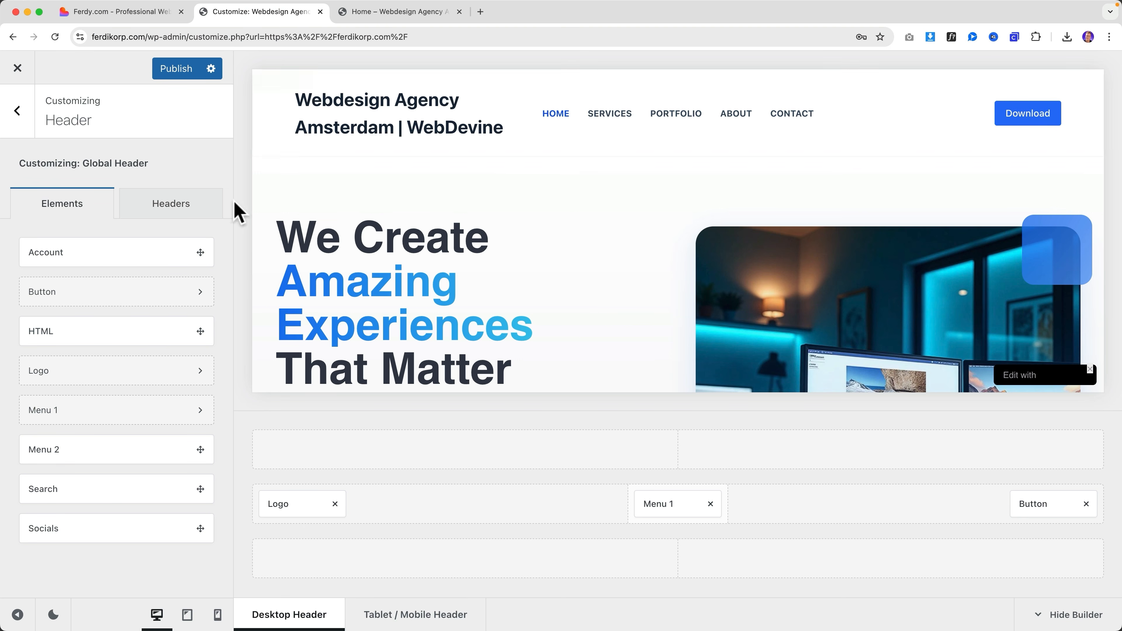
click(1037, 504)
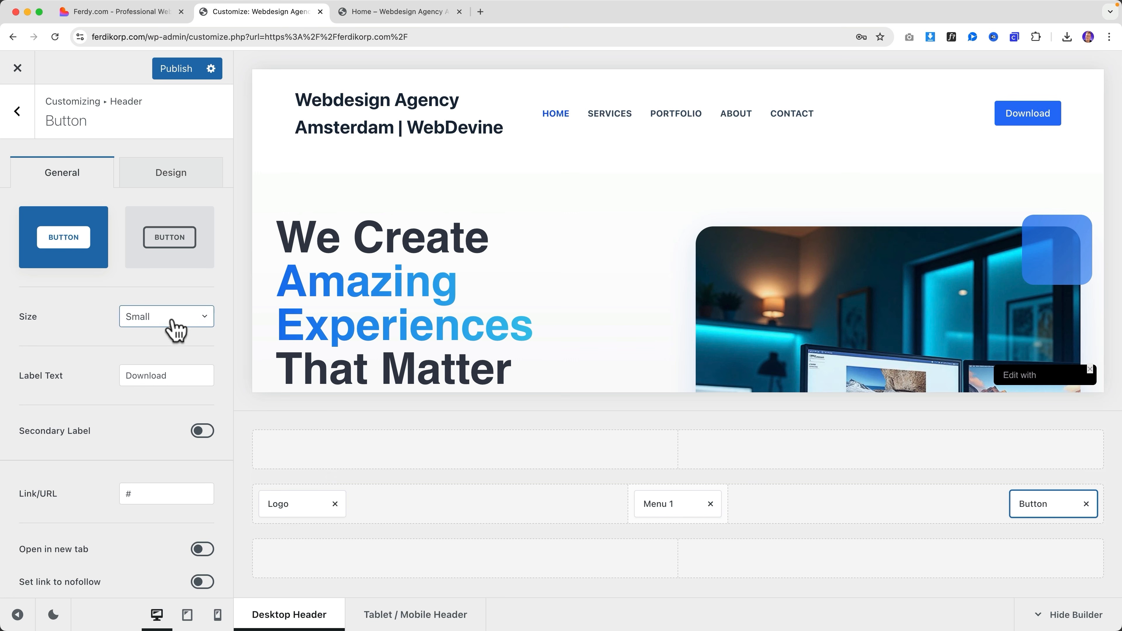
click(158, 375)
double_click(167, 373)
text(Get Quot)
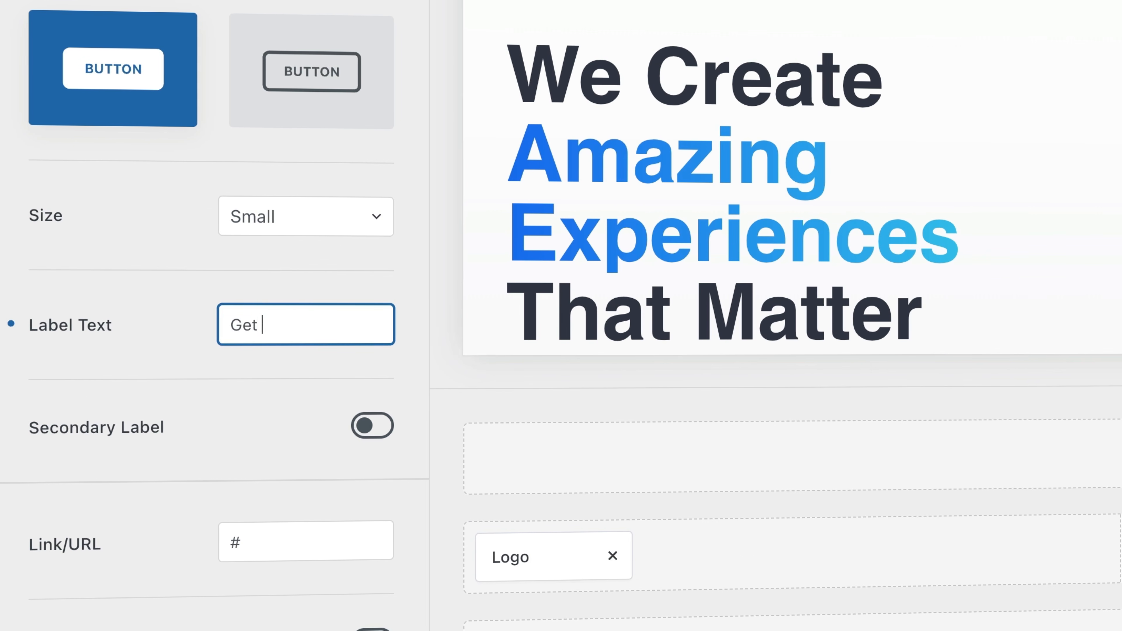
text(e)
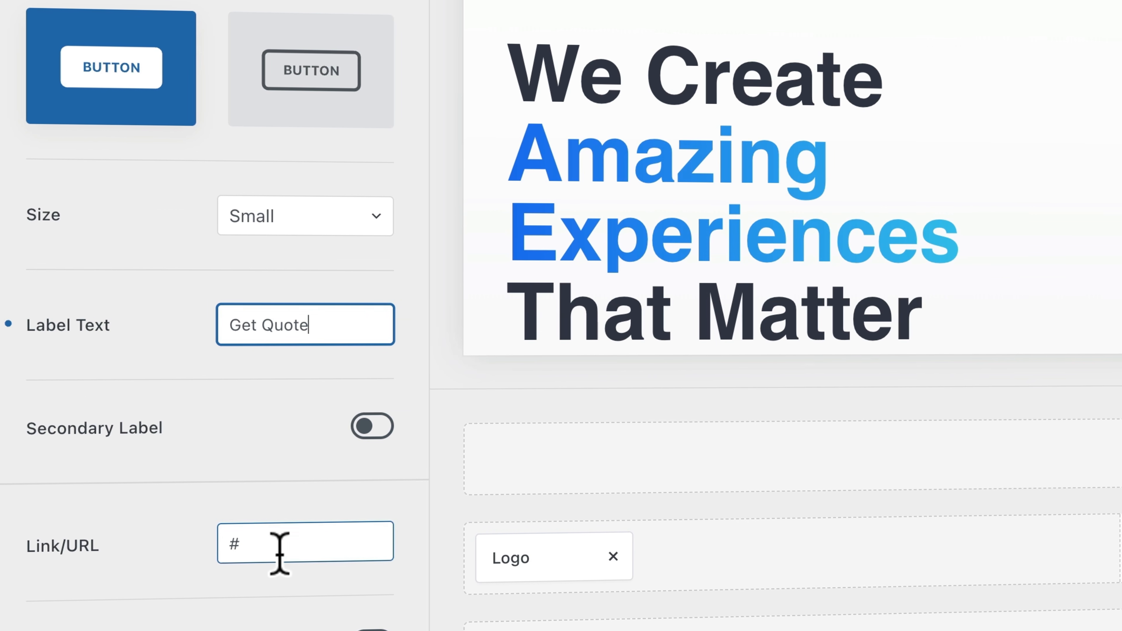
Link the header button to /contact and publish the header changes.
click(278, 547)
text(/contact)
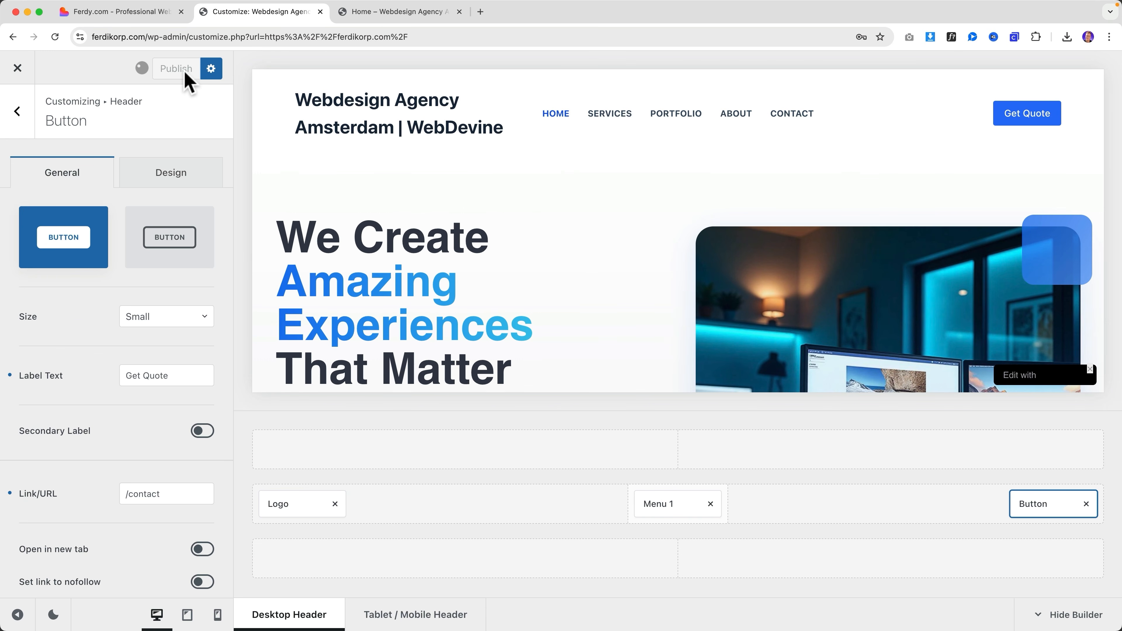
click(185, 69)
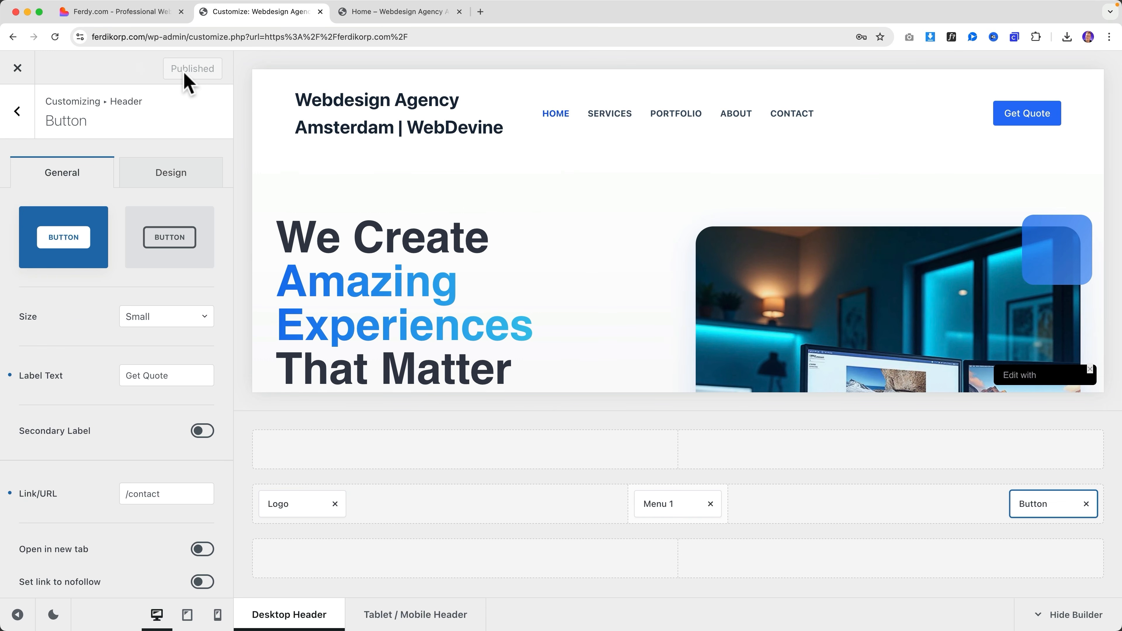
Copy the site name Ferdy.com from the header of the Lovable design page.
click(127, 14)
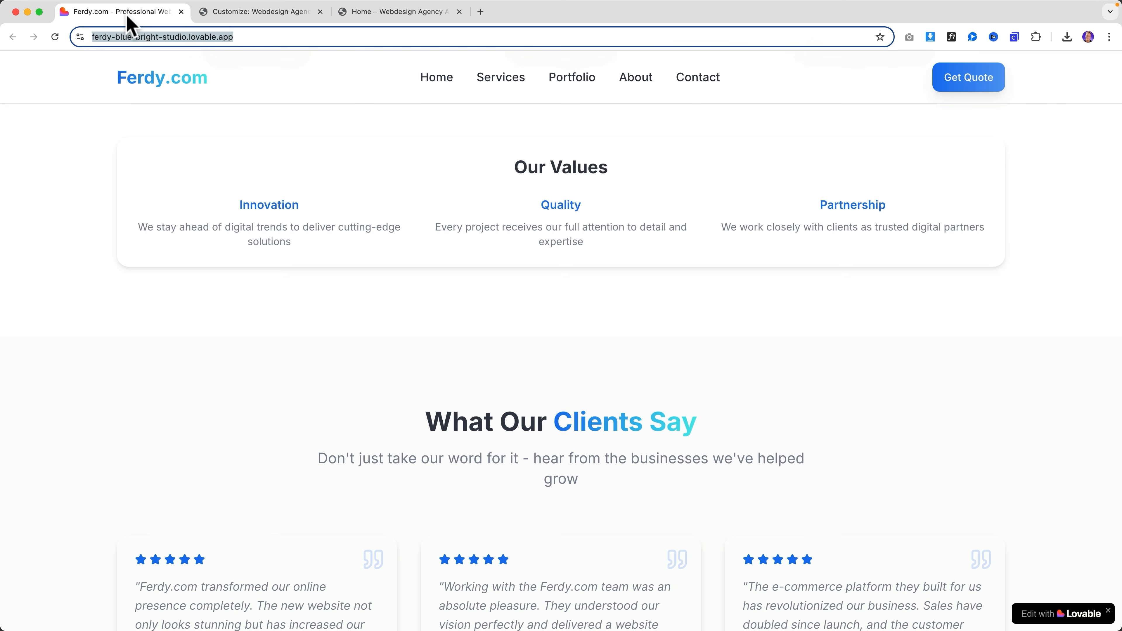
mouse_move(117, 78)
mouse_down()
mouse_move(201, 76)
mouse_move(118, 75)
mouse_up()
key(super+c)
click(207, 77)
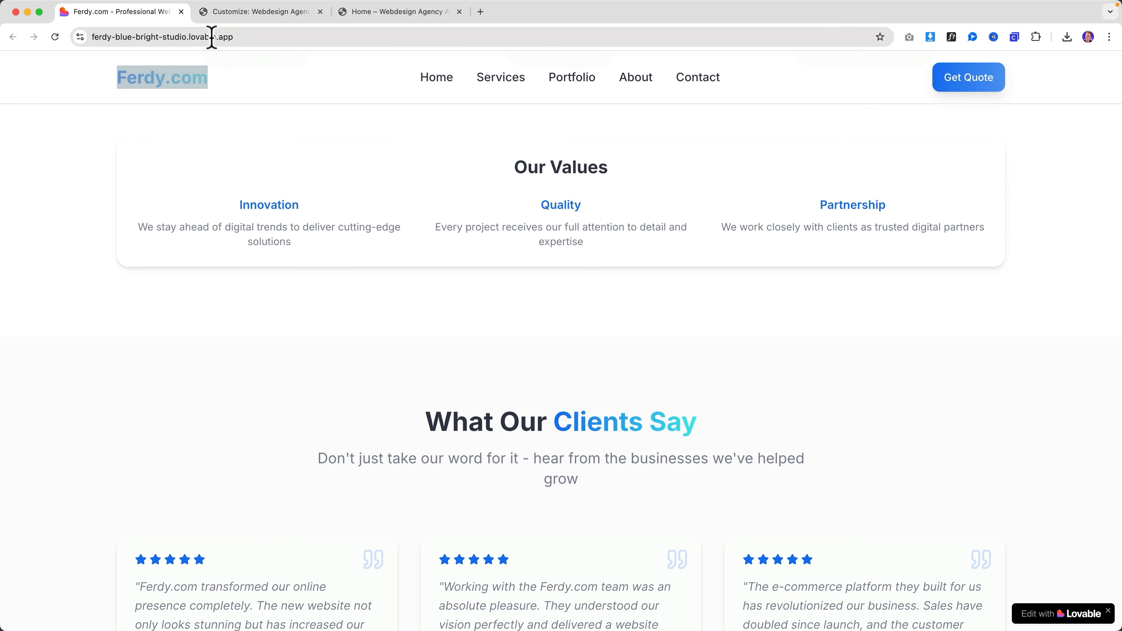
Back in the WordPress customizer, replace the header logo's site title with the copied name Ferdy.com.
click(258, 17)
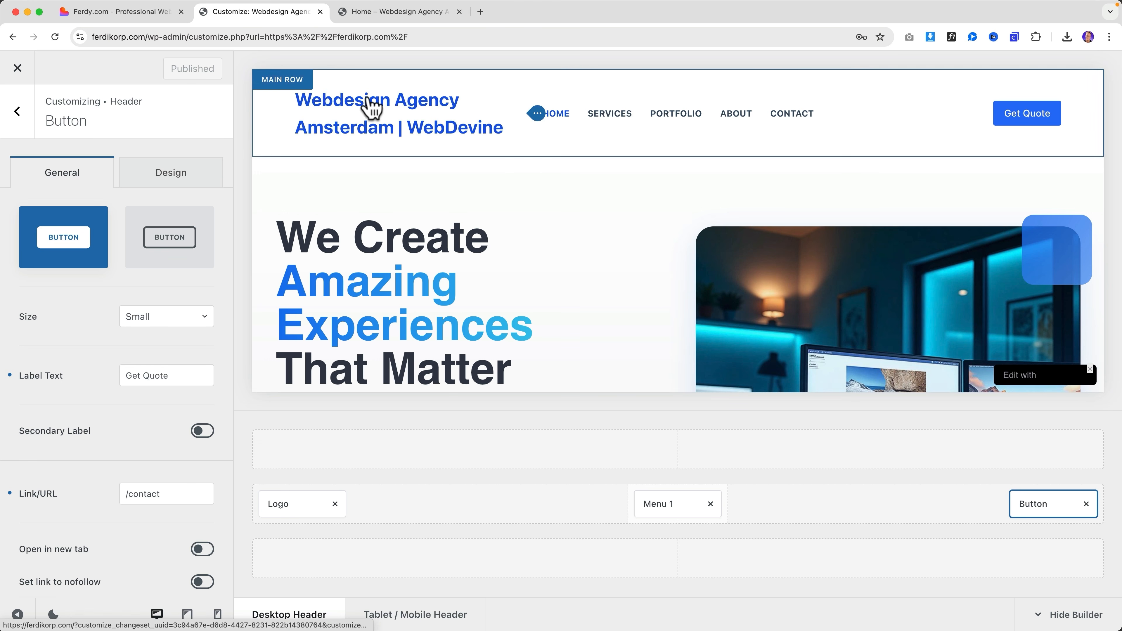
click(537, 117)
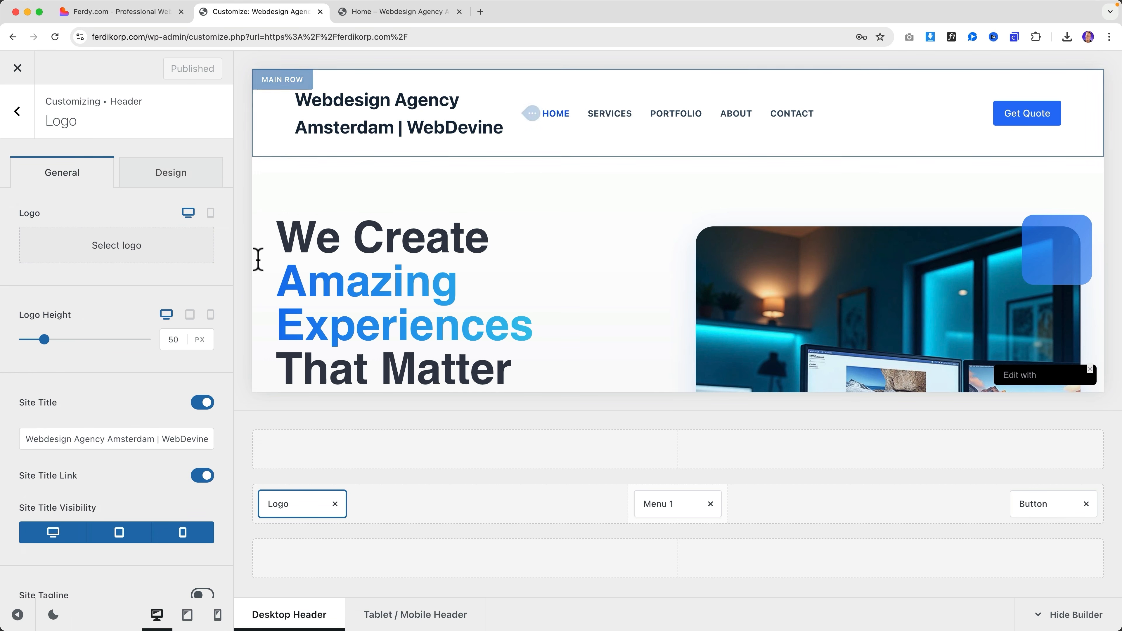
scroll(101, 429, down, 3)
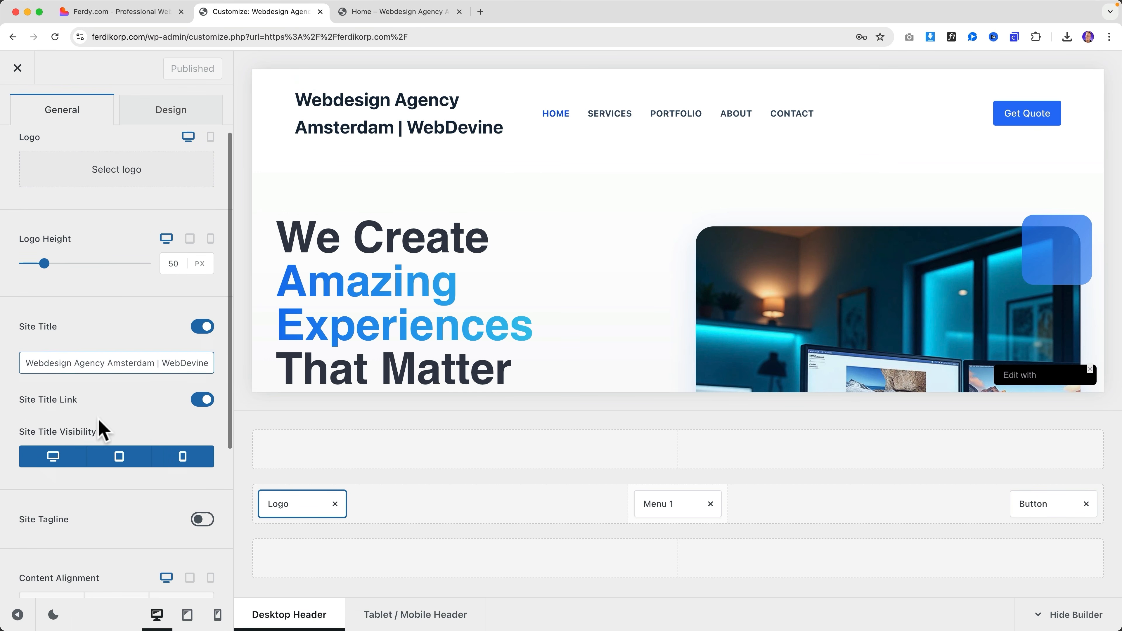
scroll(79, 409, down, 2)
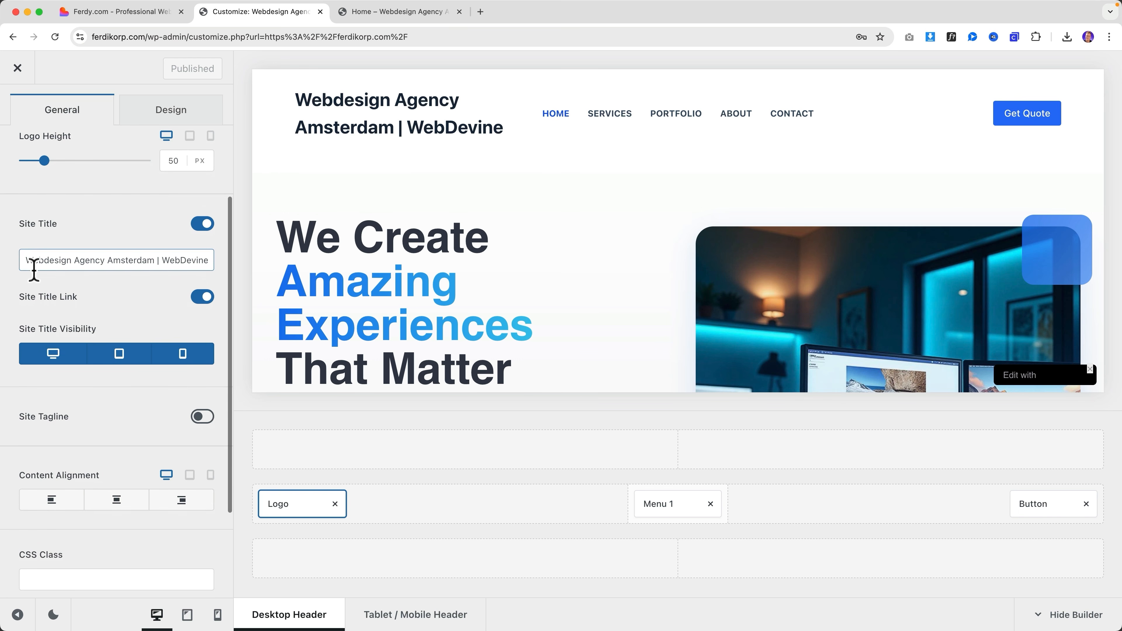
triple_click(50, 261)
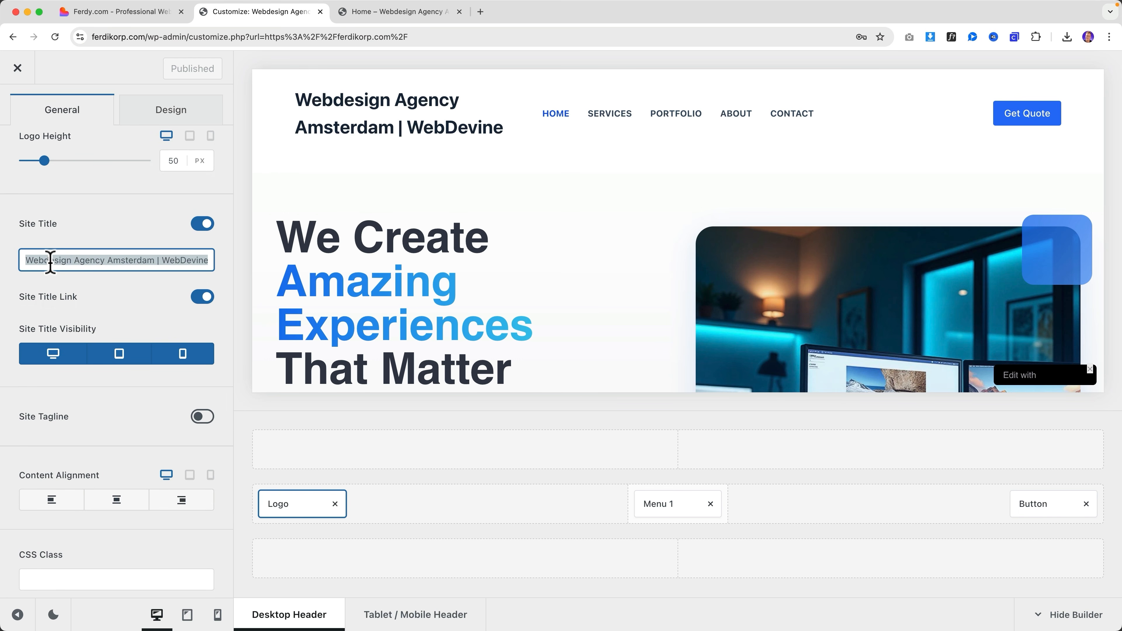
key(super+v)
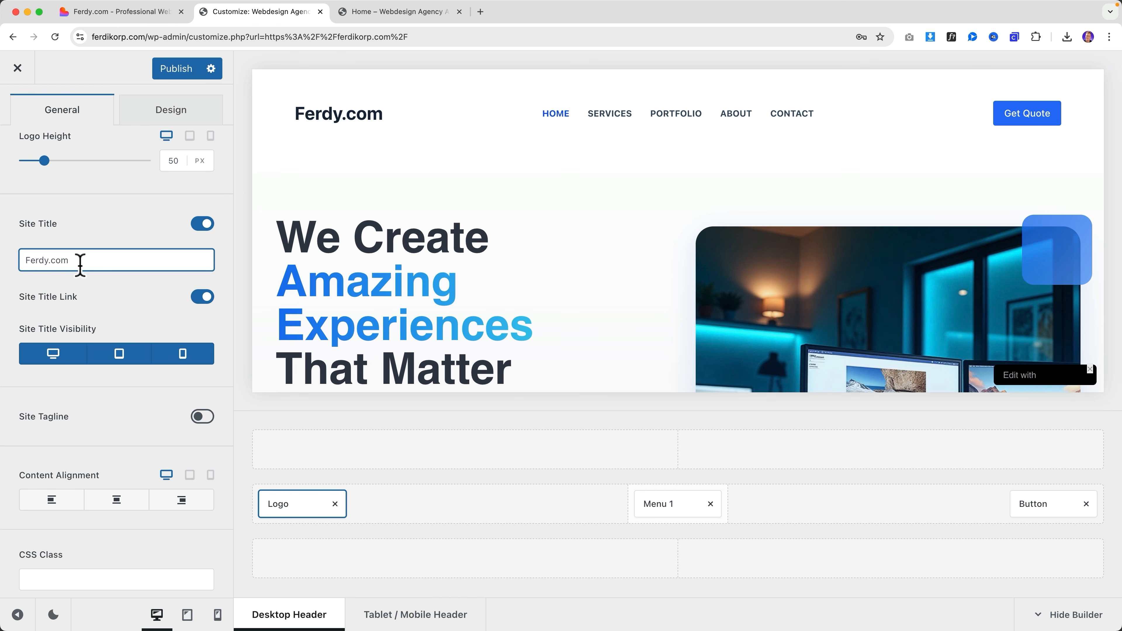
Set the site title's initial color to the first blue of the theme palette and publish the header.
scroll(152, 247, up, 5)
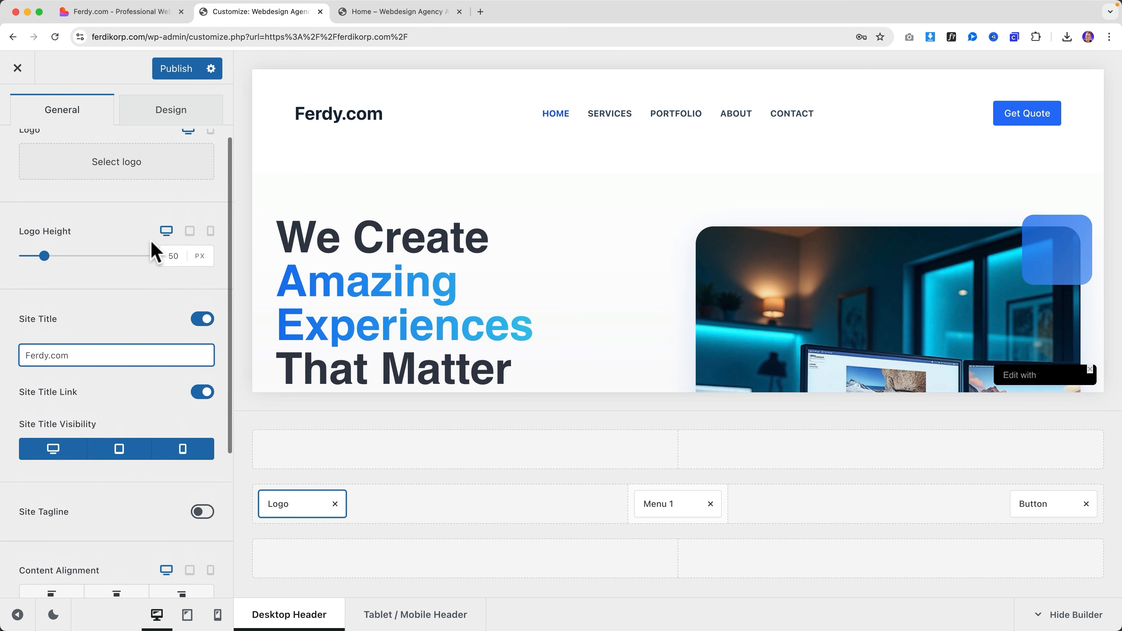
click(172, 118)
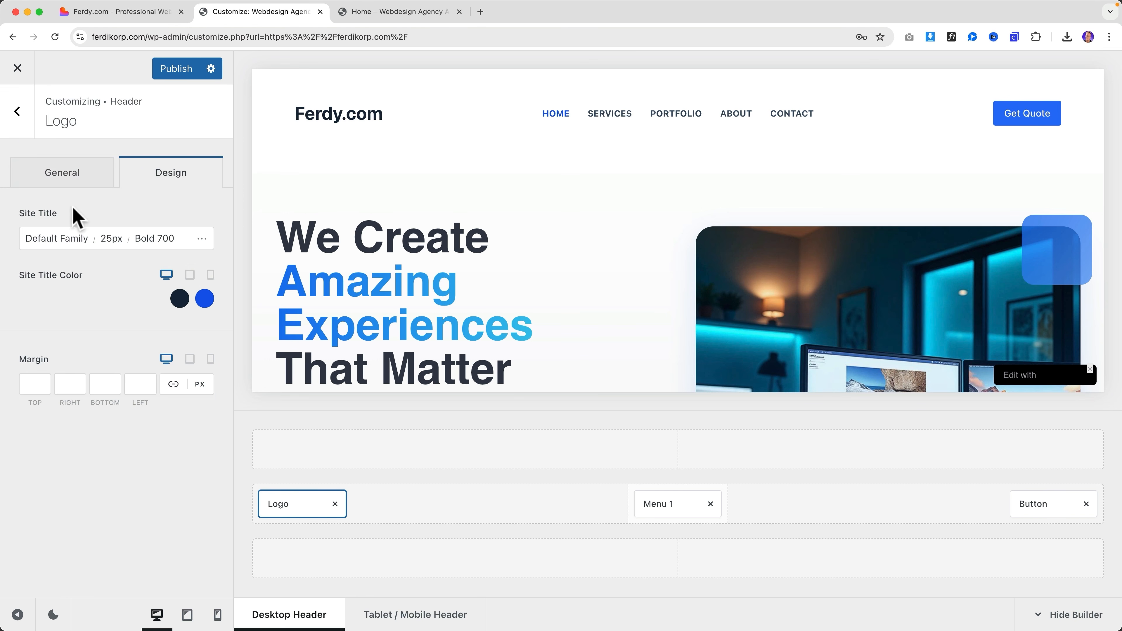
click(180, 299)
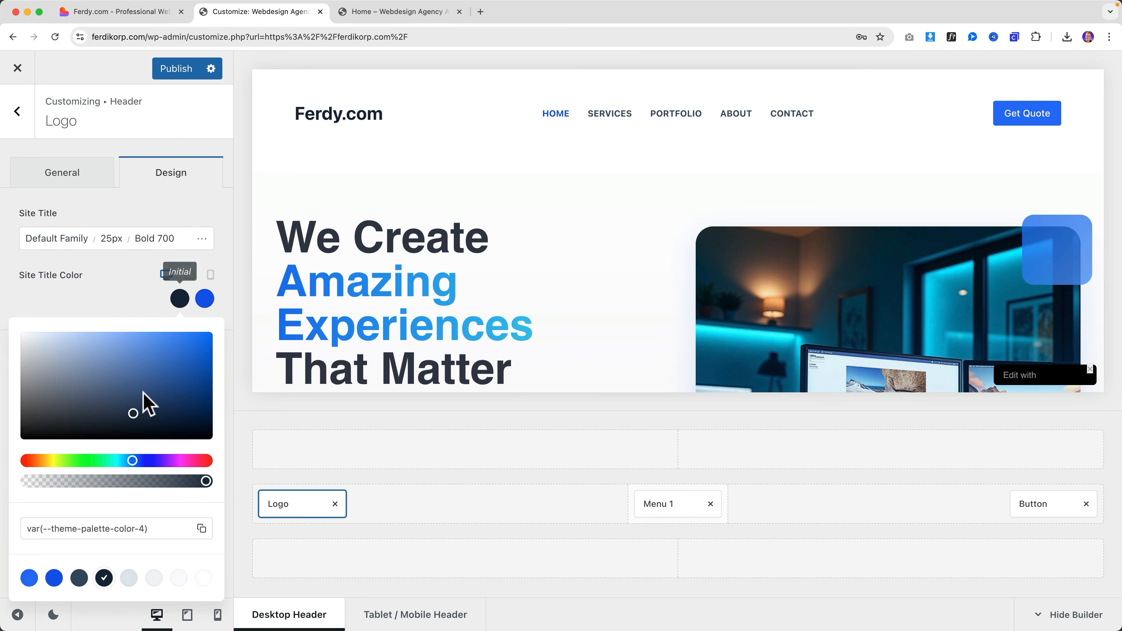
click(29, 578)
click(133, 309)
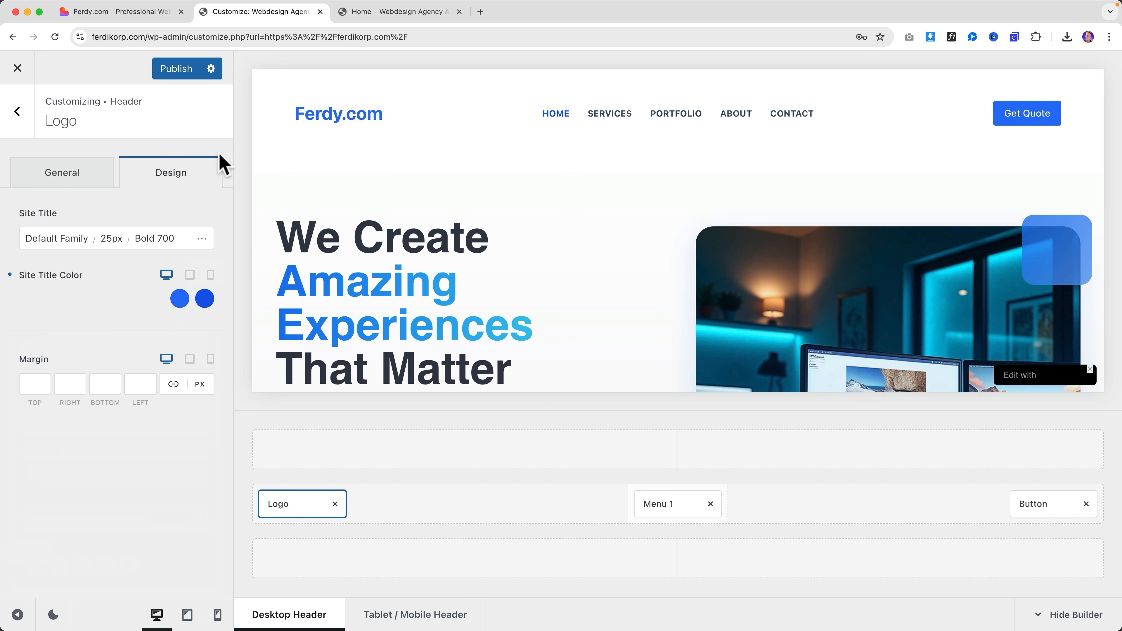
click(172, 70)
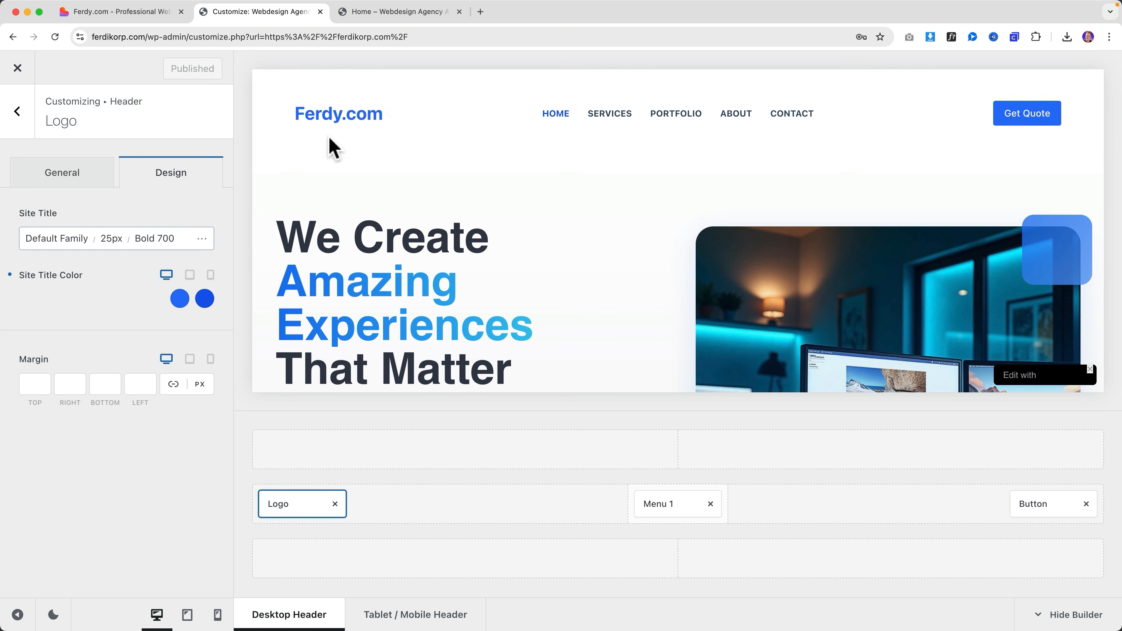
Look at the image upload dialog of the header's Logo element and close it without choosing a file.
click(14, 129)
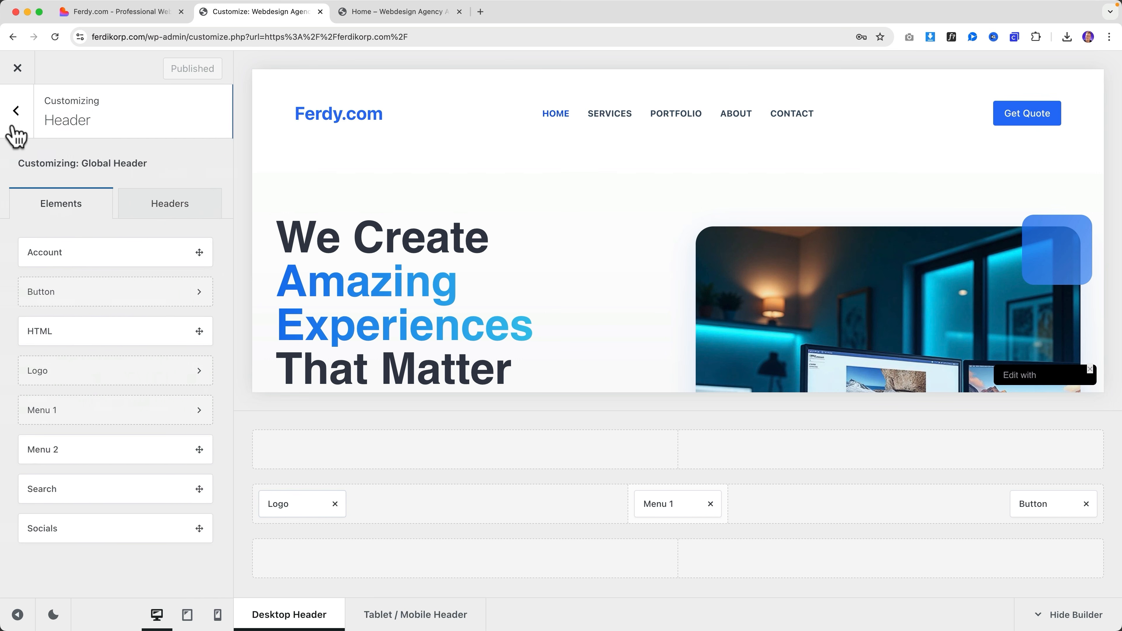
click(283, 503)
click(98, 246)
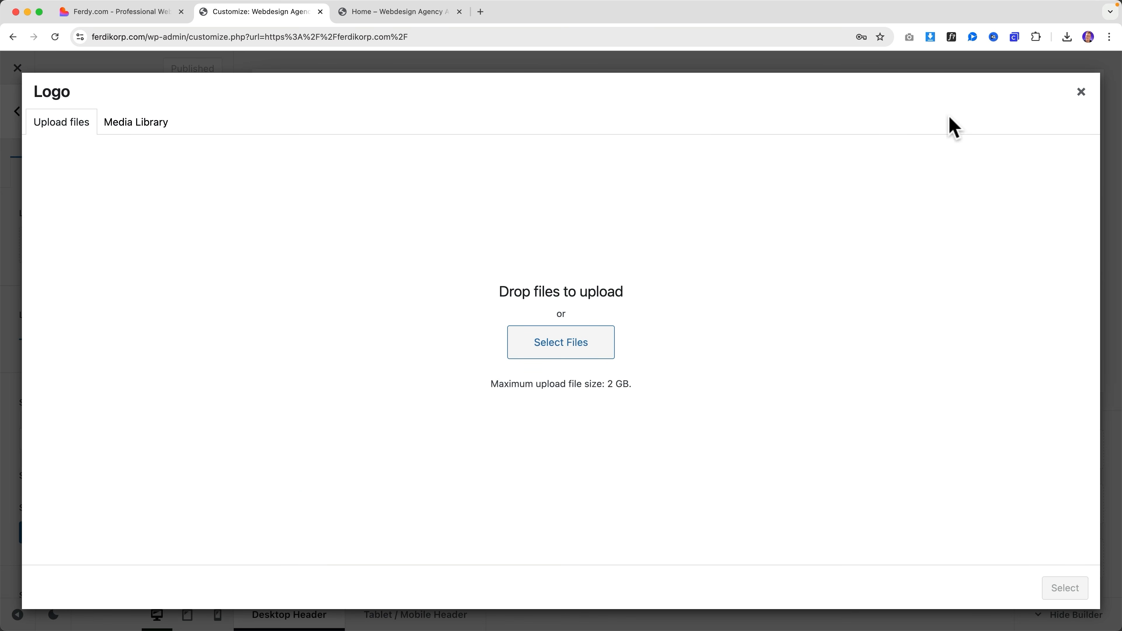
click(1082, 94)
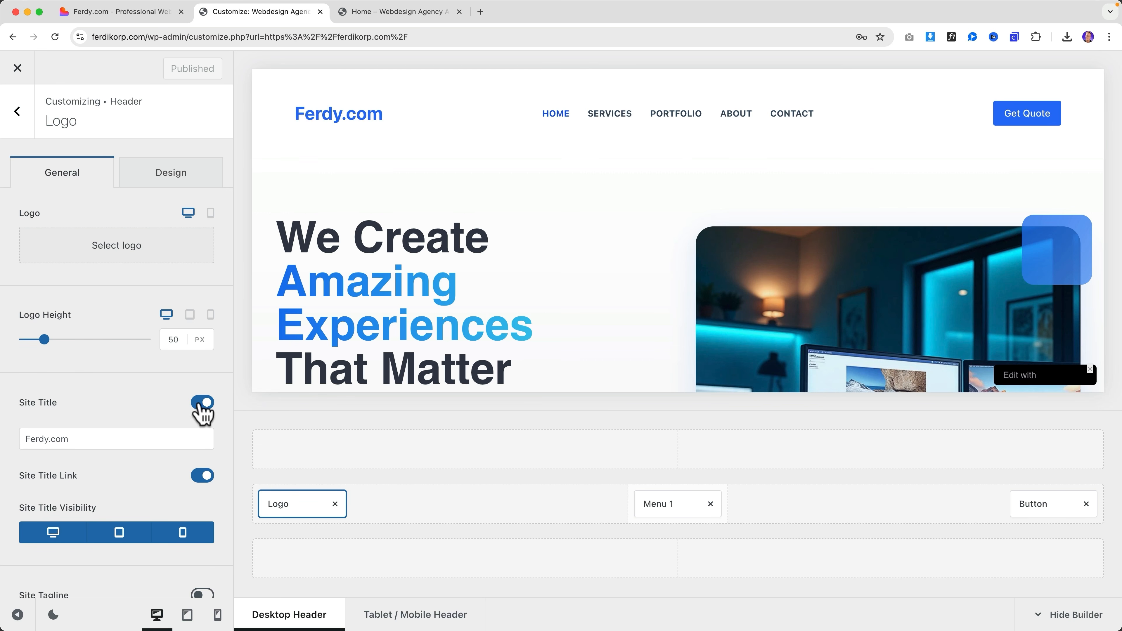
Check the menu style in the Lovable design and turn off uppercase for the Menu 1 top-level font.
click(159, 18)
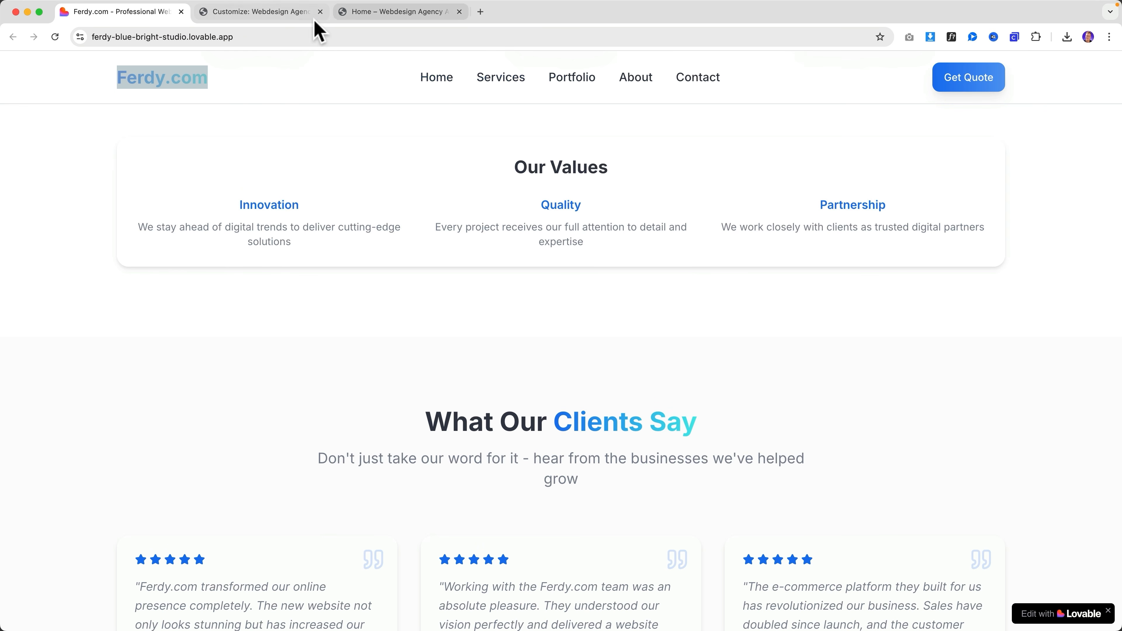
click(283, 17)
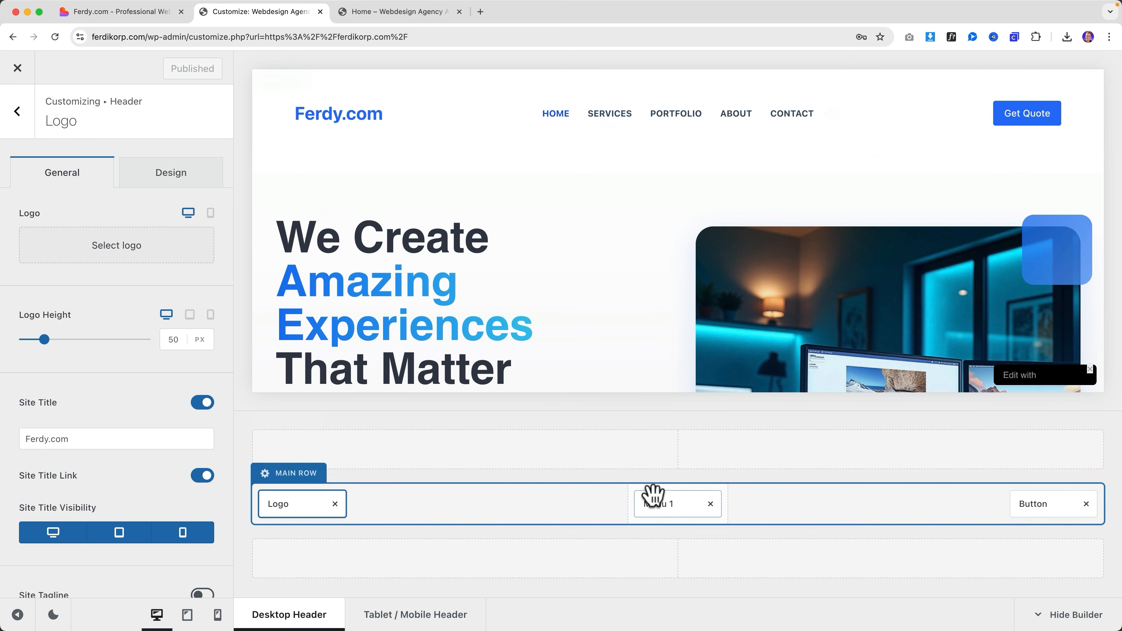
click(665, 504)
click(170, 294)
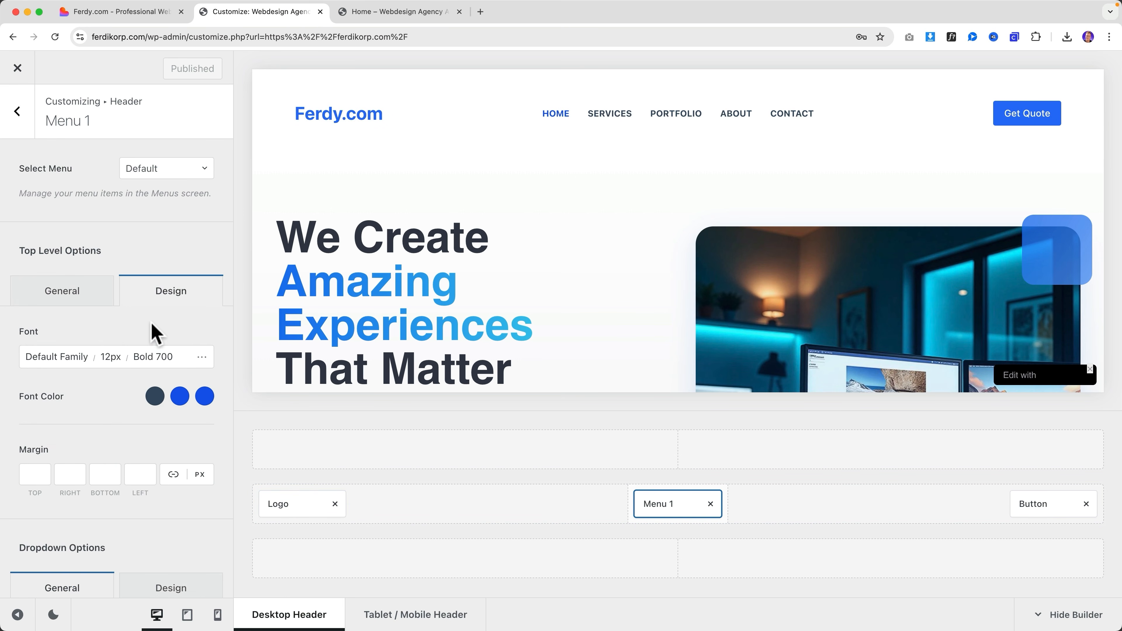
click(204, 359)
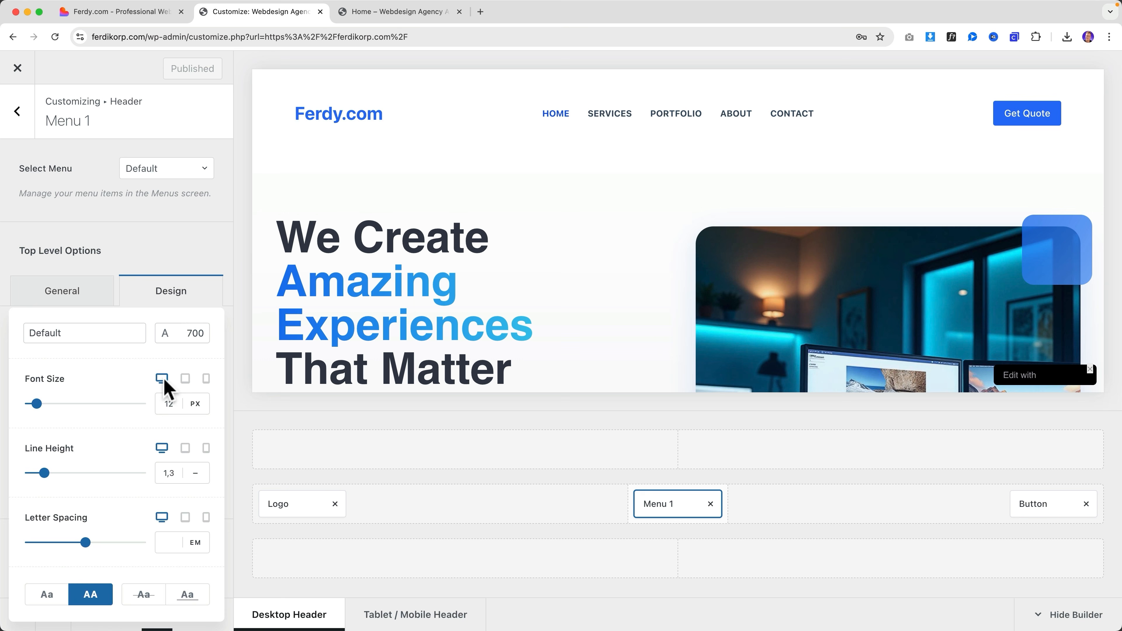
click(91, 595)
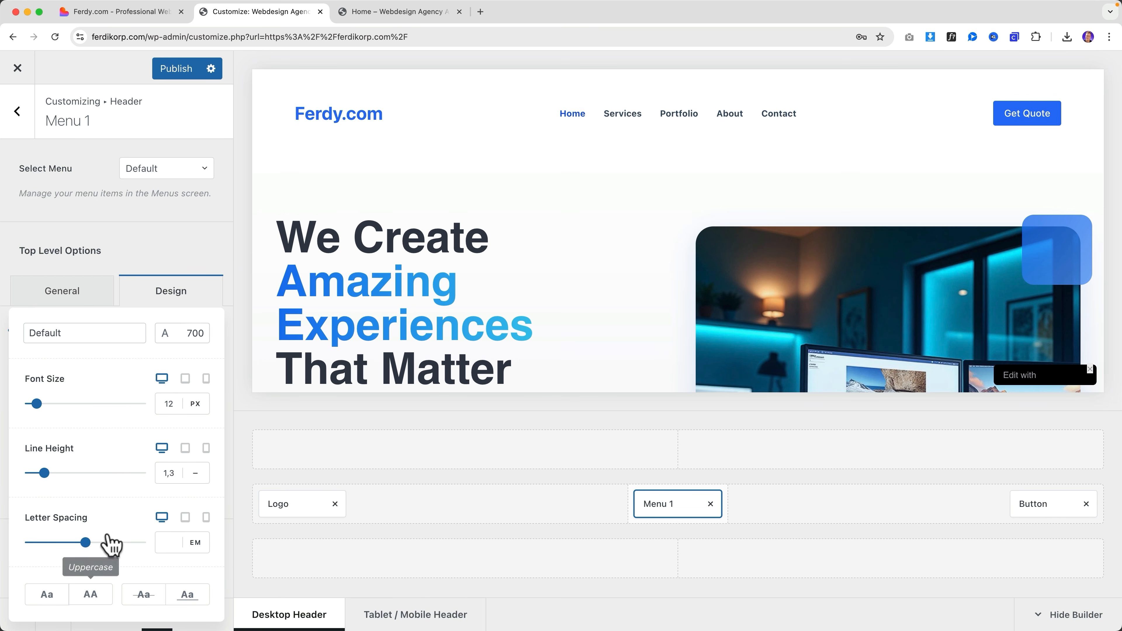
Set the Menu 1 top-level font to 18 px with weight Medium 500.
text(16)
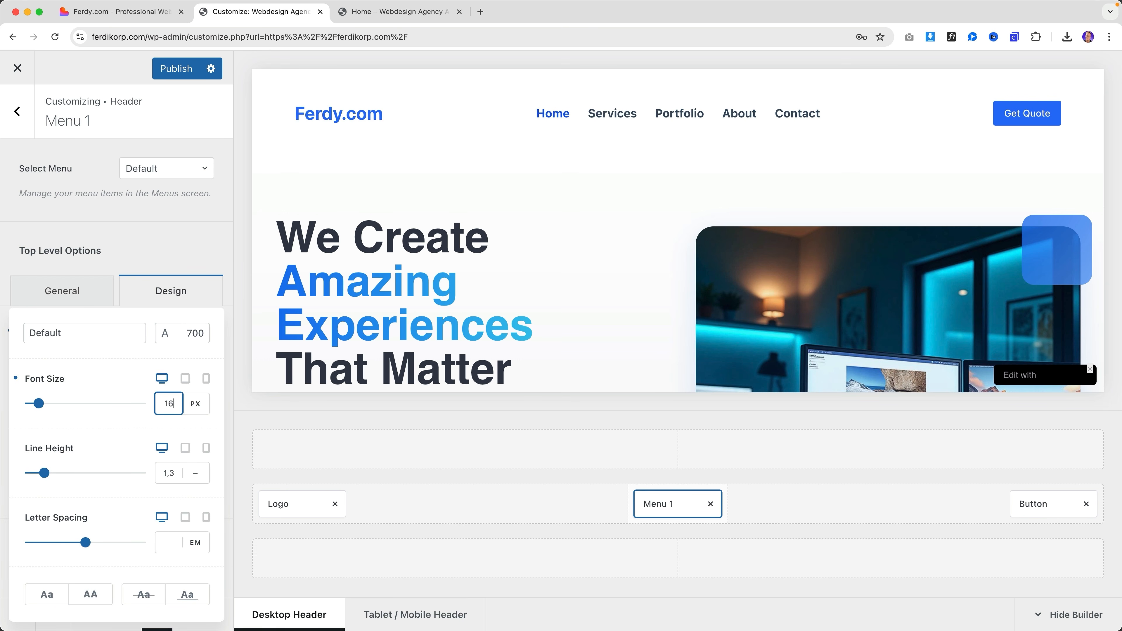
key(Up)
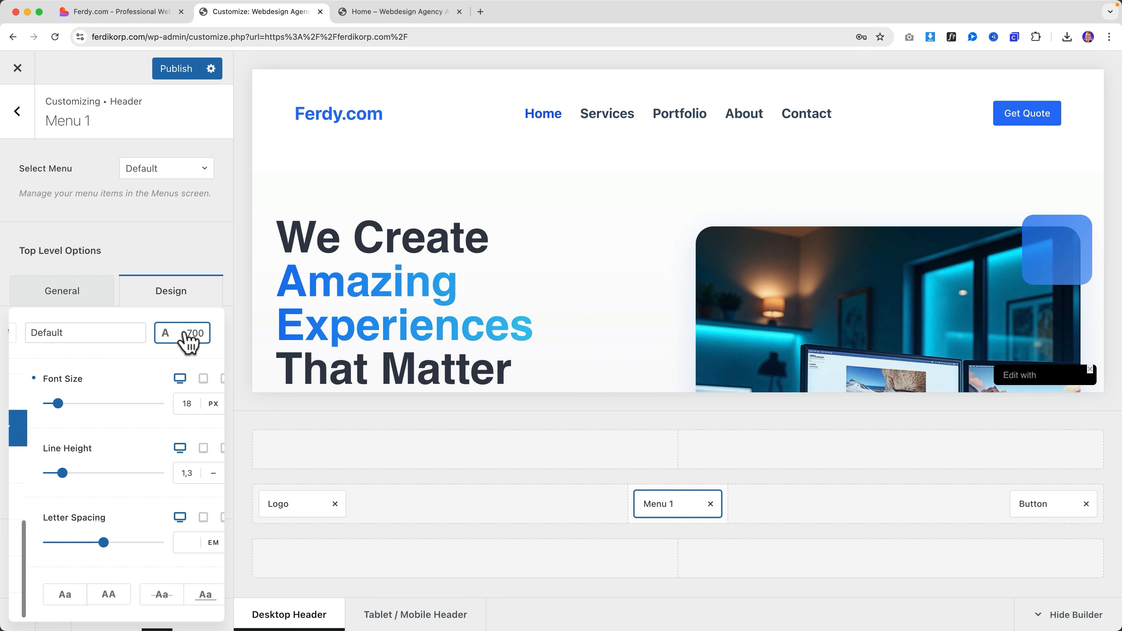
click(183, 339)
scroll(75, 483, up, 3)
click(74, 420)
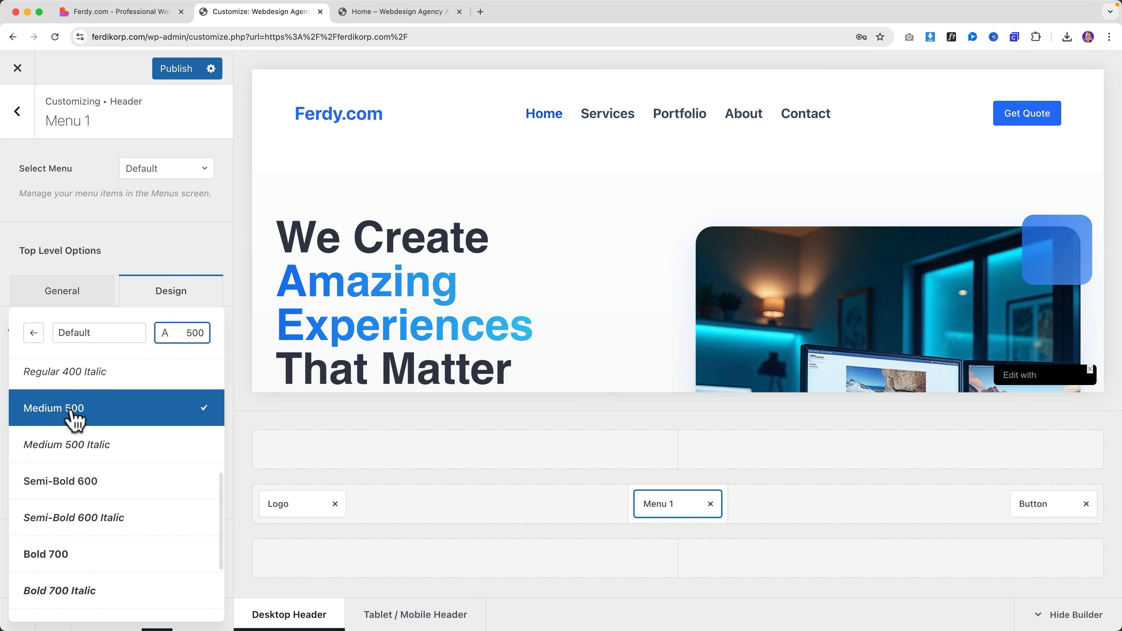
click(174, 256)
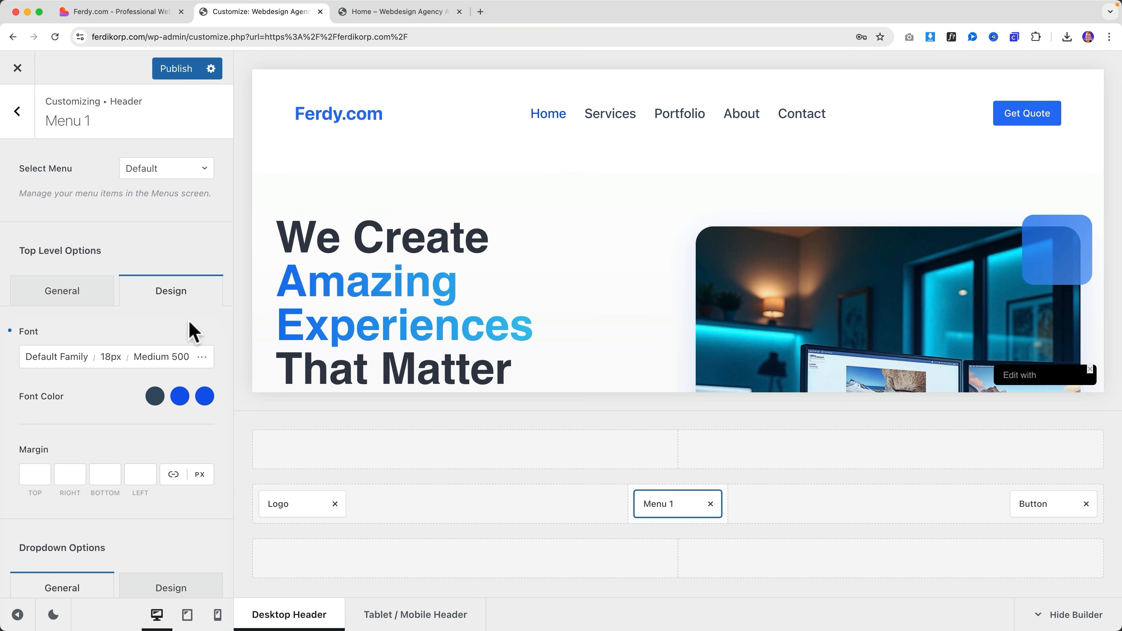
Reduce the Menu 1 font size to 16 px and compare the header with the Lovable design.
click(110, 356)
key(Down)
key(Down)
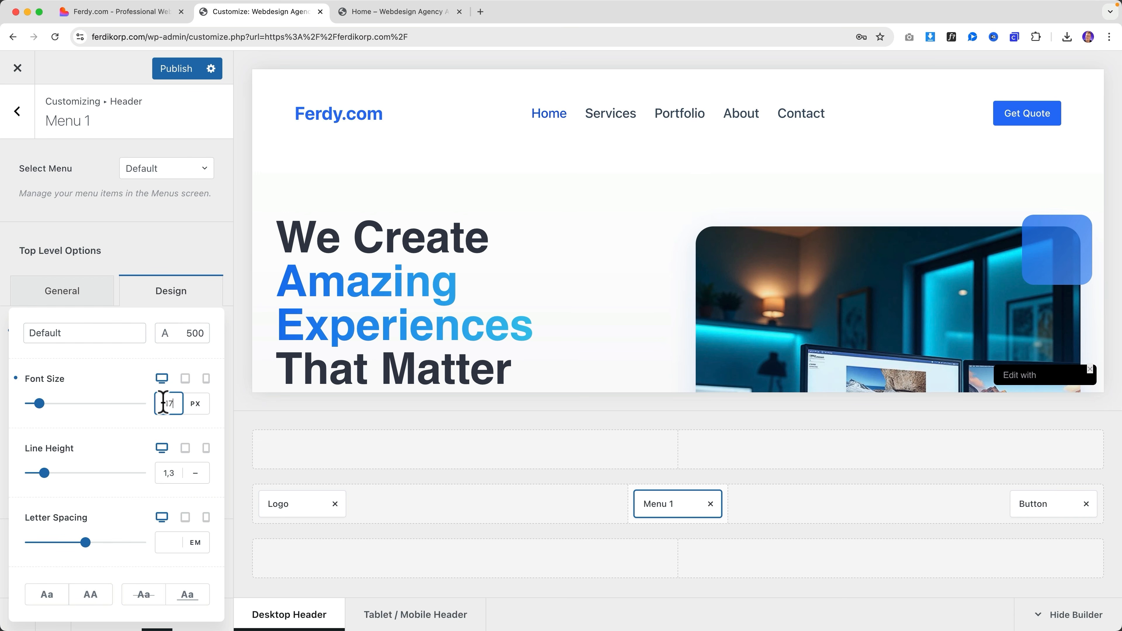
click(123, 20)
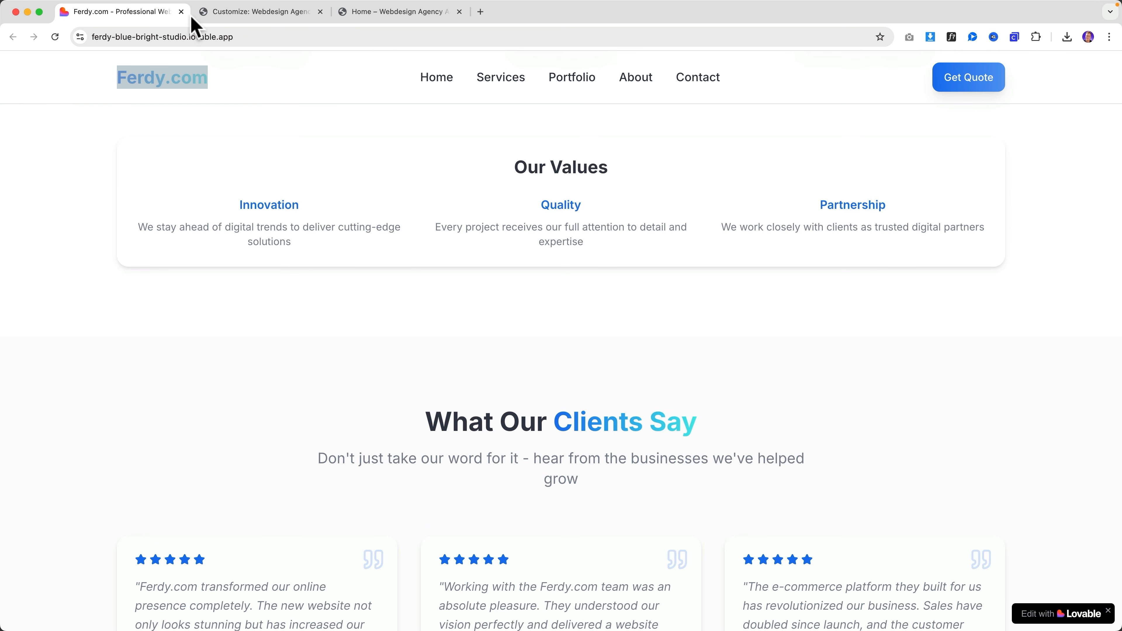
click(264, 14)
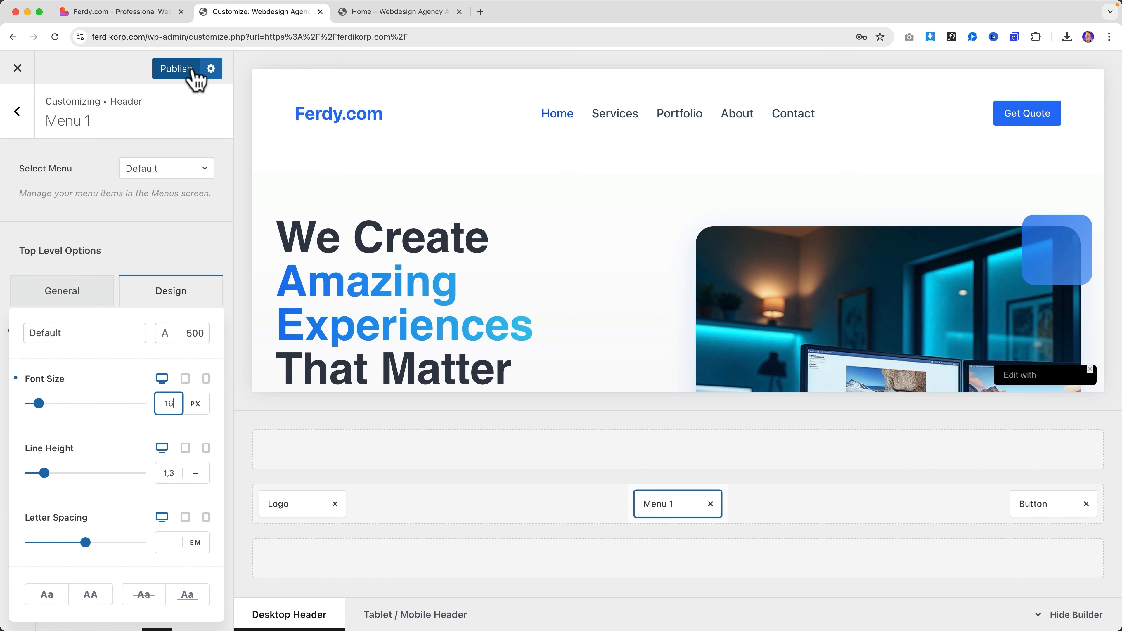
Set the header main row's minimum height to 90 px and publish the changes.
click(289, 86)
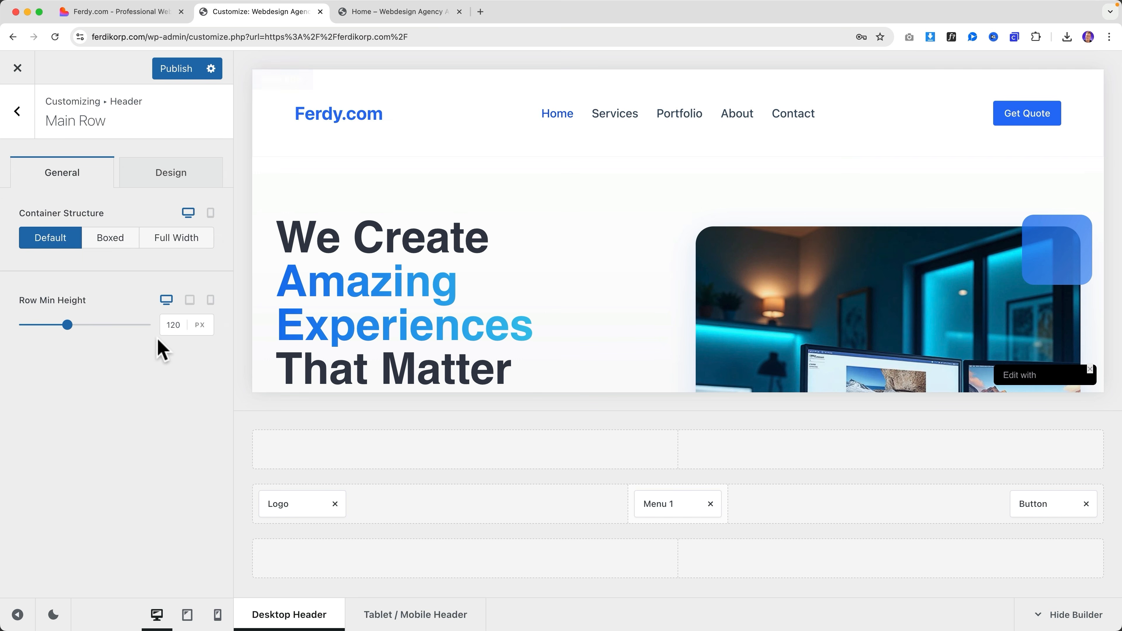
drag(67, 327, 53, 326)
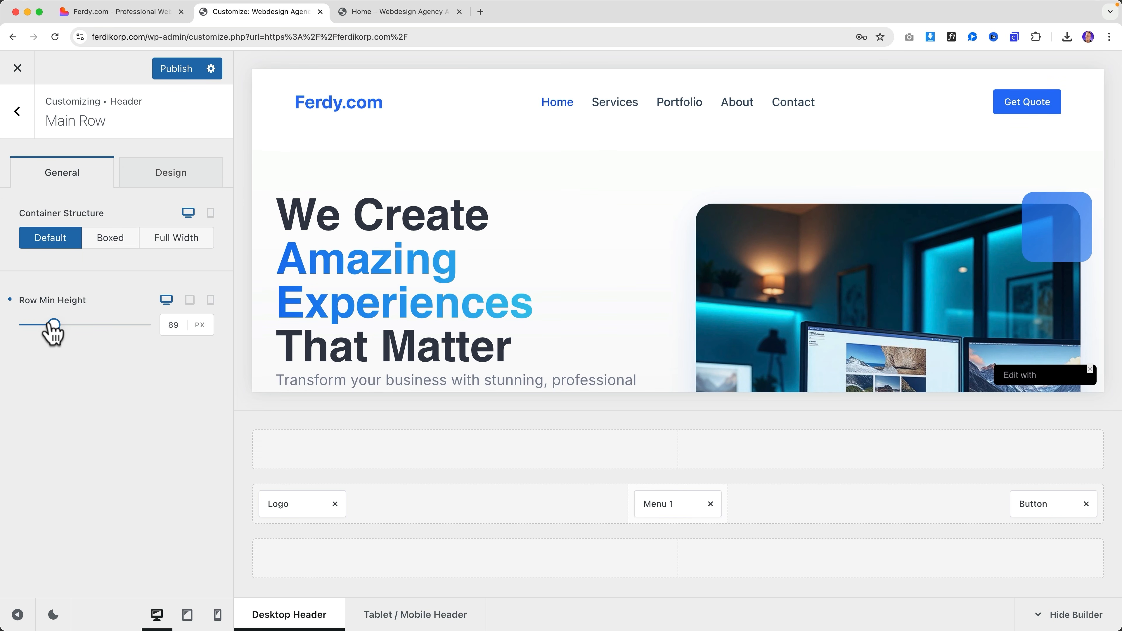
click(174, 326)
key(Up)
click(176, 71)
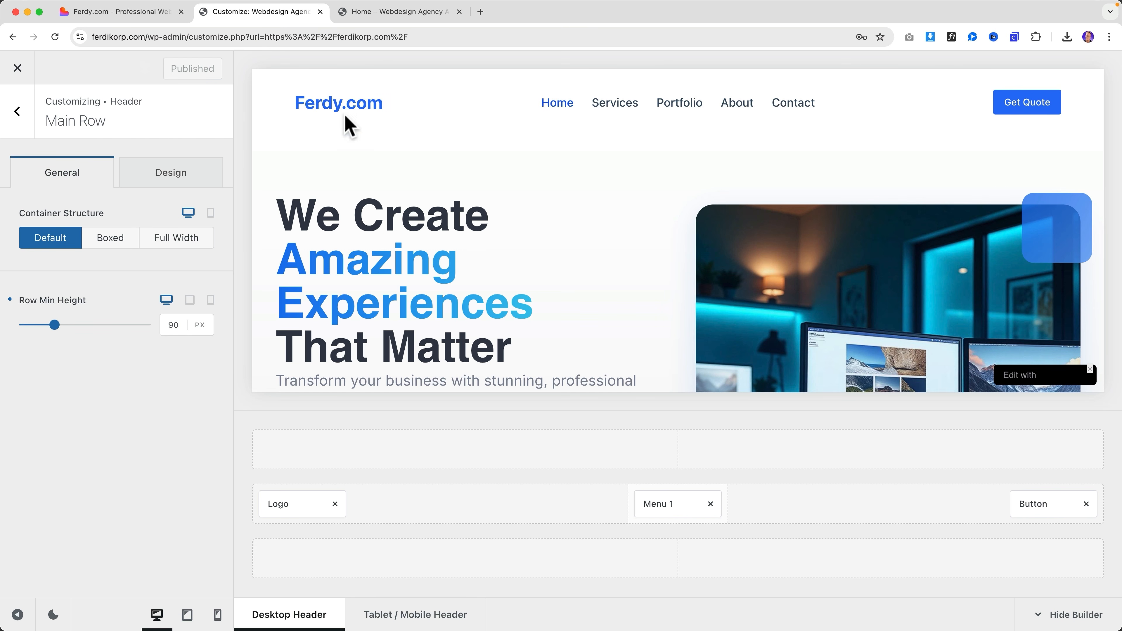
Remove the Home item from Main Menu (2) and publish the updated menu.
click(18, 111)
click(18, 113)
scroll(75, 310, down, 10)
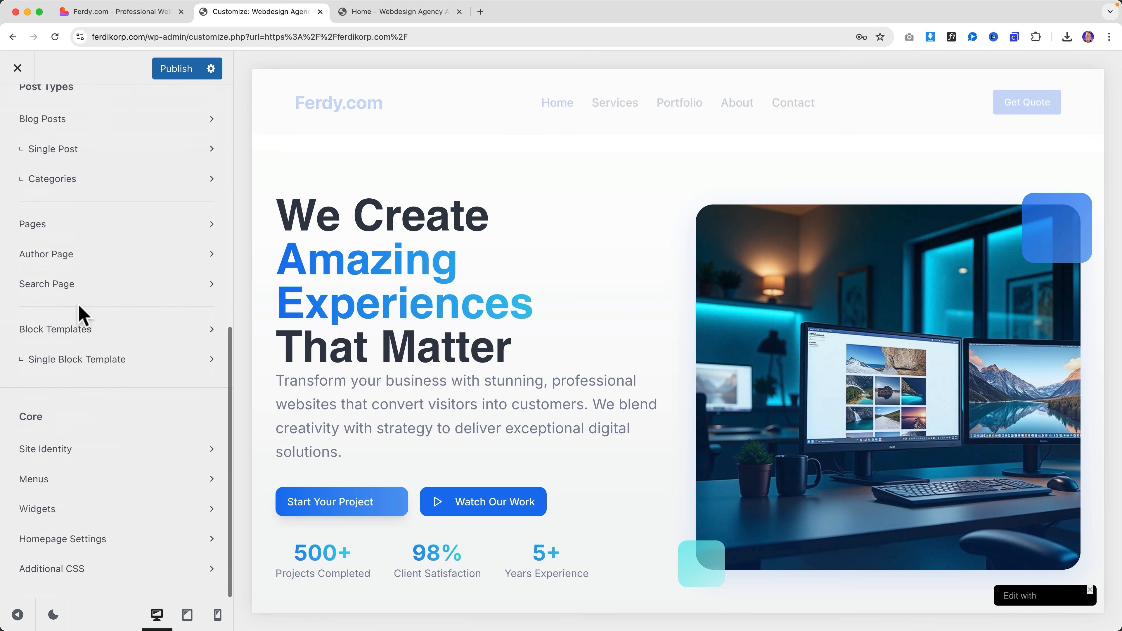
click(69, 495)
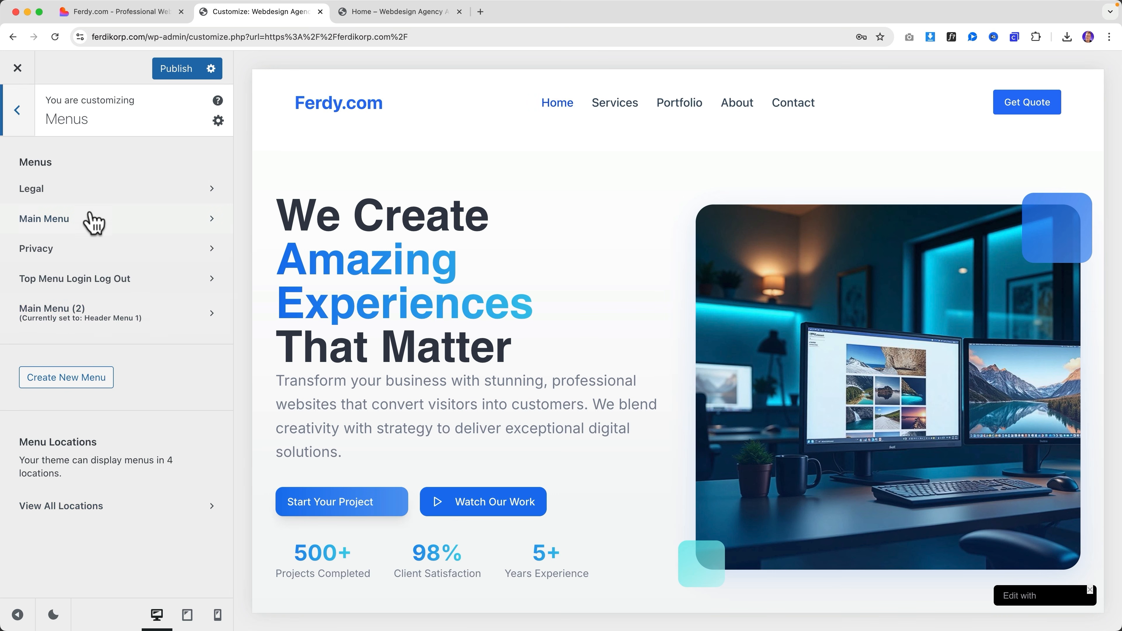
click(74, 315)
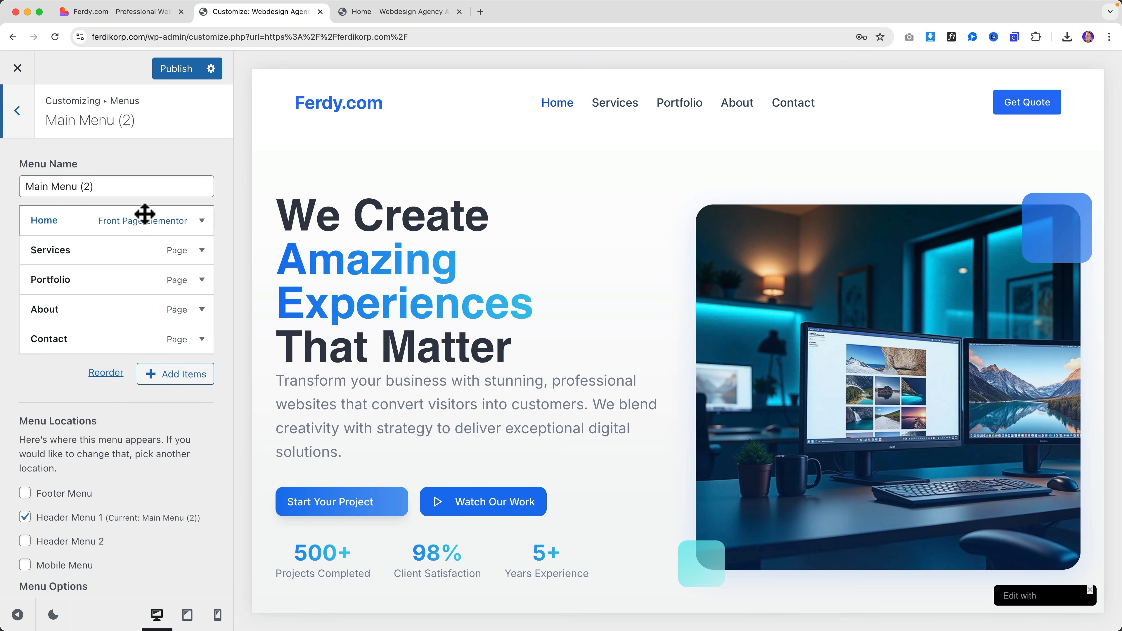
click(202, 222)
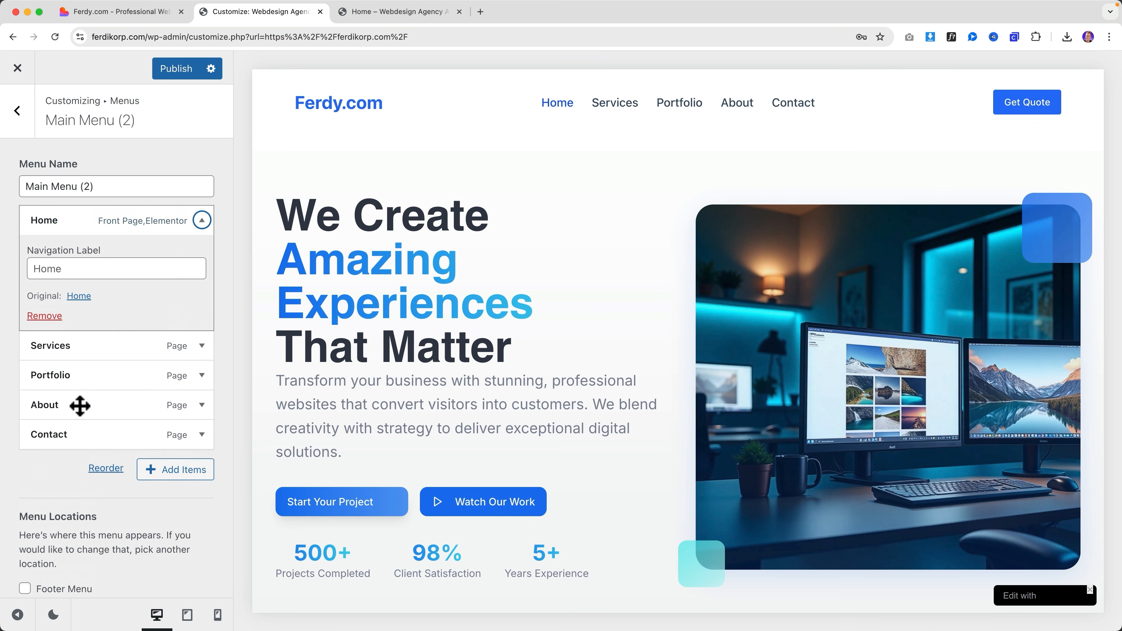
click(44, 317)
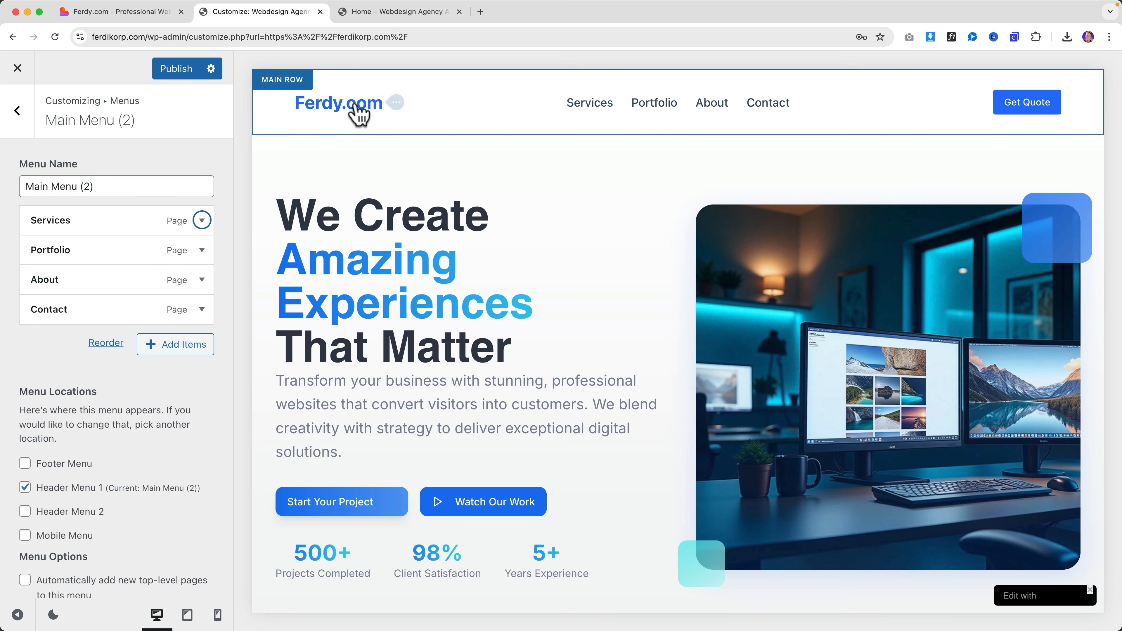
click(175, 70)
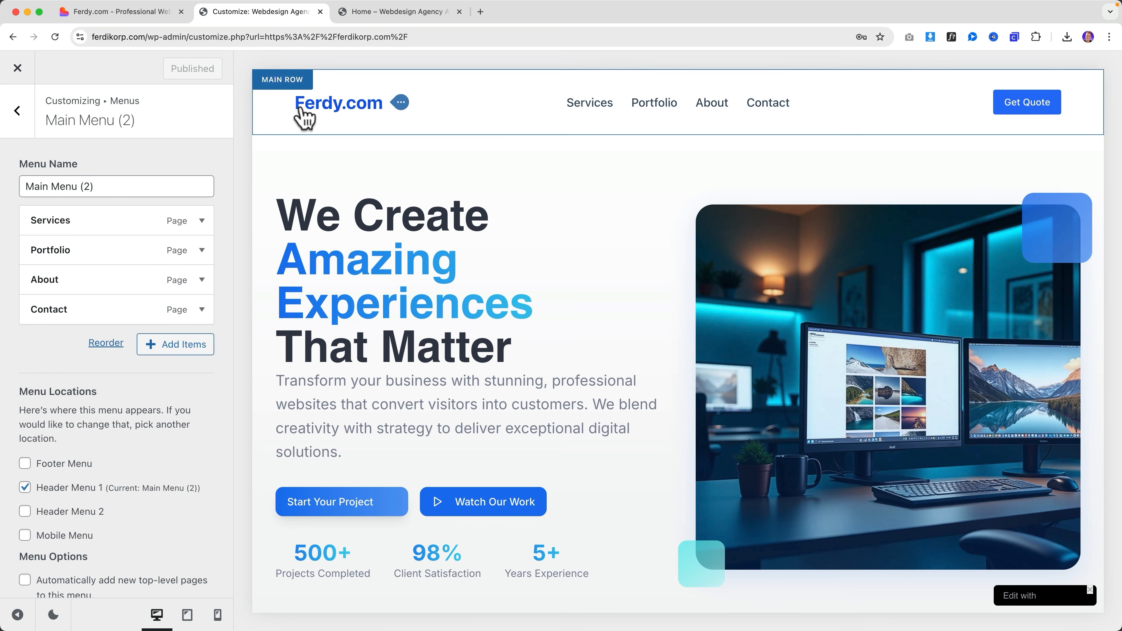
Close the Customizer and compare the live site's header with the scrolling behaviour of the Lovable design's header.
click(17, 67)
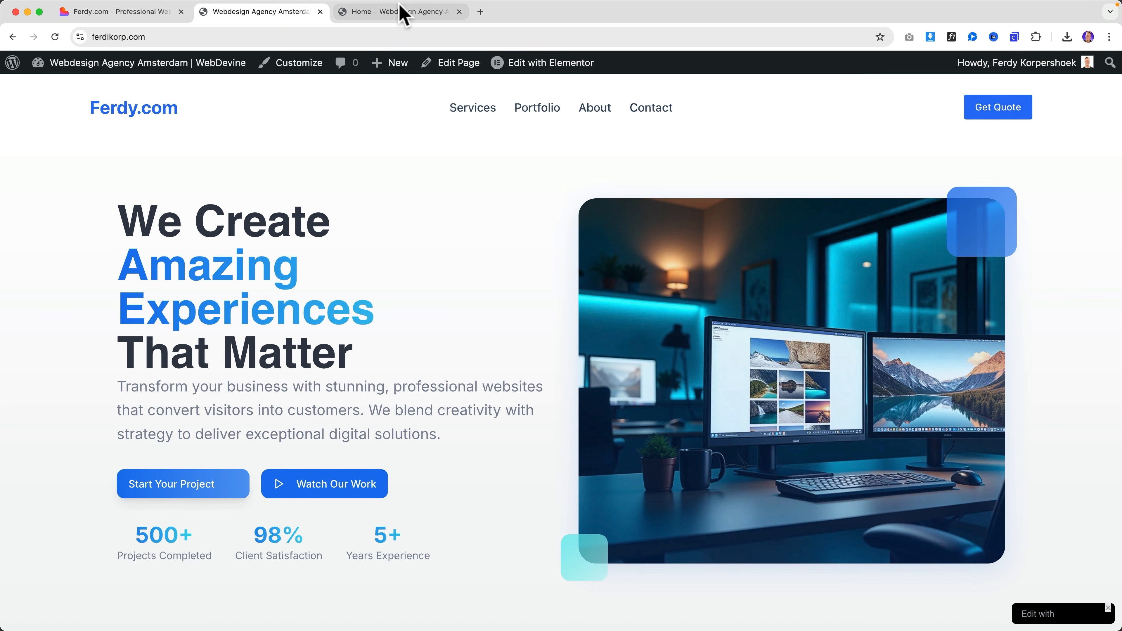
click(161, 13)
scroll(407, 181, down, 4)
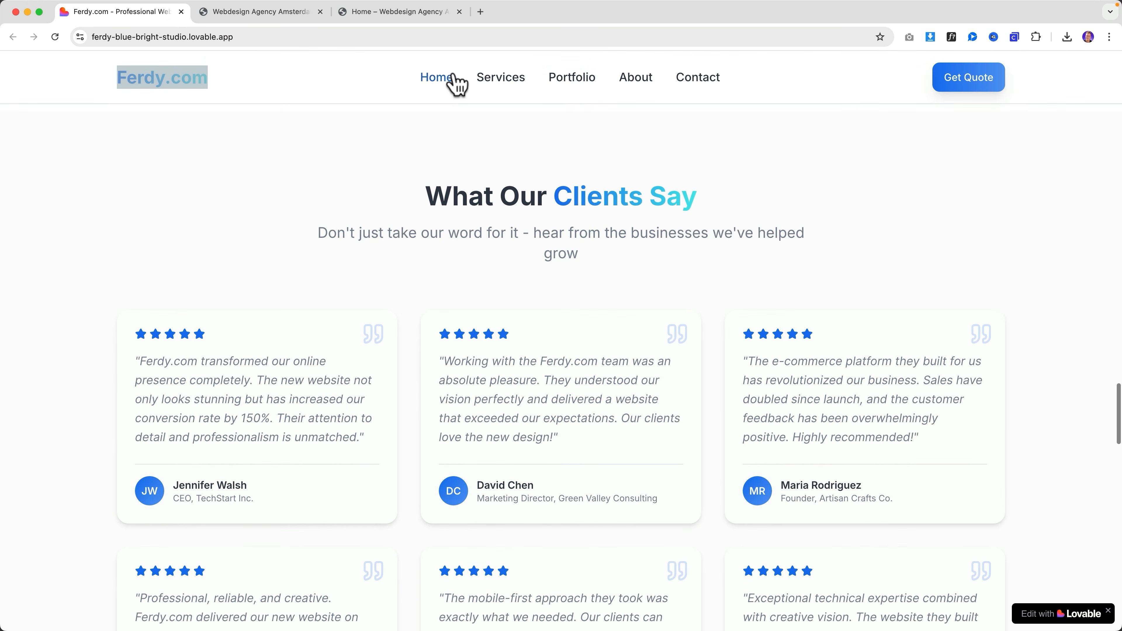
scroll(255, 88, up, 5)
click(260, 11)
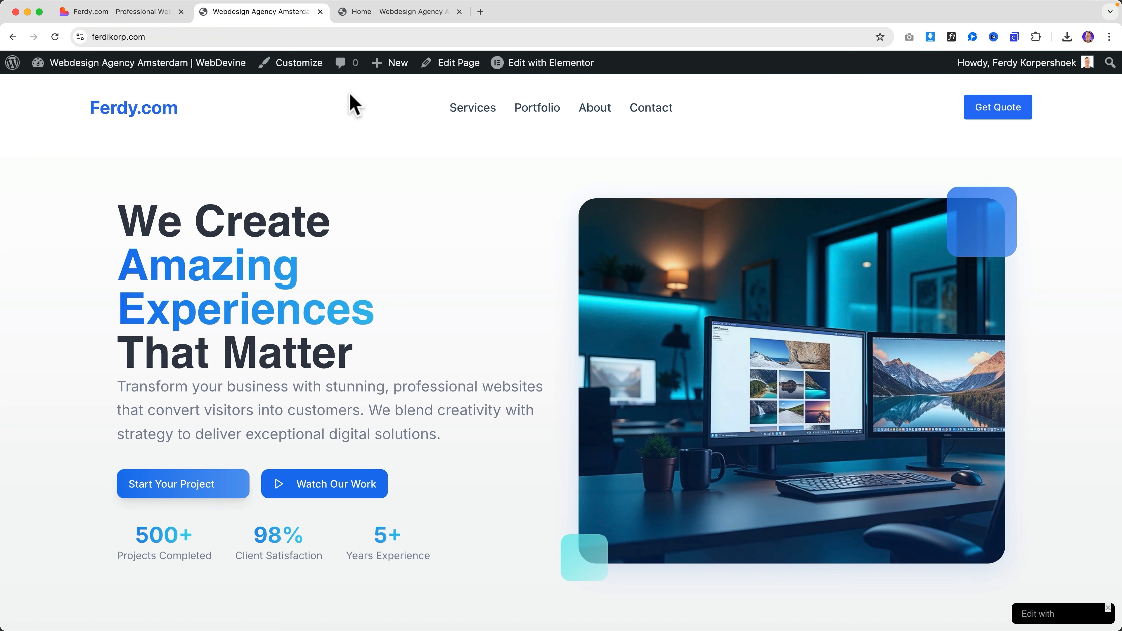
Enable Sticky Functionality for the Global Header in the Customizer and check it by scrolling the preview.
click(296, 73)
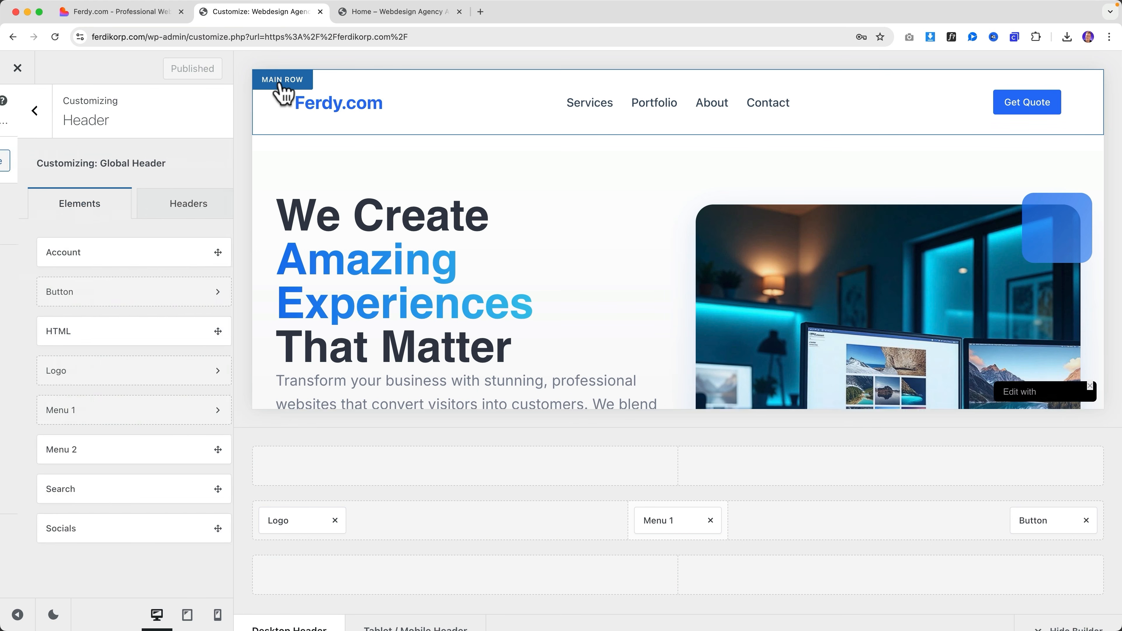
click(285, 80)
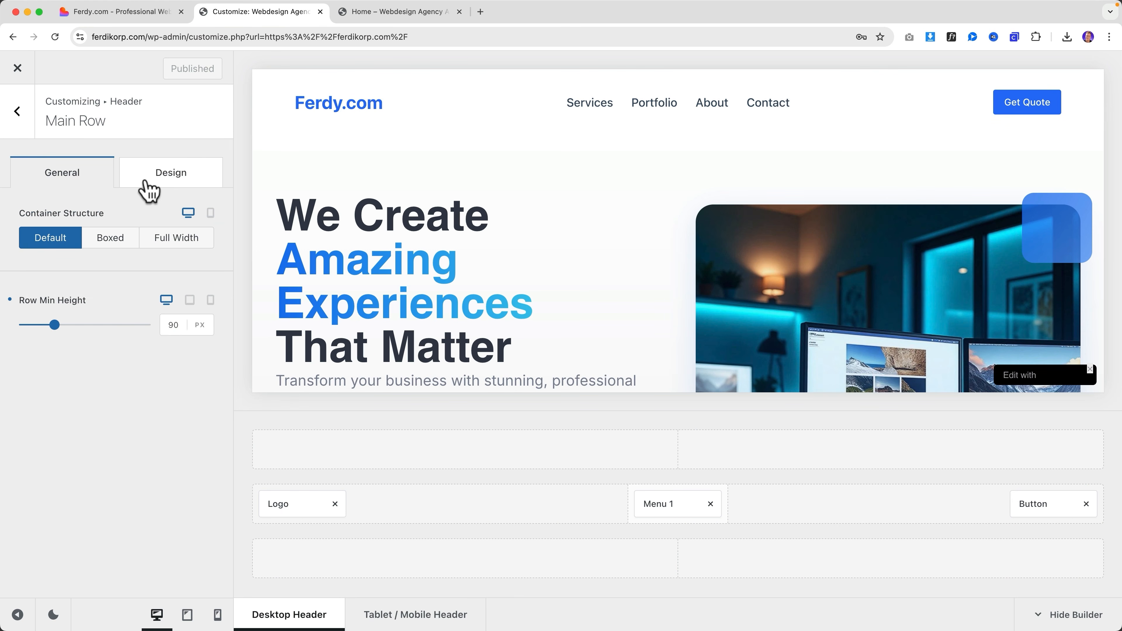
click(18, 115)
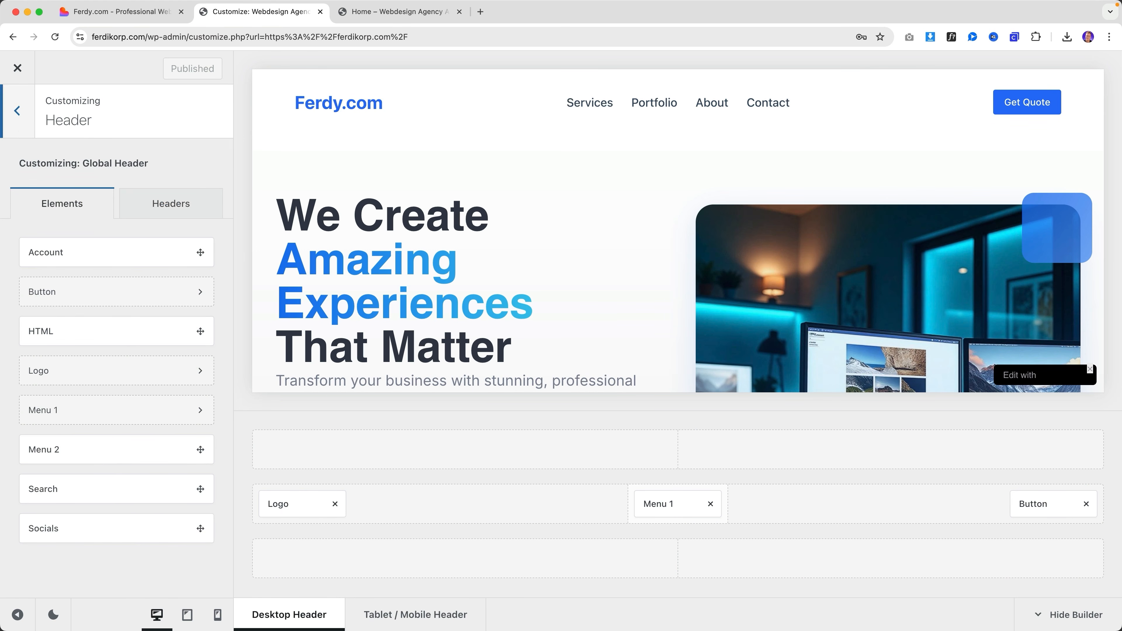
click(176, 207)
click(120, 267)
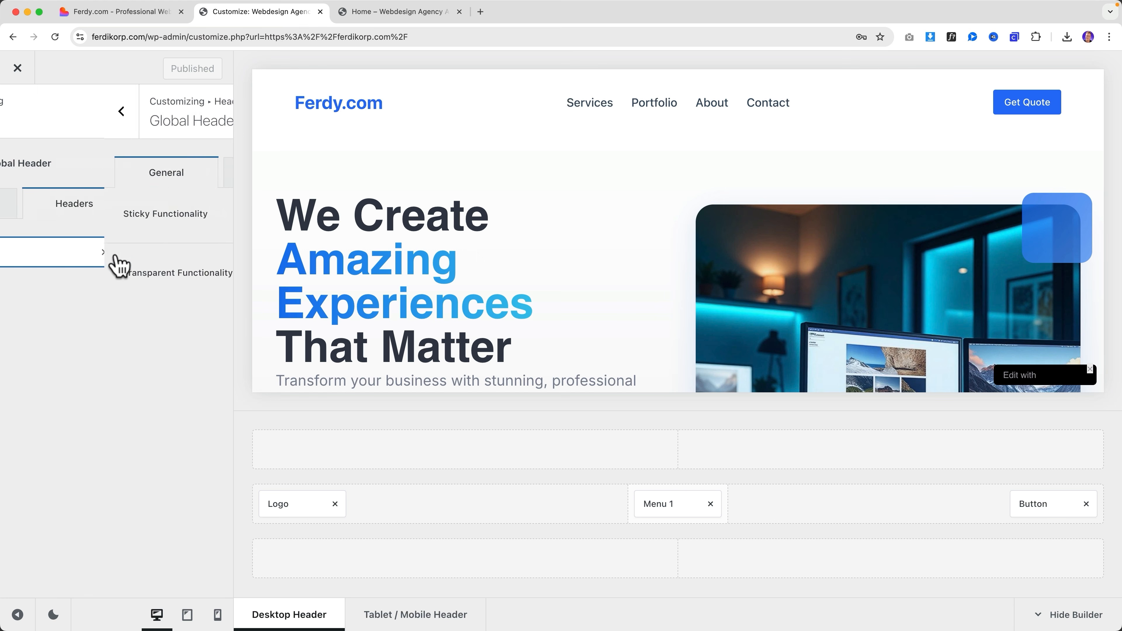
click(199, 215)
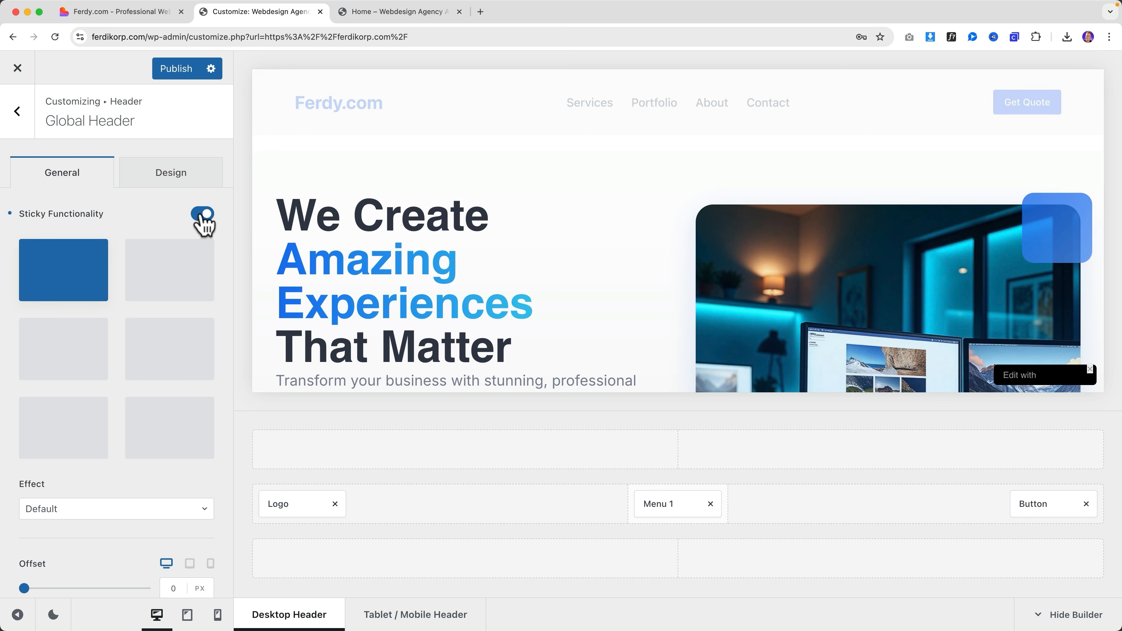
scroll(508, 214, down, 3)
scroll(508, 214, down, 2)
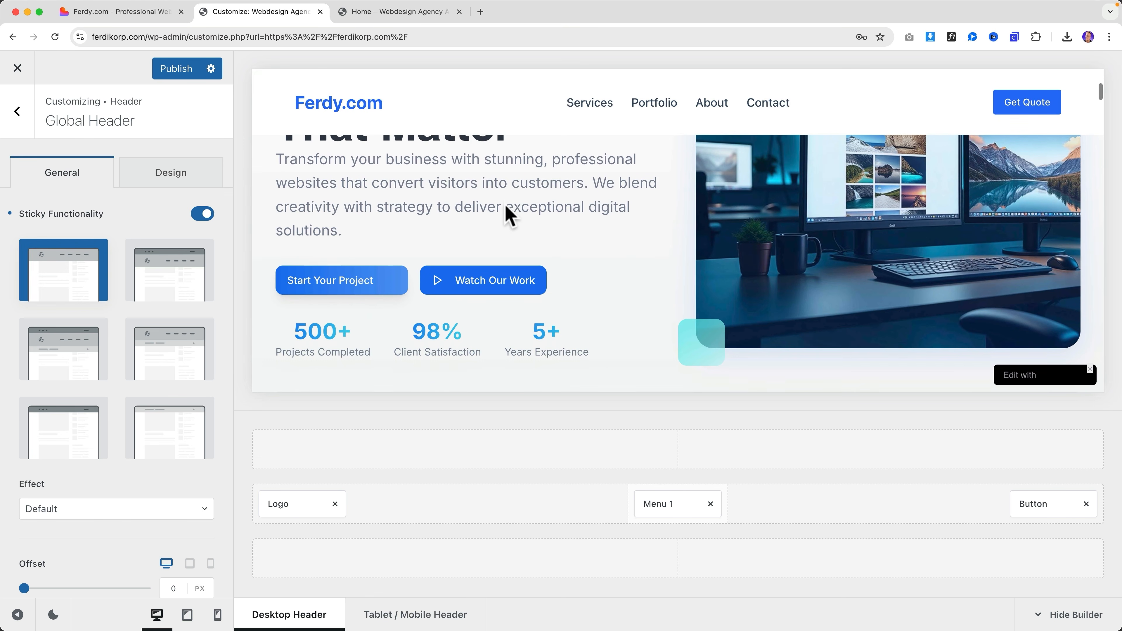
scroll(508, 215, up, 5)
scroll(509, 214, down, 3)
scroll(508, 215, down, 3)
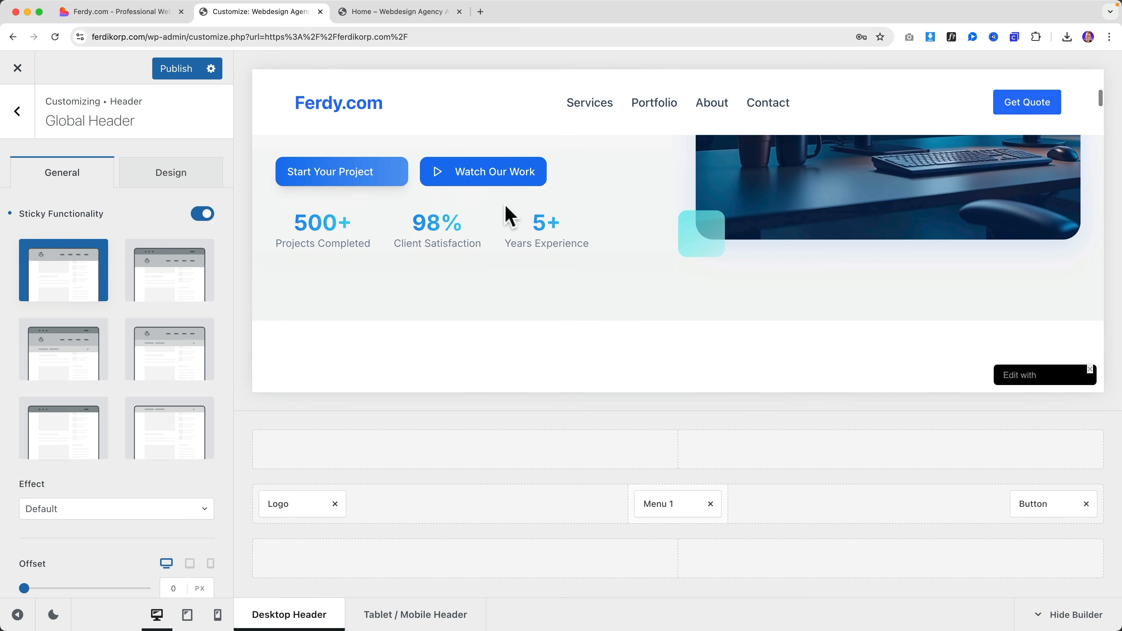
scroll(508, 213, up, 5)
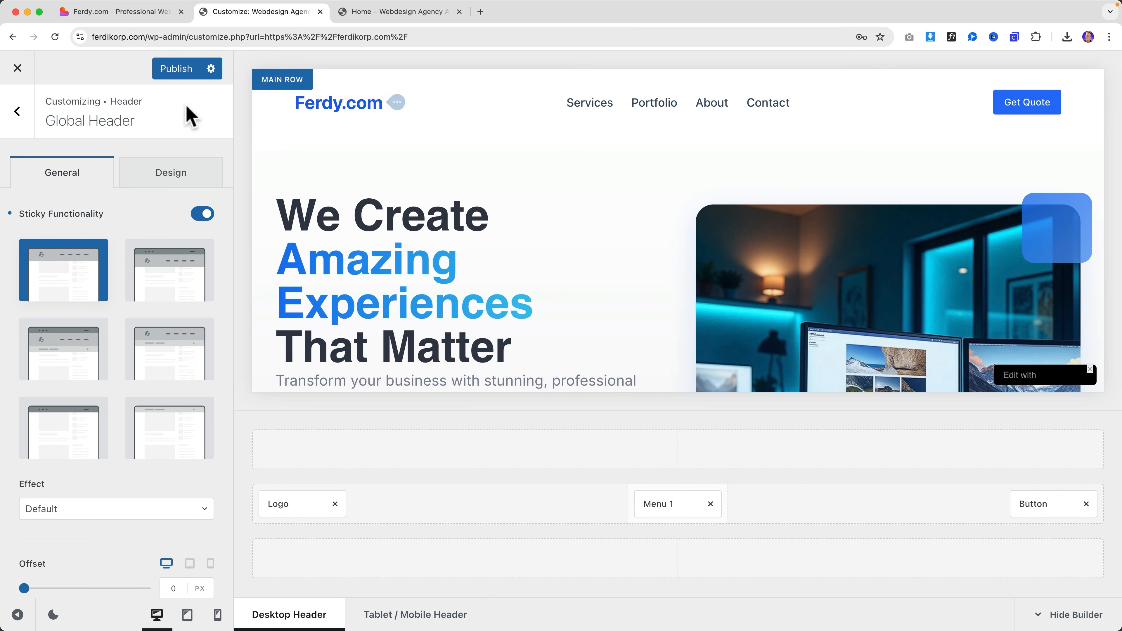
Set the Maximum Site Width in the general layout options to 1120 px, publish the changes and close the Customizer.
click(18, 126)
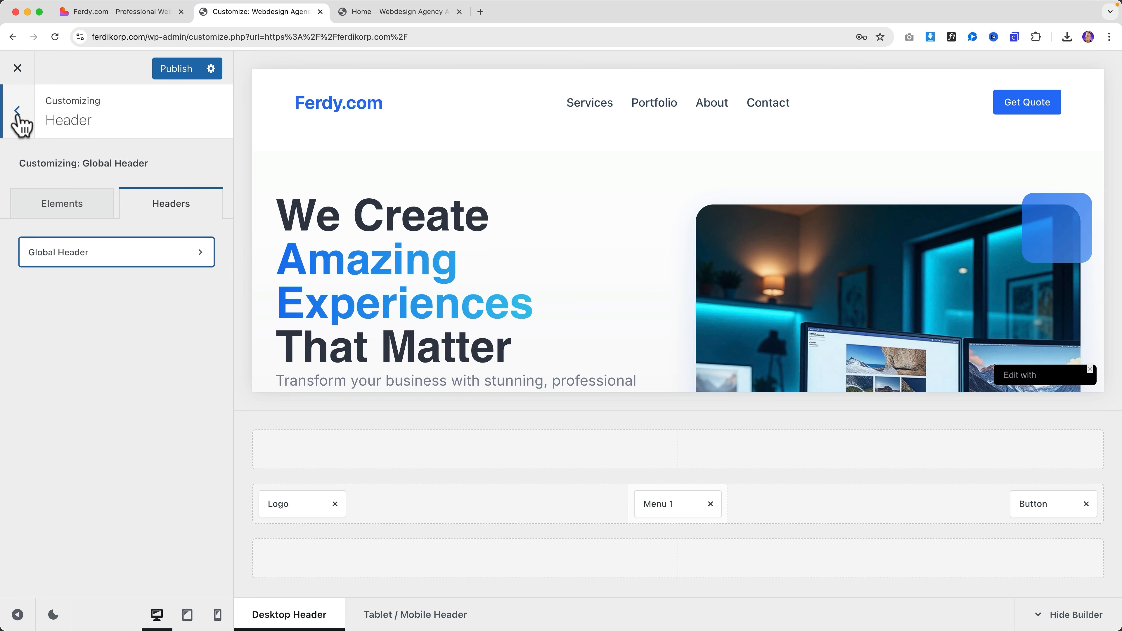
click(19, 122)
click(53, 308)
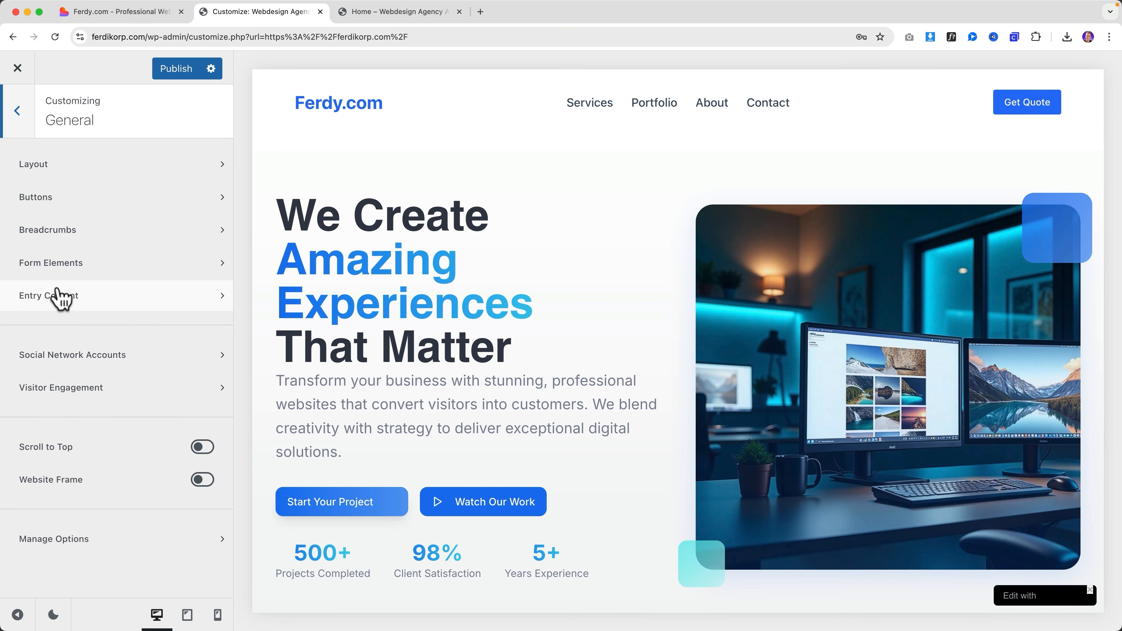
click(62, 181)
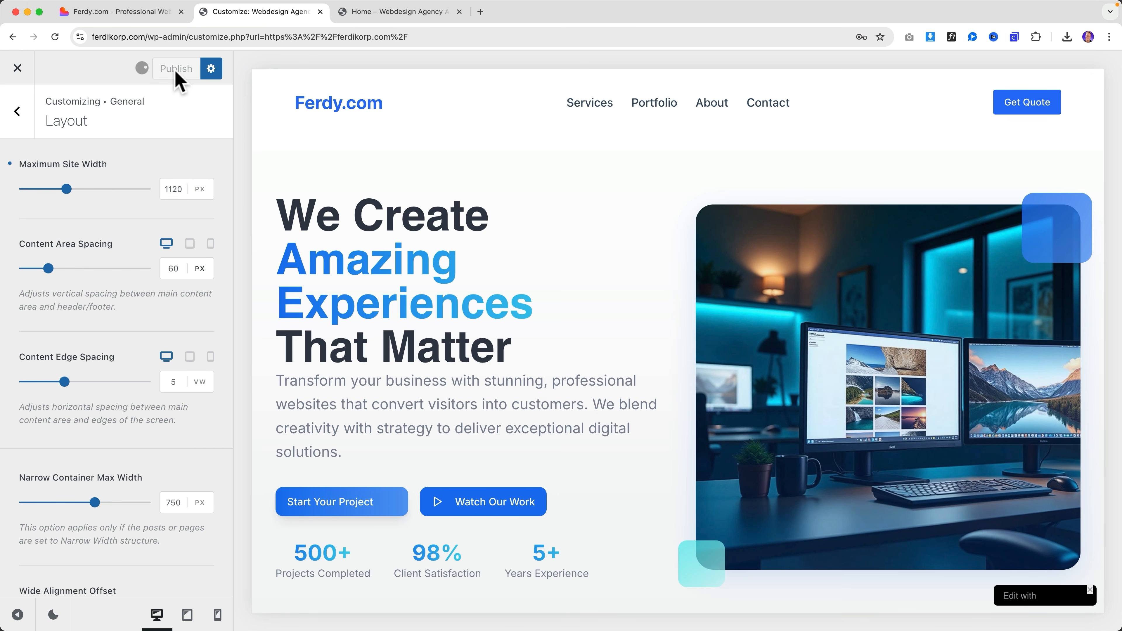
click(18, 68)
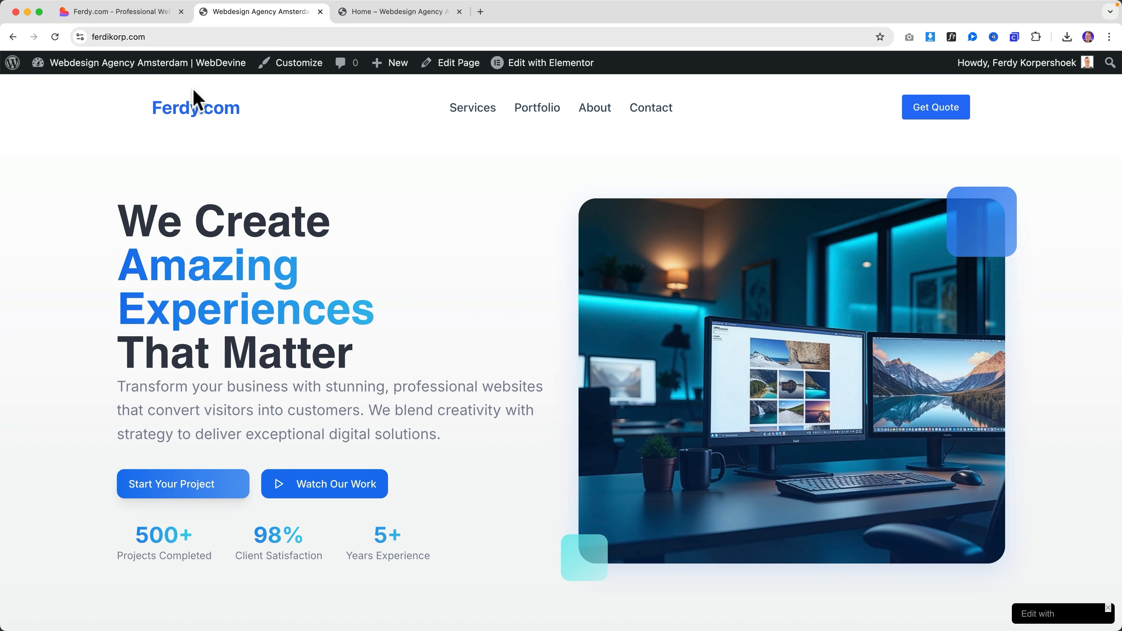
Close the old Home preview tab and open the live home page for editing with Elementor.
click(396, 17)
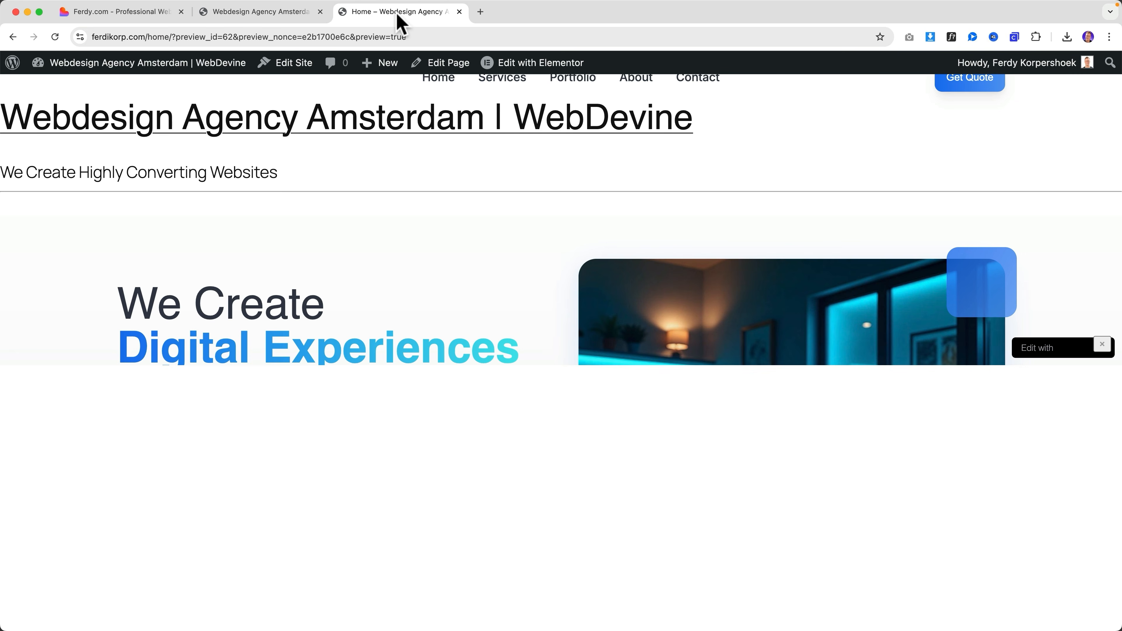
click(460, 12)
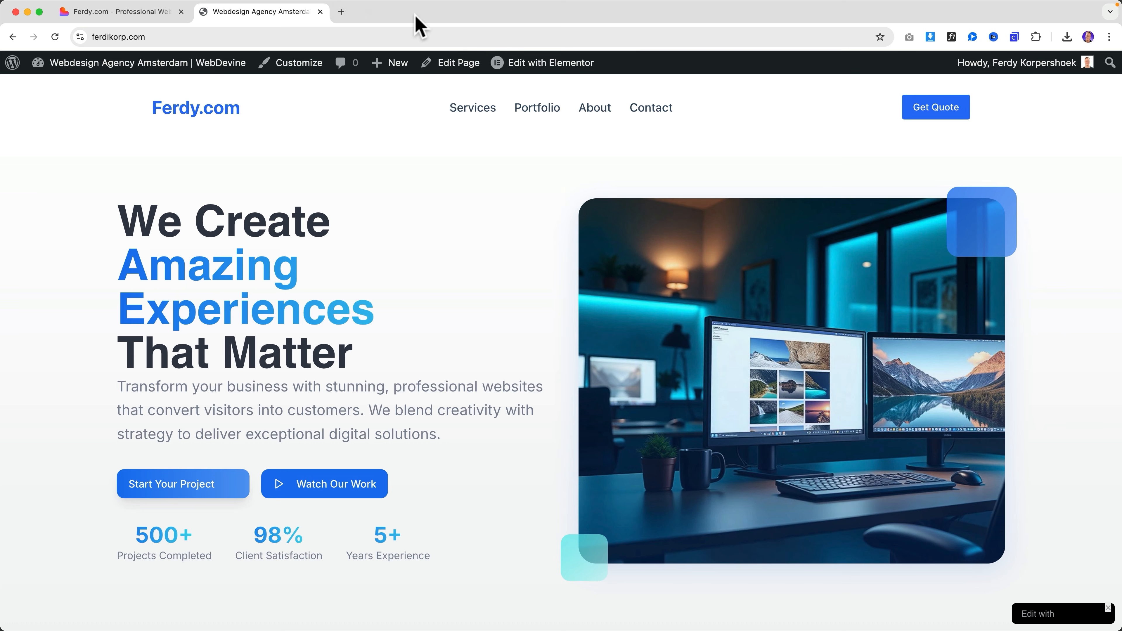
mouse_move(544, 68)
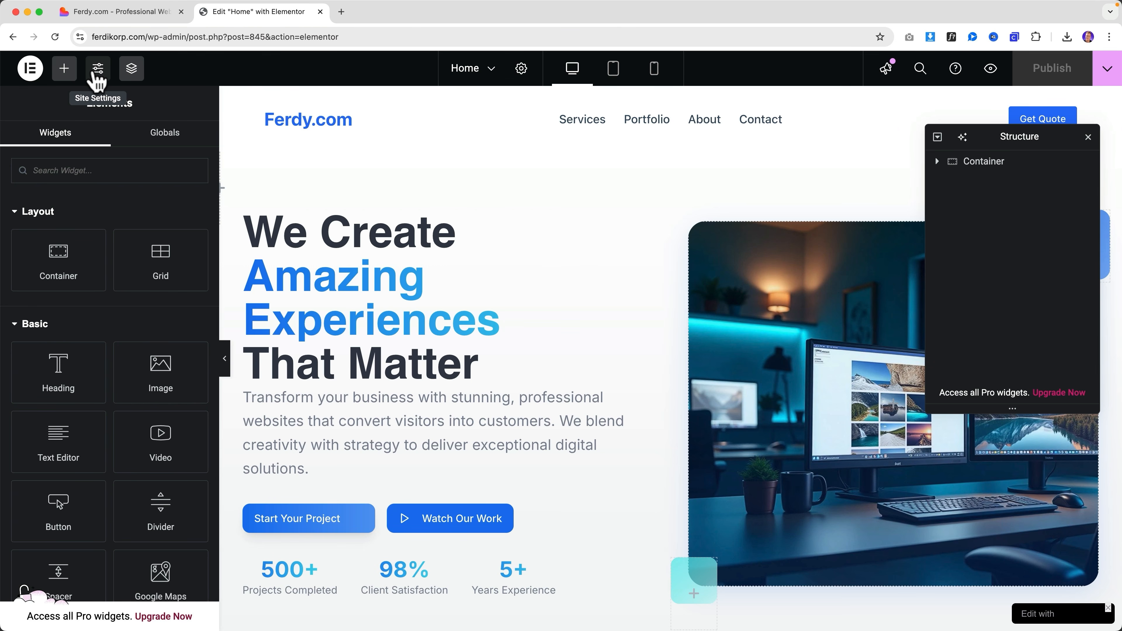
Check the default content width in the layout section of Elementor's Site Settings, then close the settings.
click(96, 71)
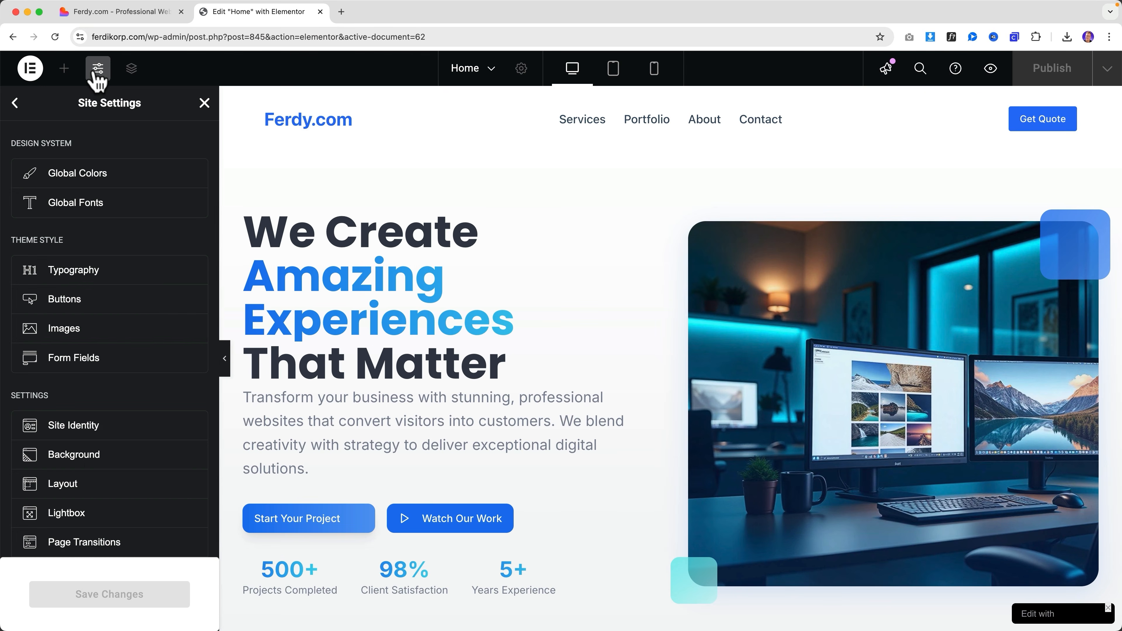
scroll(90, 291, down, 3)
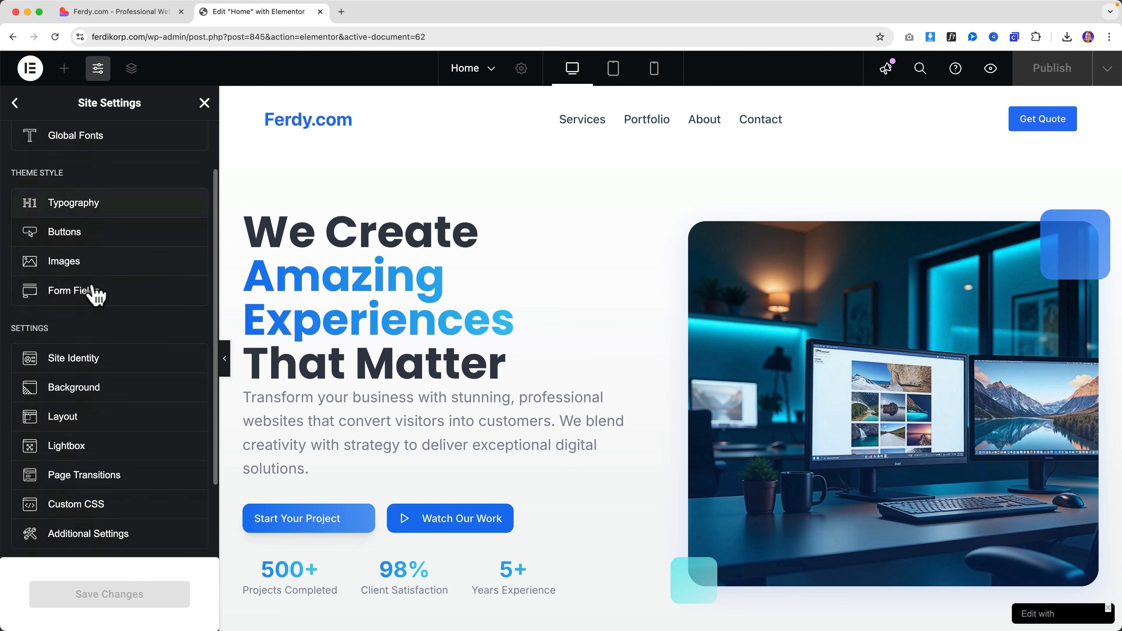
click(82, 410)
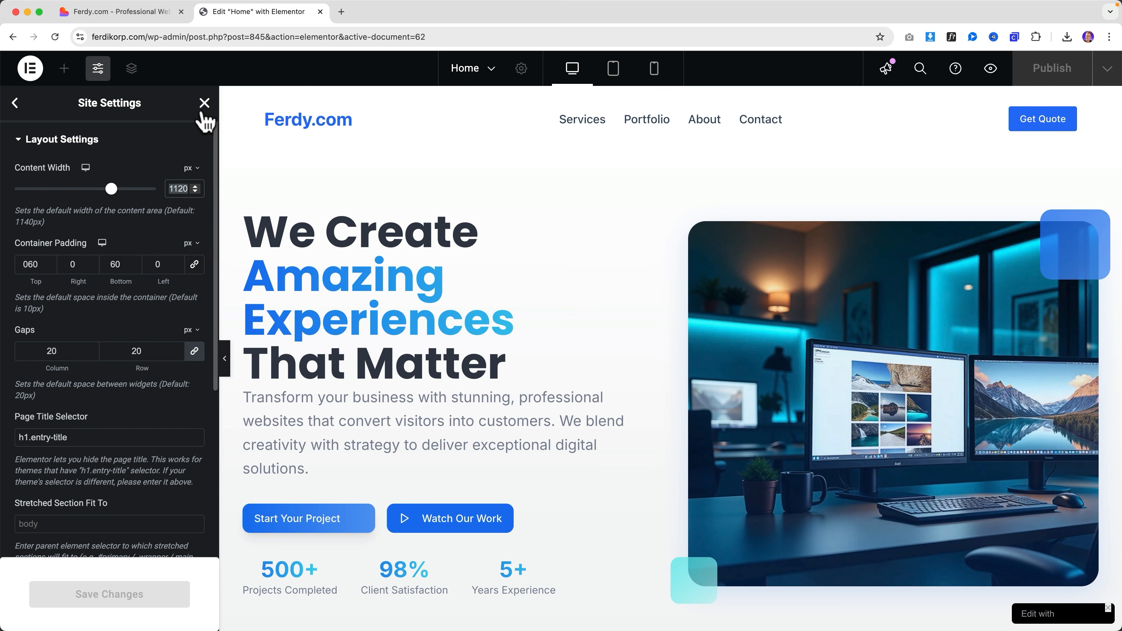
click(204, 103)
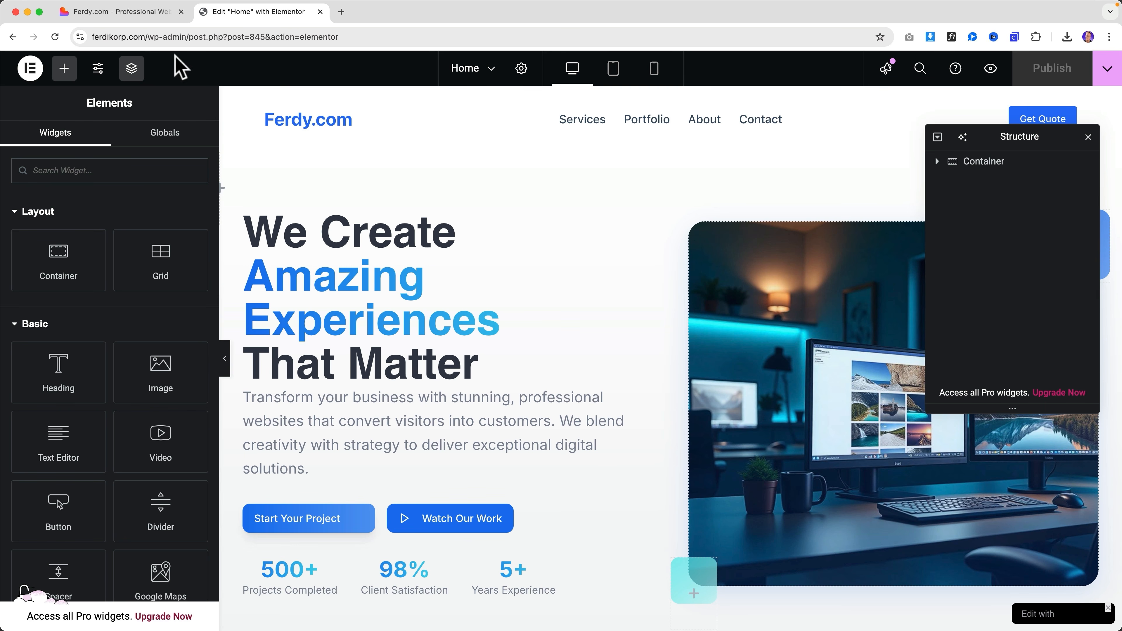
Follow the Services link in the Lovable design to examine its anchor URL, then return to the Elementor editor.
click(146, 13)
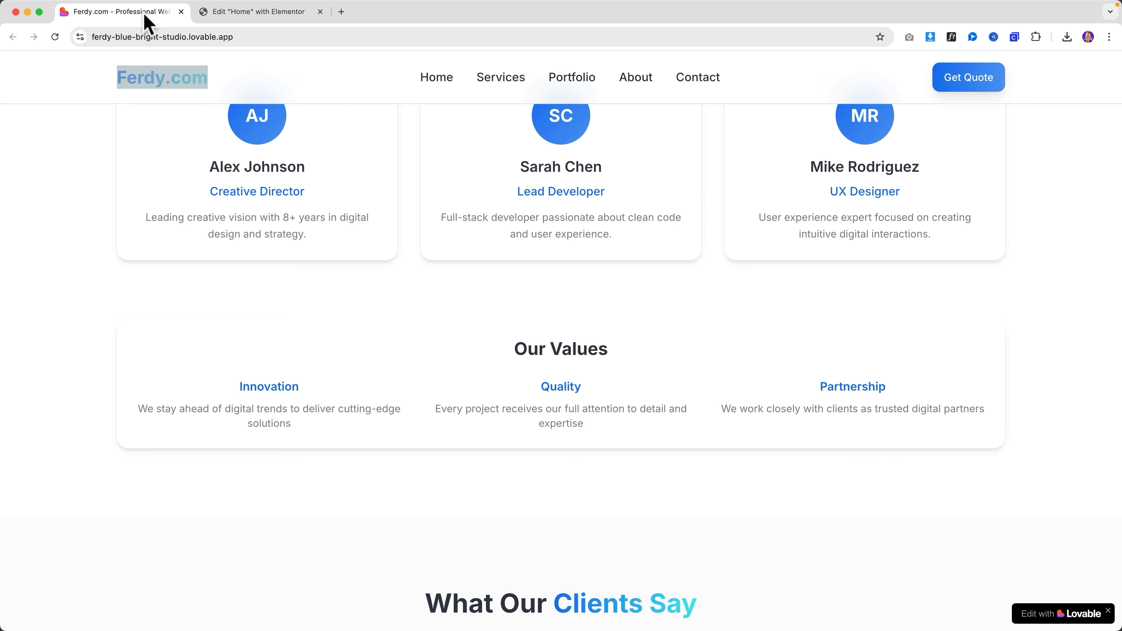
click(496, 84)
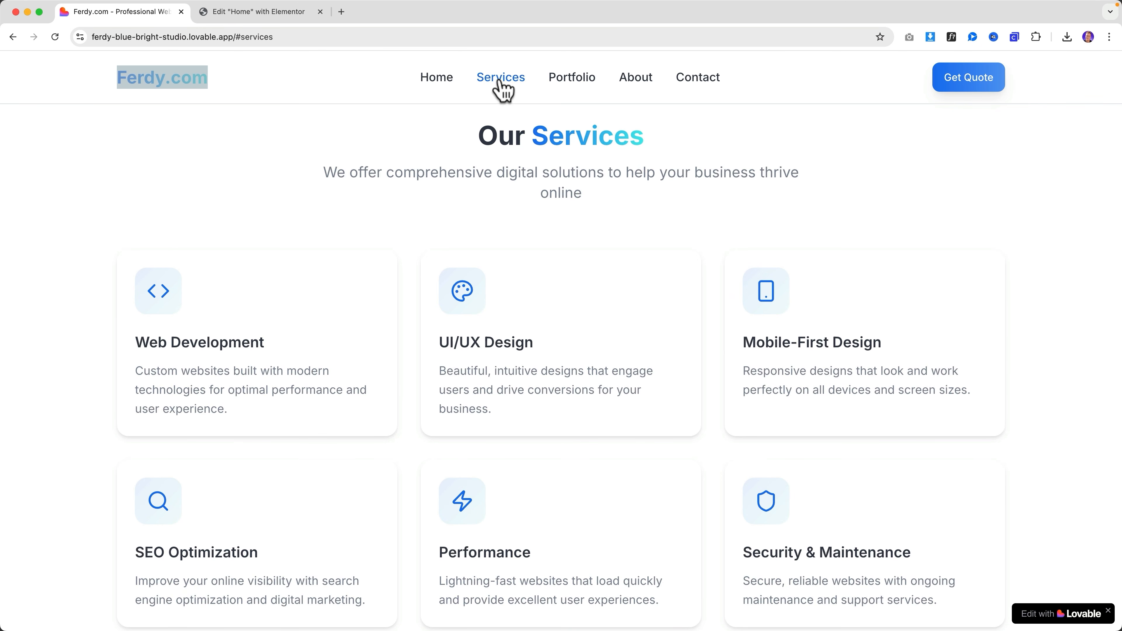
click(239, 12)
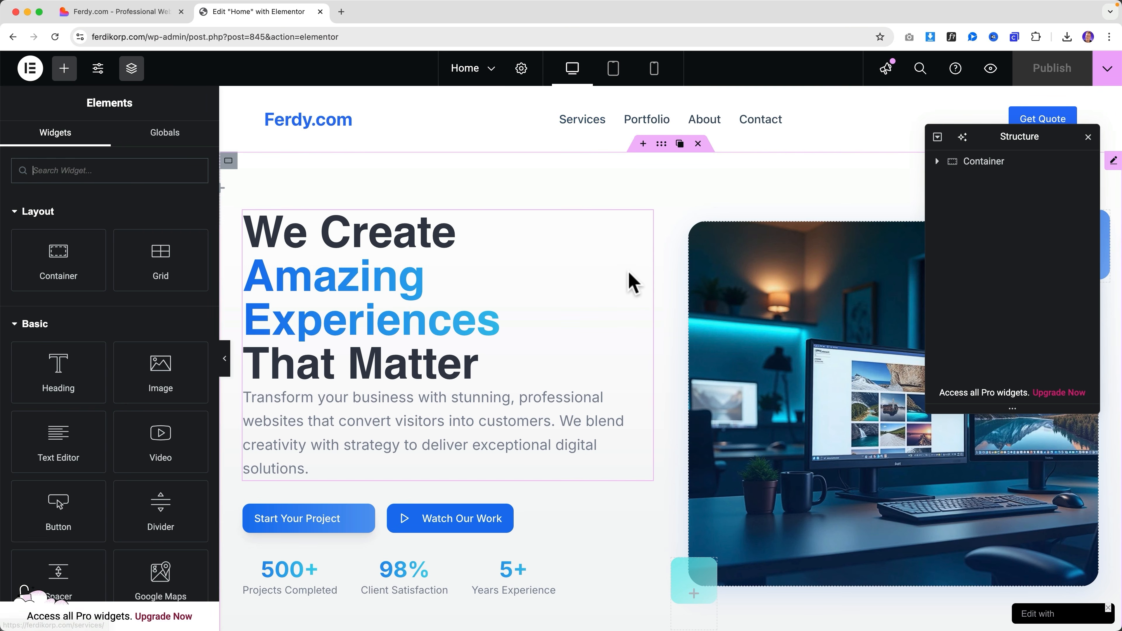
Set the CSS ID of the container holding the Our Services heading to #services and publish the page.
scroll(632, 281, down, 6)
scroll(632, 279, down, 6)
scroll(633, 287, up, 3)
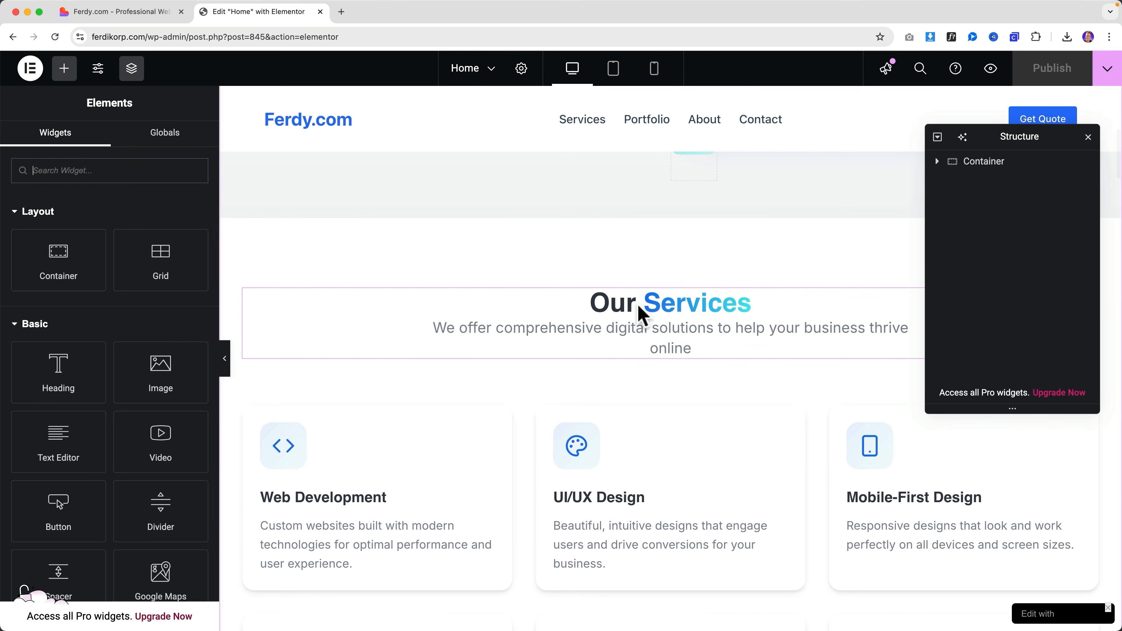
click(641, 311)
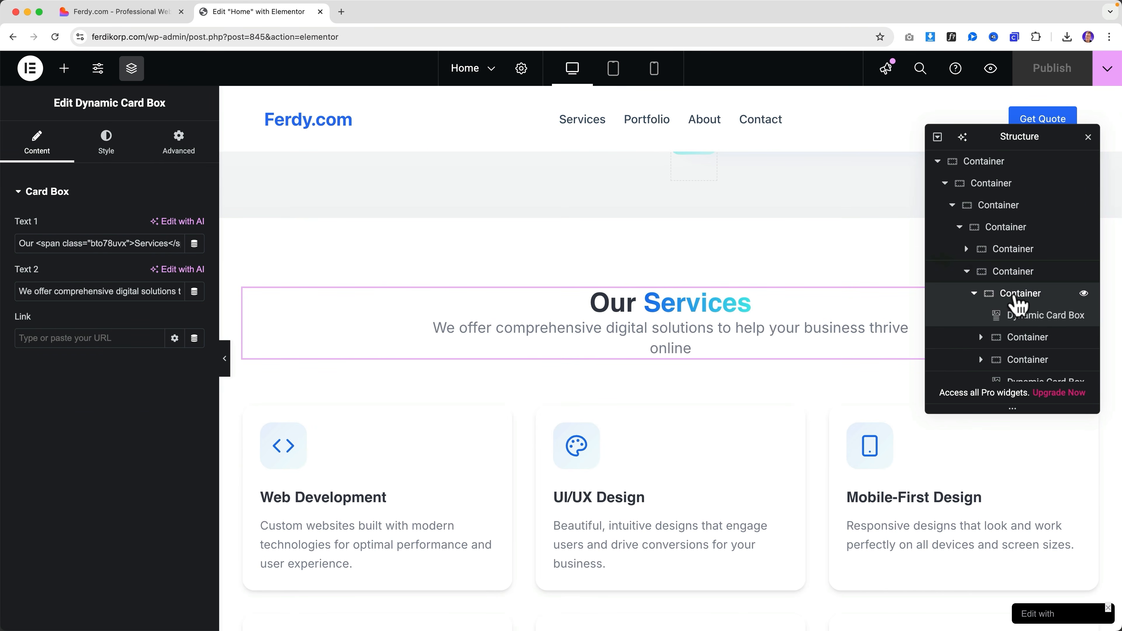
click(1019, 294)
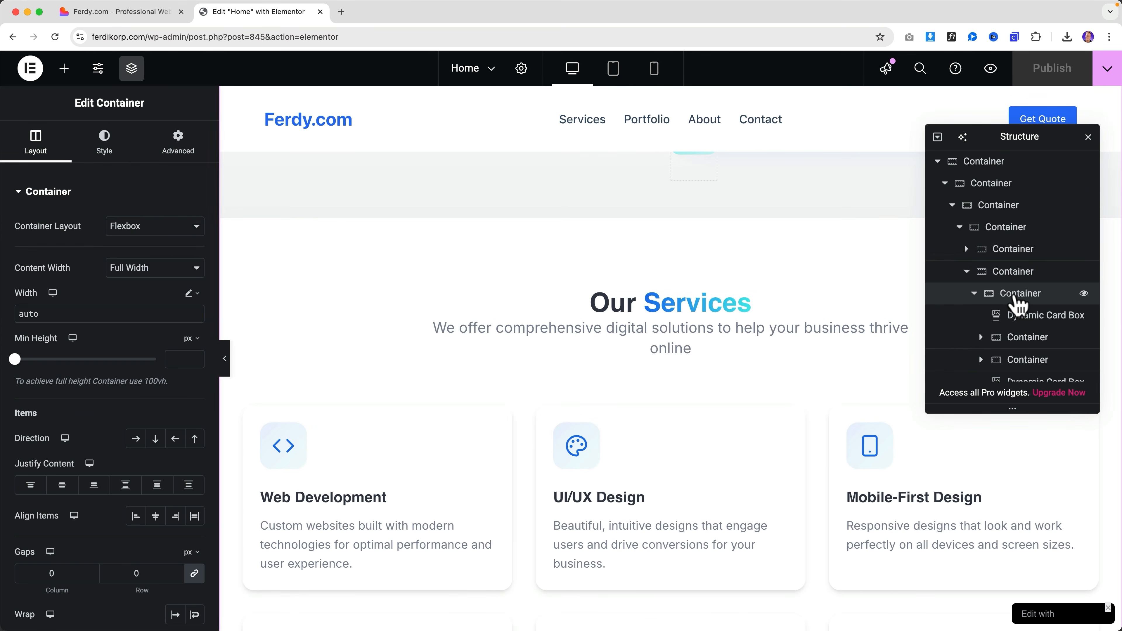
click(179, 148)
scroll(95, 409, down, 5)
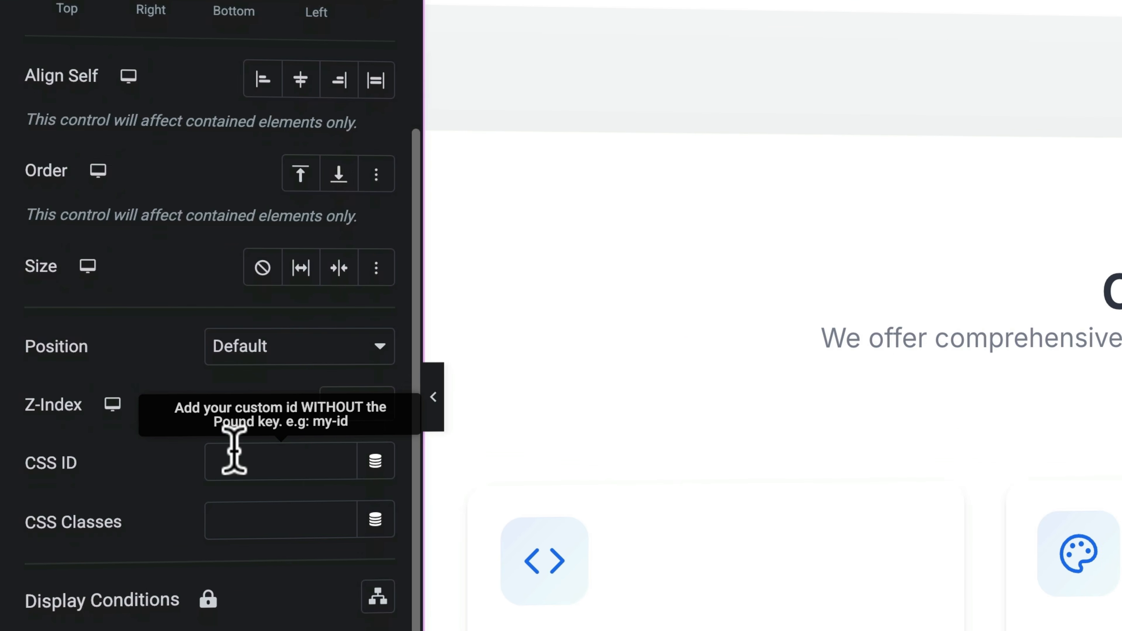
click(124, 409)
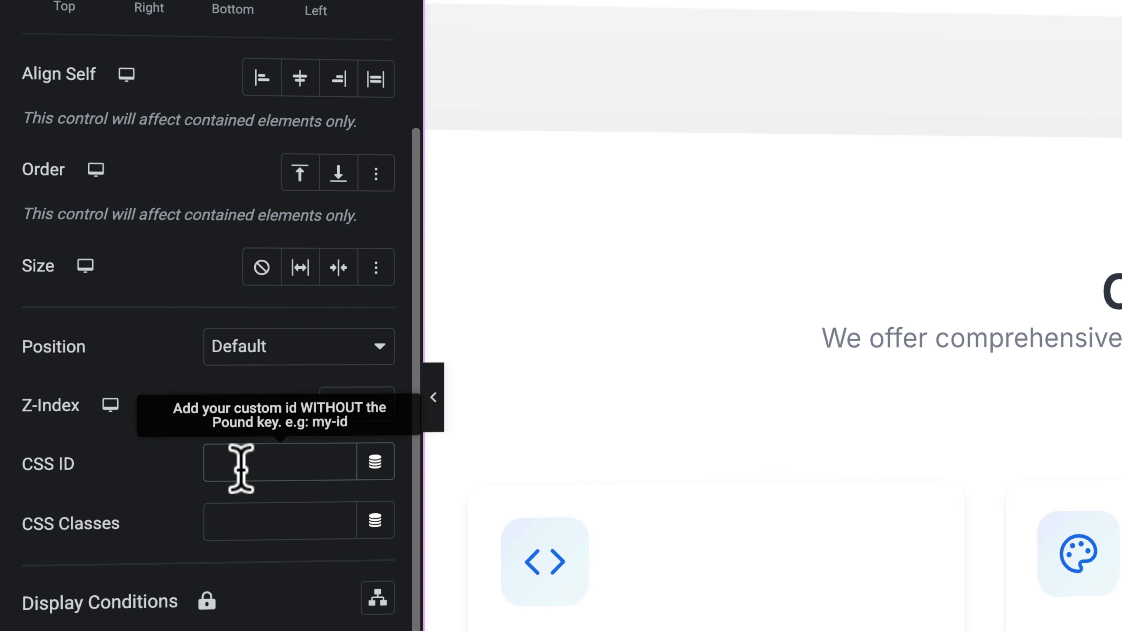
text(service)
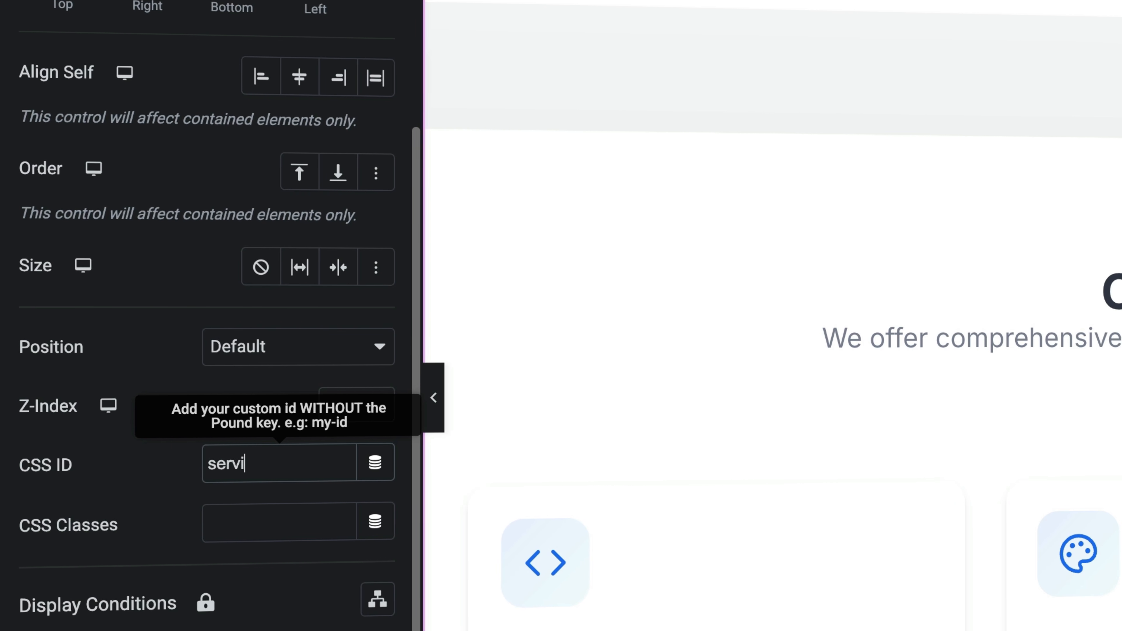
text(s)
key(ctrl+a)
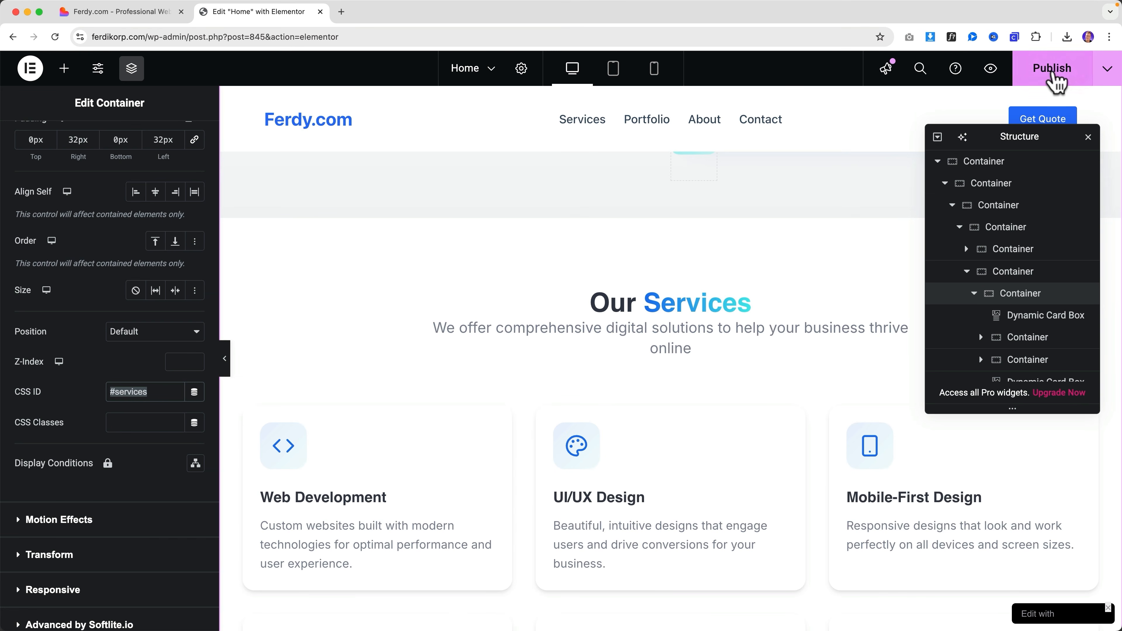
click(1114, 54)
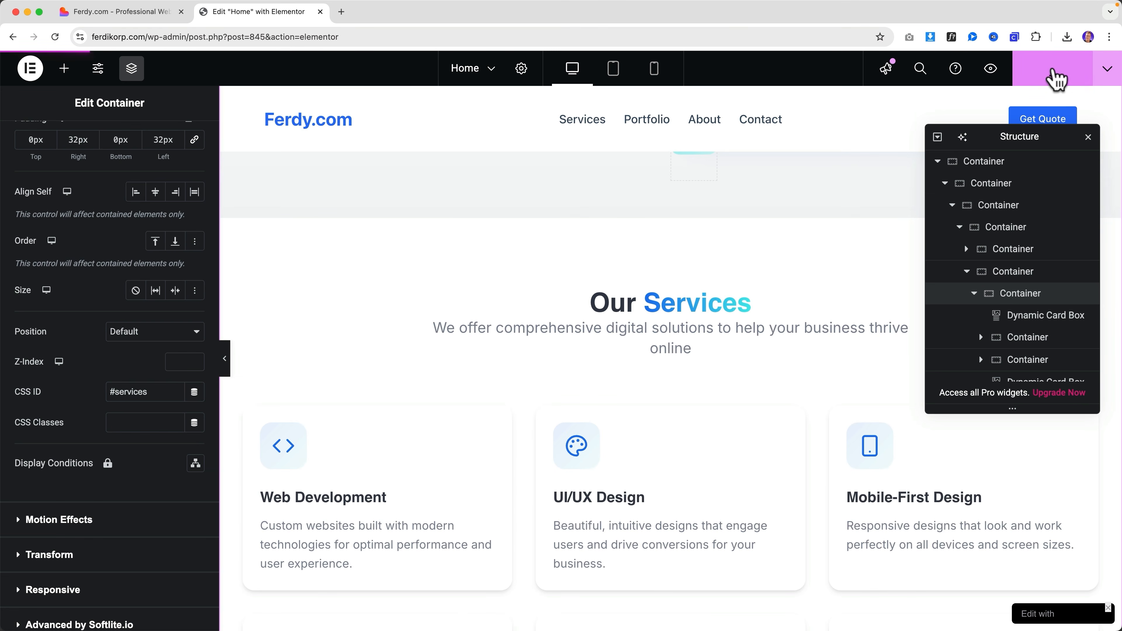
Preview the page, open its theme customizer and remove the Services page item from Main Menu (2).
click(991, 68)
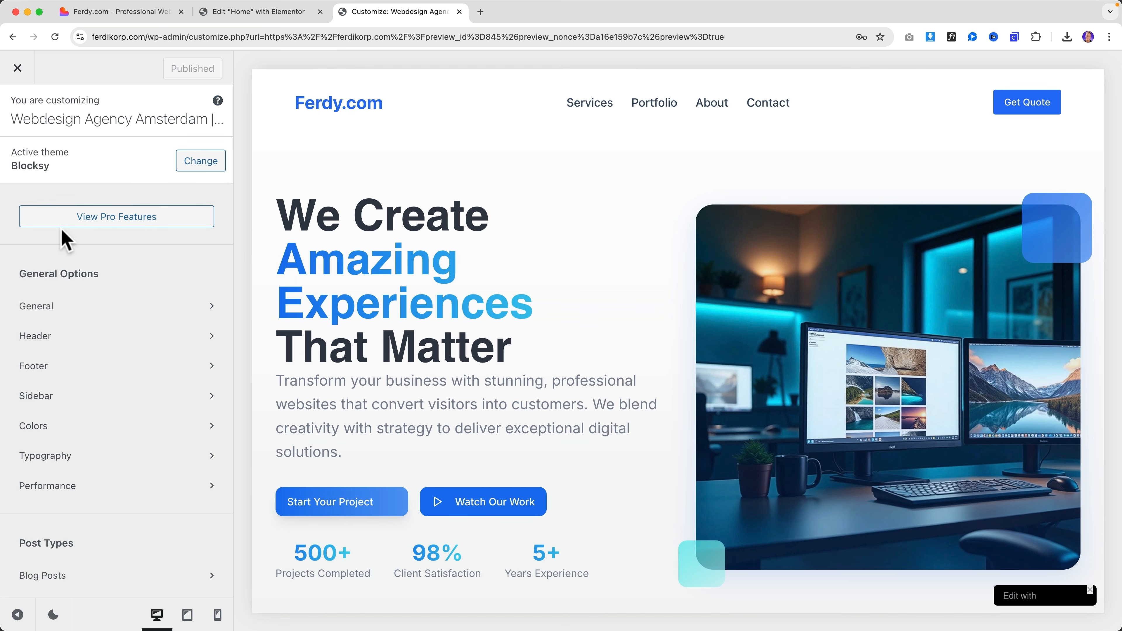
scroll(64, 233, down, 10)
click(73, 487)
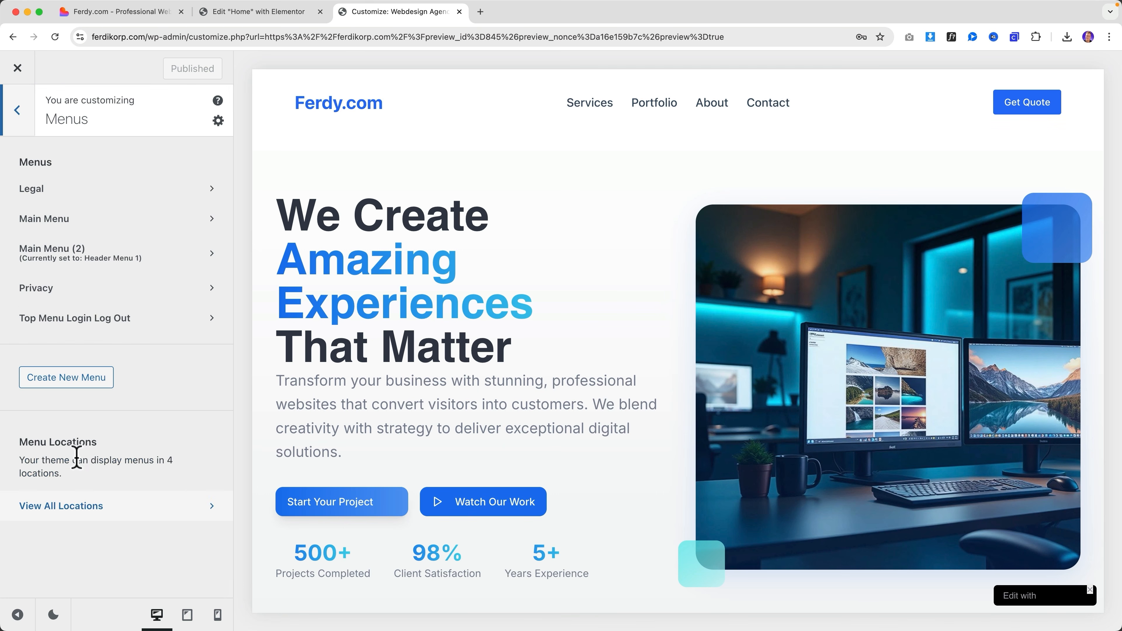
click(62, 257)
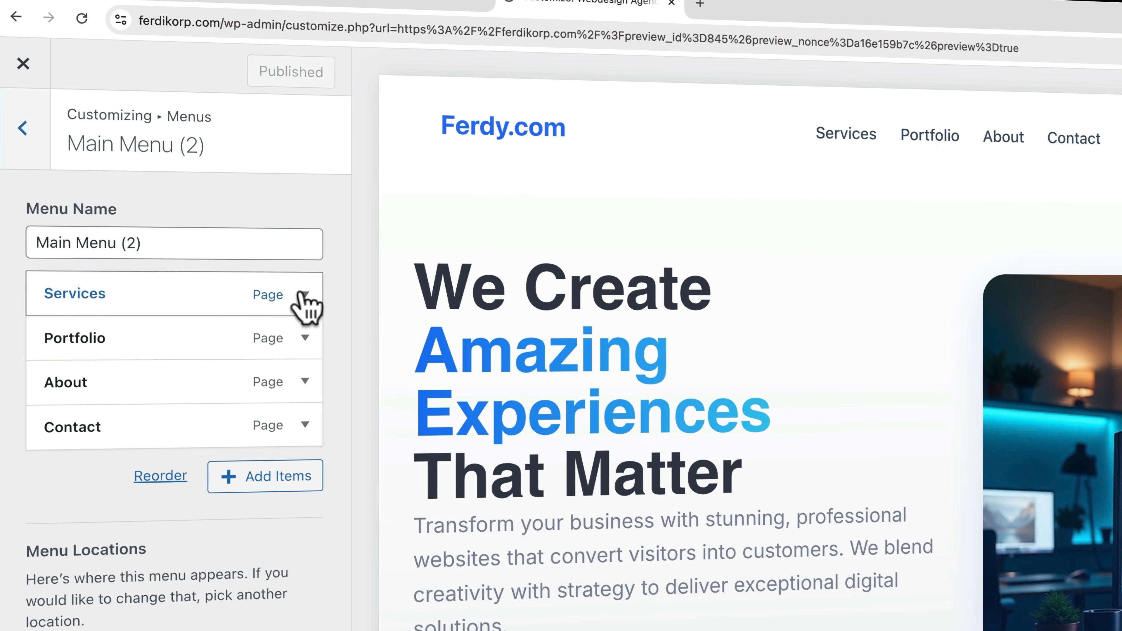
click(201, 220)
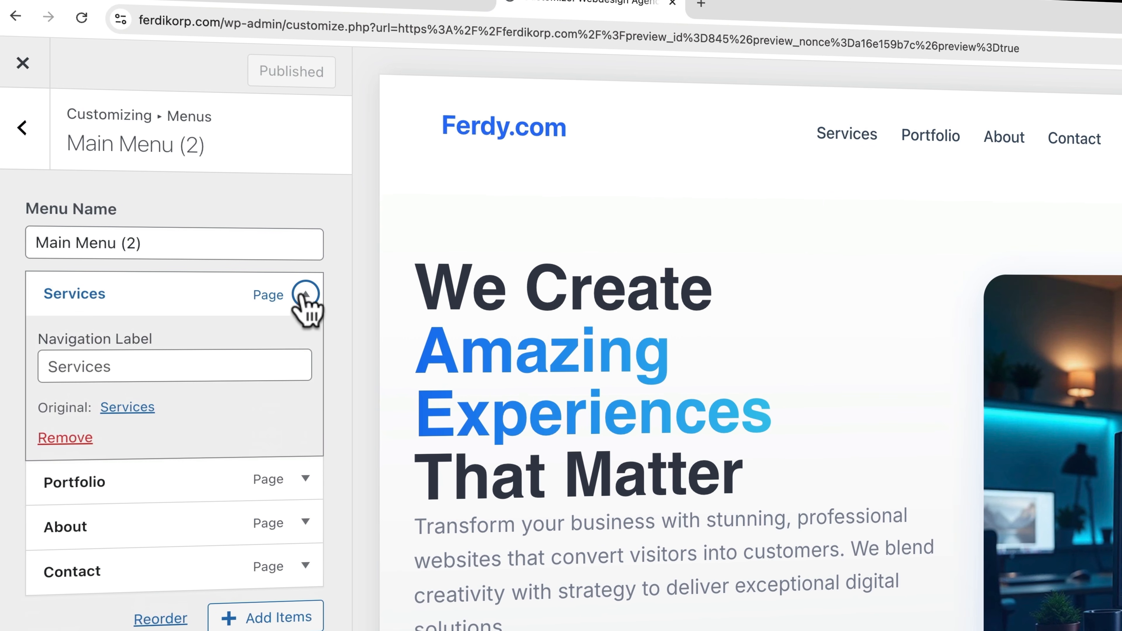
click(78, 440)
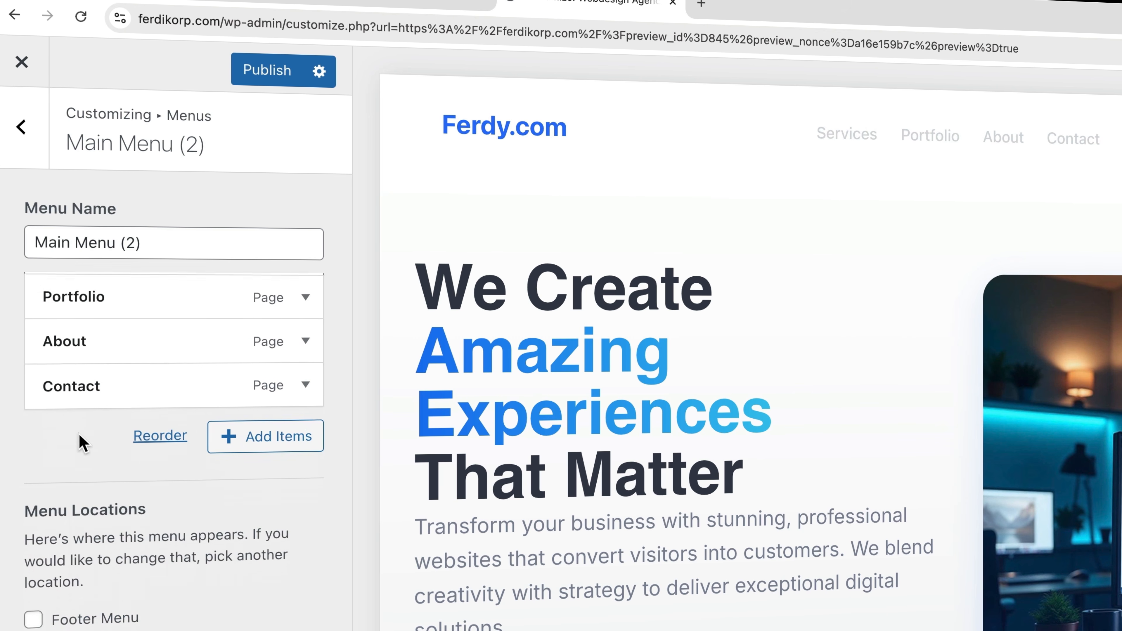
Add a custom link with URL #services and text Services as the first item of Main Menu (2), and publish.
click(261, 436)
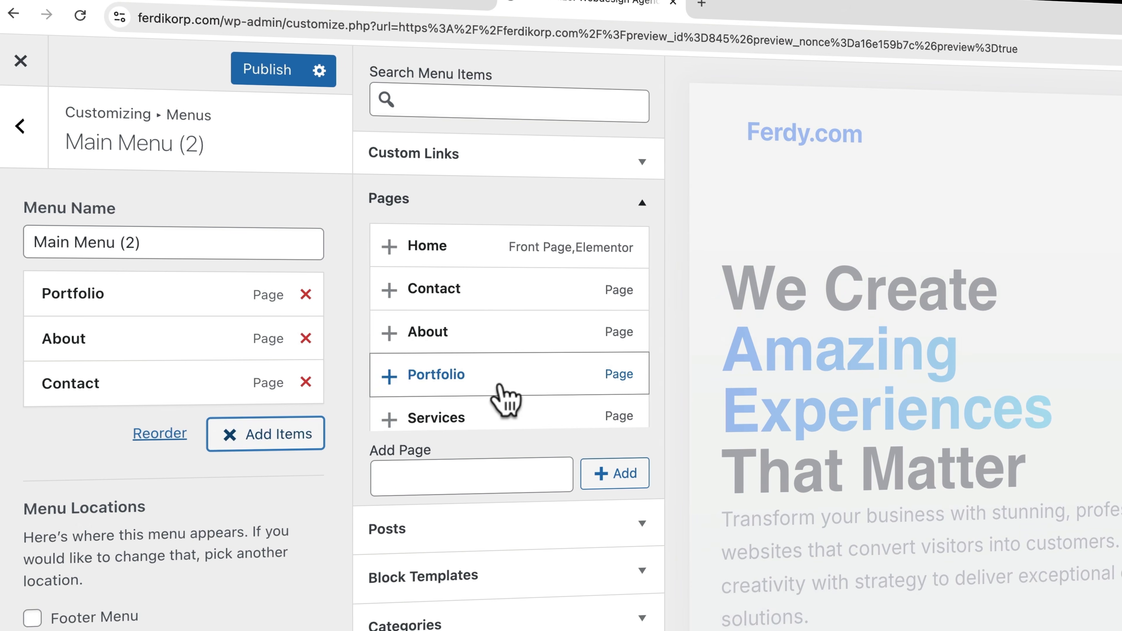
click(643, 162)
click(548, 194)
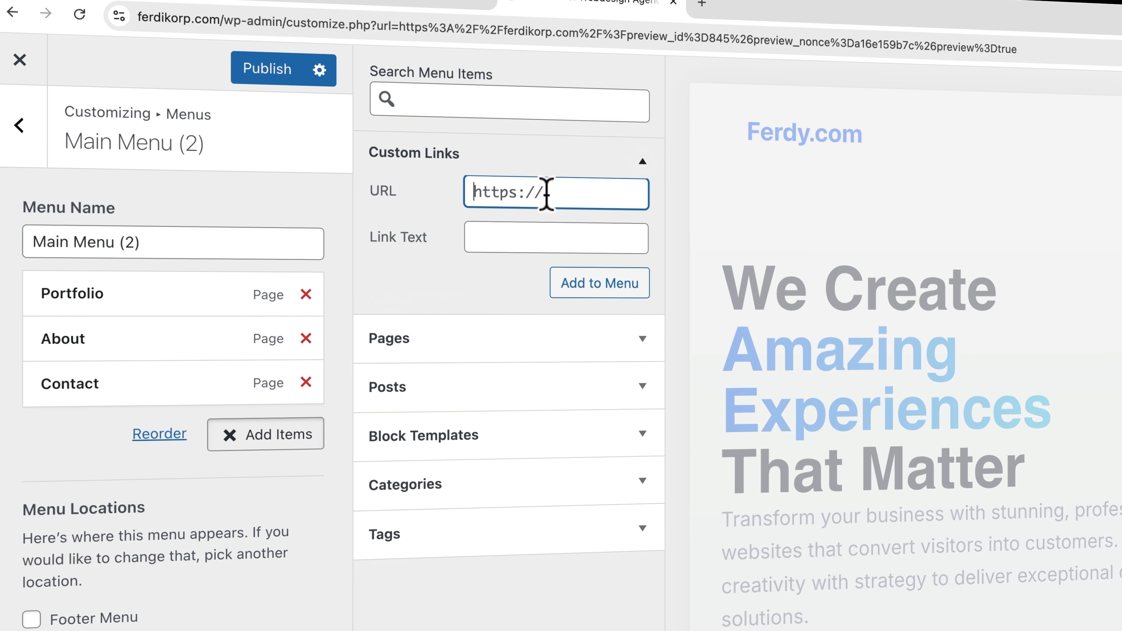
click(543, 234)
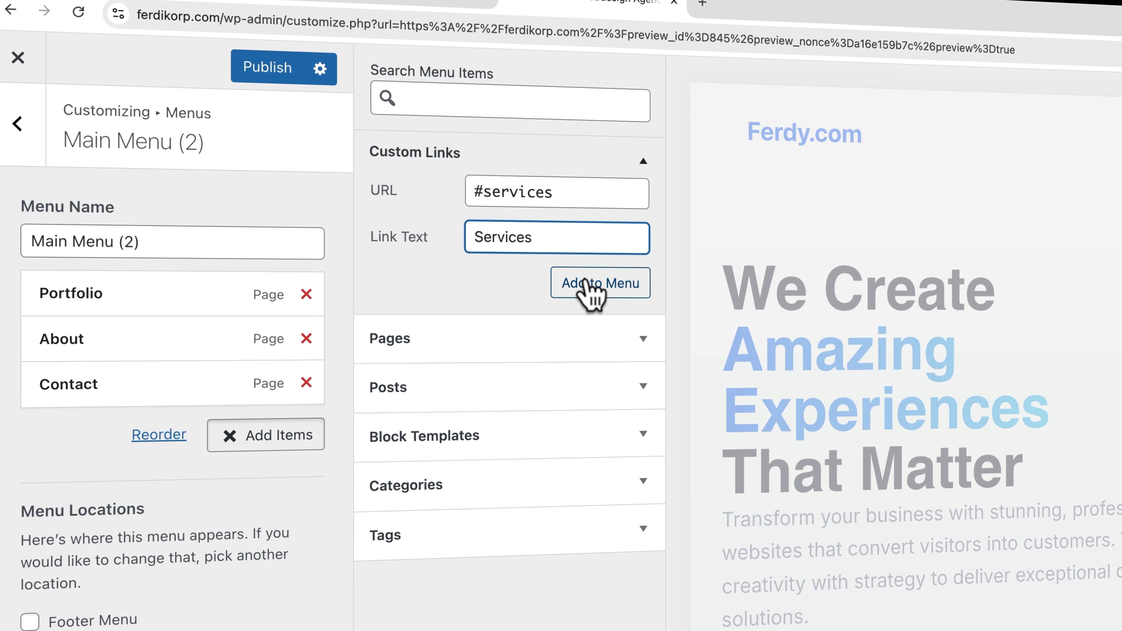
click(591, 287)
drag(123, 426, 120, 283)
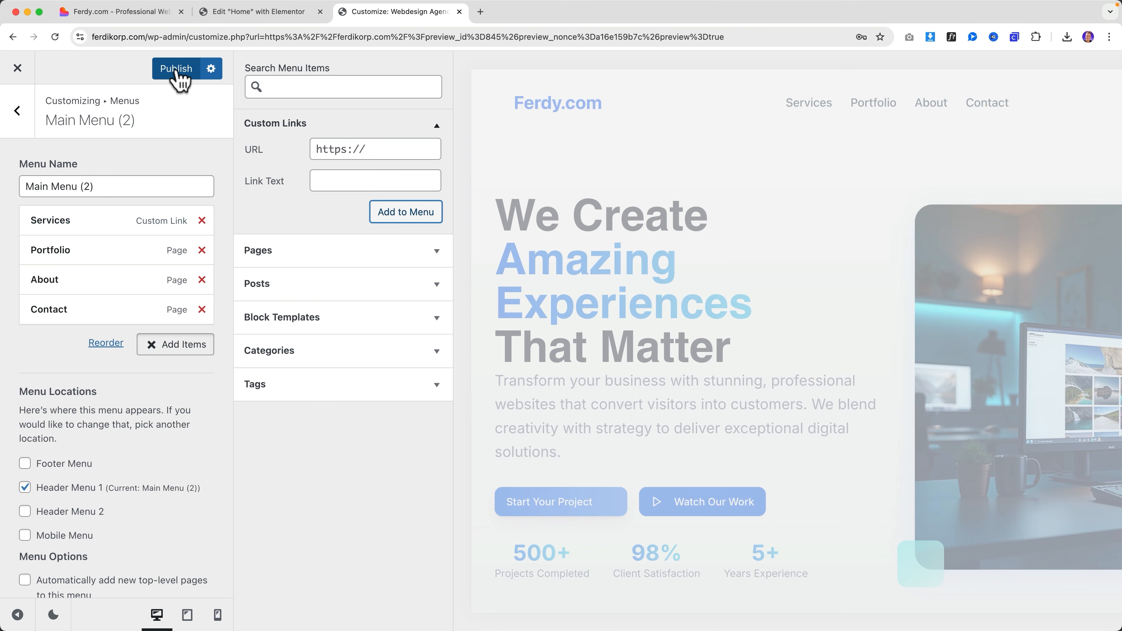
click(176, 68)
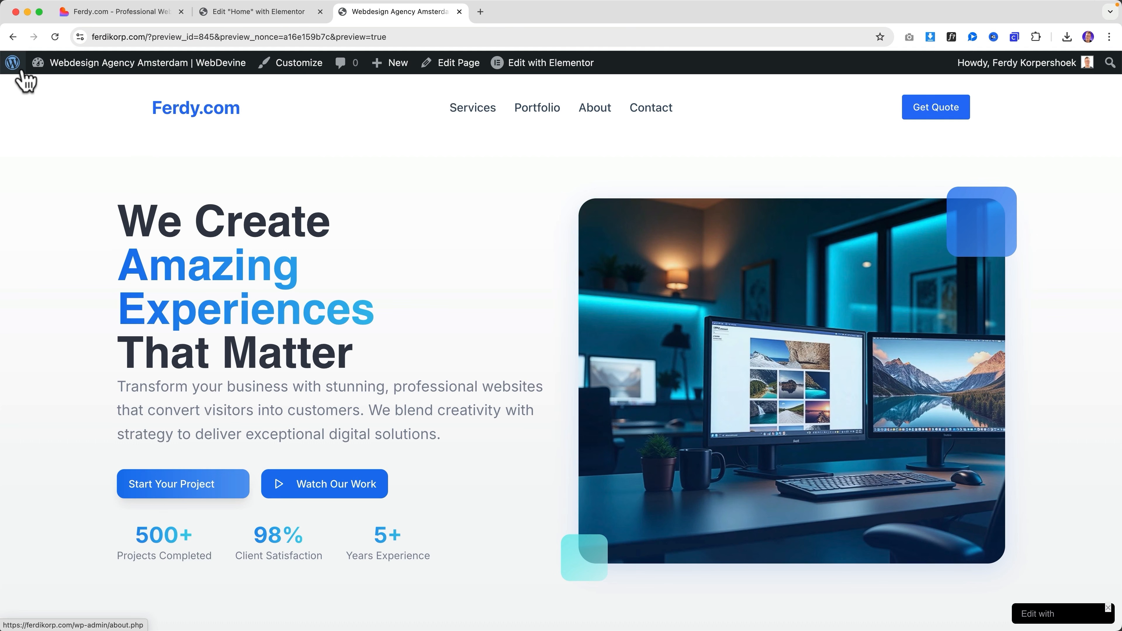
Test the header menu links, including Services, About and Contact, and look through the home page's sections.
click(460, 112)
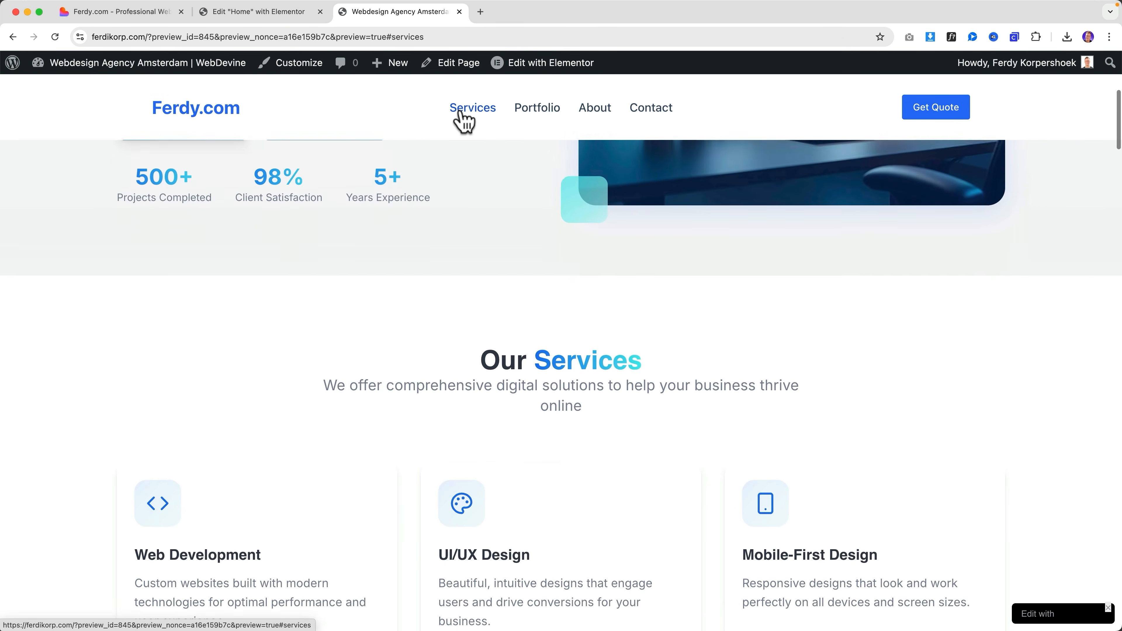
scroll(615, 291, down, 9)
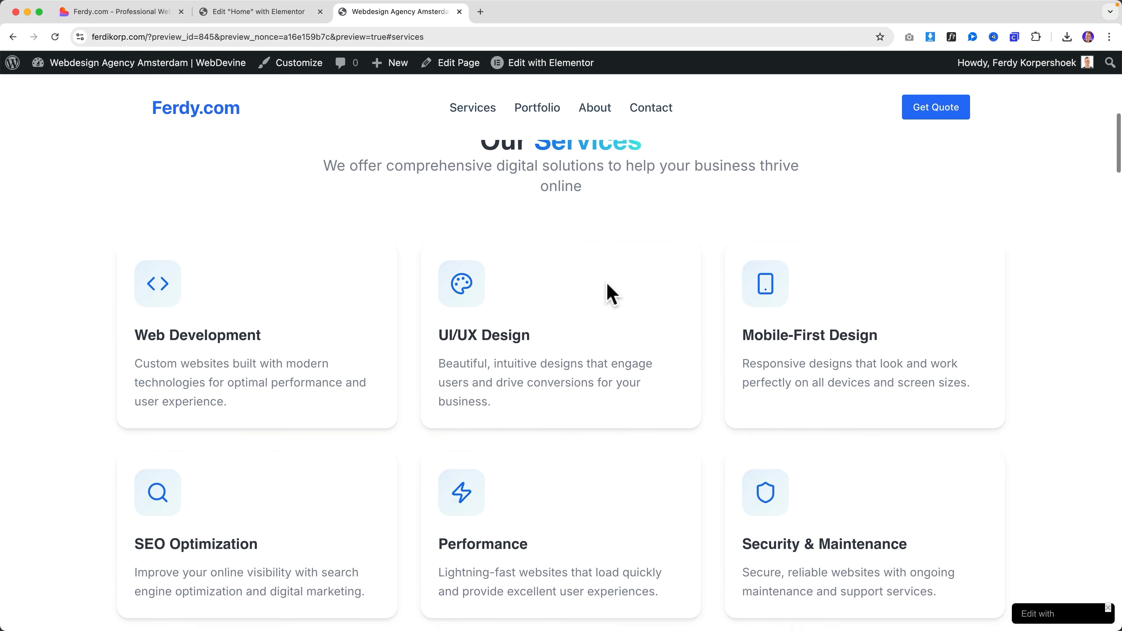
click(538, 110)
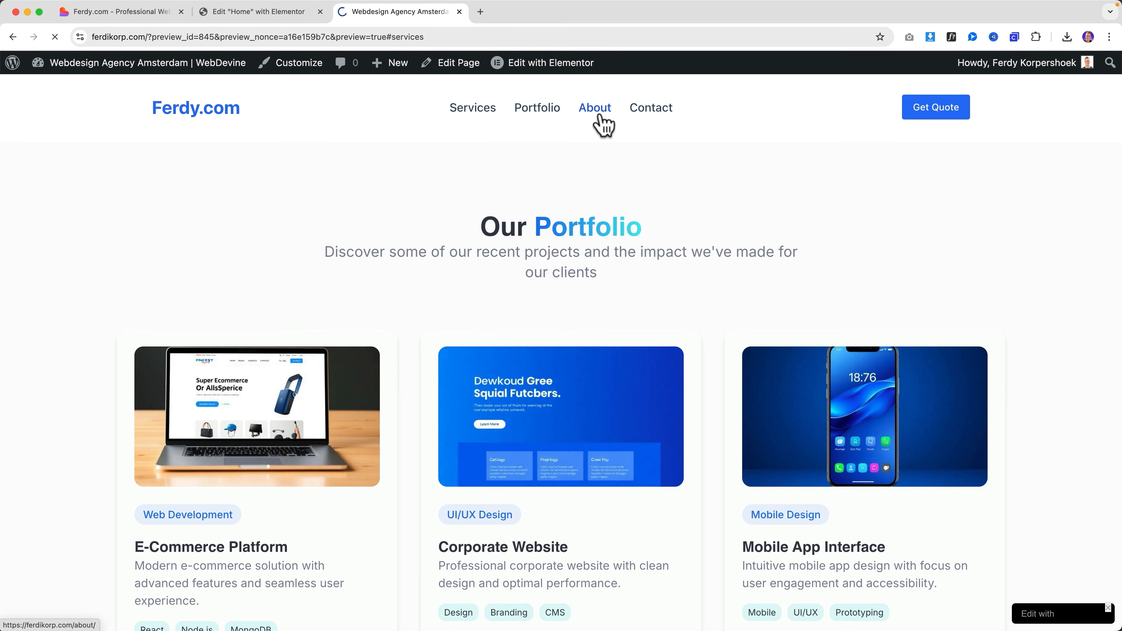
click(19, 38)
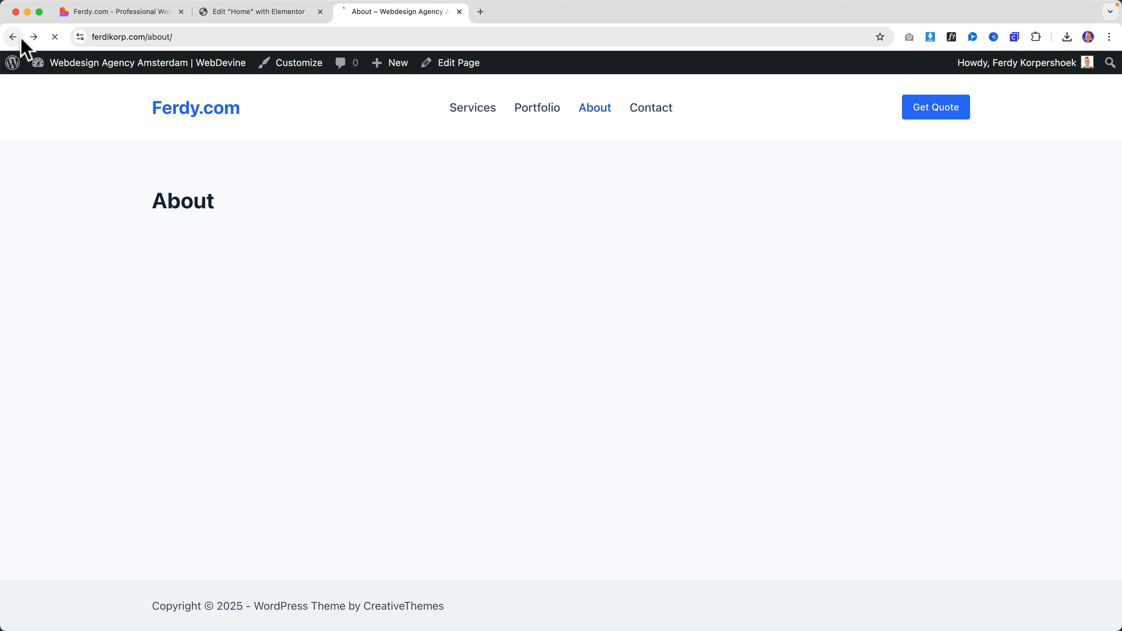
scroll(612, 265, down, 20)
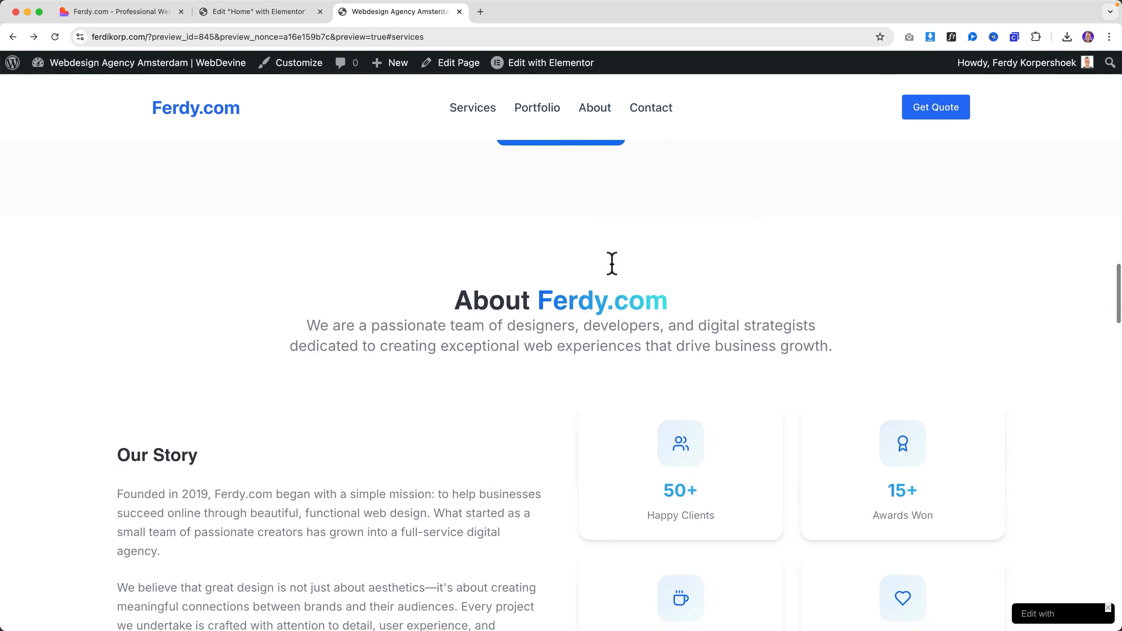
scroll(612, 265, down, 20)
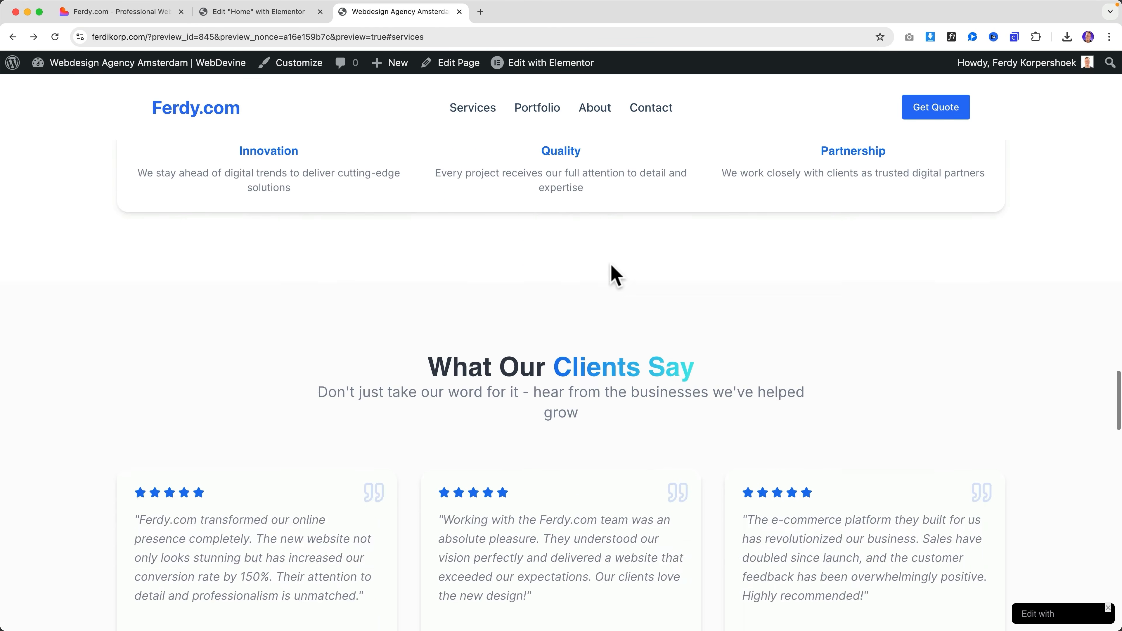
scroll(612, 271, up, 8)
scroll(612, 279, up, 20)
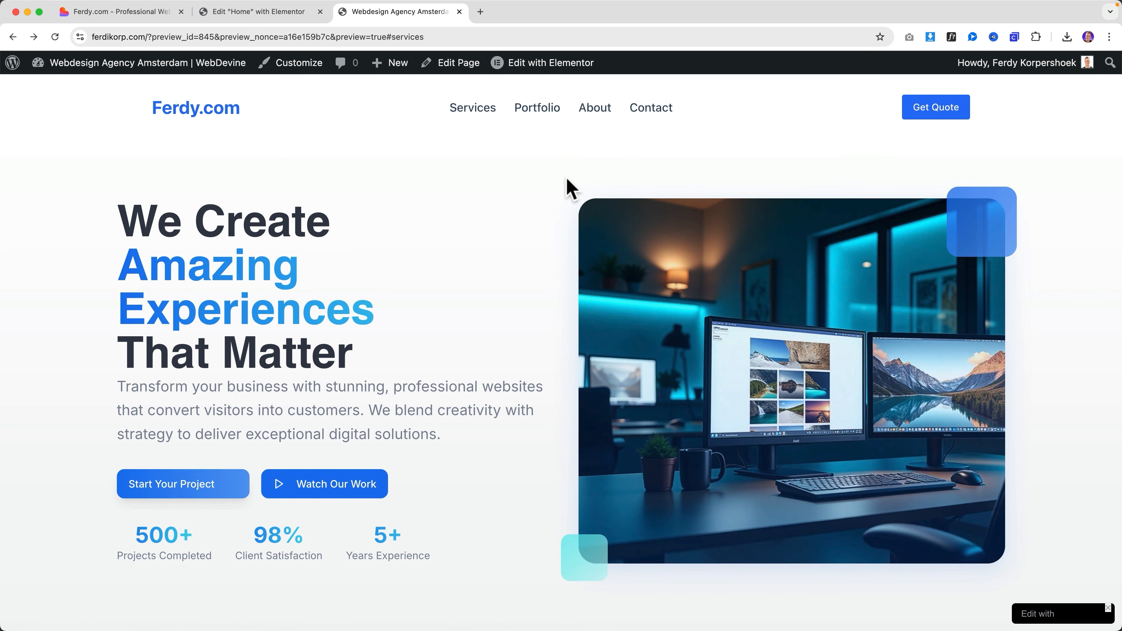
click(661, 120)
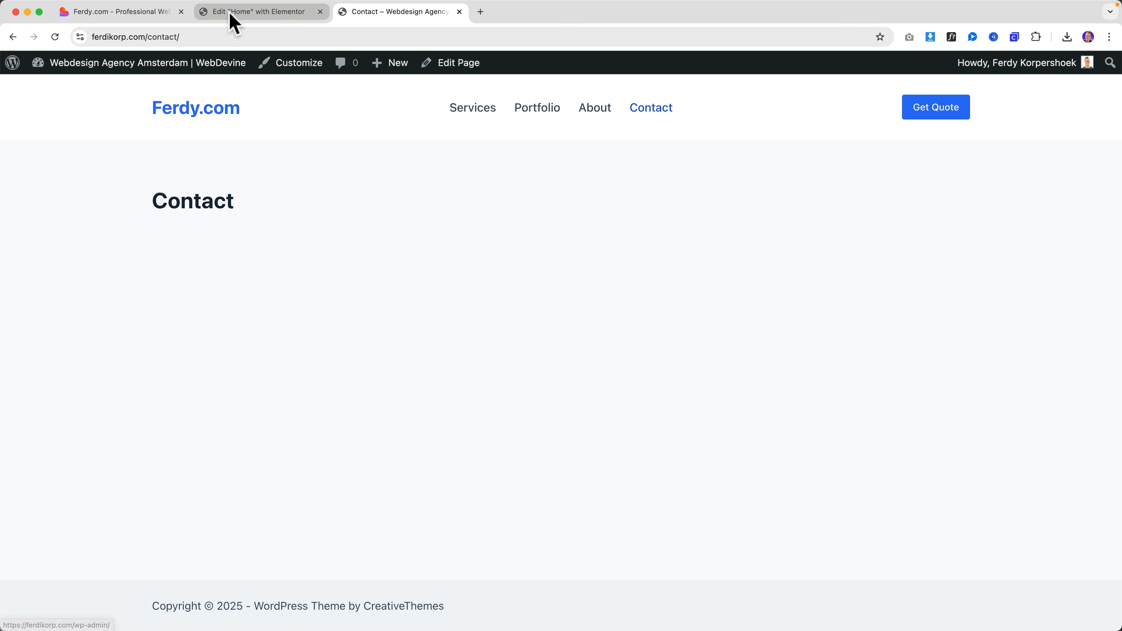
Examine the footer of the Lovable design, then return to the site's Contact page.
click(233, 17)
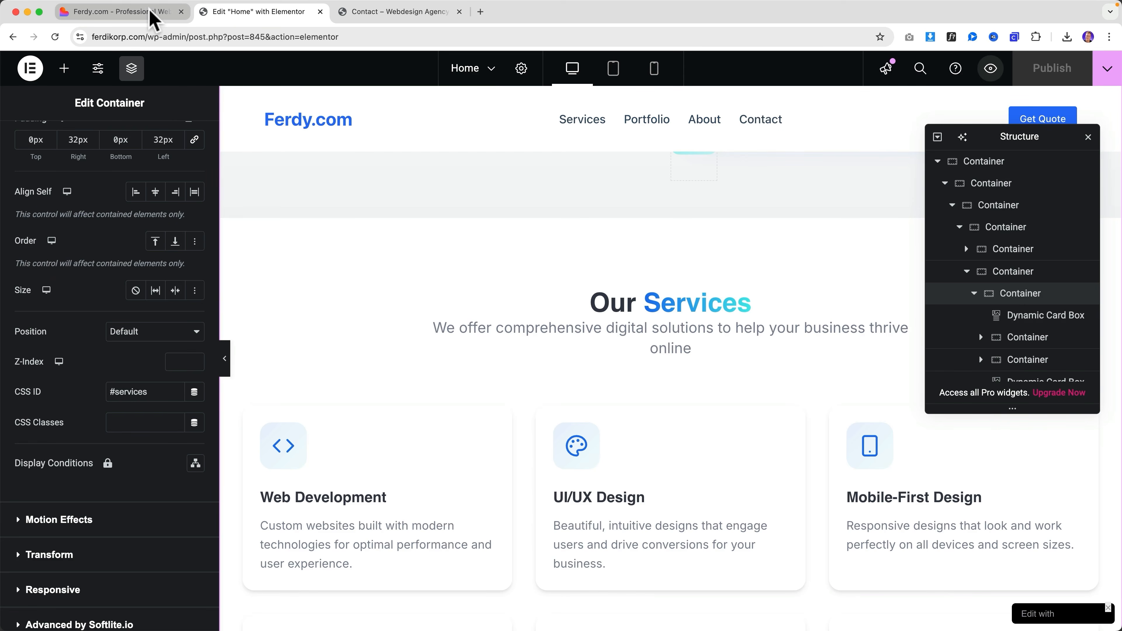
click(151, 17)
scroll(481, 263, down, 10)
scroll(482, 263, down, 15)
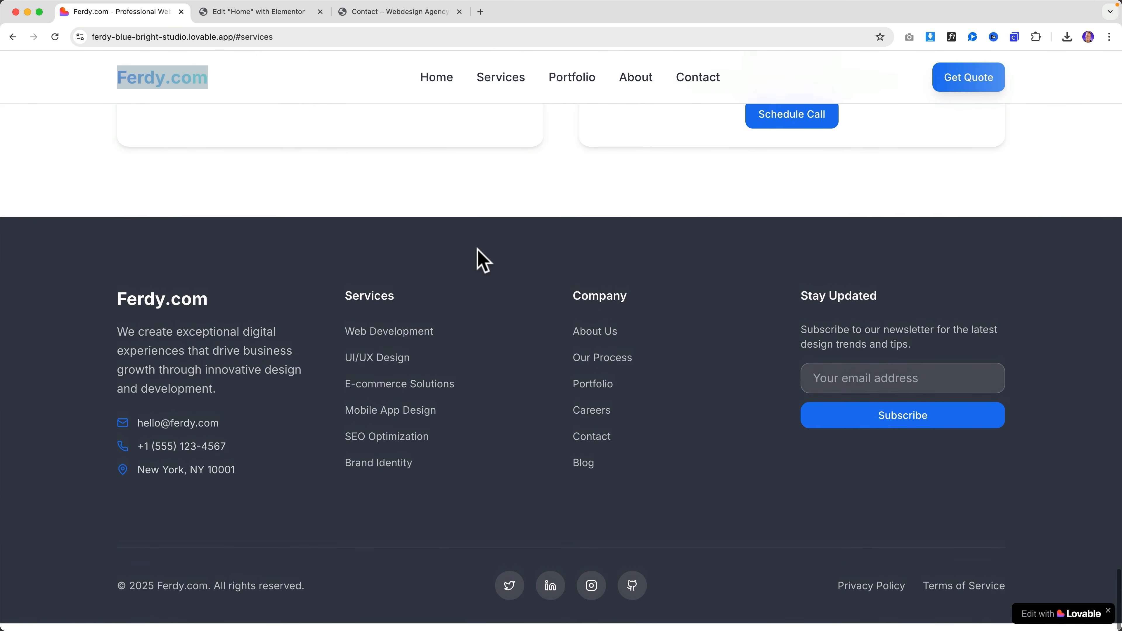
drag(221, 402, 110, 356)
click(380, 19)
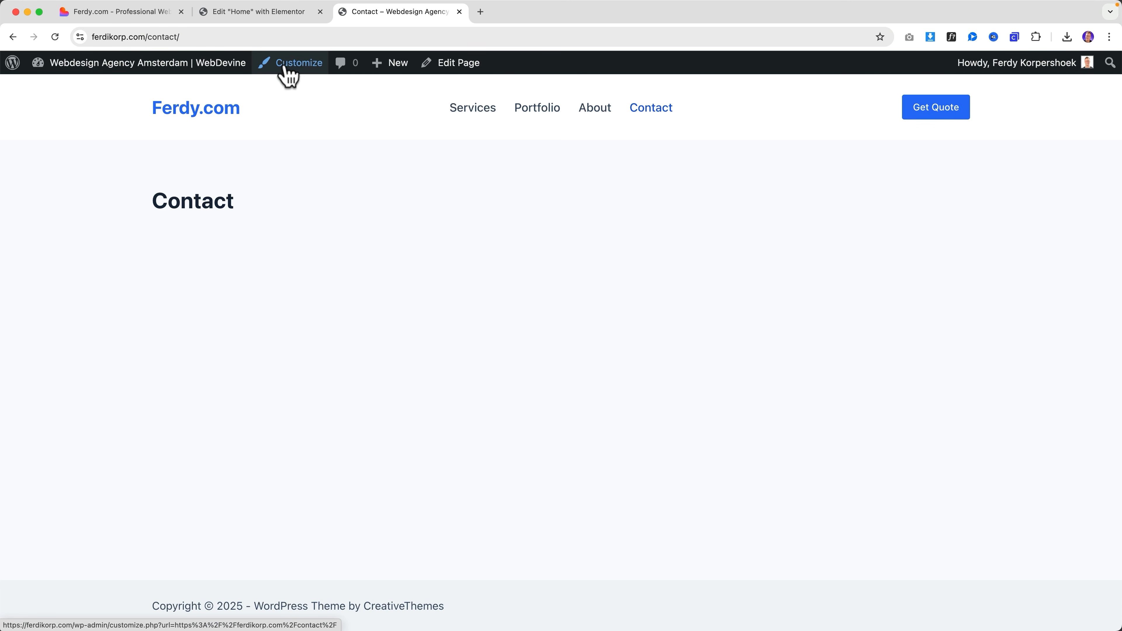
Customize the site from the Contact page, close the Elementor editor tab and open the footer's Copyright element settings.
click(321, 12)
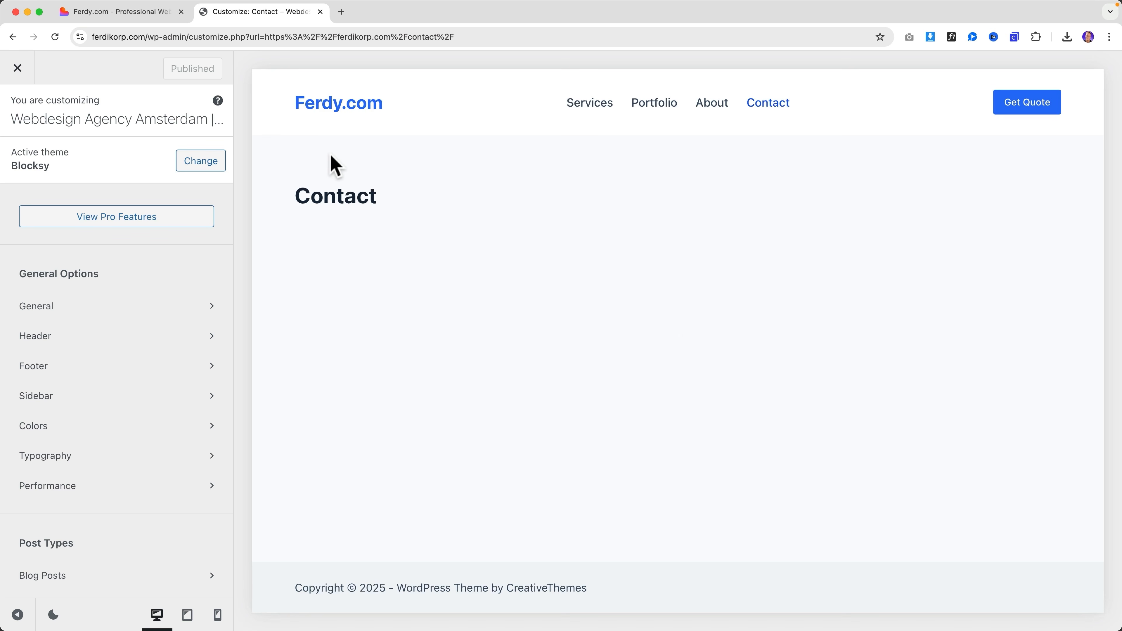
click(64, 374)
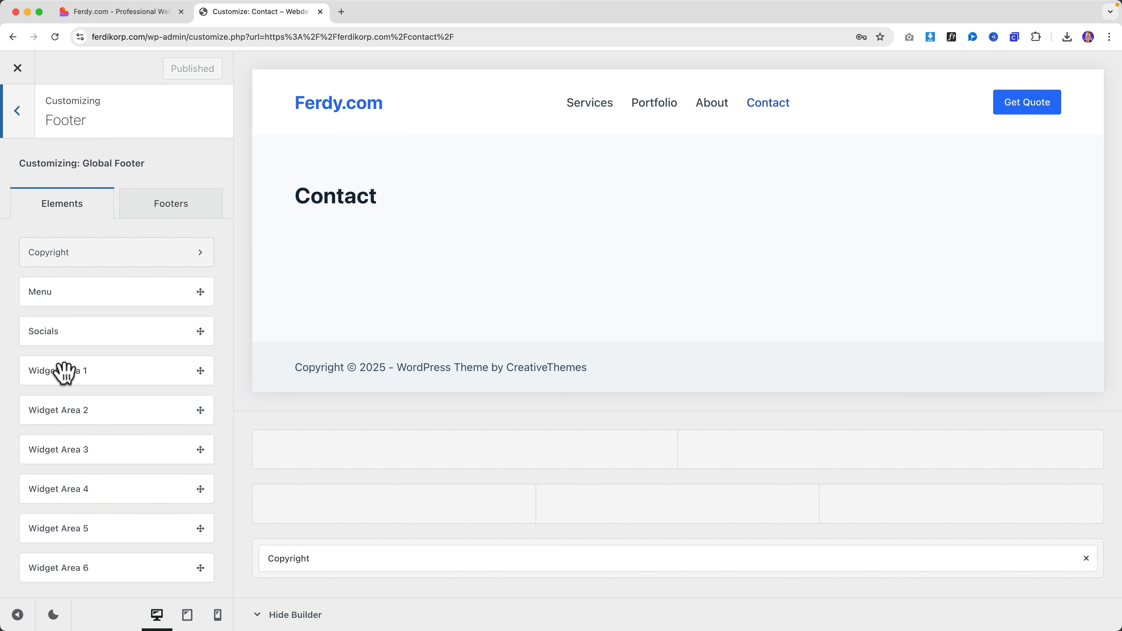
click(416, 559)
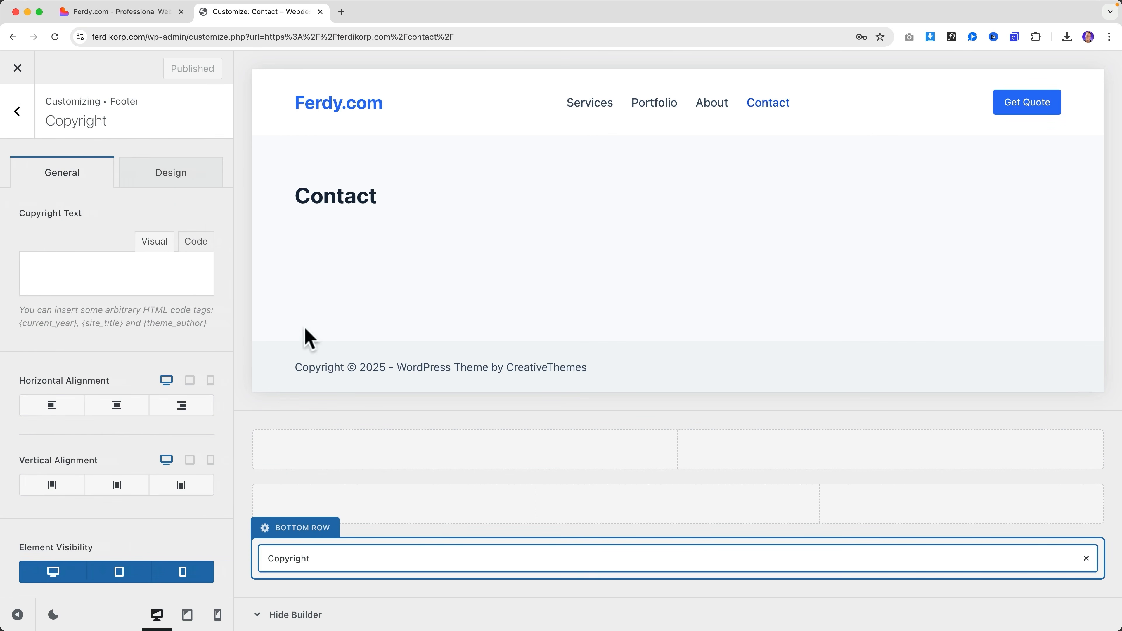
Replace the footer's copyright text with "© 2025 Ferdy.com. All rights reserved." copied from the Lovable design.
click(102, 11)
scroll(397, 379, down, 1)
click(351, 563)
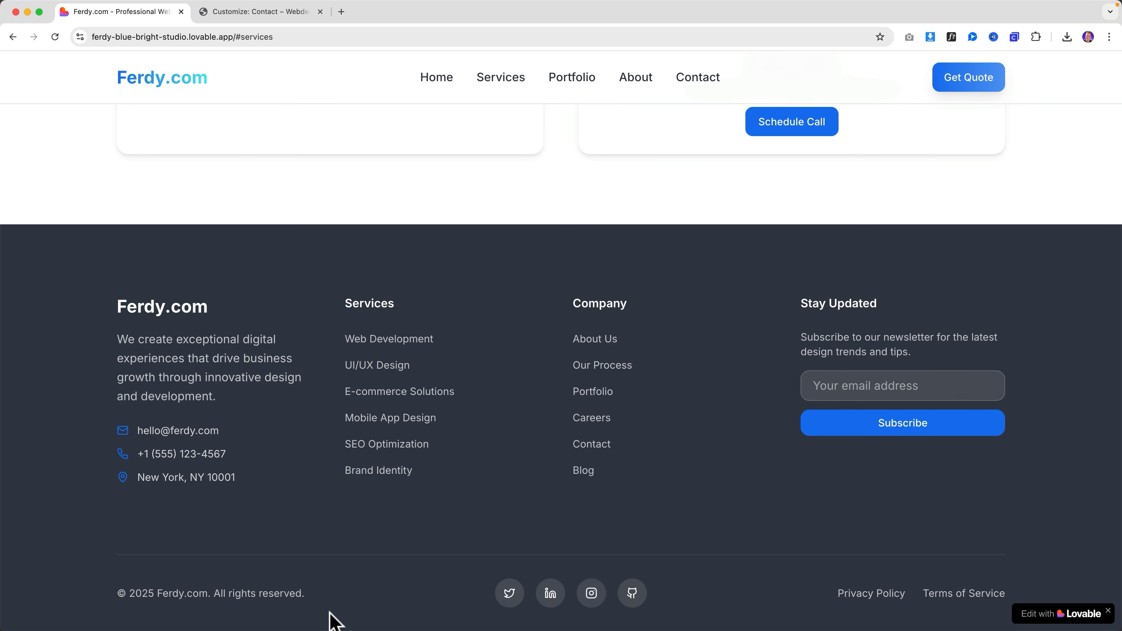
drag(324, 592, 111, 591)
key(super+c)
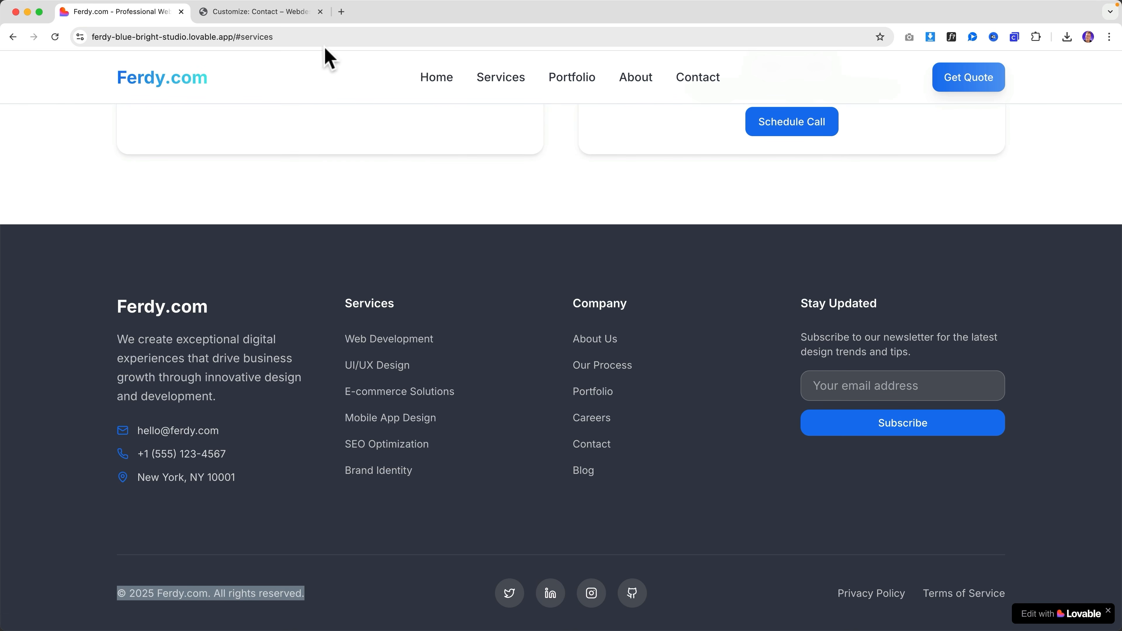
click(283, 14)
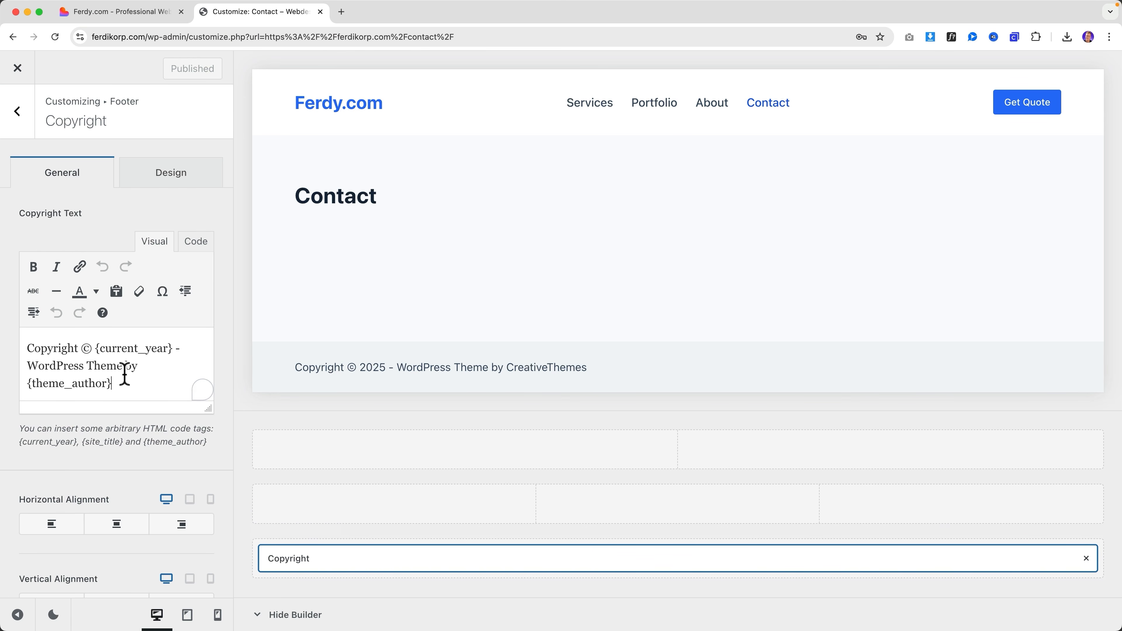
key(super+a)
key(super+v)
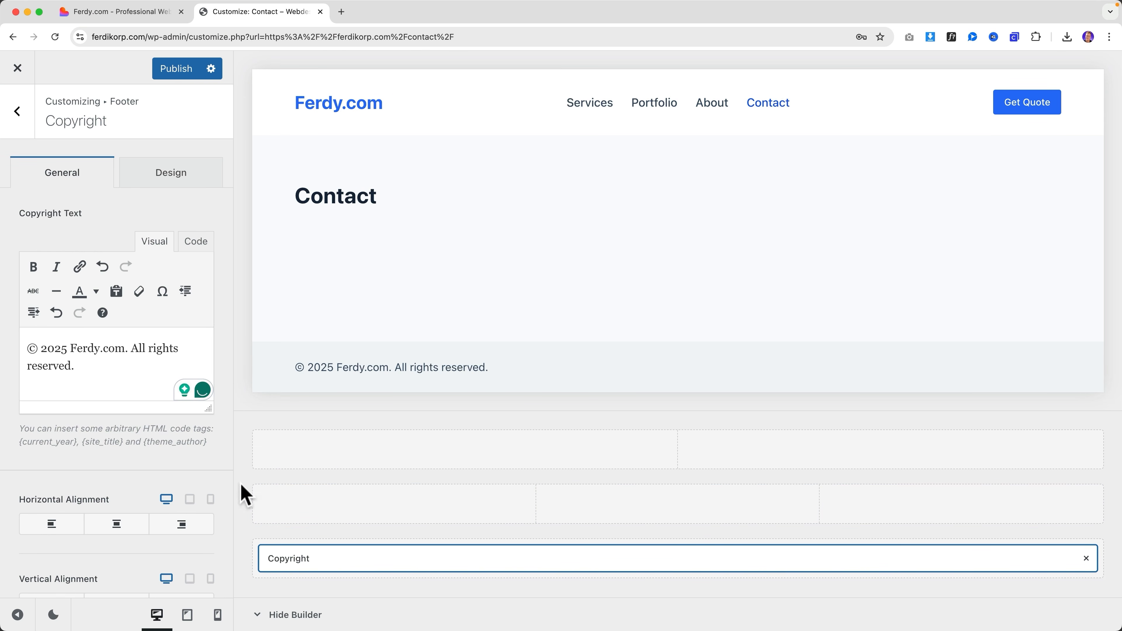
Set the footer's bottom row to 3 columns.
click(296, 537)
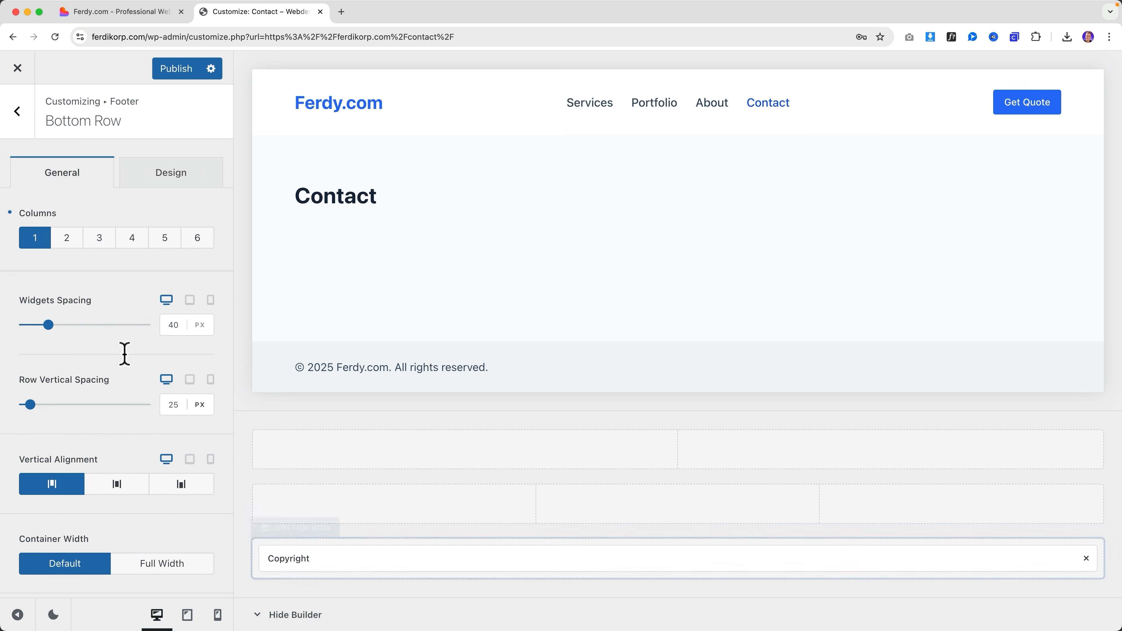
click(98, 241)
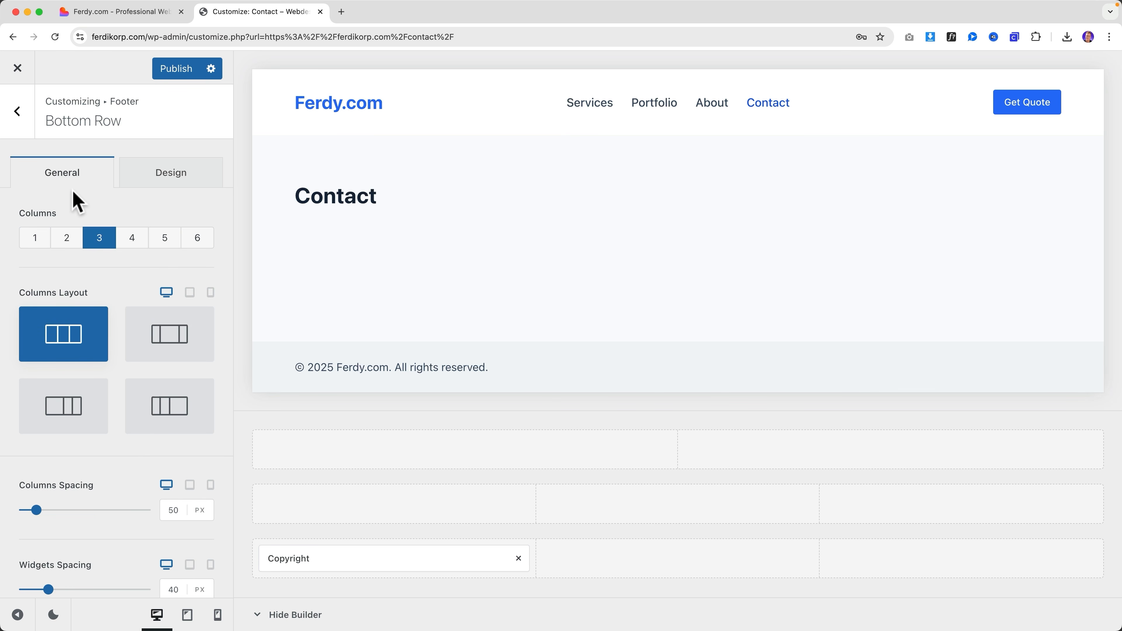
scroll(116, 338, down, 1)
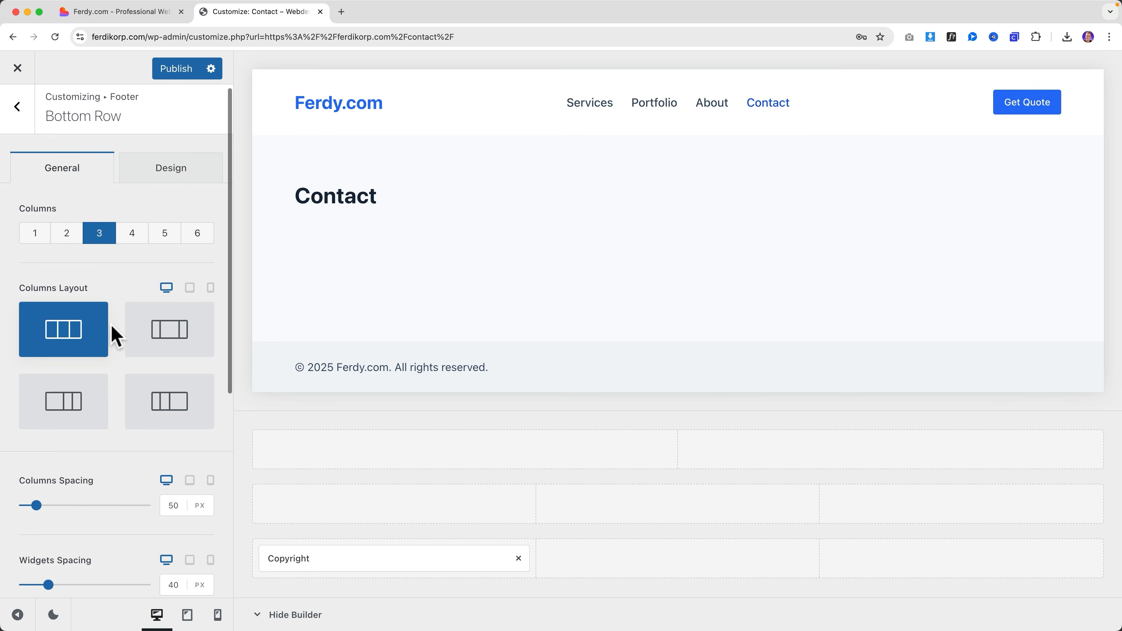
Place the Socials element in the middle column of the footer's bottom row and compare it with the Lovable design.
click(34, 120)
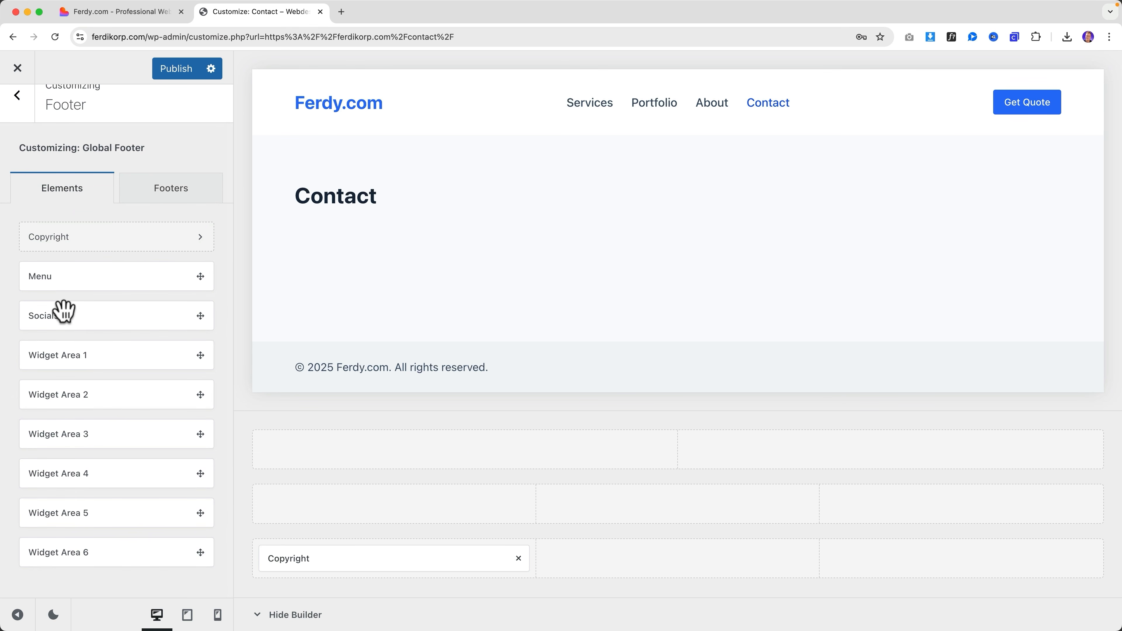
drag(62, 308, 657, 550)
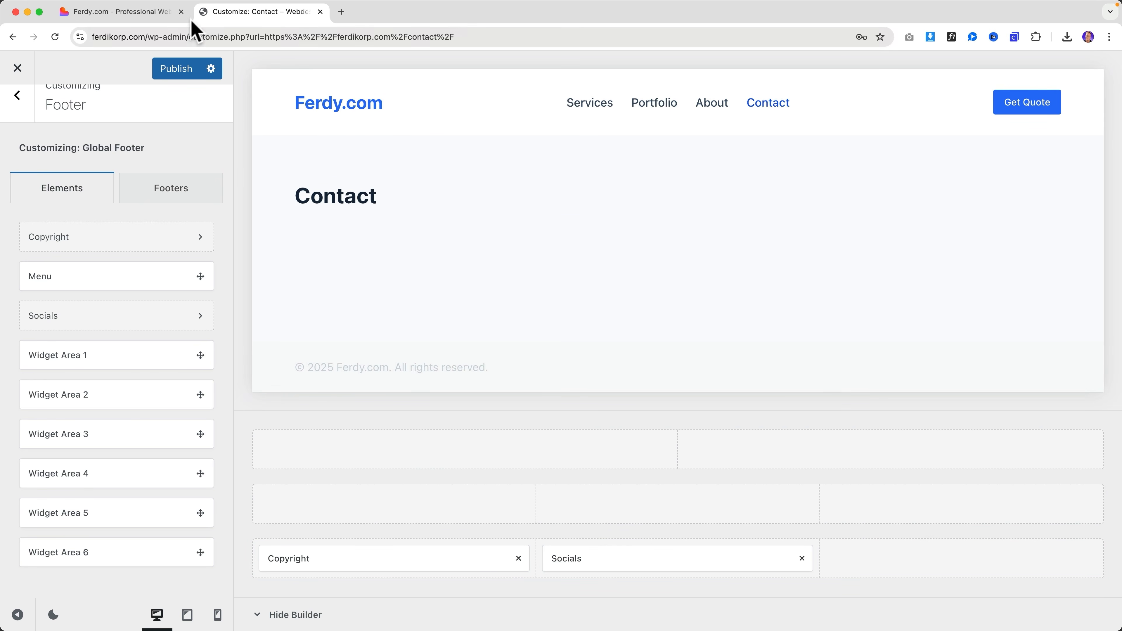
click(141, 13)
click(258, 13)
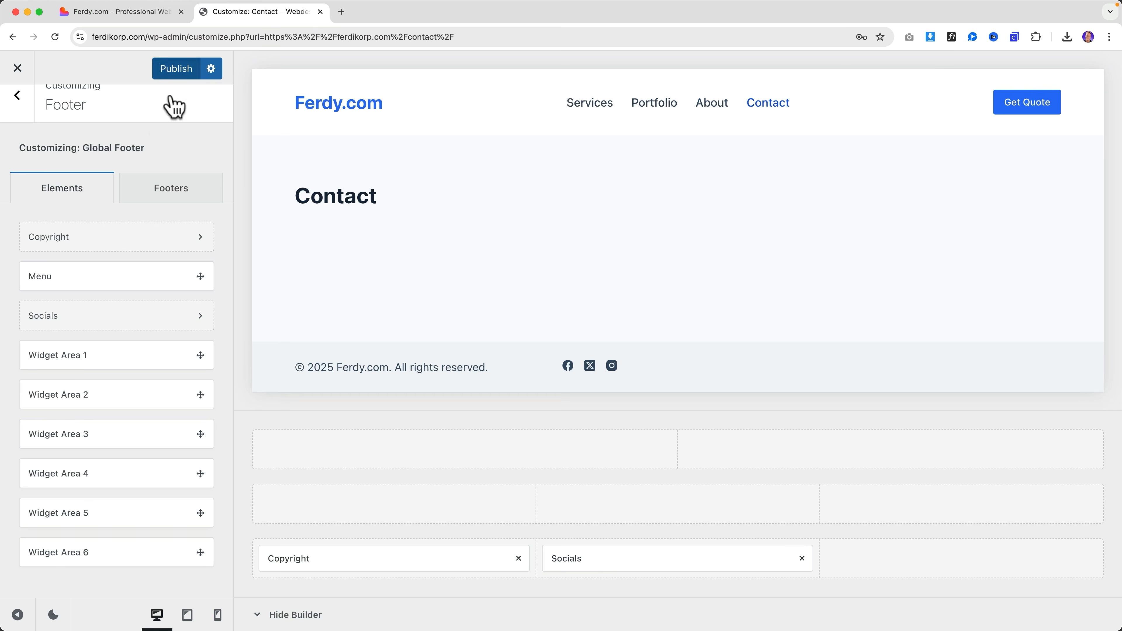
Create a new menu named "Legal Menu" and assign it to the Footer Menu location.
click(20, 106)
scroll(84, 369, down, 10)
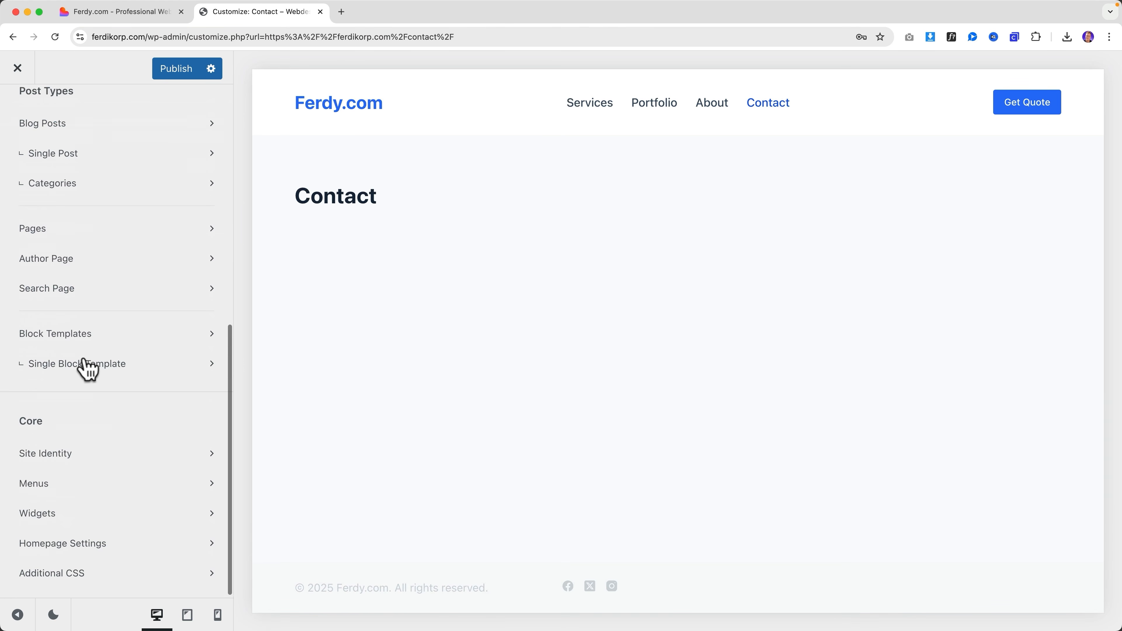
click(69, 480)
click(84, 369)
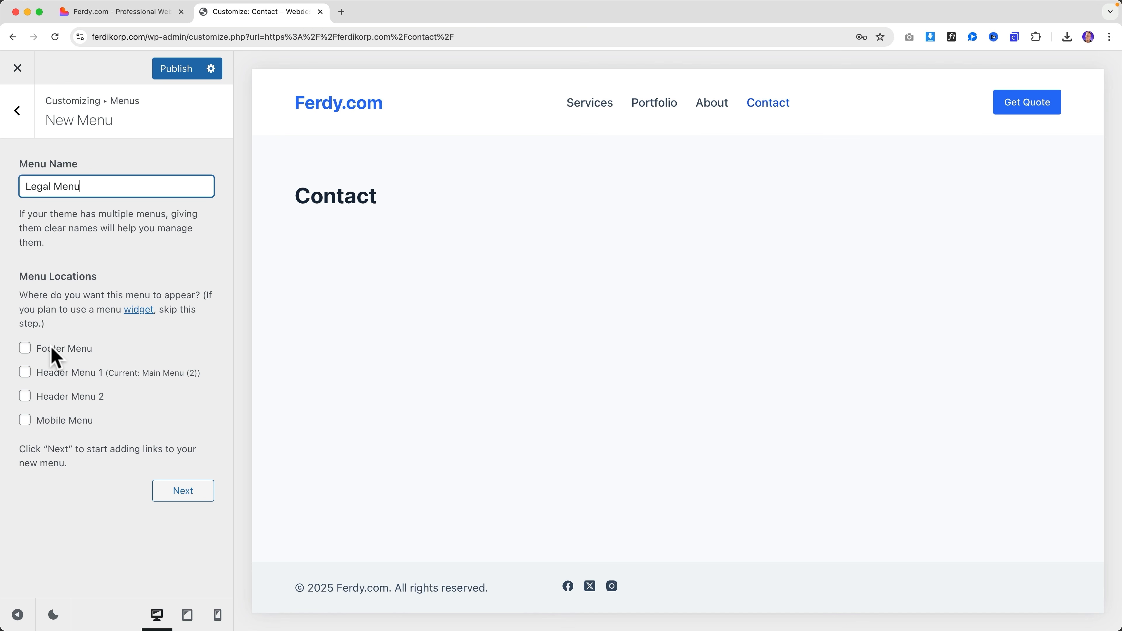
click(191, 491)
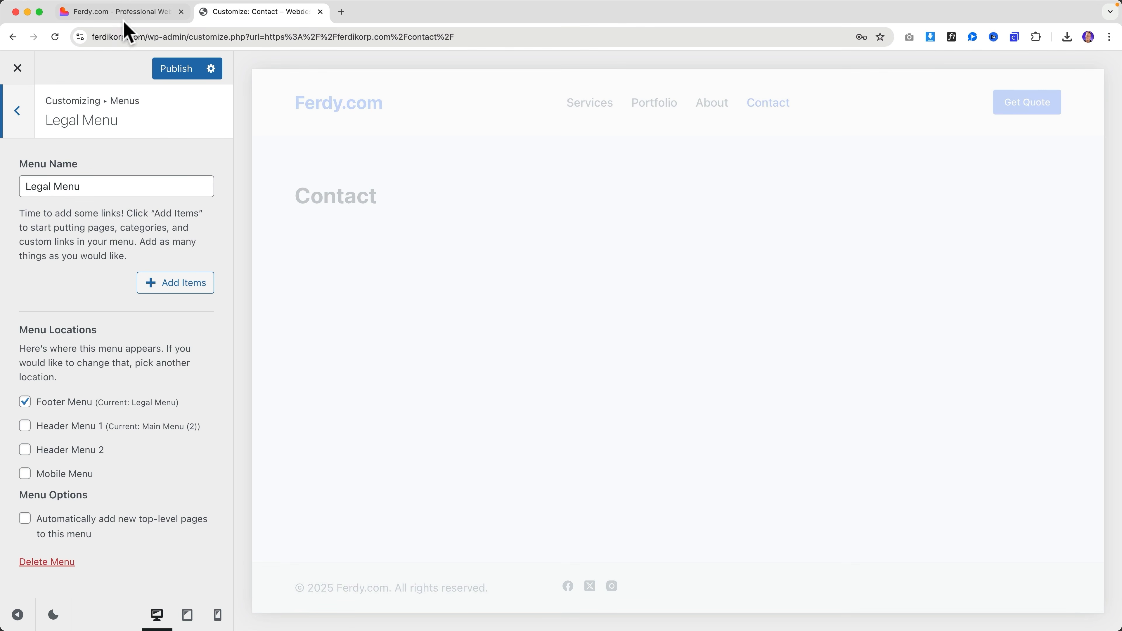
Add new pages "Privacy Policy" and "Terms Of Service" to the Legal Menu, following the Lovable footer, and publish the changes.
click(179, 283)
click(157, 17)
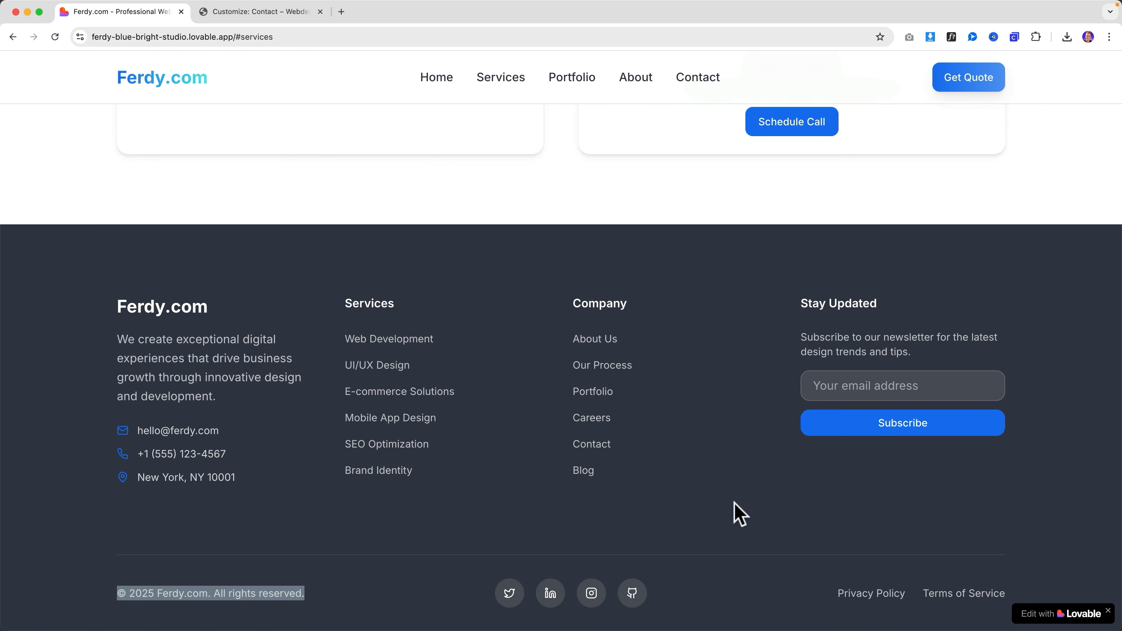
click(251, 17)
click(310, 355)
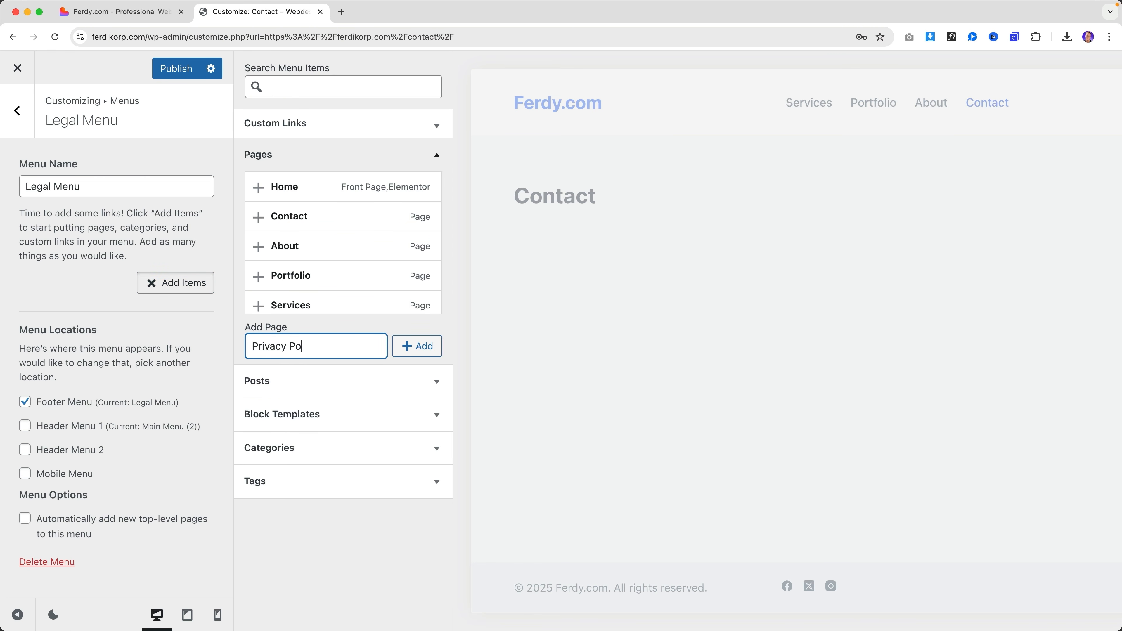
text(Privacy Policy)
click(404, 355)
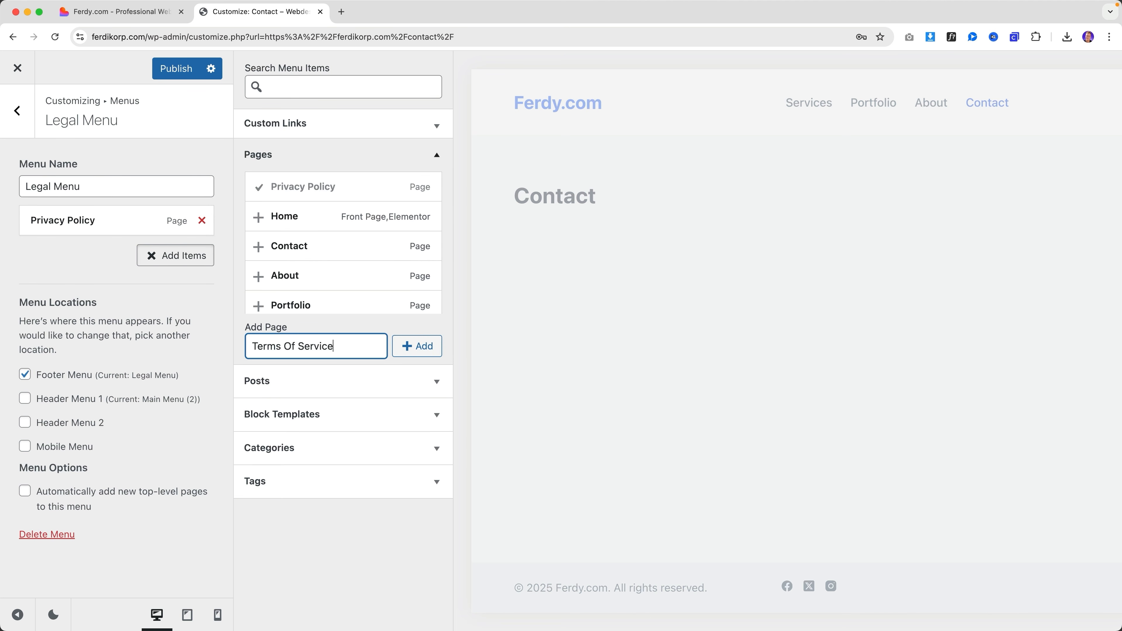
click(408, 348)
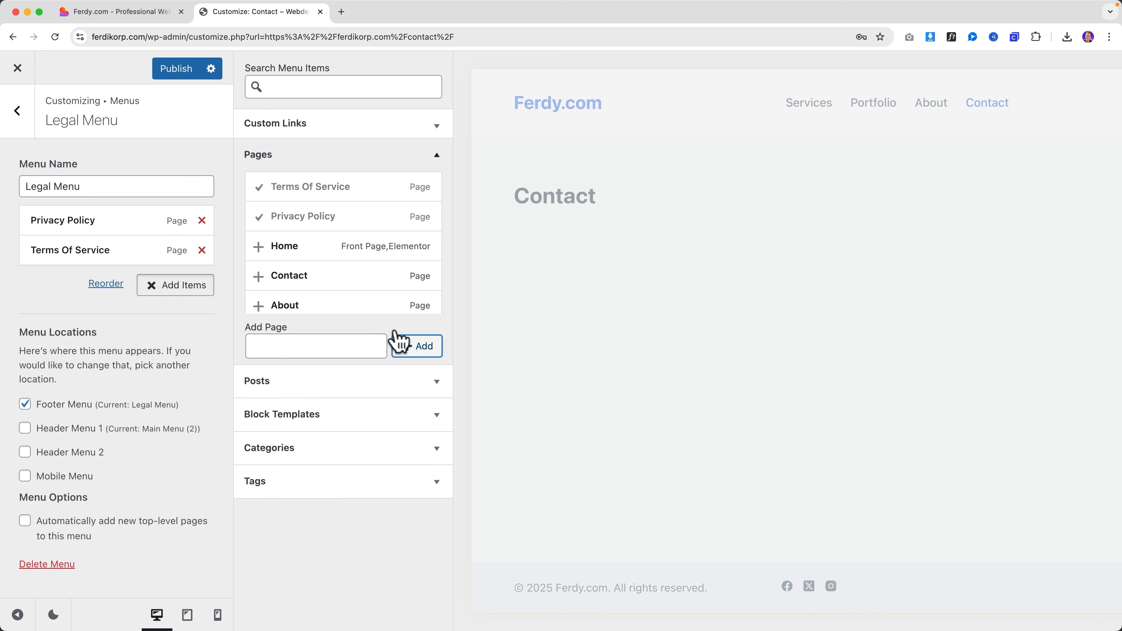
click(172, 70)
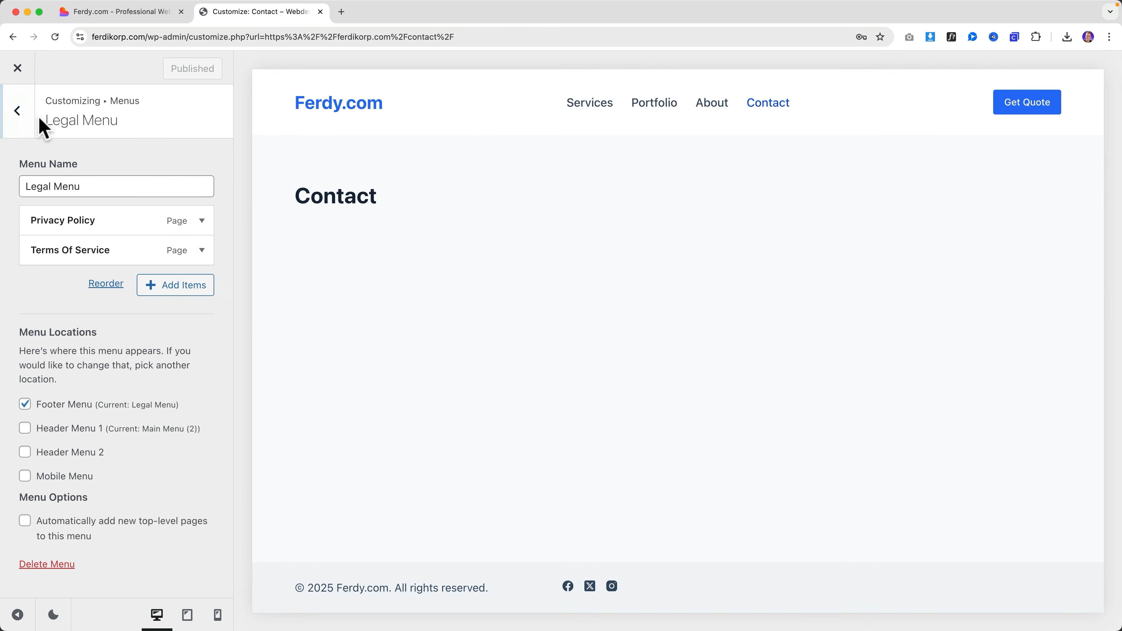
Return to the footer builder, place the Menu element in the bottom row's third column and open its settings.
click(23, 113)
click(25, 116)
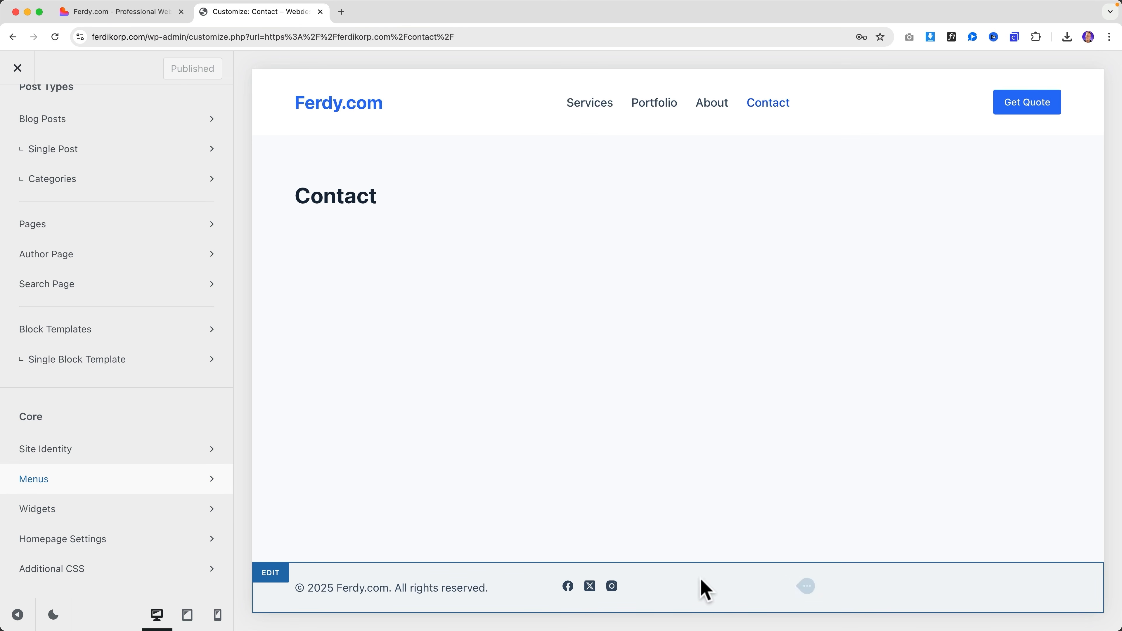
click(812, 588)
click(802, 574)
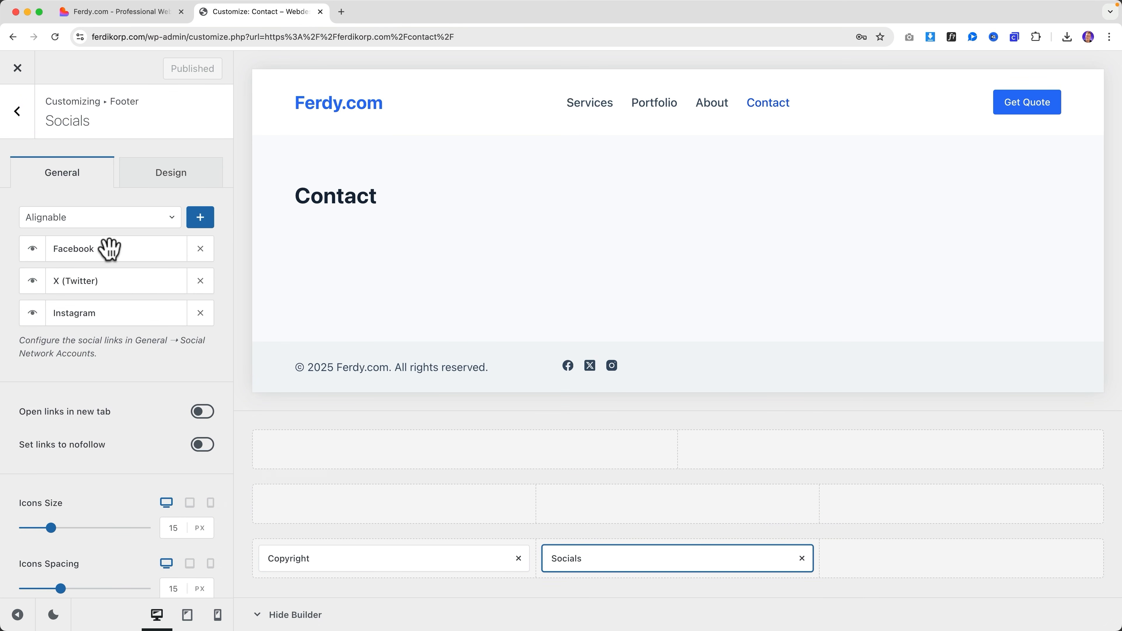
click(18, 115)
scroll(87, 397, down, 1)
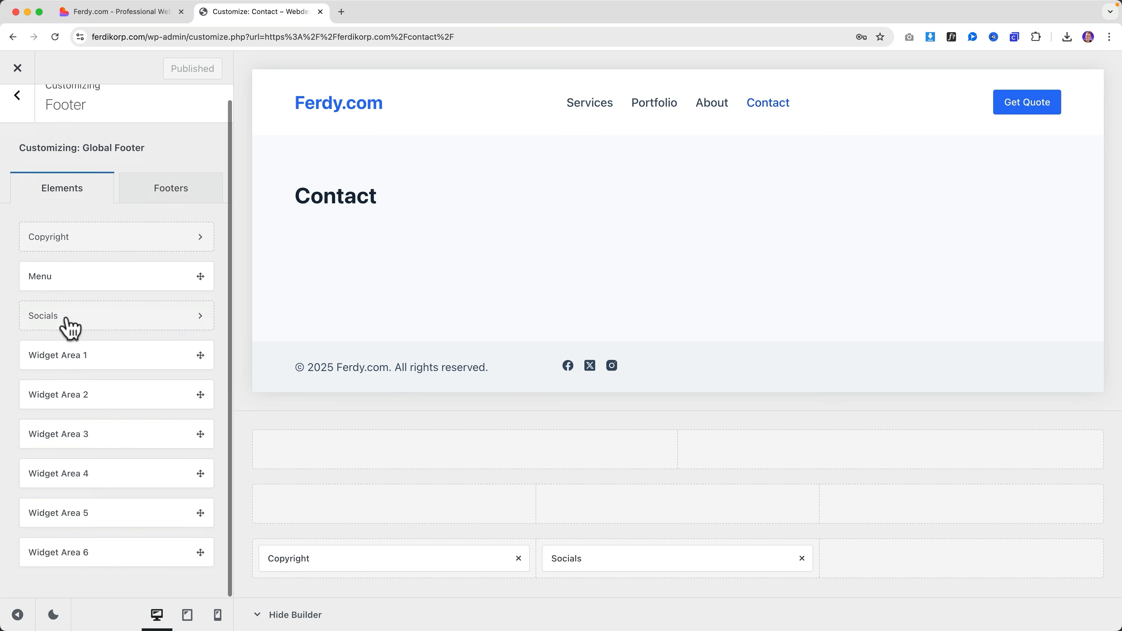
drag(204, 352, 1012, 561)
click(973, 558)
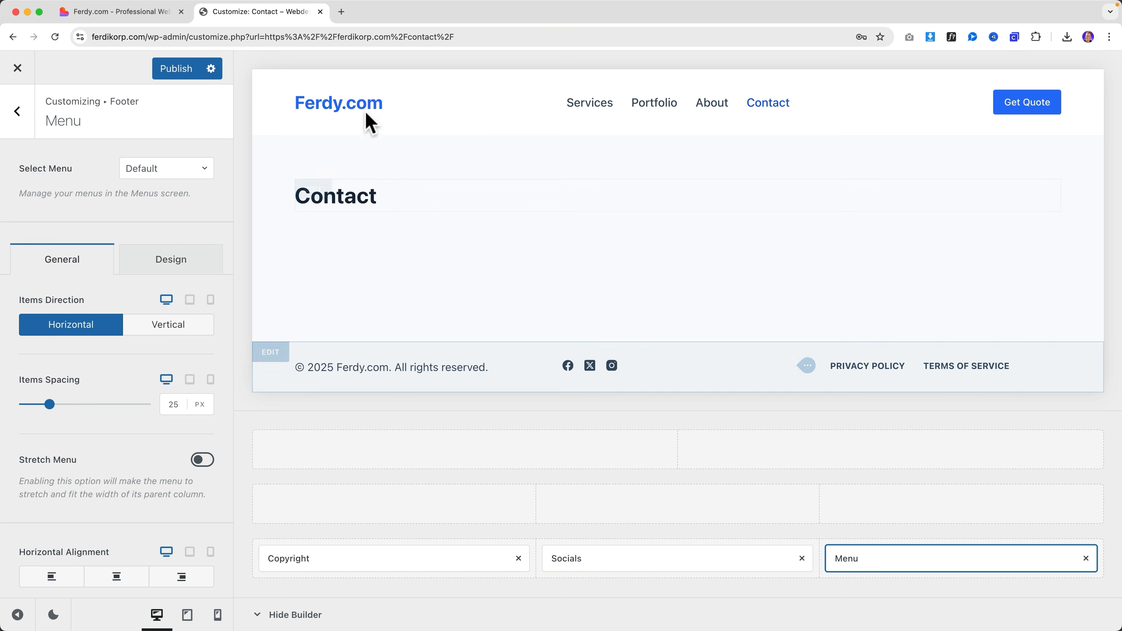
Check the Lovable design's footer and give the footer's bottom row a dark grey background.
click(168, 12)
click(406, 582)
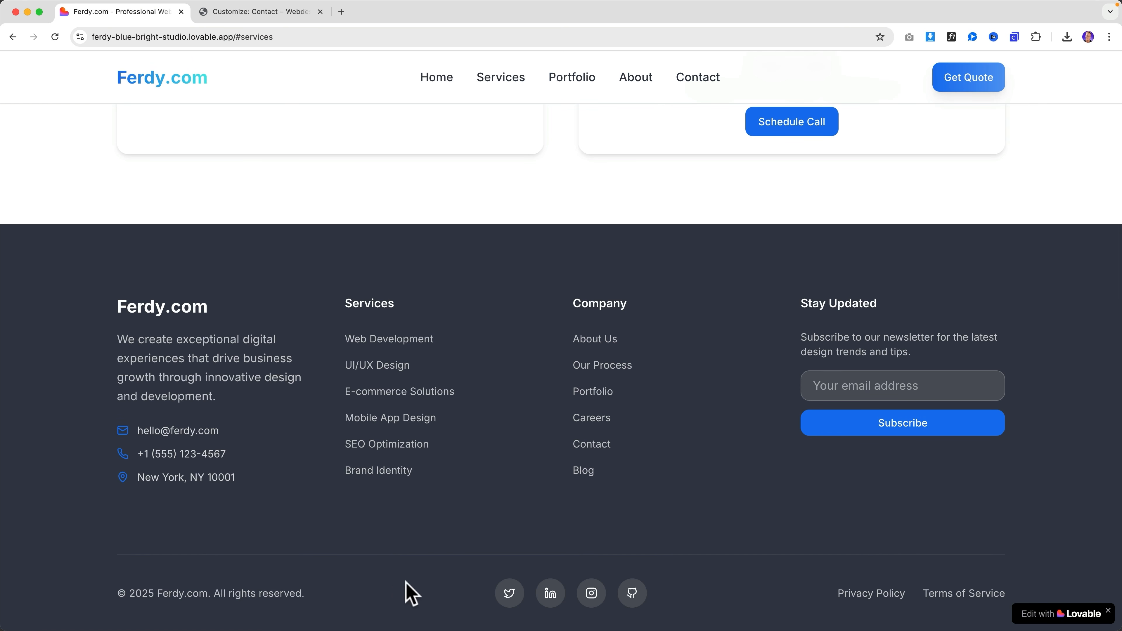
click(265, 12)
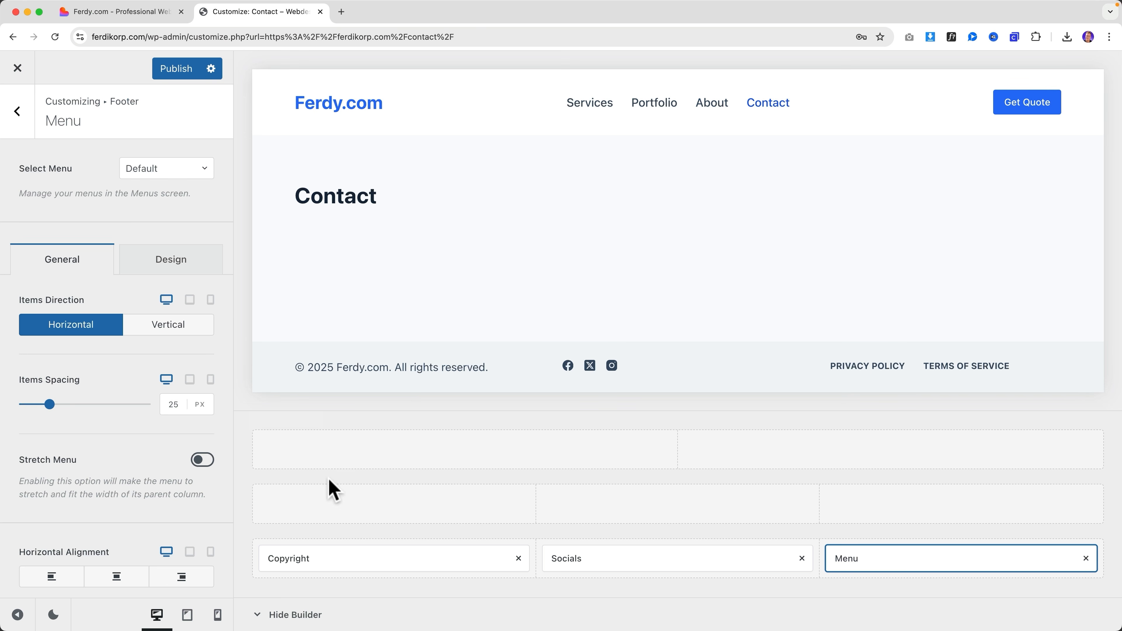
click(295, 533)
click(150, 181)
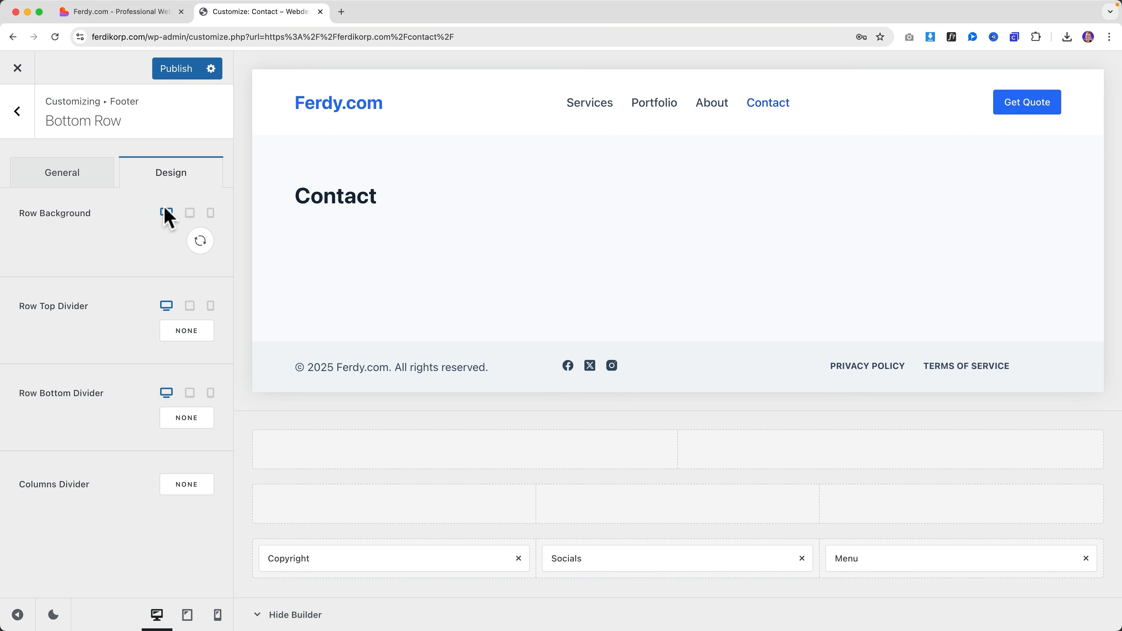
click(202, 241)
drag(42, 385, 16, 391)
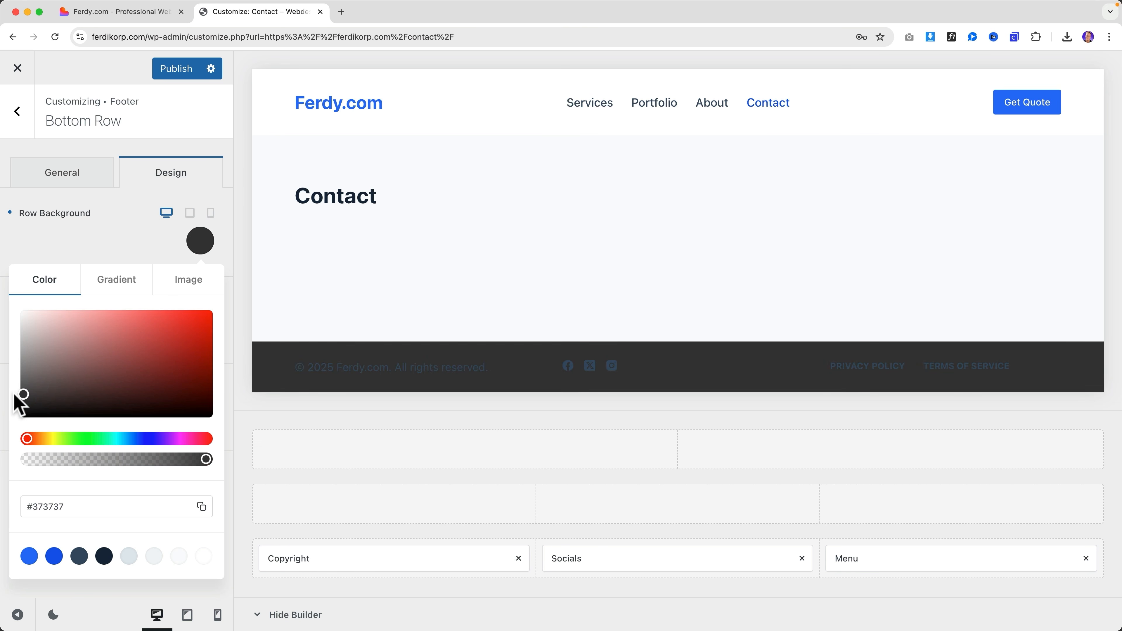
click(99, 261)
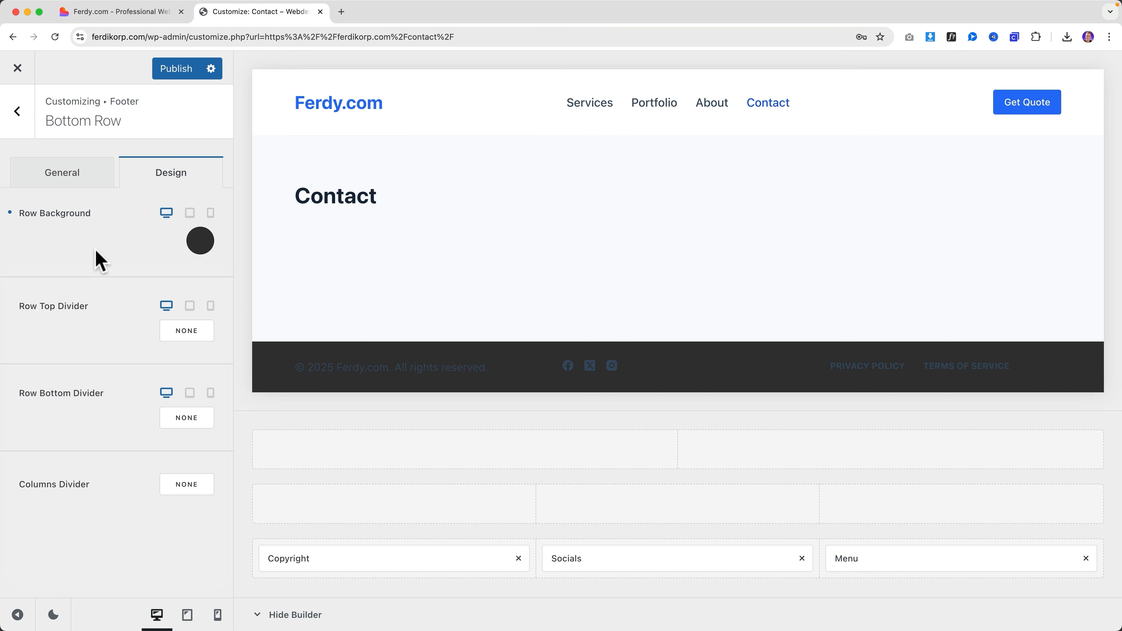
Set the font color of the footer's copyright text to white.
click(368, 554)
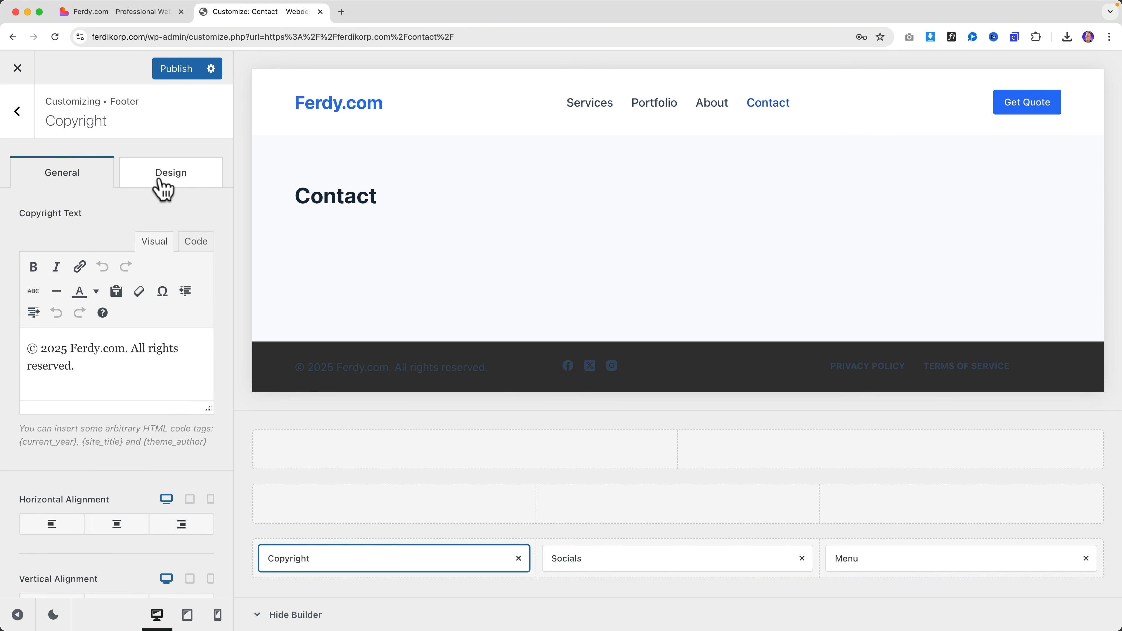
click(163, 179)
click(162, 303)
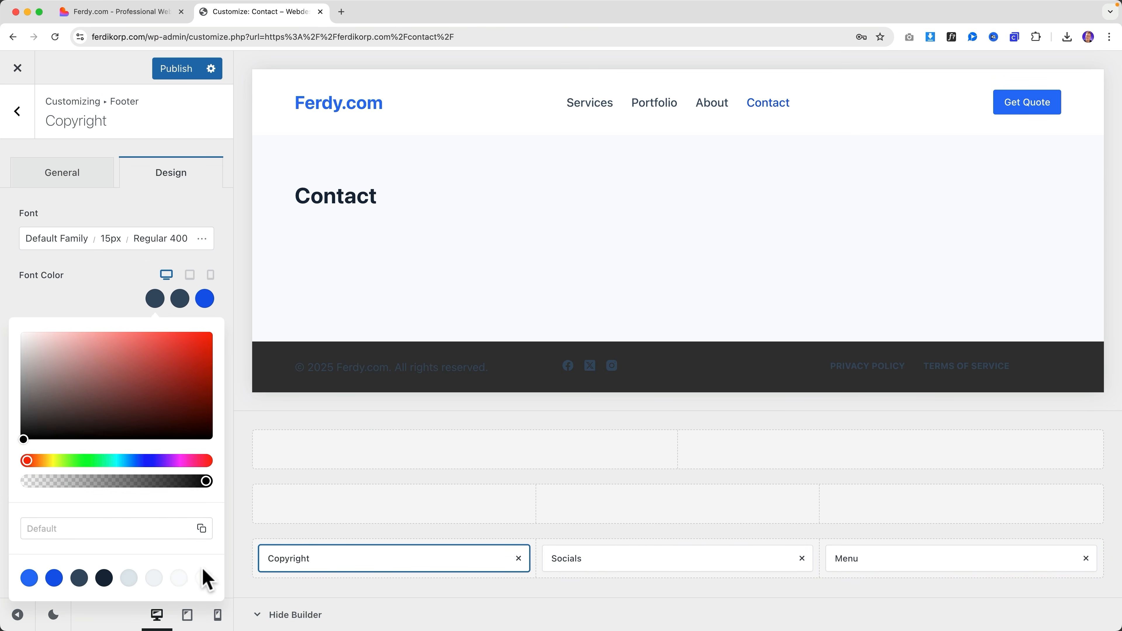
click(204, 579)
click(155, 301)
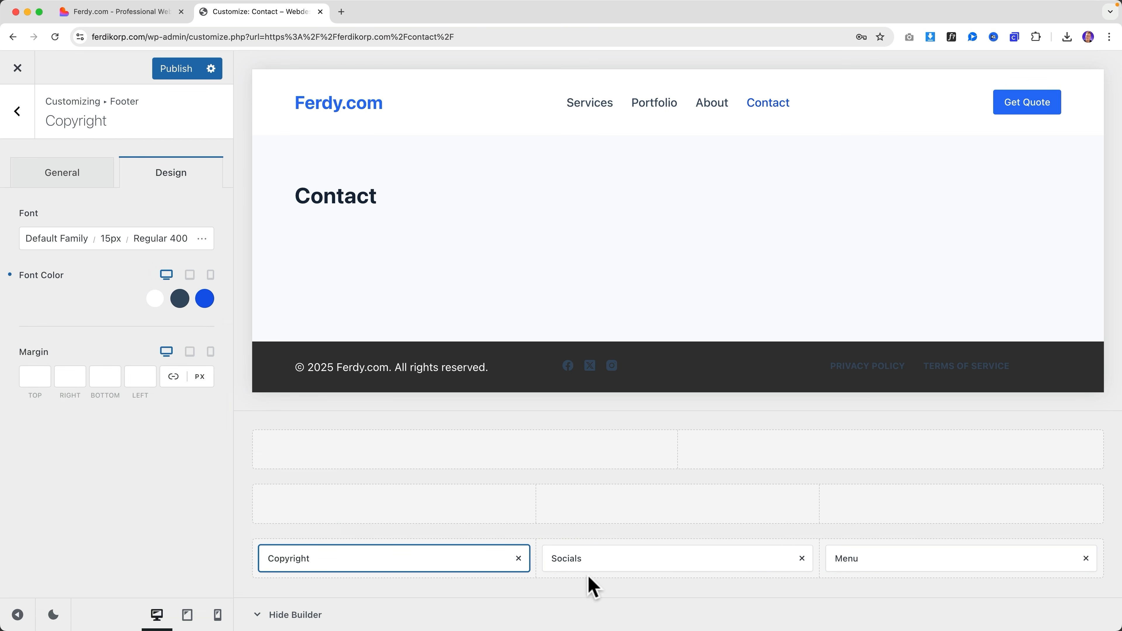
Set the footer's social icons to white using palette Color 8.
click(587, 560)
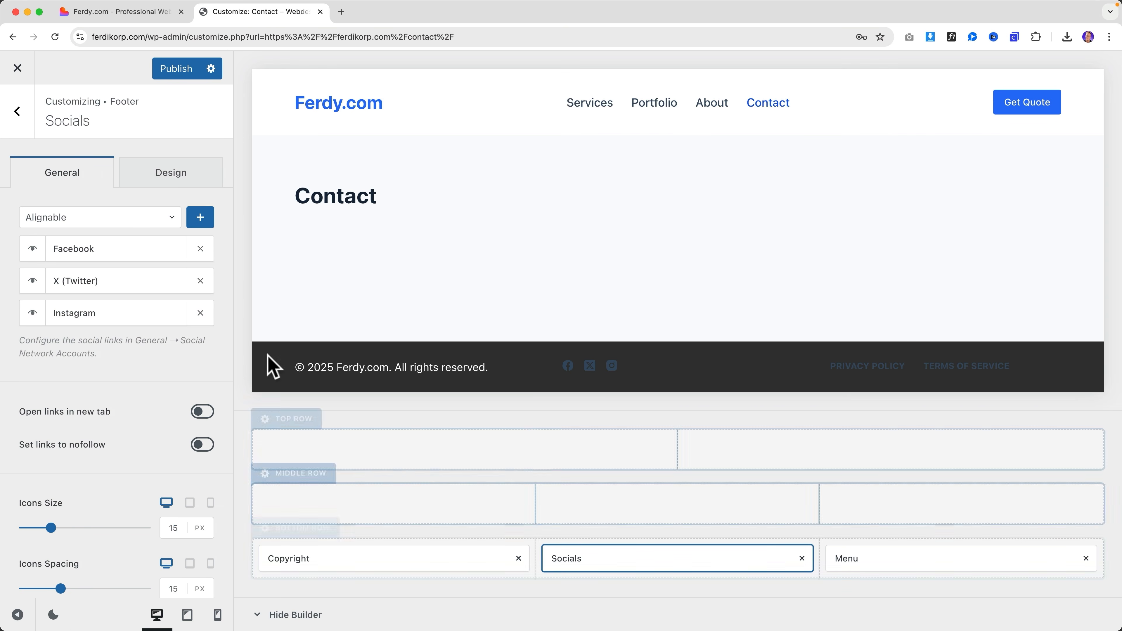
click(158, 182)
click(179, 236)
click(204, 516)
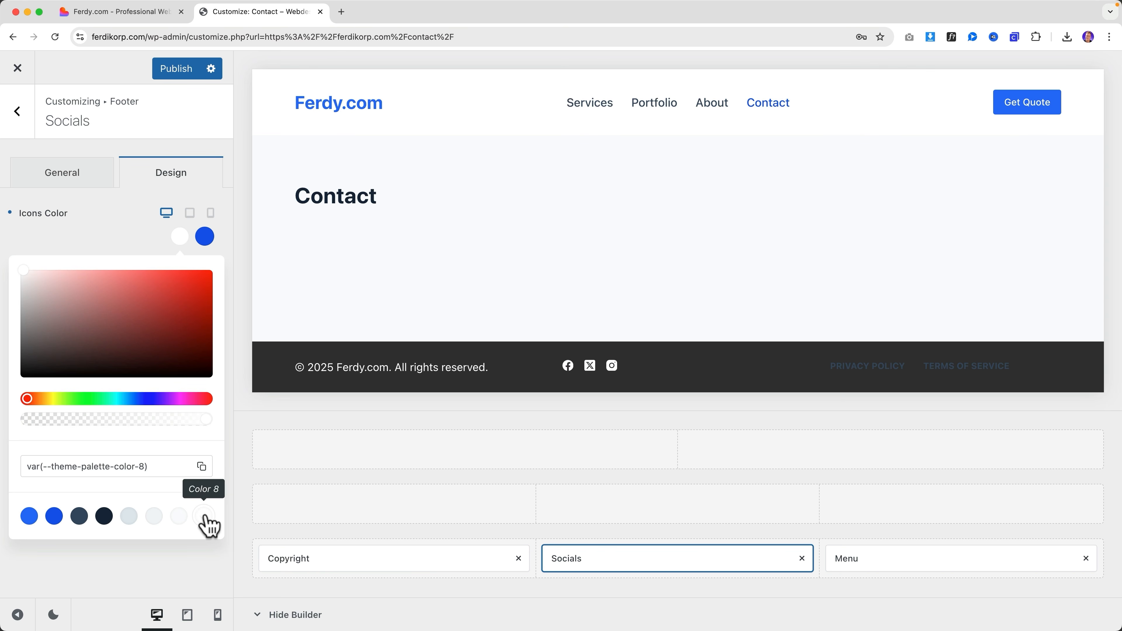
click(114, 238)
Set the footer's social icon size to 19 px.
click(81, 182)
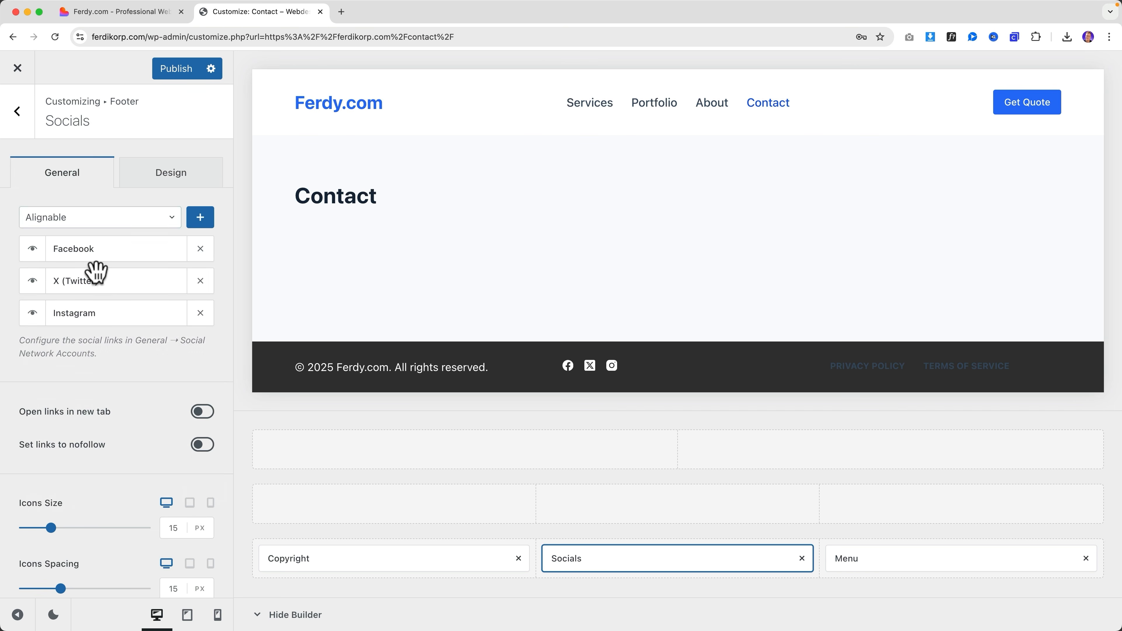
scroll(108, 388, down, 5)
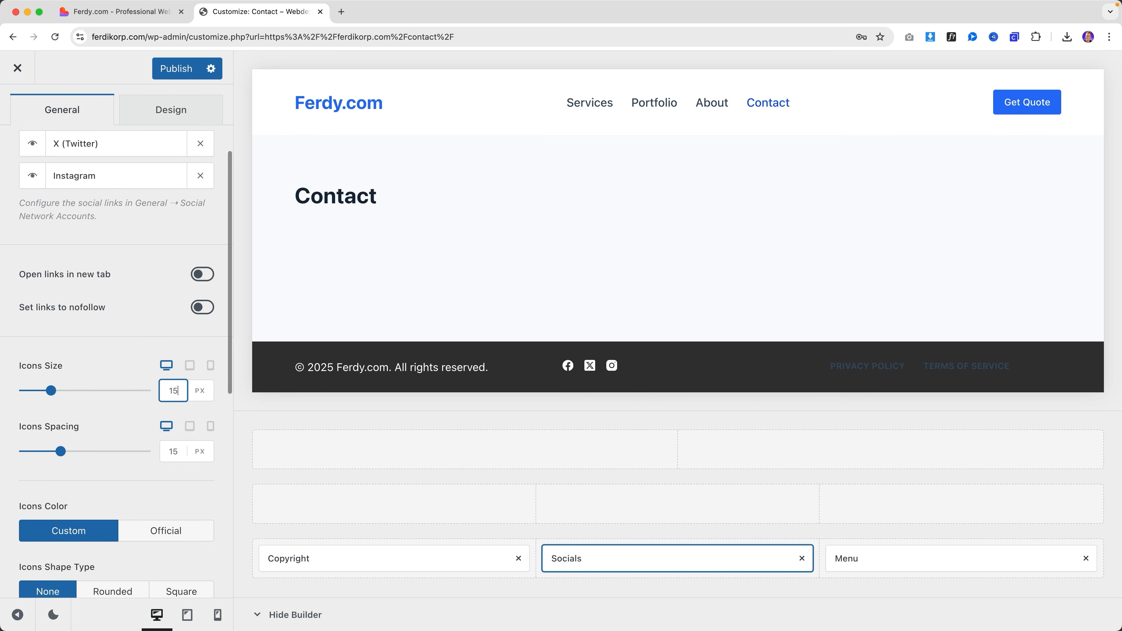
key(Up)
key(Up)
key(Up)
key(Up)
Give the social icons a rounded shape and center them horizontally and vertically in their column.
scroll(84, 459, down, 3)
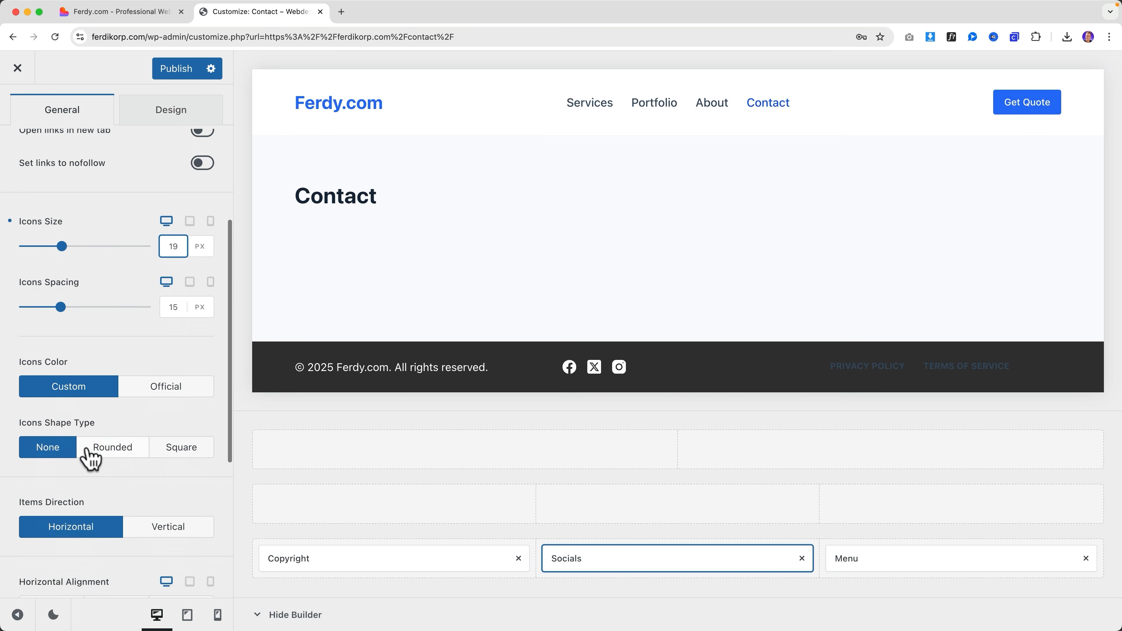
click(107, 449)
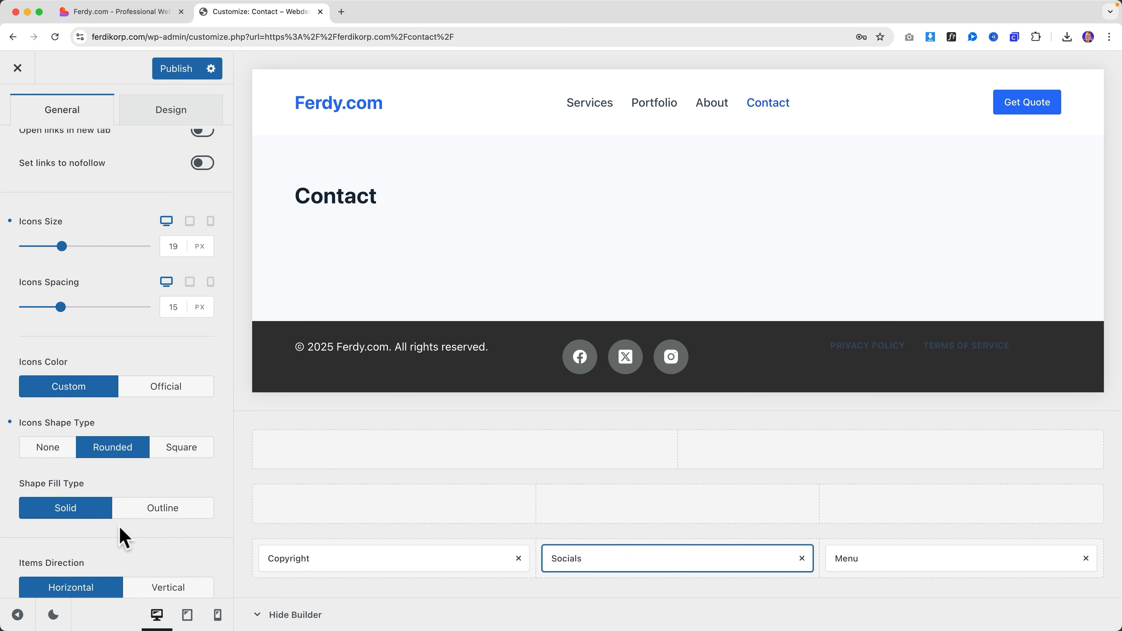
scroll(120, 533, down, 3)
click(121, 539)
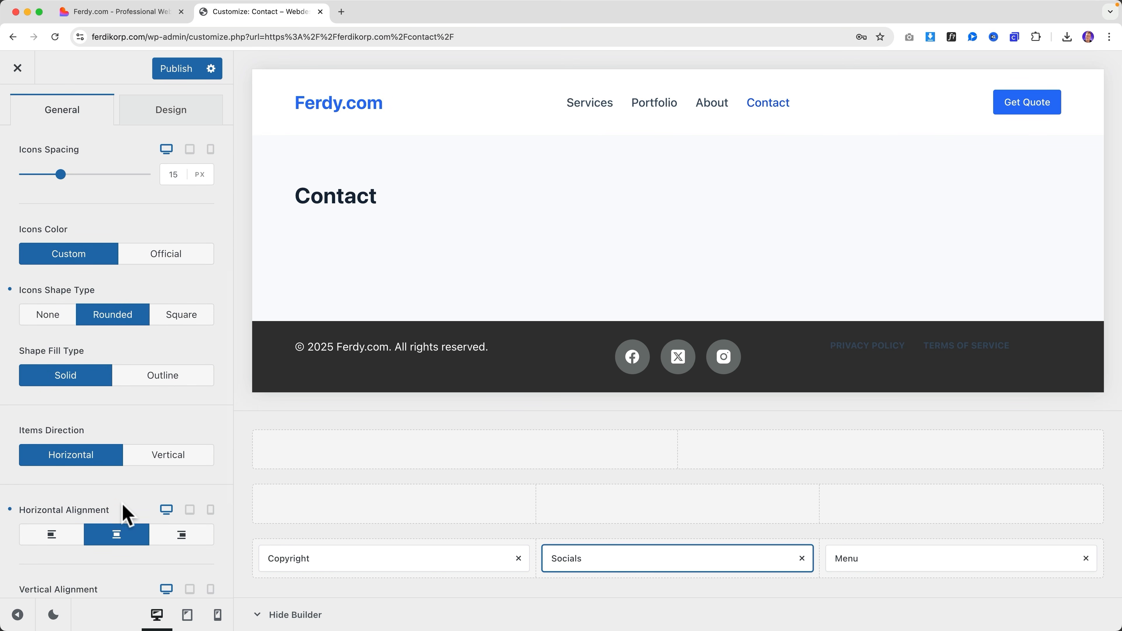
scroll(120, 499, down, 3)
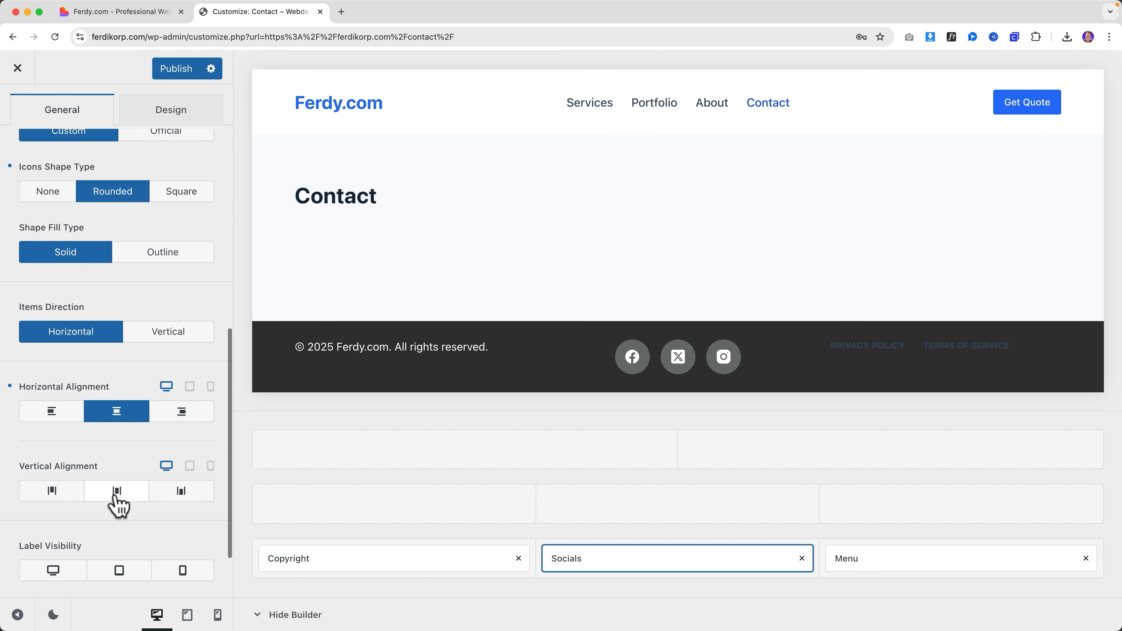
click(117, 493)
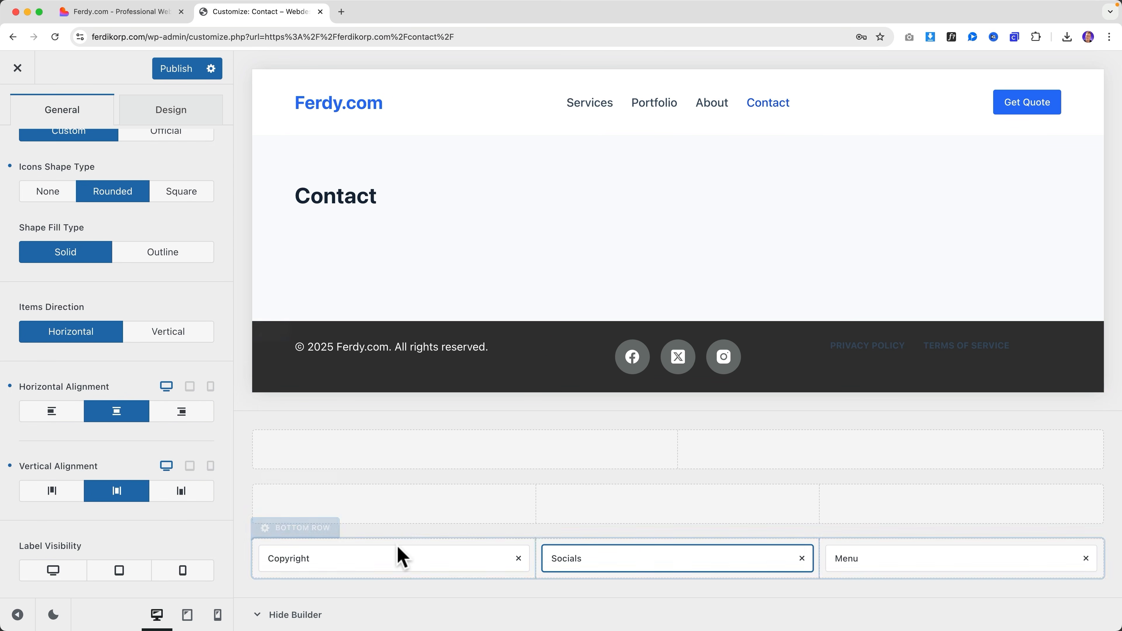
Align the footer's copyright text to the left horizontally and to the center vertically.
click(376, 555)
click(114, 526)
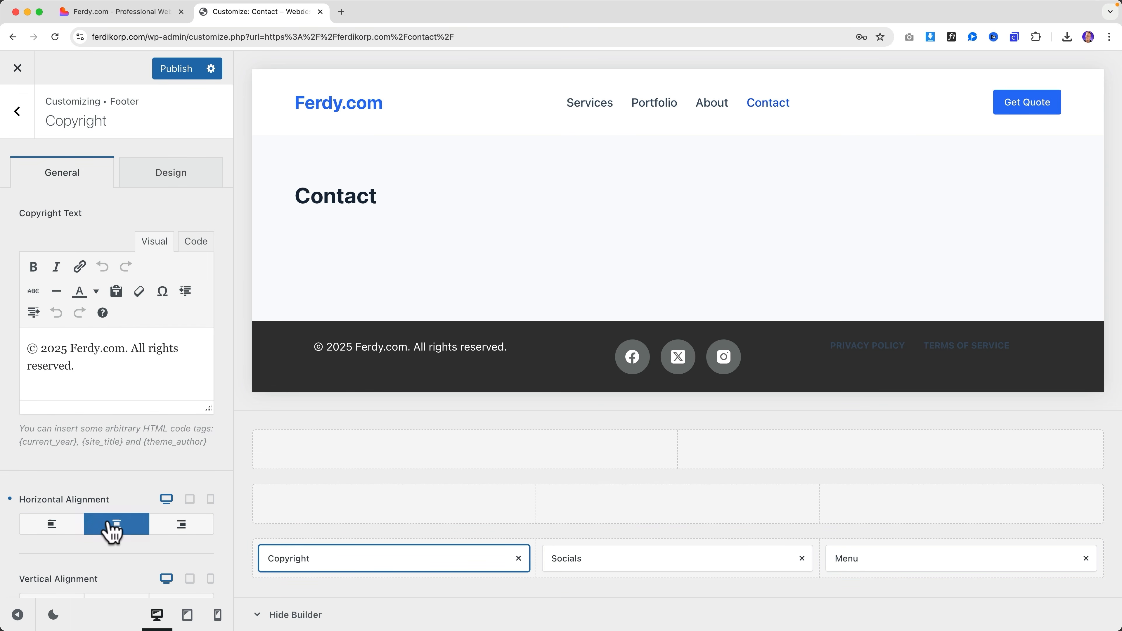
click(71, 528)
scroll(103, 502, down, 3)
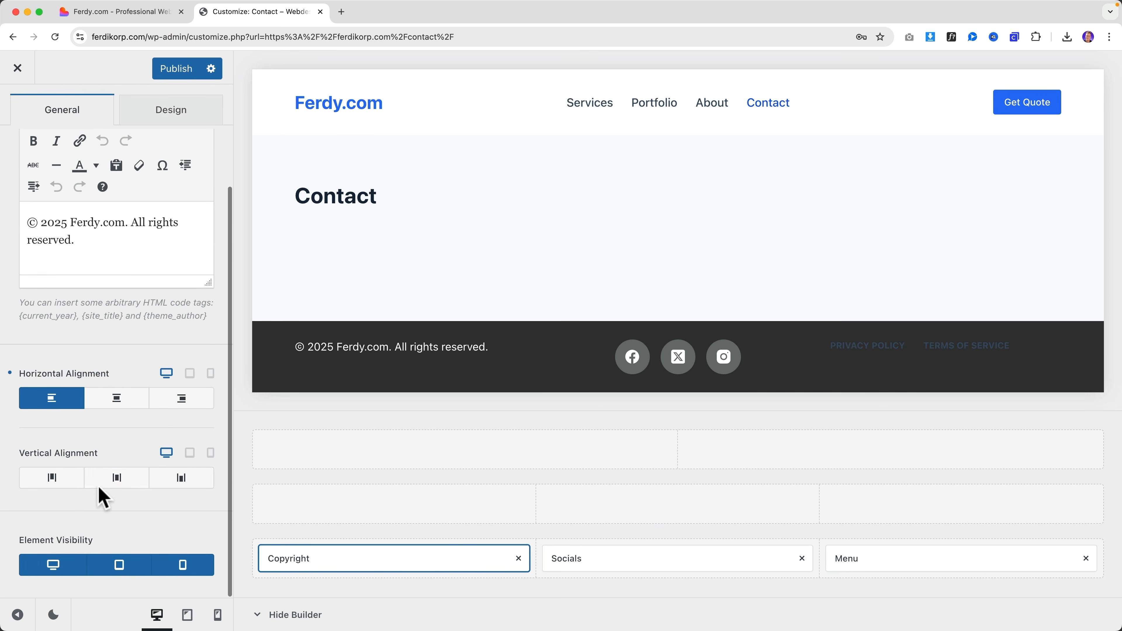
click(114, 484)
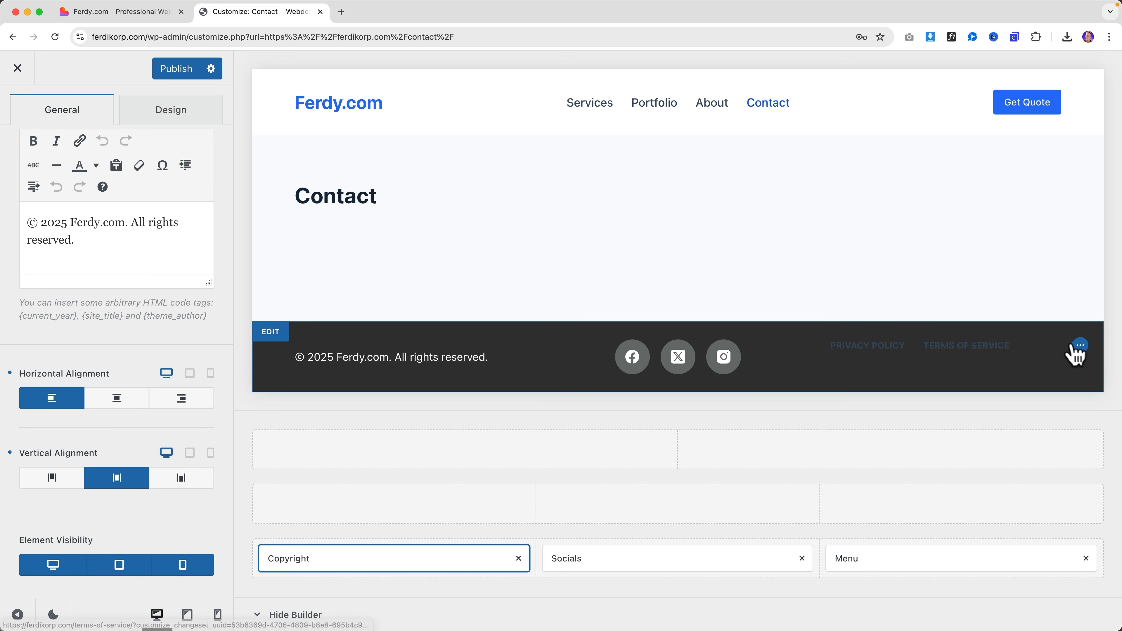
Center the footer's legal menu vertically in the bottom row.
click(1077, 346)
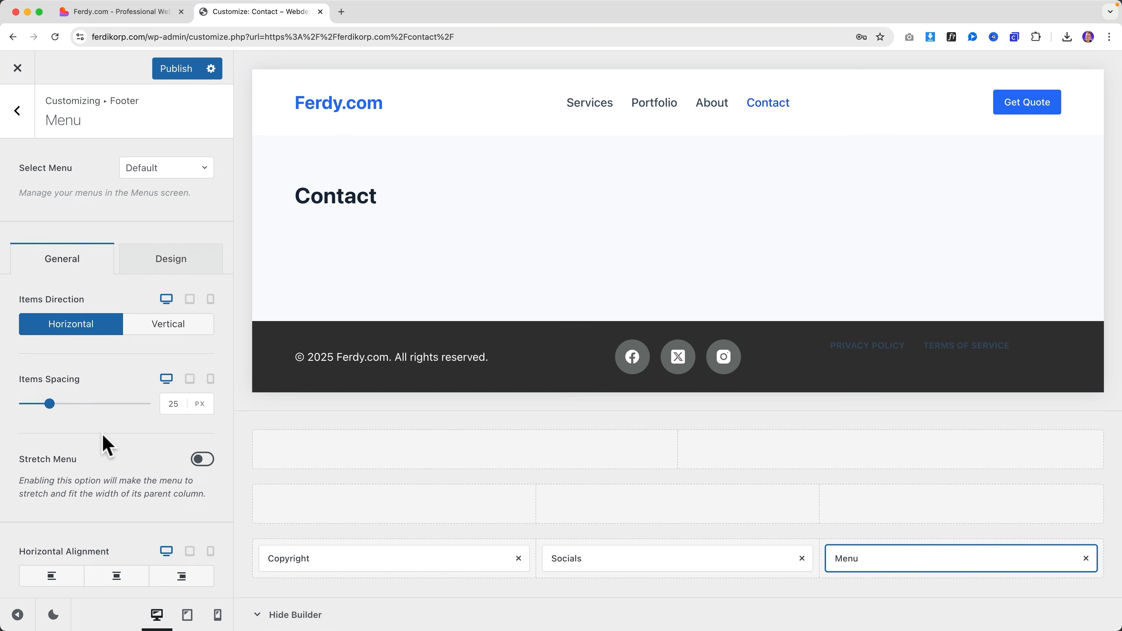
scroll(25, 464, down, 3)
scroll(75, 471, down, 2)
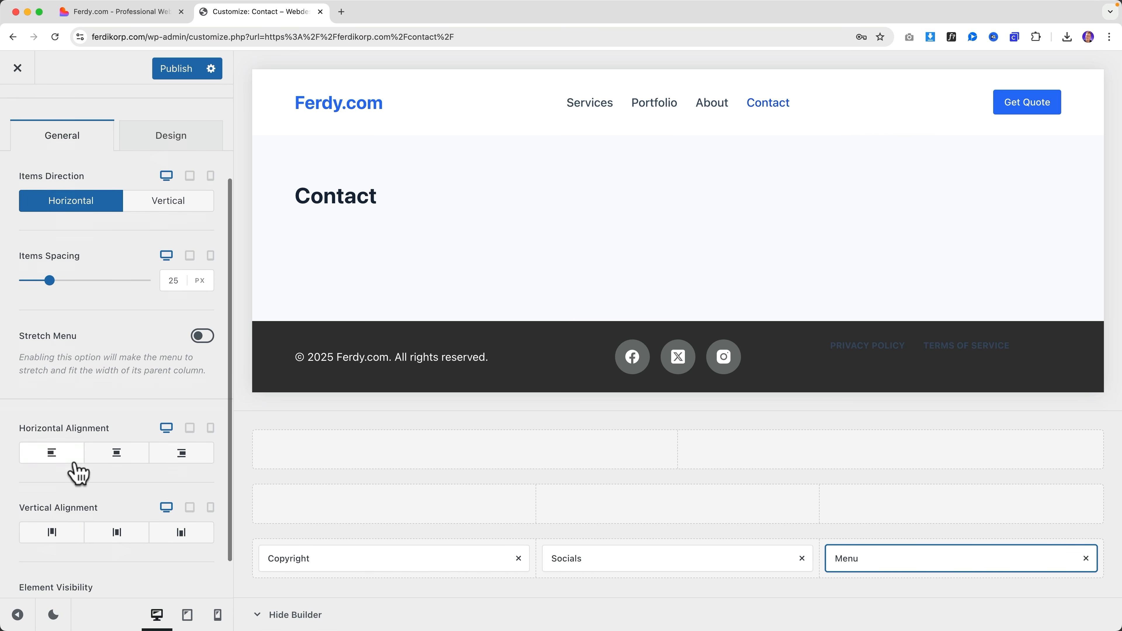
click(122, 494)
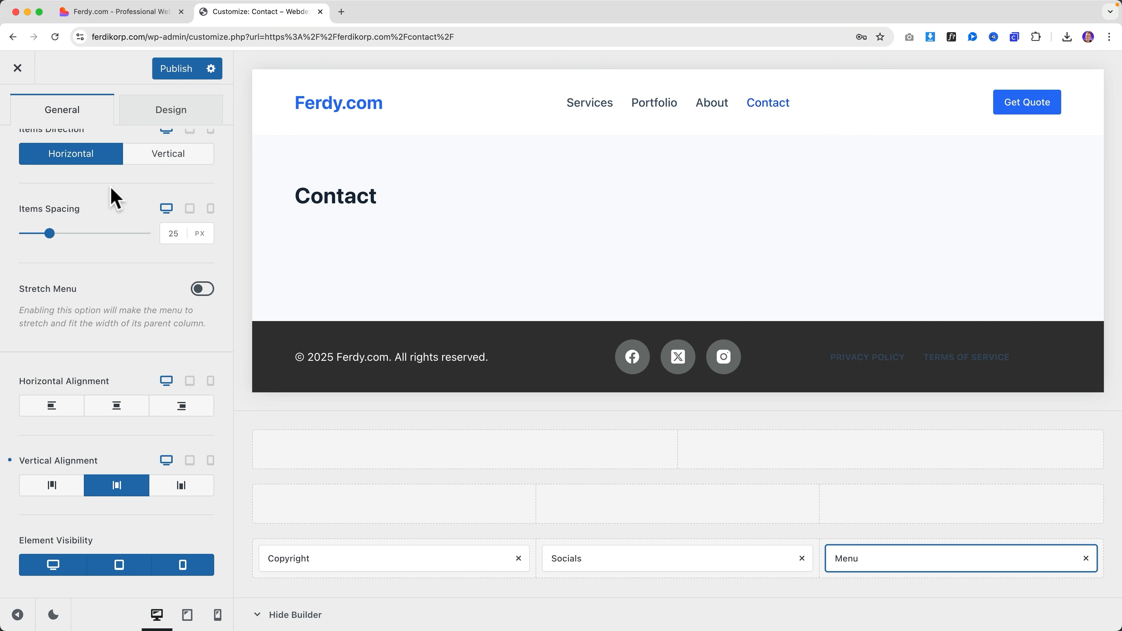
Set the initial font color of the footer's legal menu to white.
scroll(113, 198, up, 5)
click(171, 246)
click(156, 365)
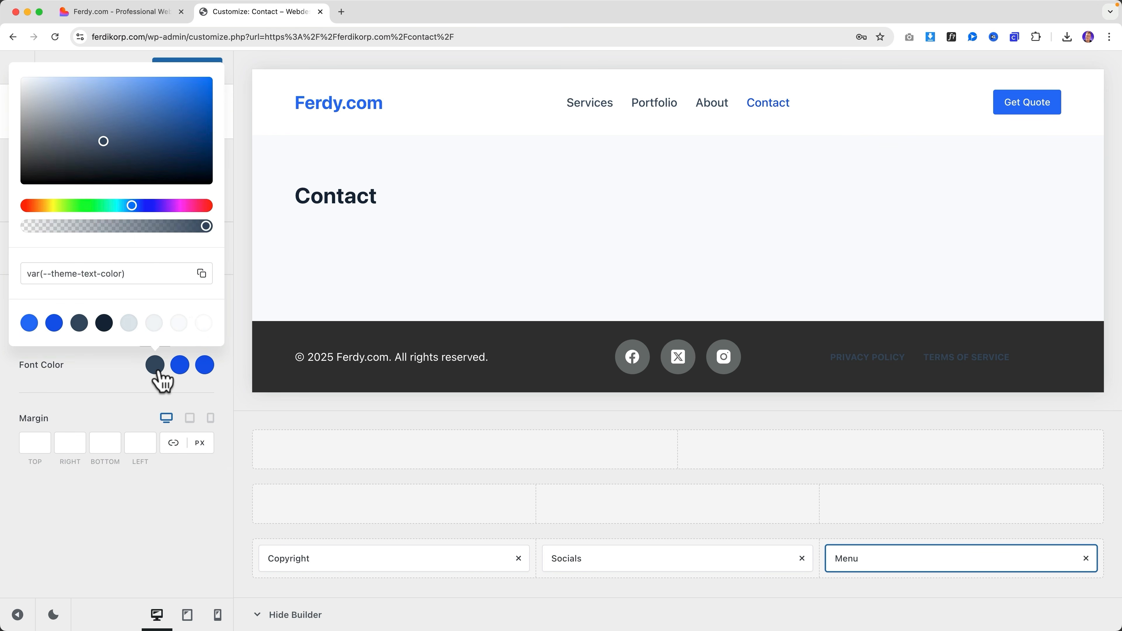
click(202, 326)
click(111, 394)
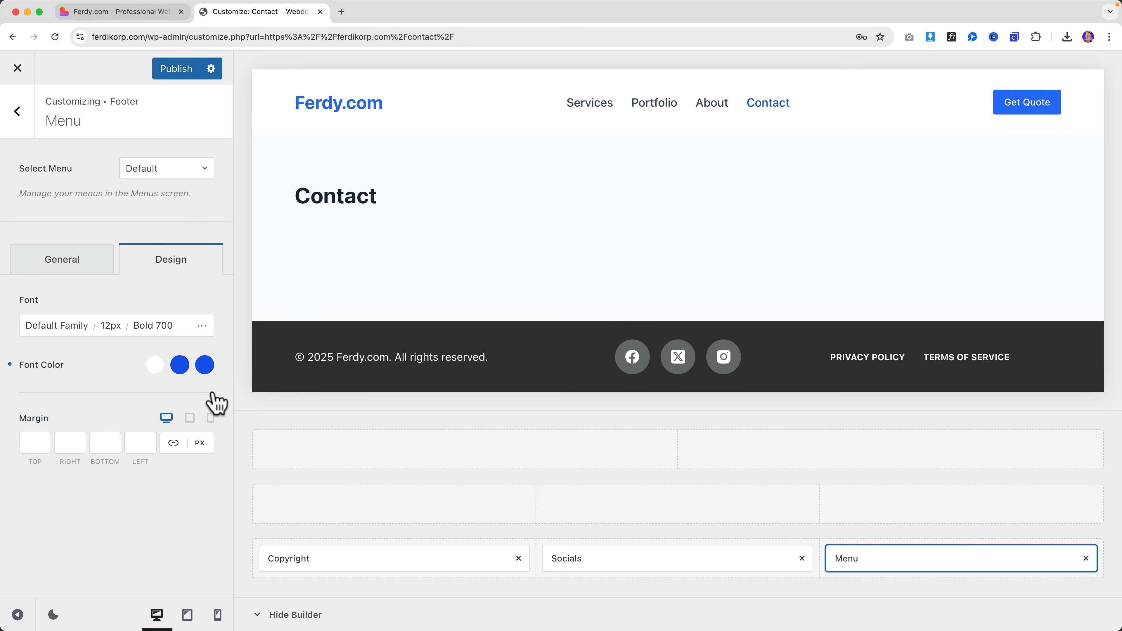
Set the footer's middle row to four columns, matching the footer of the Lovable design.
click(295, 490)
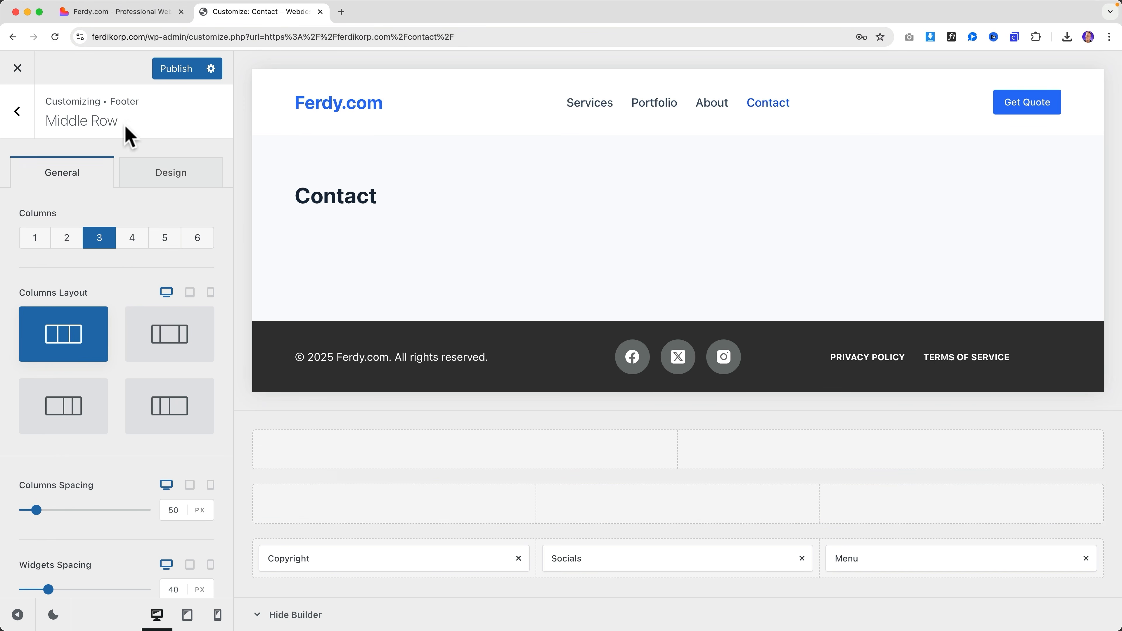
click(126, 12)
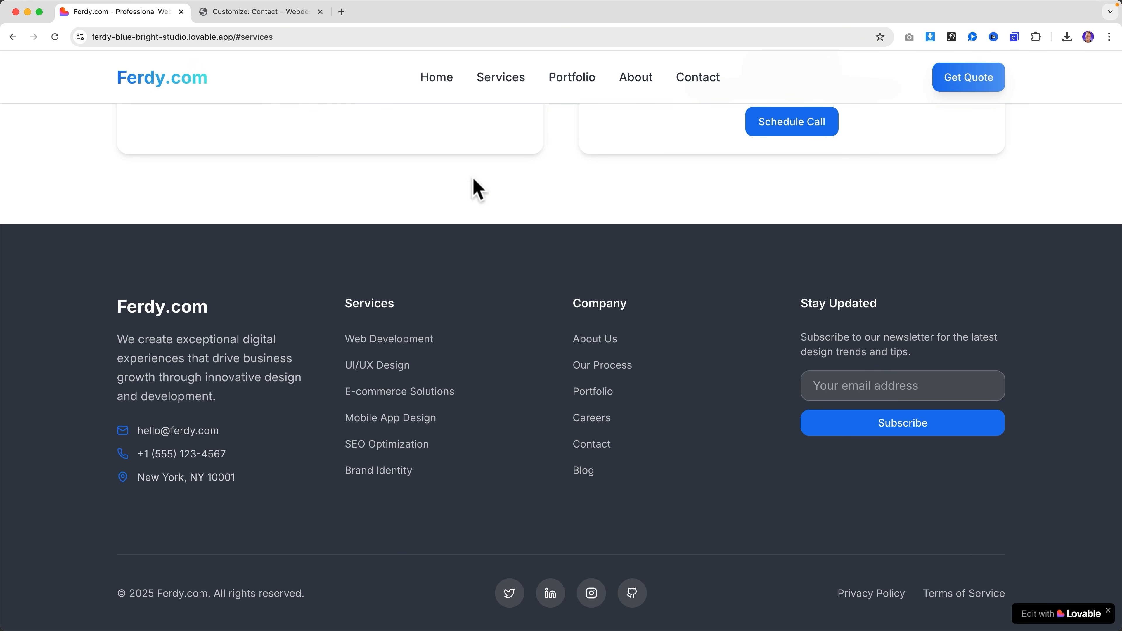
click(229, 12)
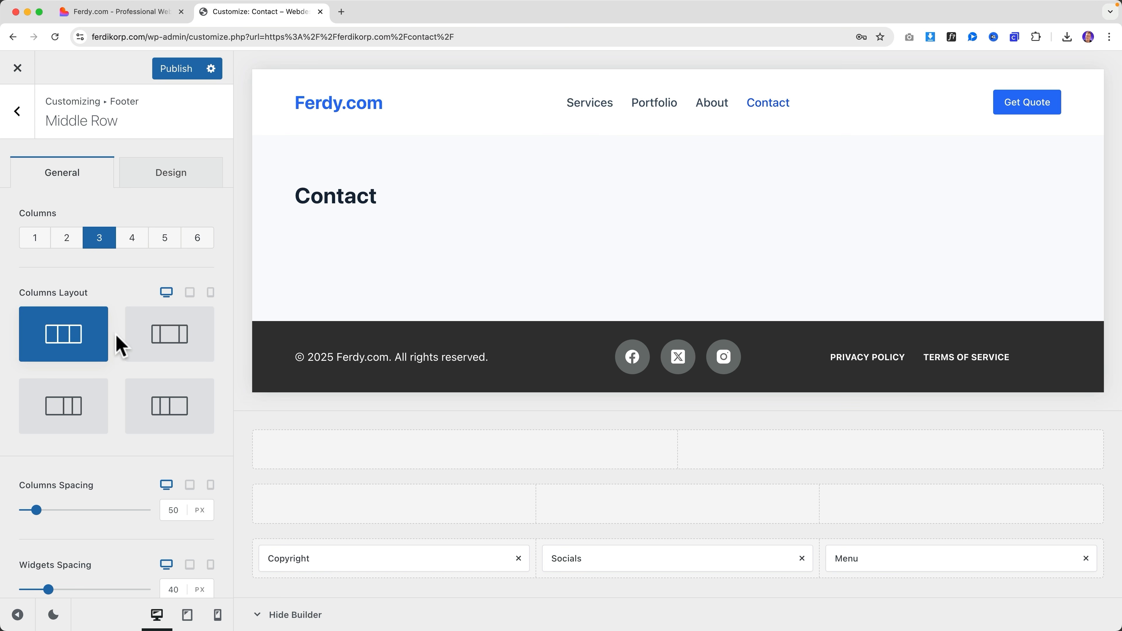
click(133, 239)
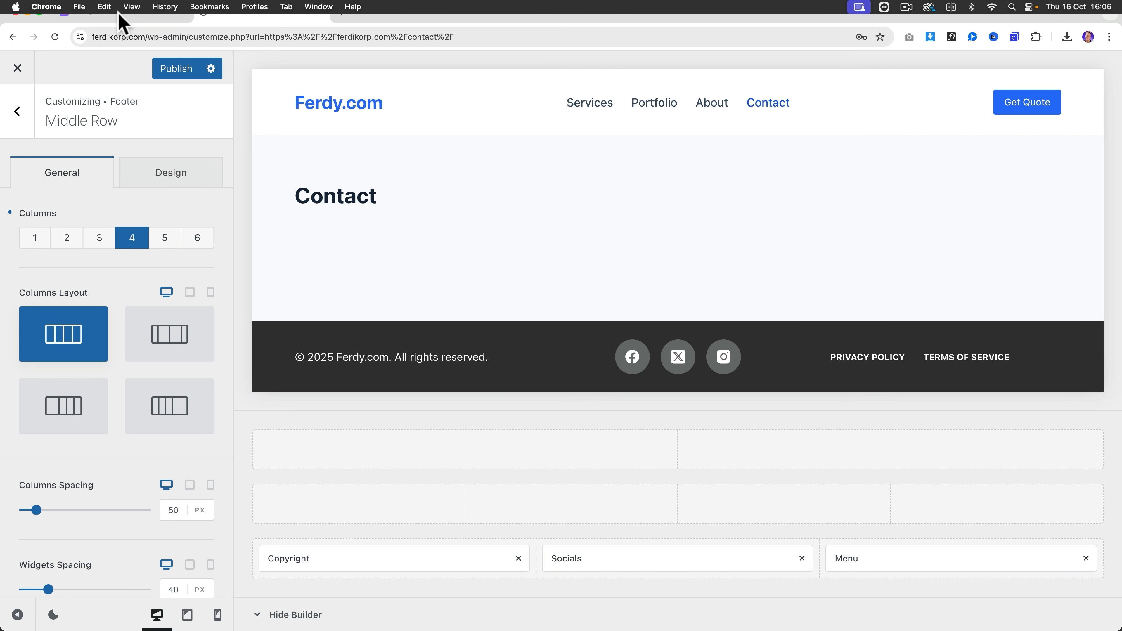
Place Widget Areas 1, 2, 3 and 4 in order into the four columns of the footer's middle row.
click(123, 13)
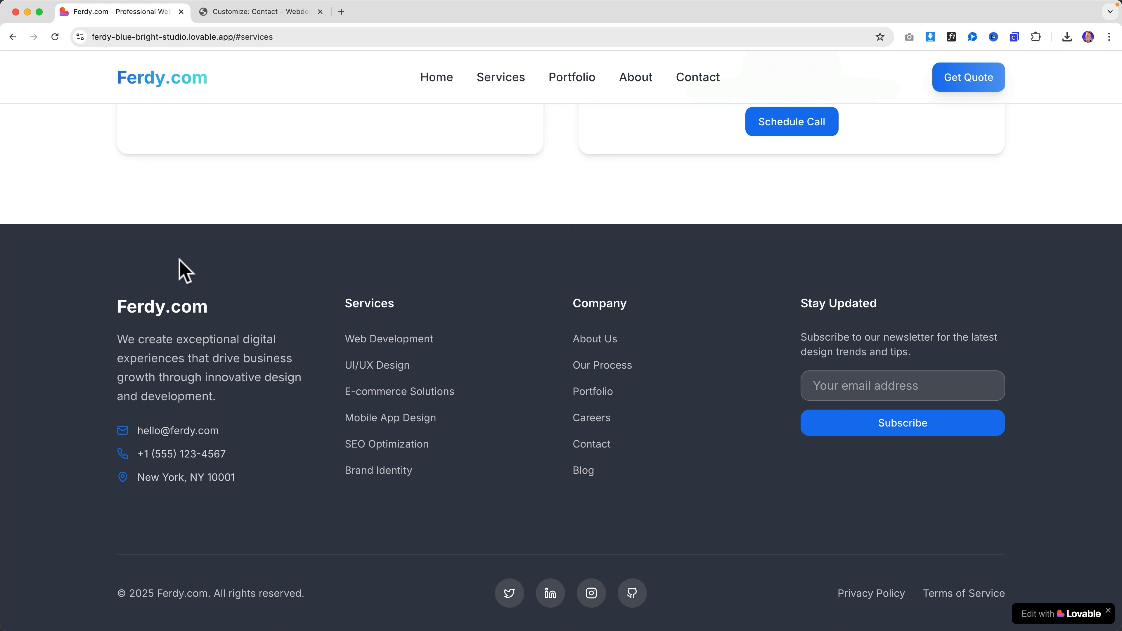
click(238, 13)
click(18, 112)
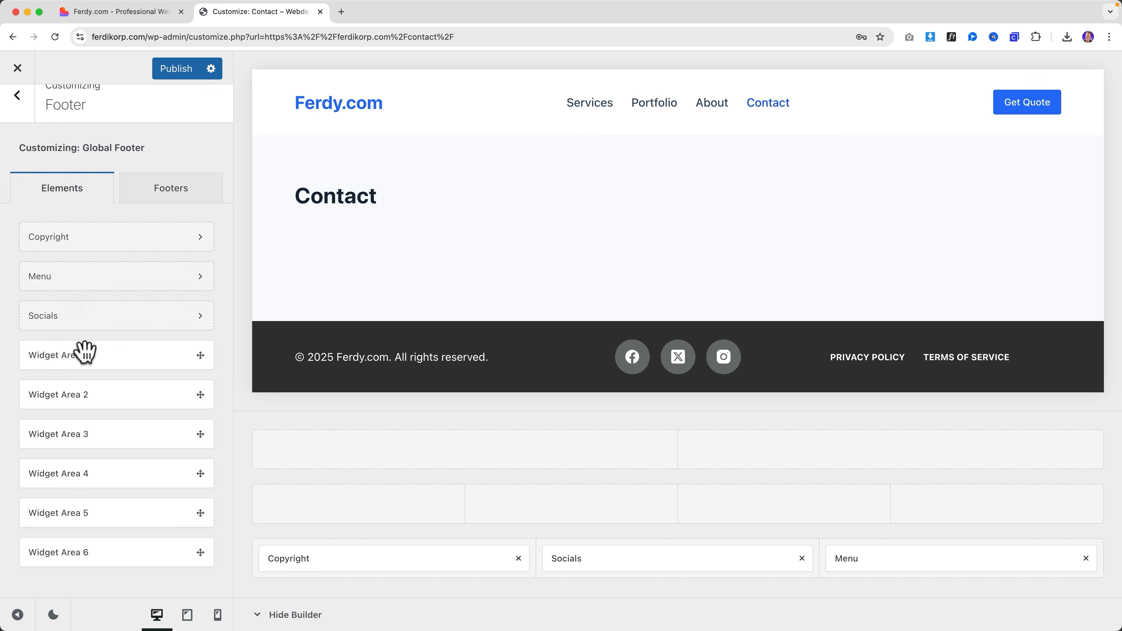
drag(85, 352, 363, 511)
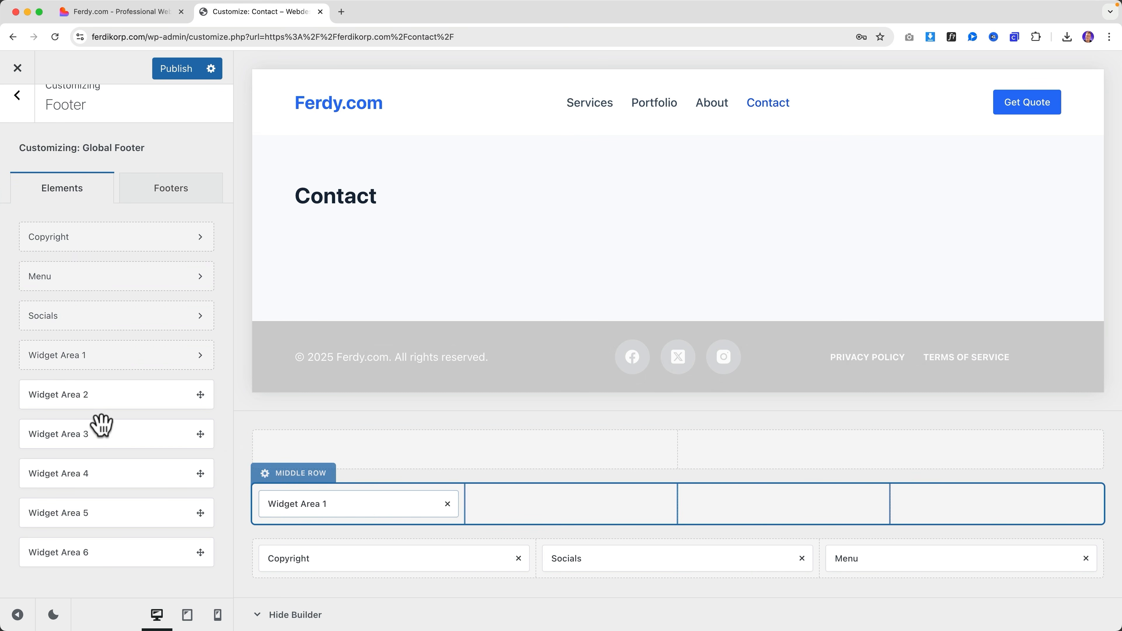
drag(75, 393, 588, 511)
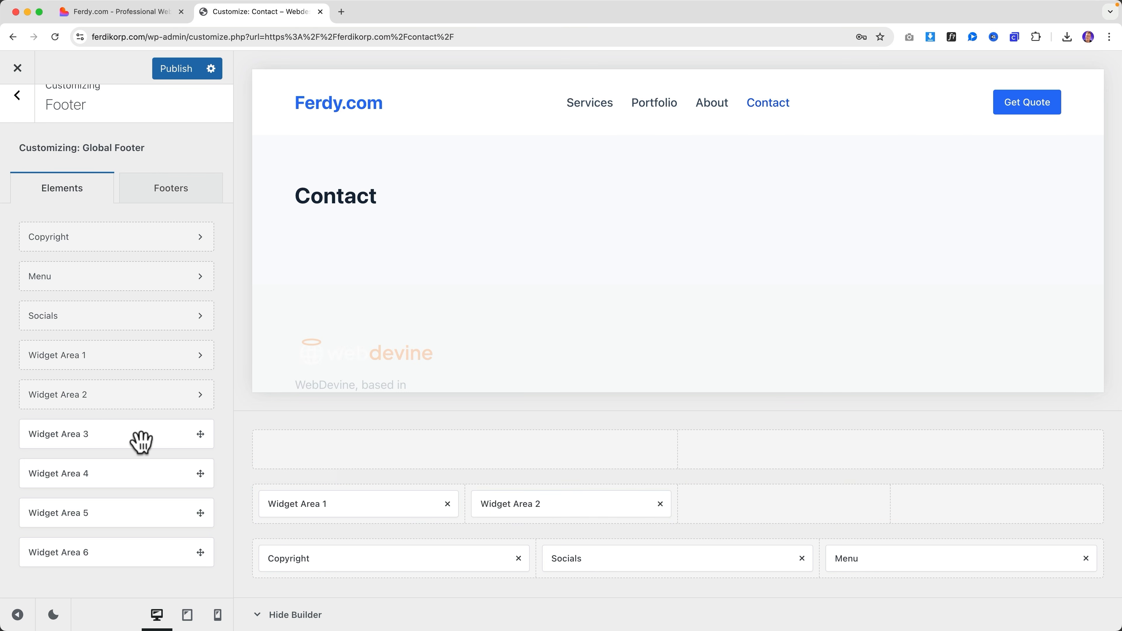
drag(87, 436, 814, 512)
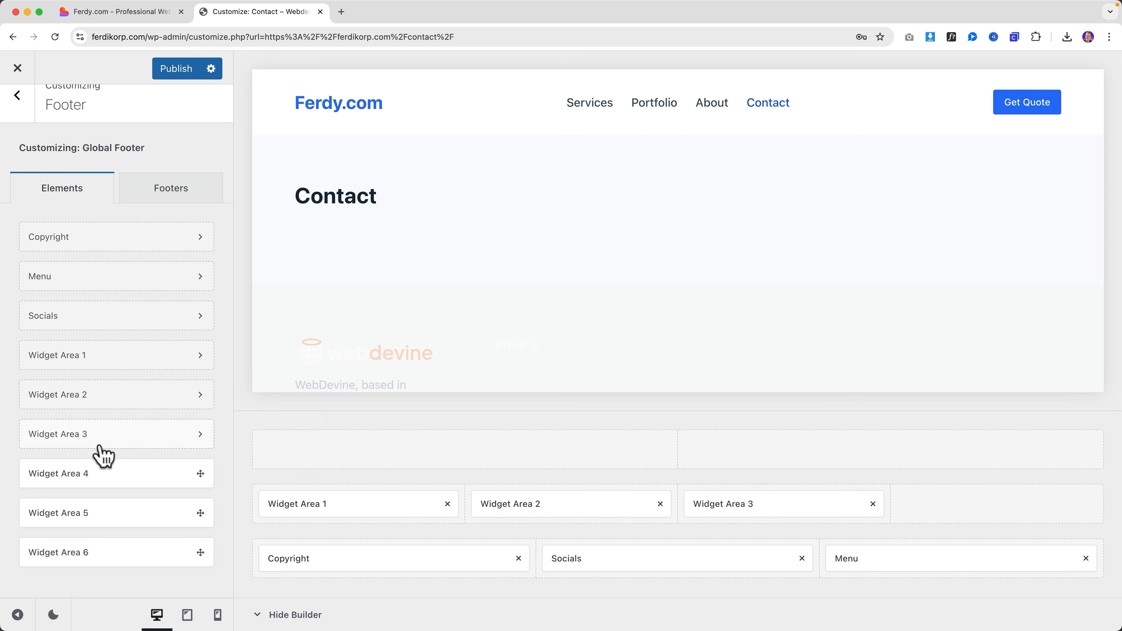
drag(71, 473, 980, 499)
scroll(413, 319, down, 5)
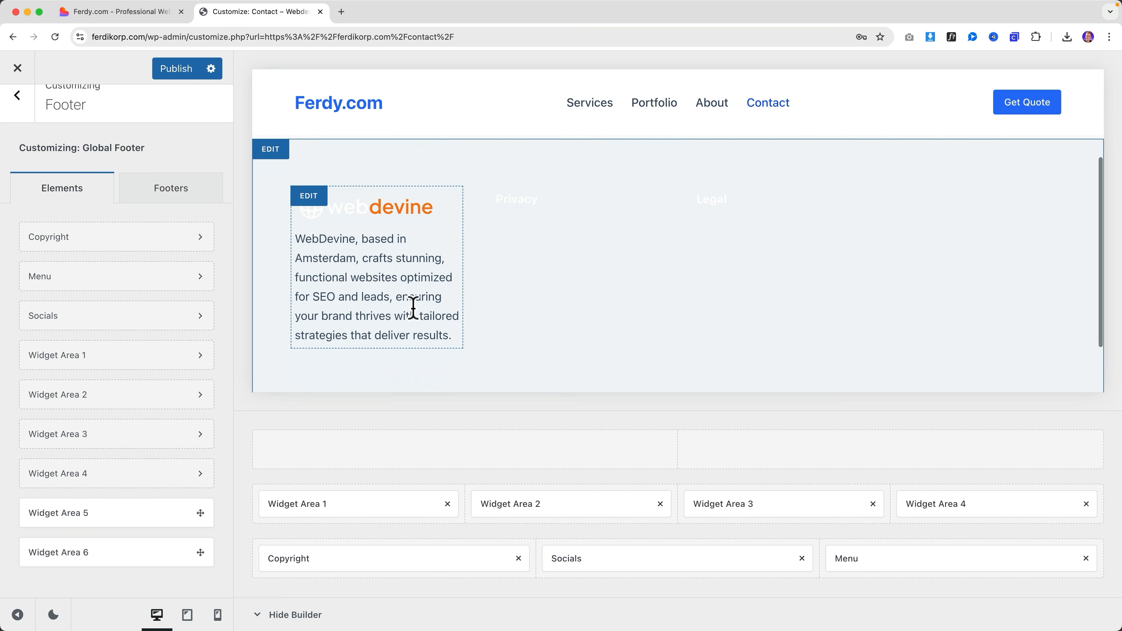
scroll(372, 266, down, 1)
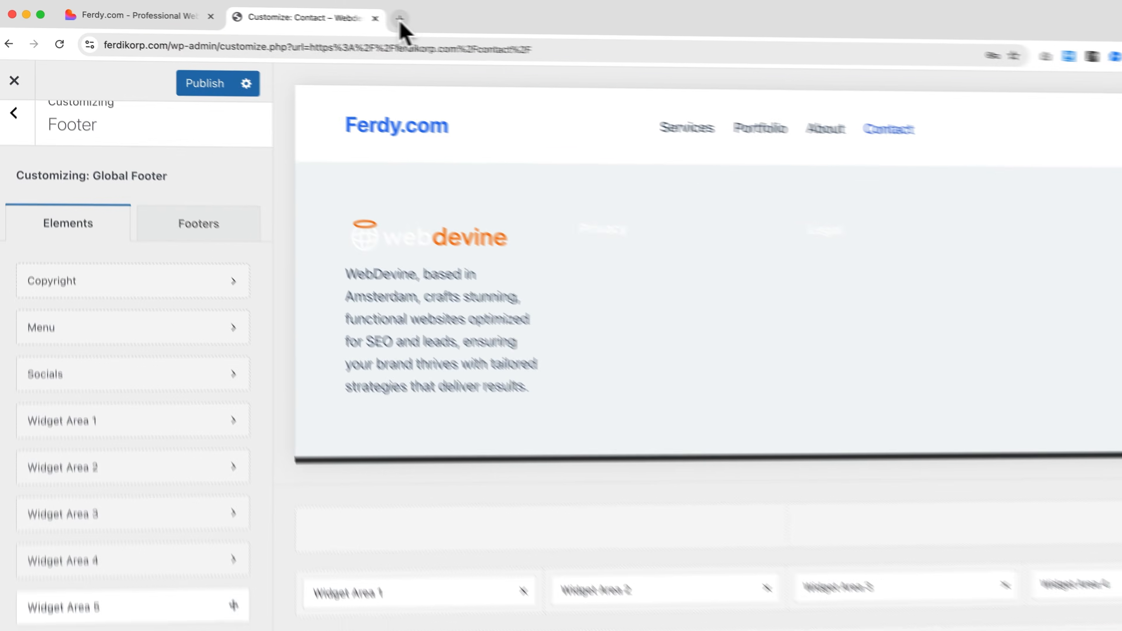
Go to ferdy.com in a new tab, search the site for "wordpress" and open the "How To Make A WordPress Website" tutorial.
click(341, 12)
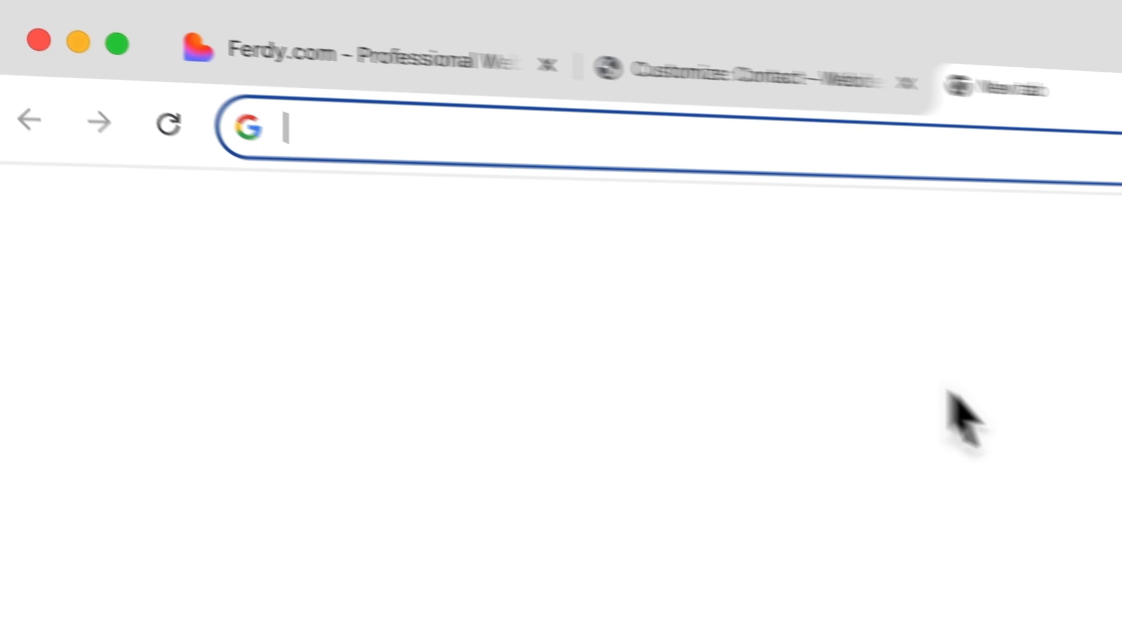
text(ferdy.com)
key(Return)
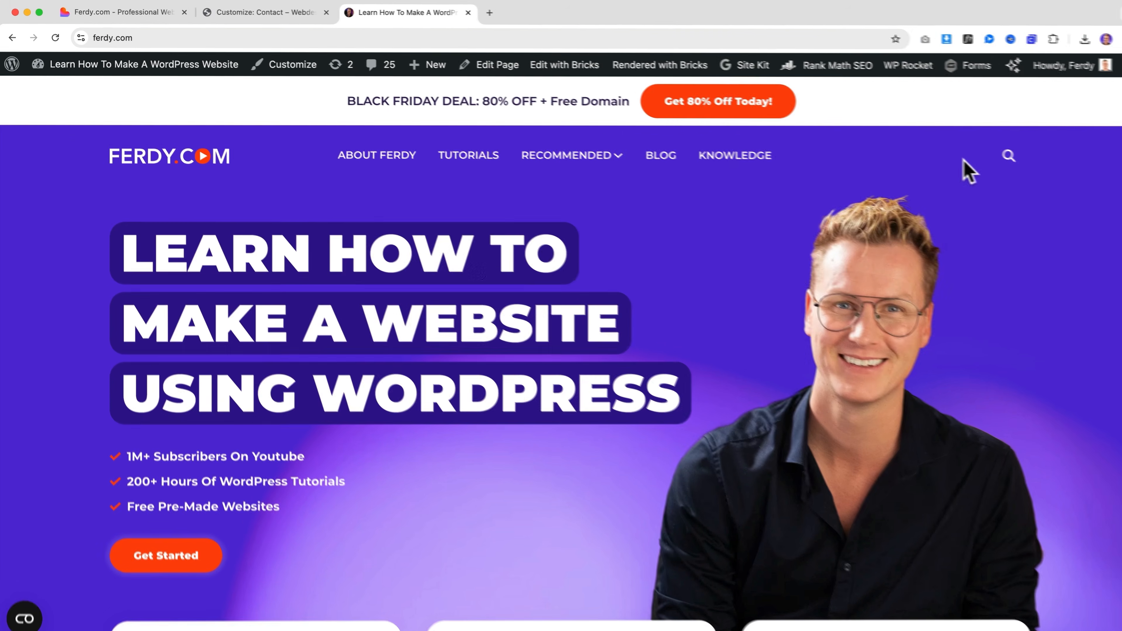
click(1009, 155)
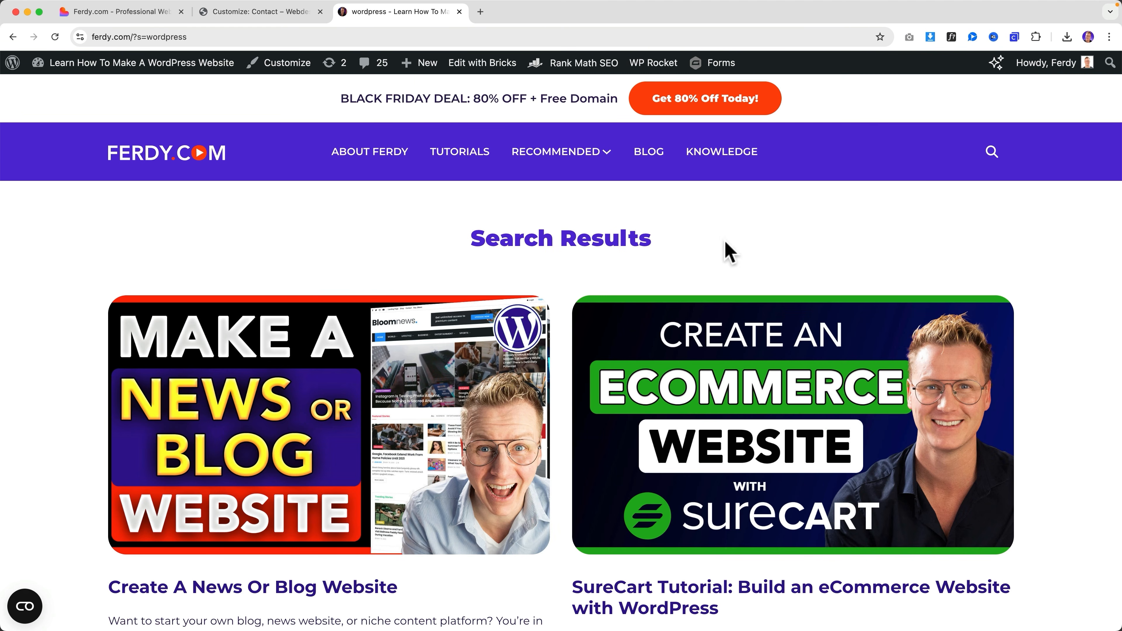
scroll(547, 302, down, 10)
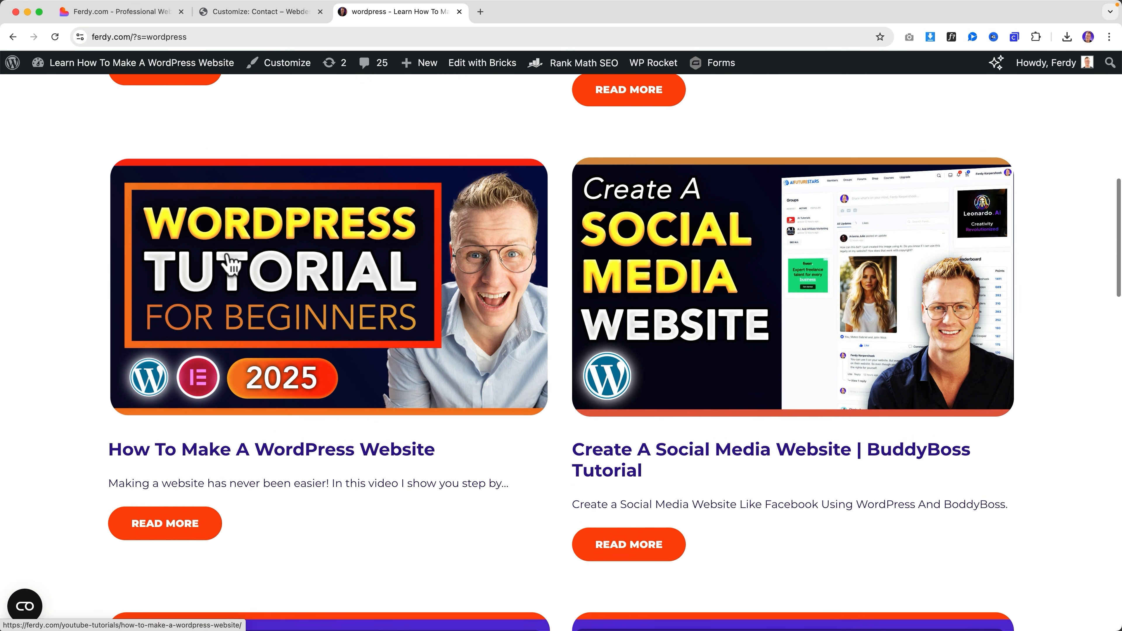
click(286, 266)
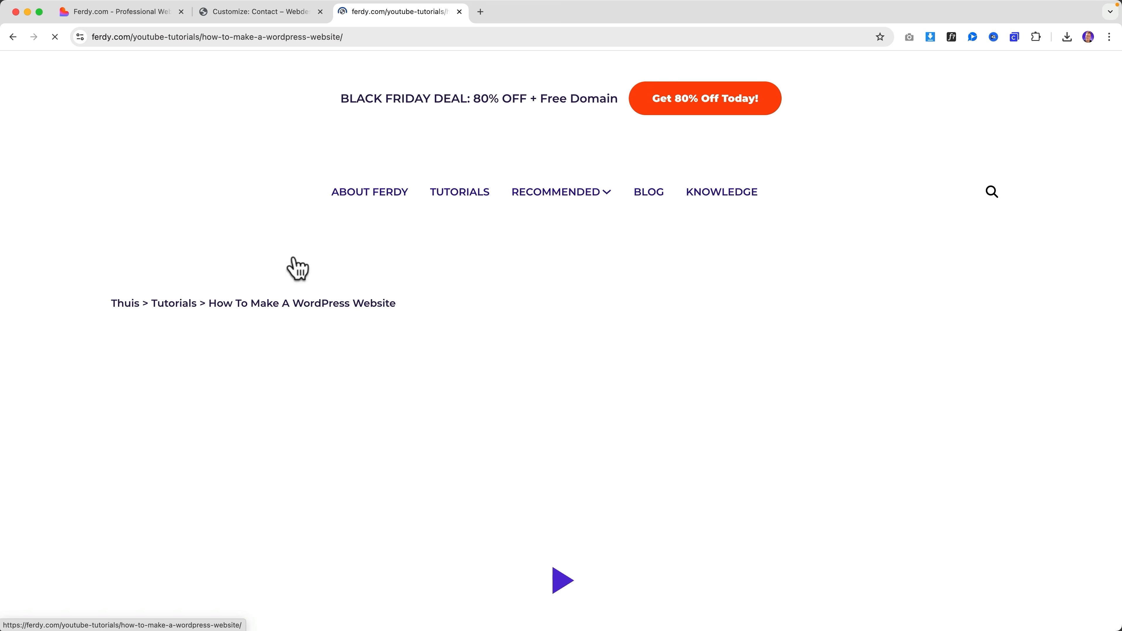
Open the tutorial video on YouTube, jump to its "Create The Footer" chapter at 04:25:17 and skip ahead to the footer demonstration.
click(348, 285)
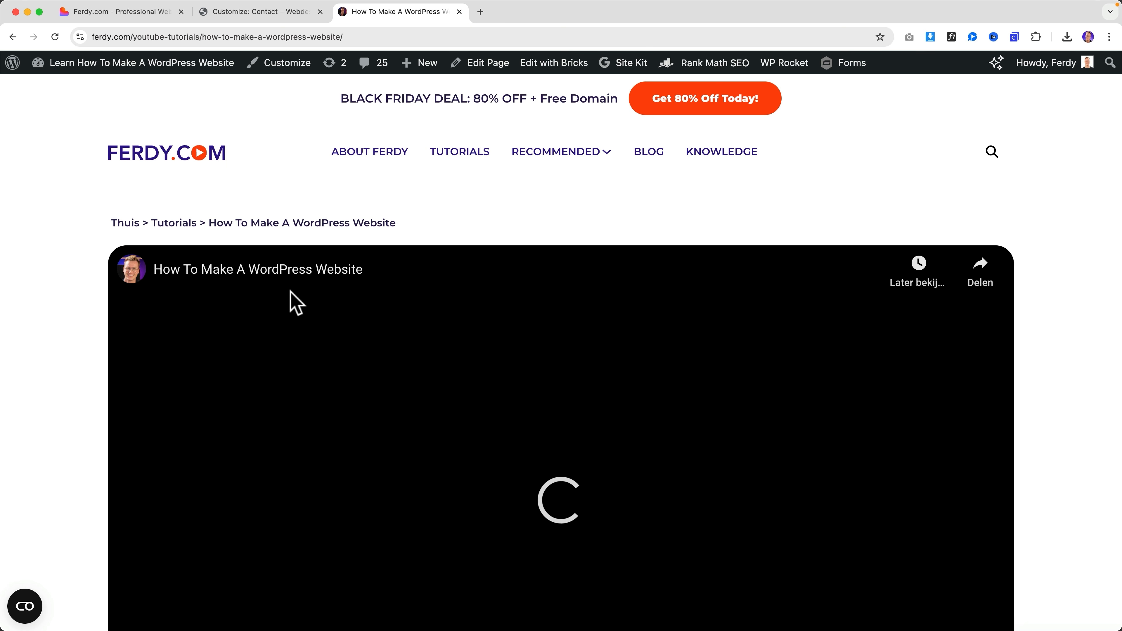
click(292, 276)
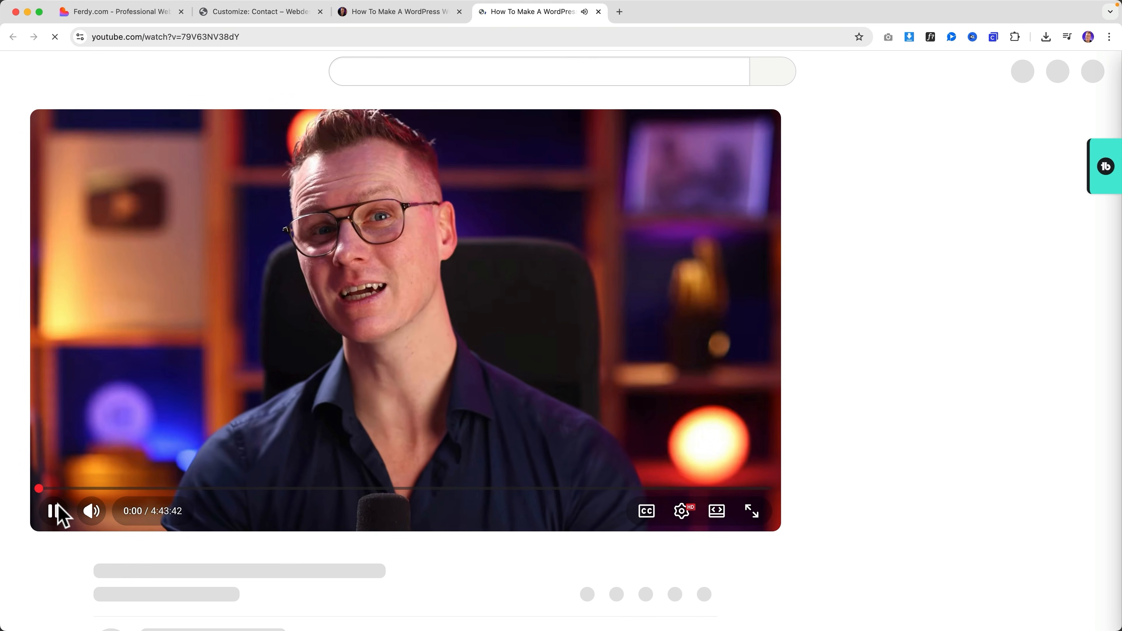
click(57, 513)
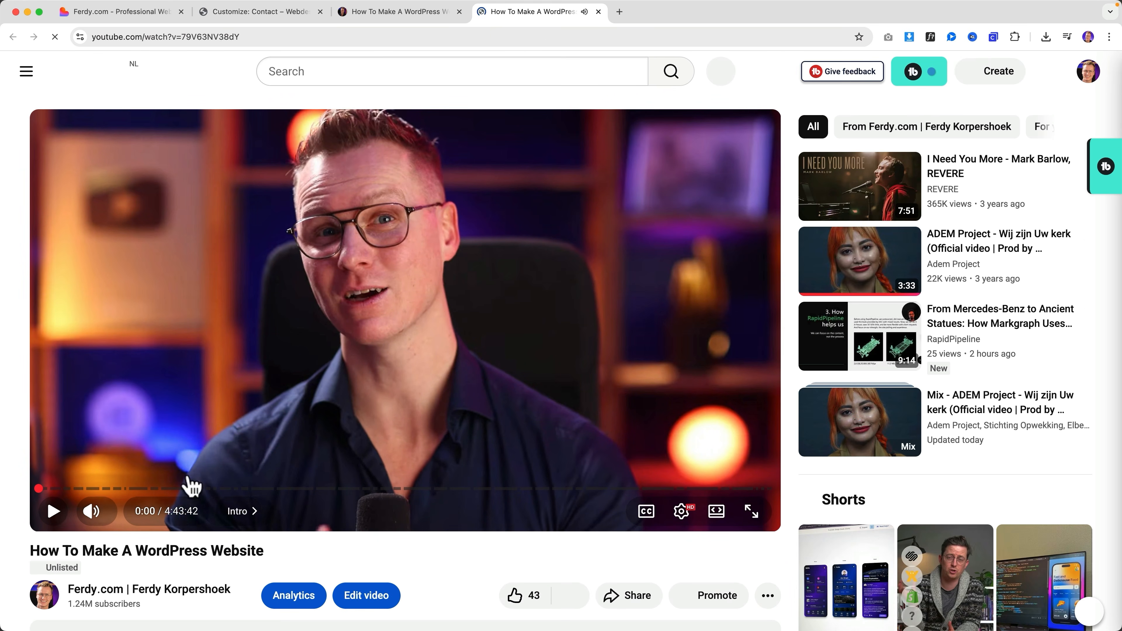
scroll(310, 455, down, 5)
click(70, 522)
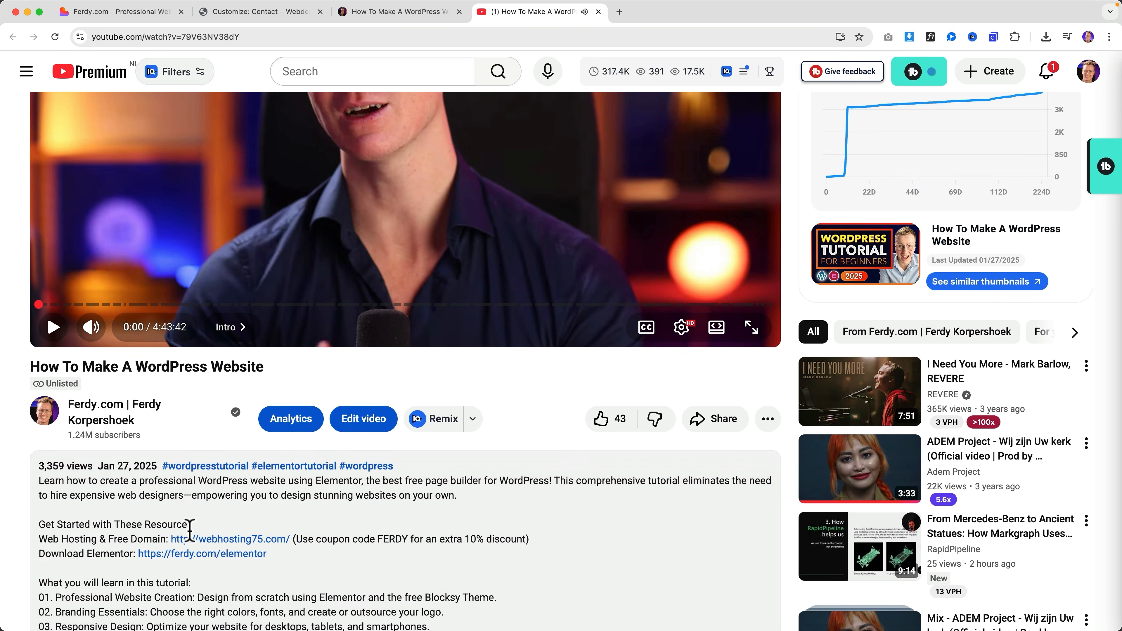
scroll(213, 531, down, 20)
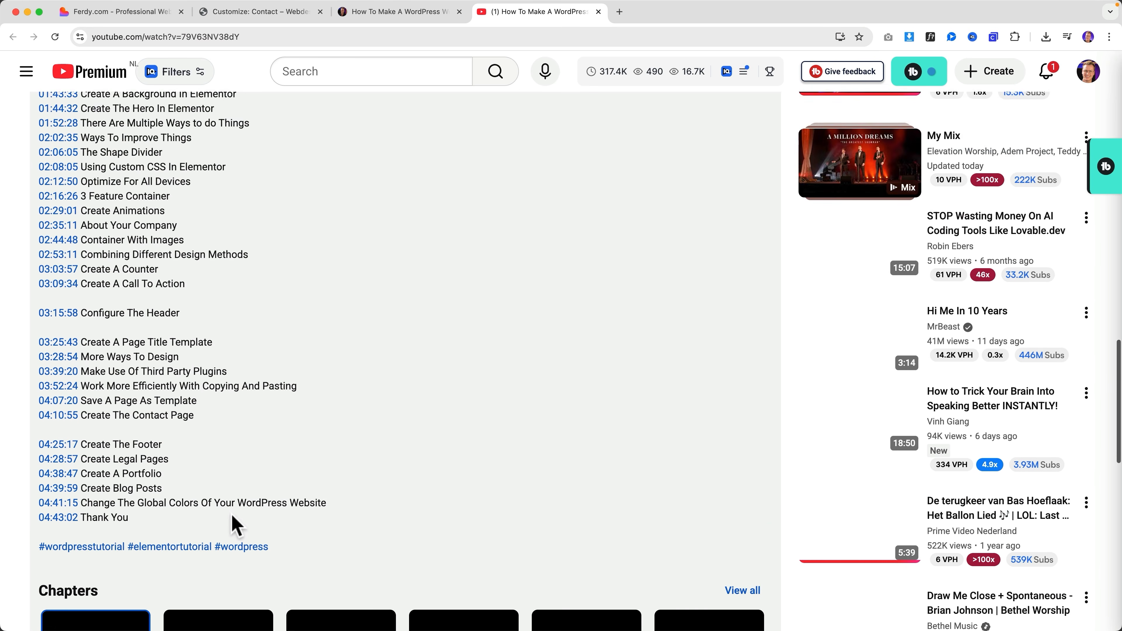
scroll(235, 524, down, 5)
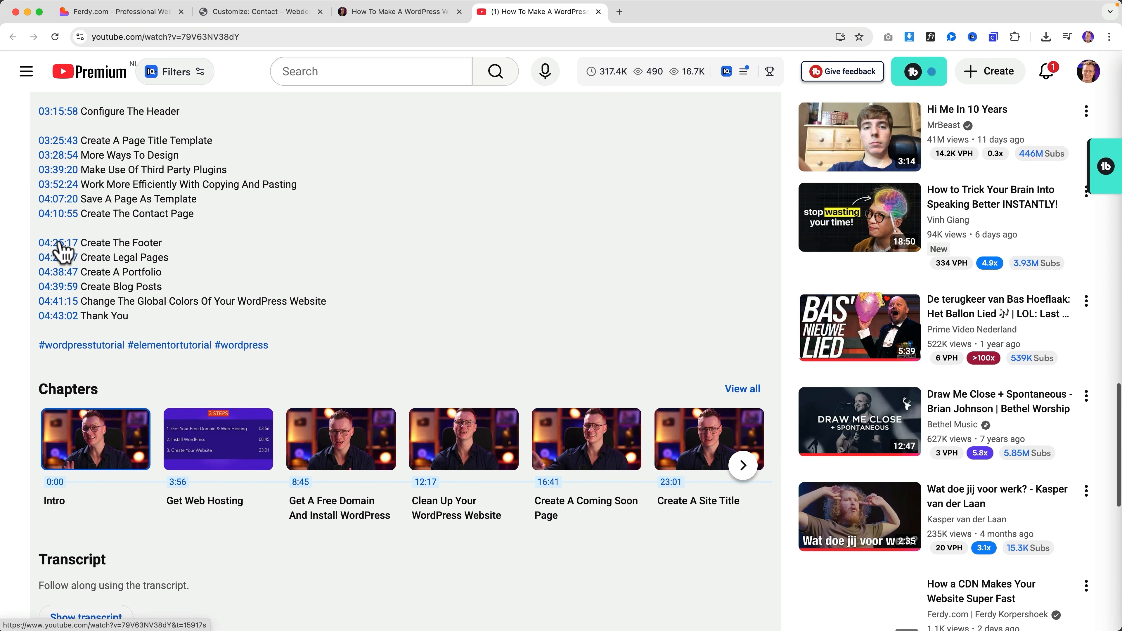
click(60, 244)
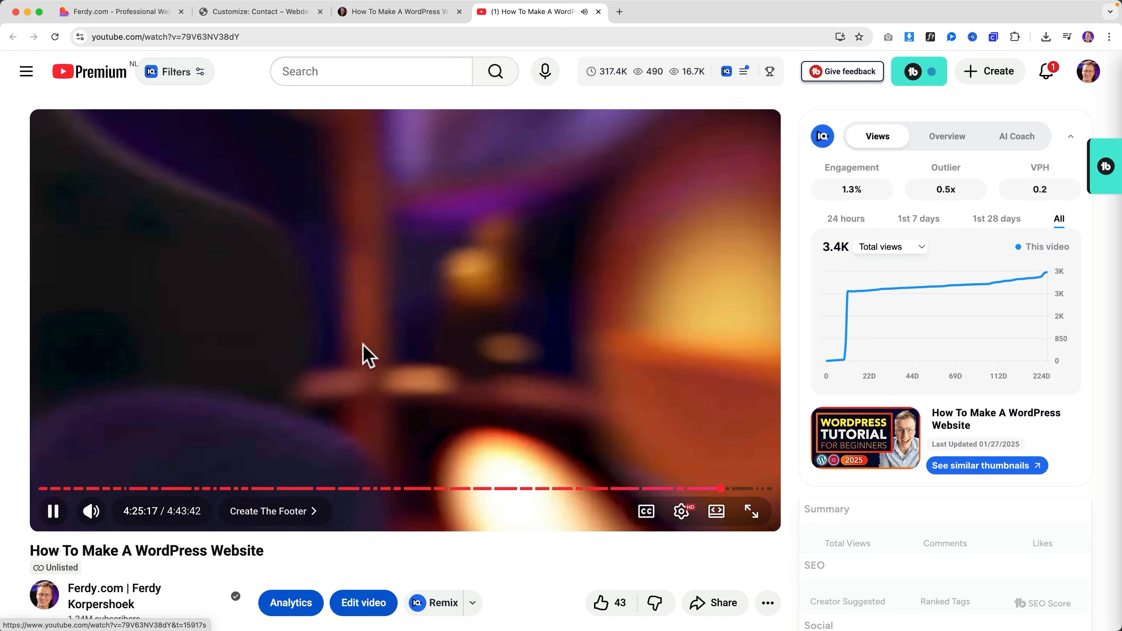
click(363, 345)
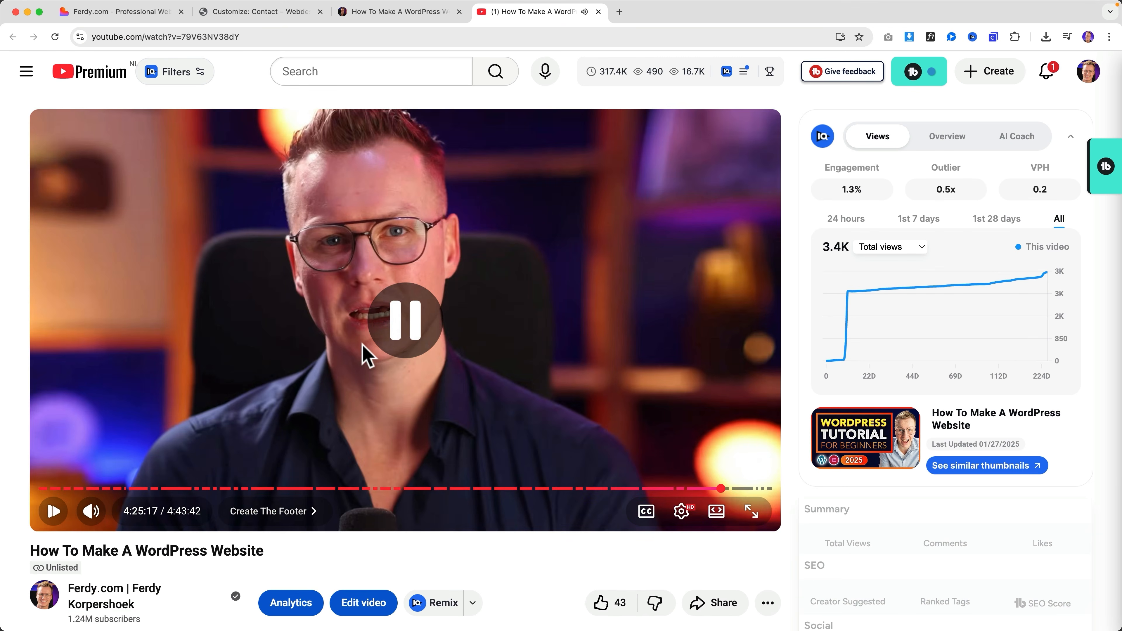
key(Right)
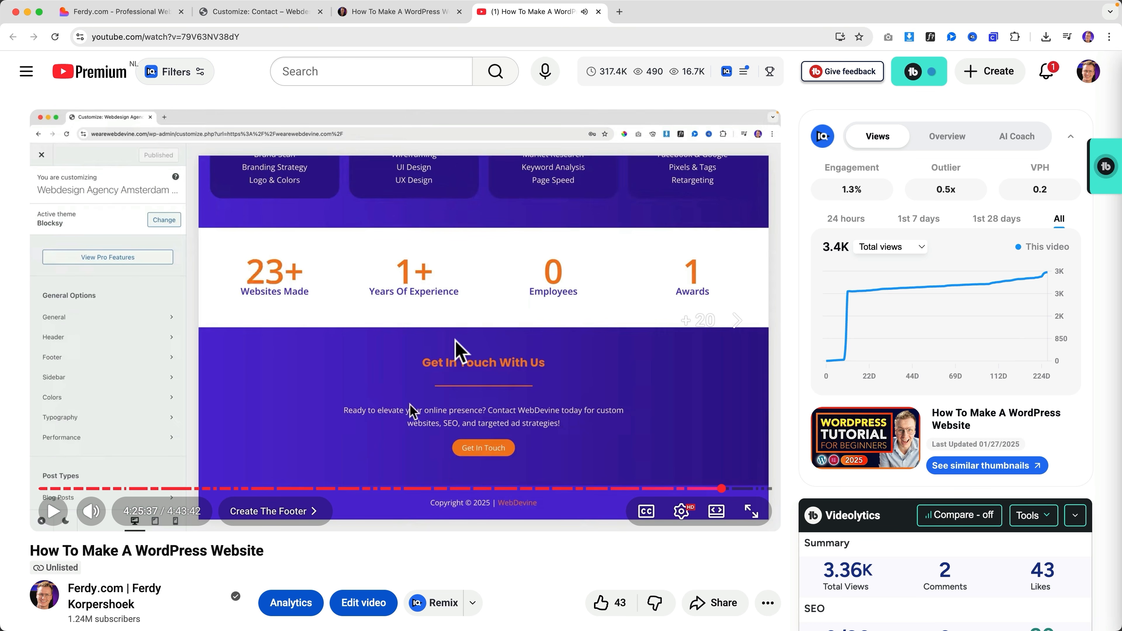
Close the YouTube video and the tutorial page, returning to the footer customizer.
click(599, 12)
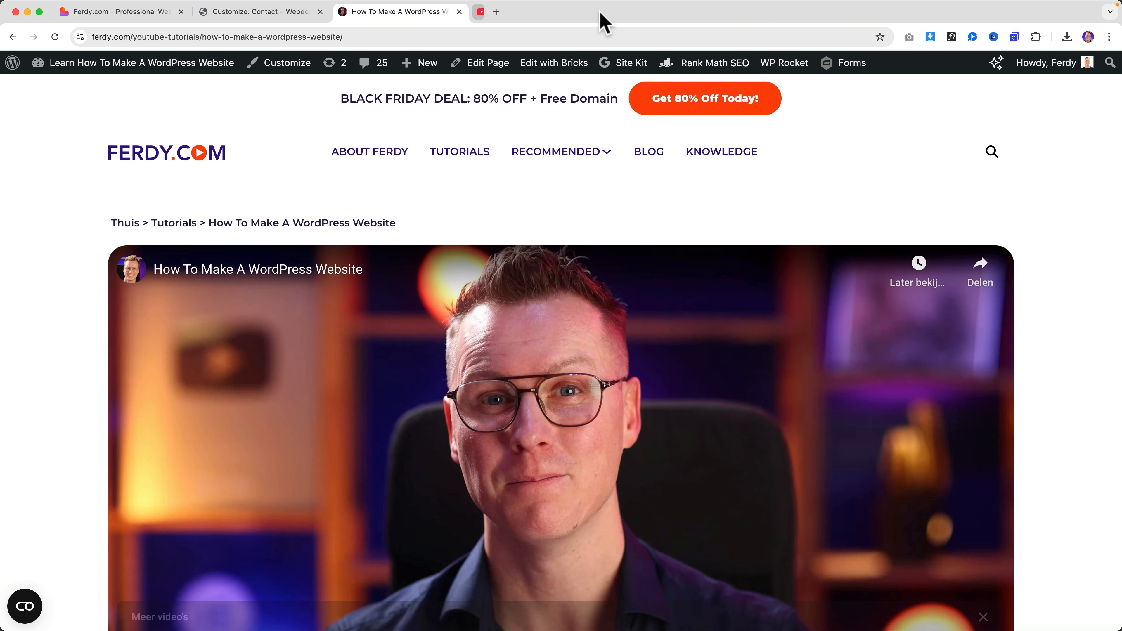
click(277, 14)
click(378, 14)
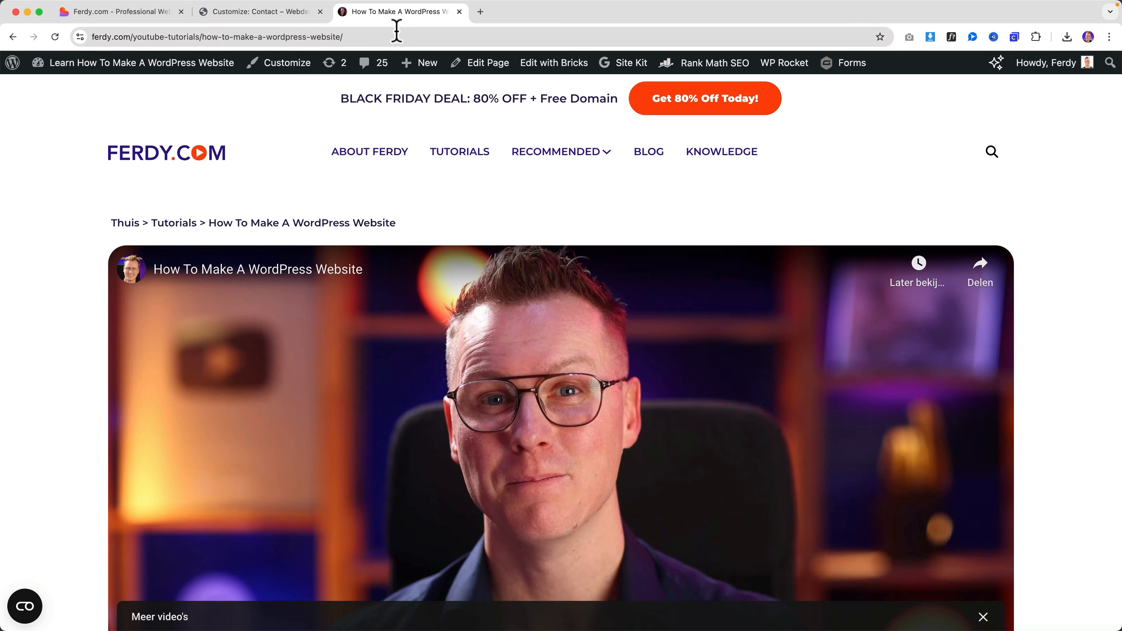
click(460, 12)
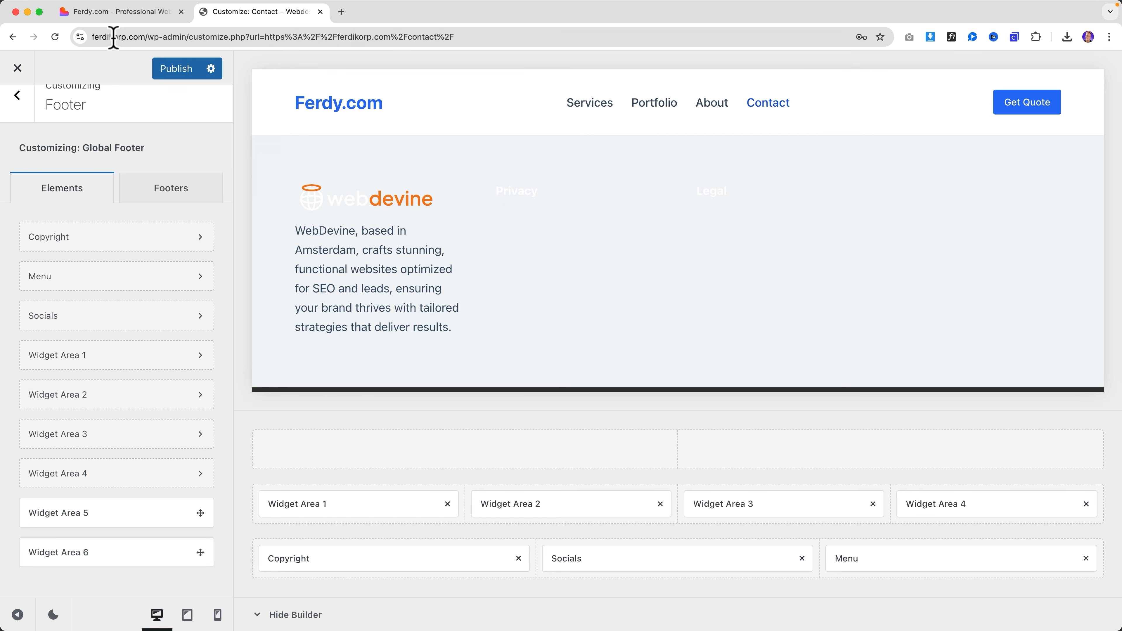
Compare the original Lovable page with the live WordPress homepage, going through the sections of both sites.
click(118, 20)
scroll(609, 346, up, 15)
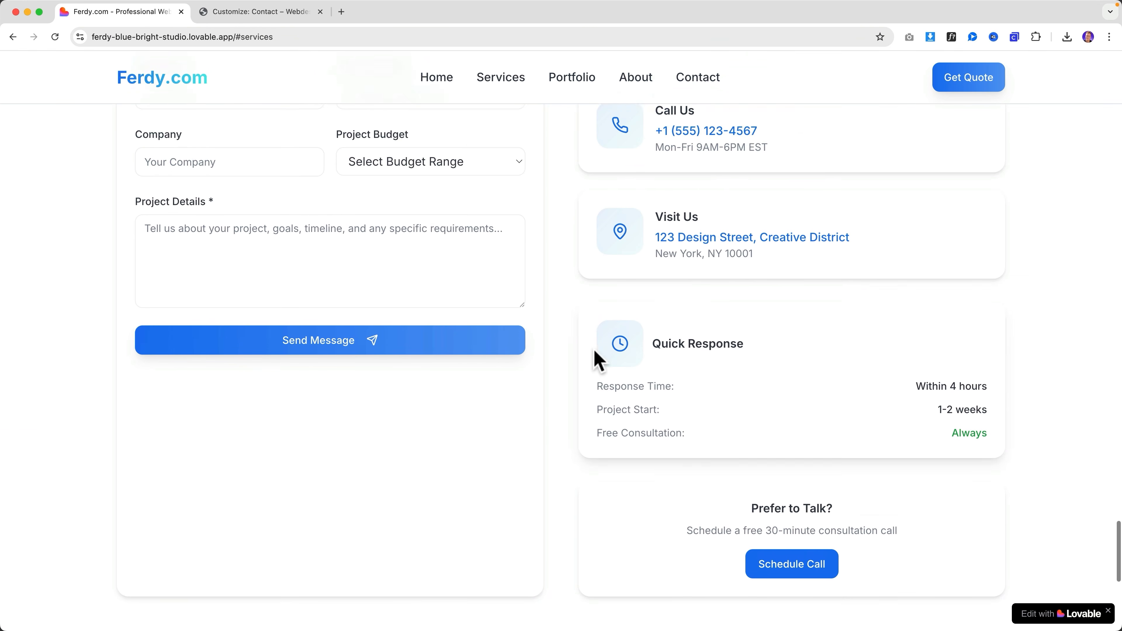
scroll(579, 347, up, 20)
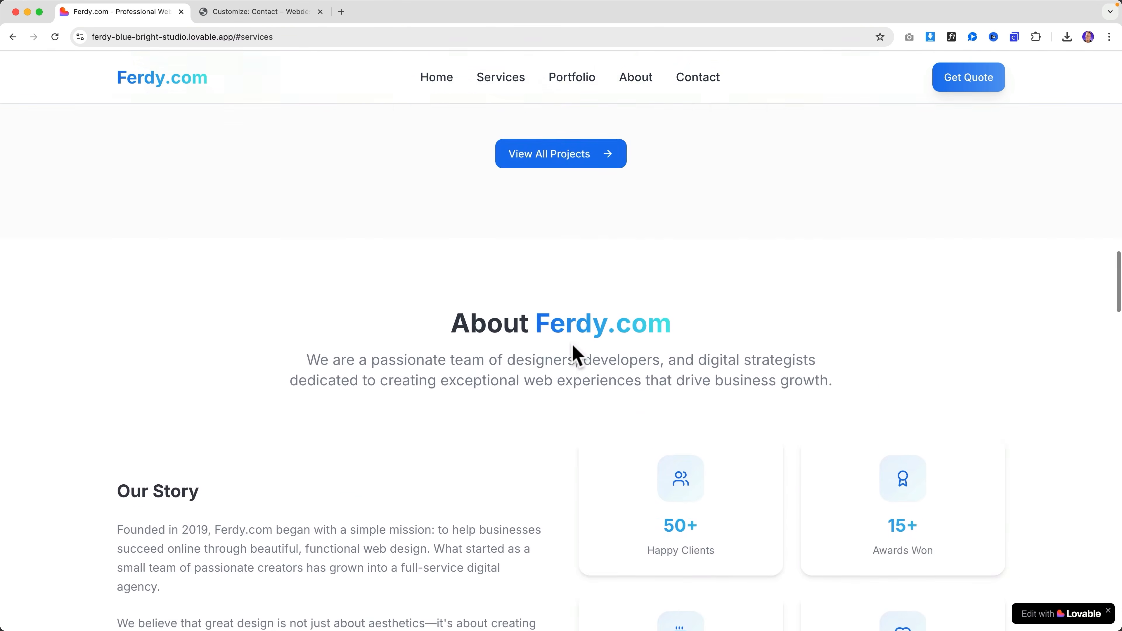
key(ctrl+Tab)
scroll(563, 246, down, 20)
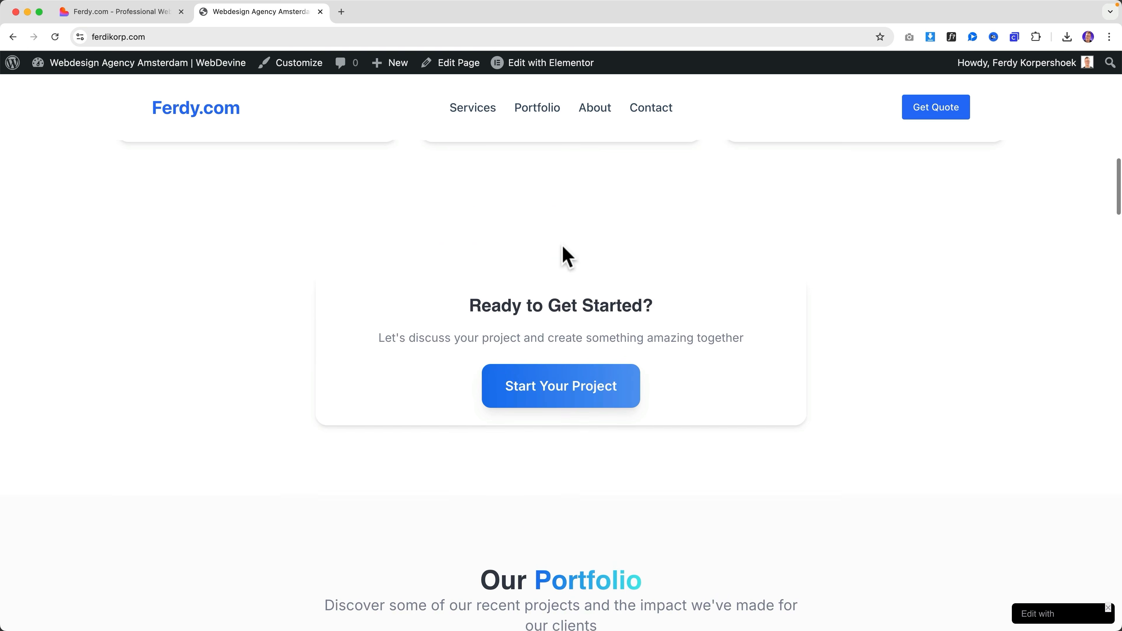
scroll(567, 258, down, 20)
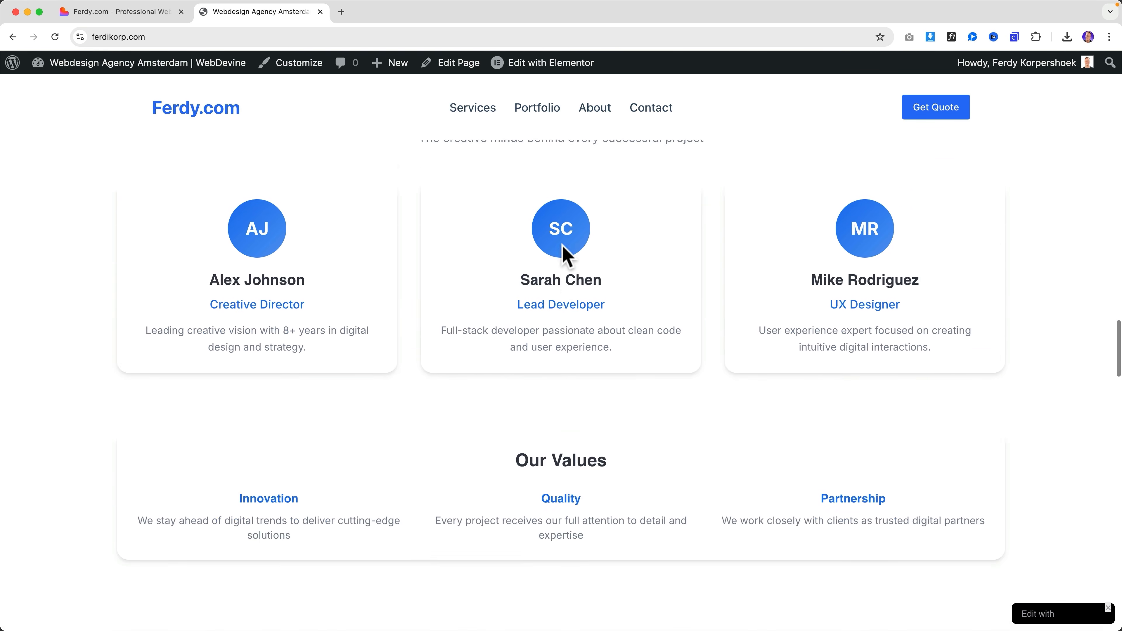
scroll(567, 258, up, 20)
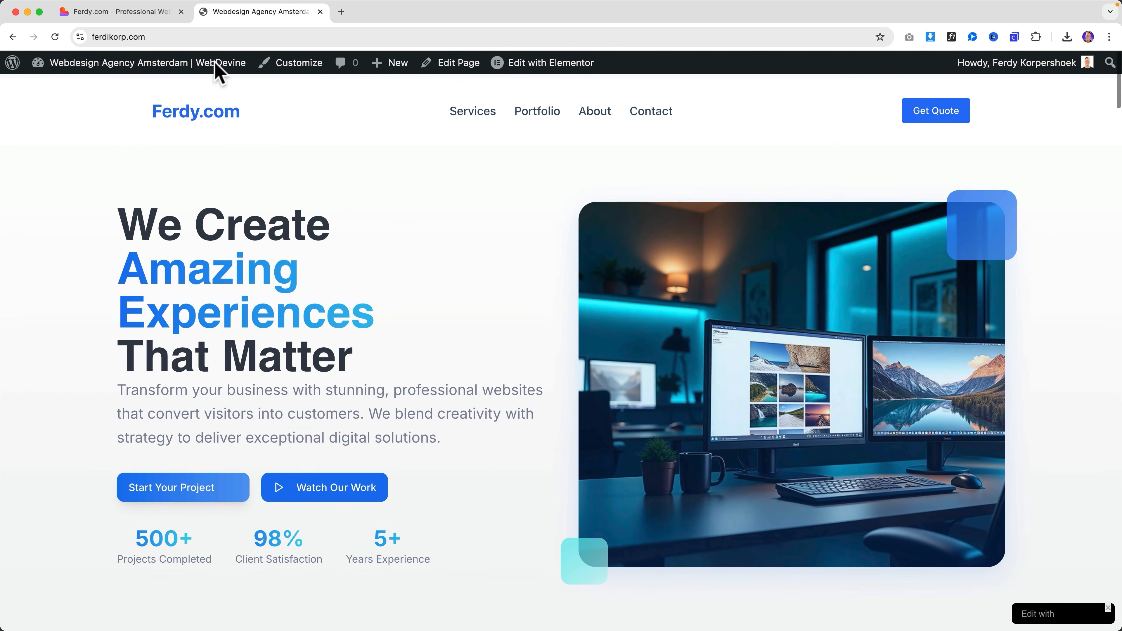
click(149, 20)
scroll(446, 281, down, 15)
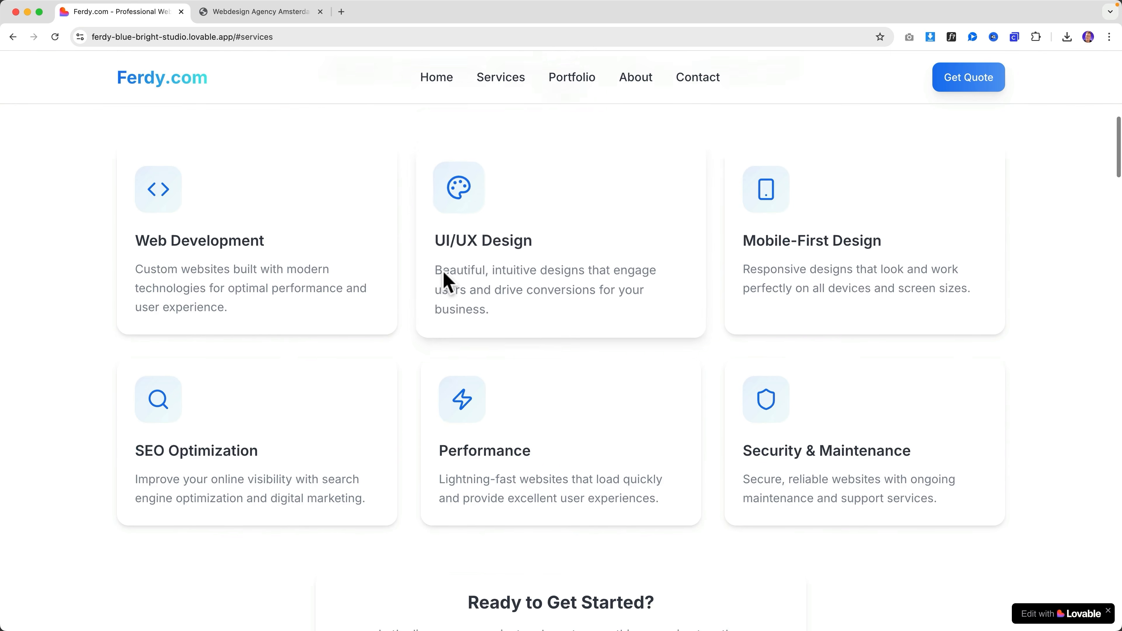
scroll(454, 281, down, 10)
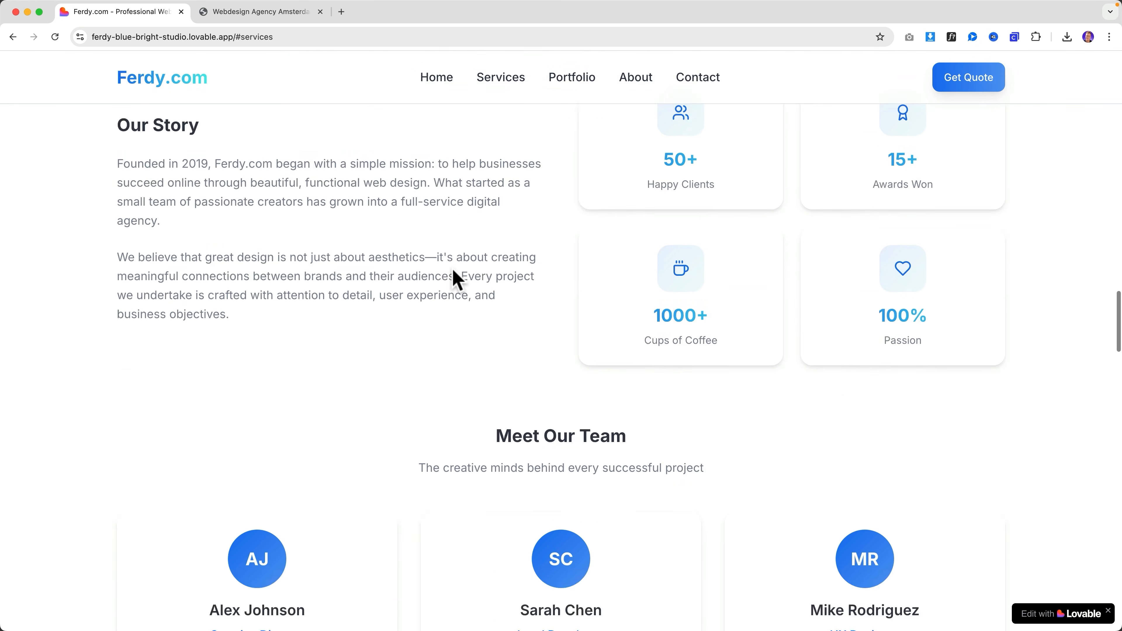
scroll(454, 279, up, 20)
scroll(457, 276, down, 2)
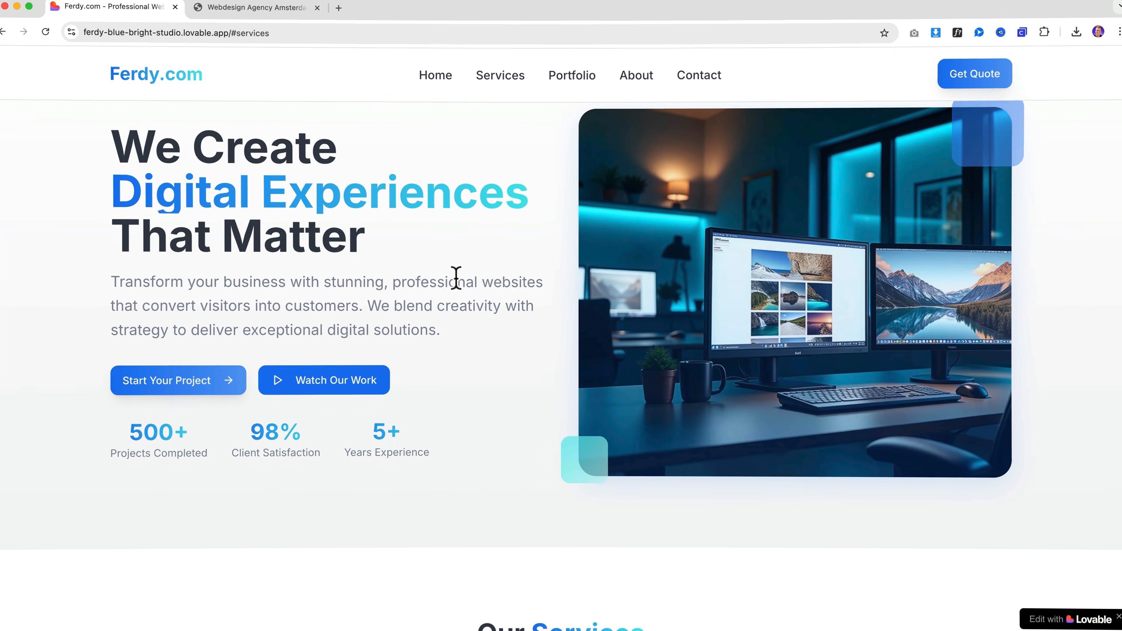